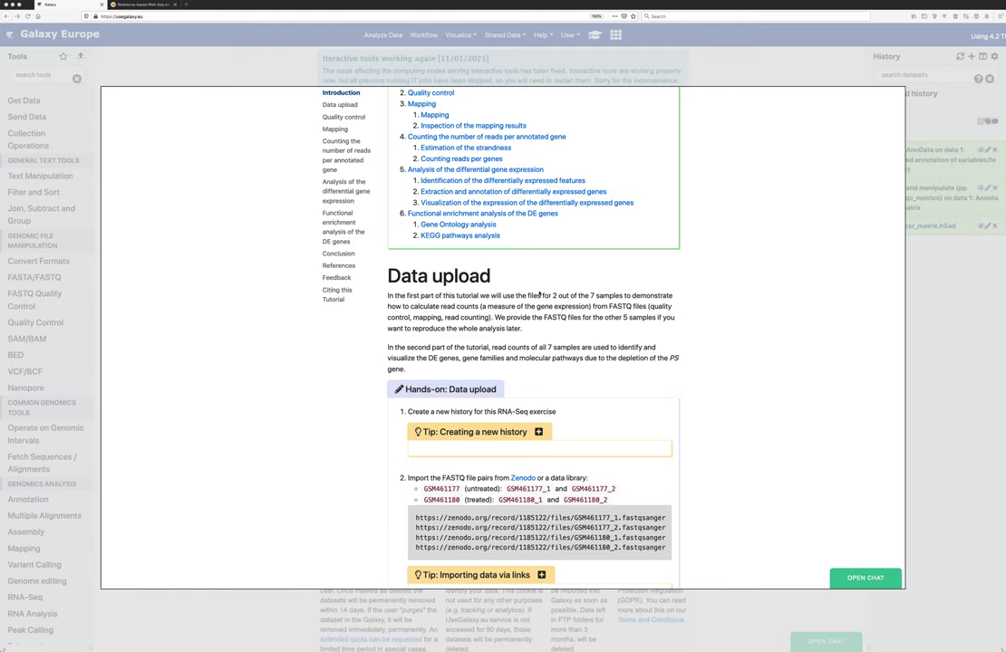
Create a new history and name it "RNA-seq tutorial".
scroll(540, 294, "down", 1)
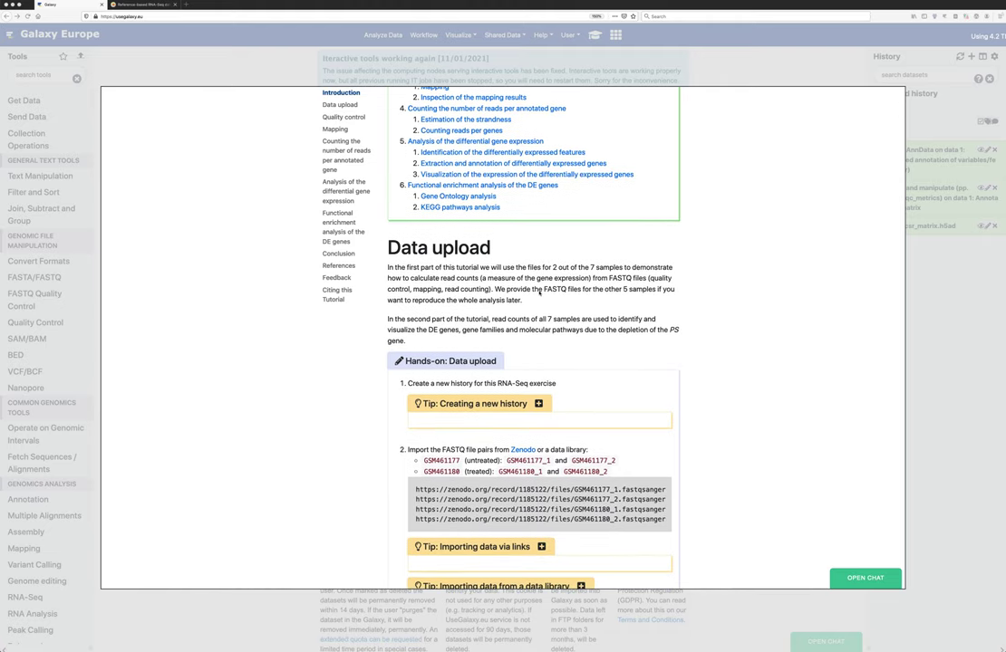
scroll(540, 292, "down", 1)
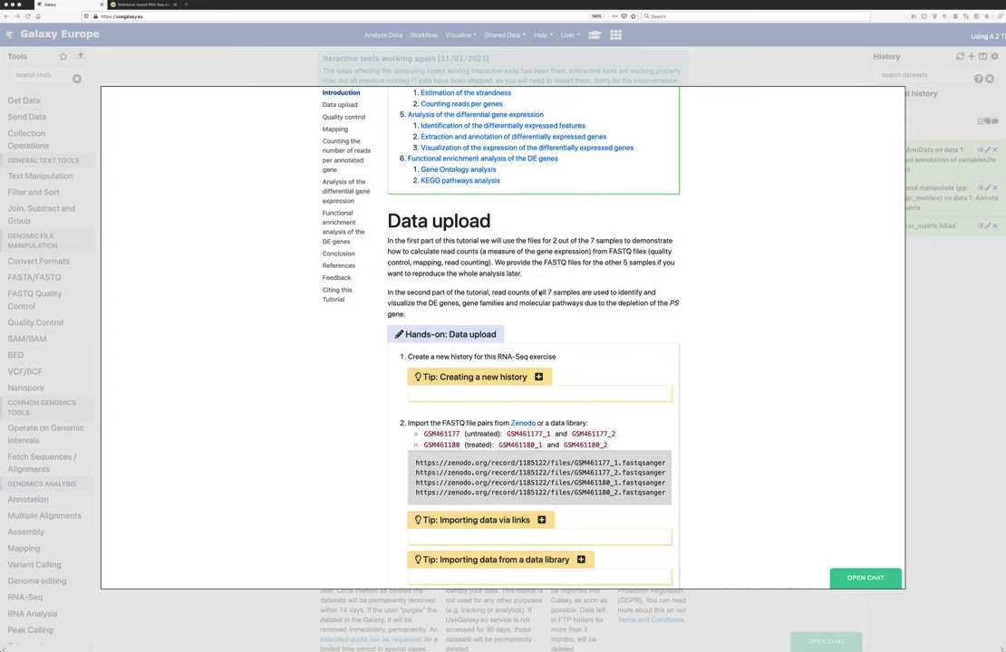
scroll(540, 293, "down", 1)
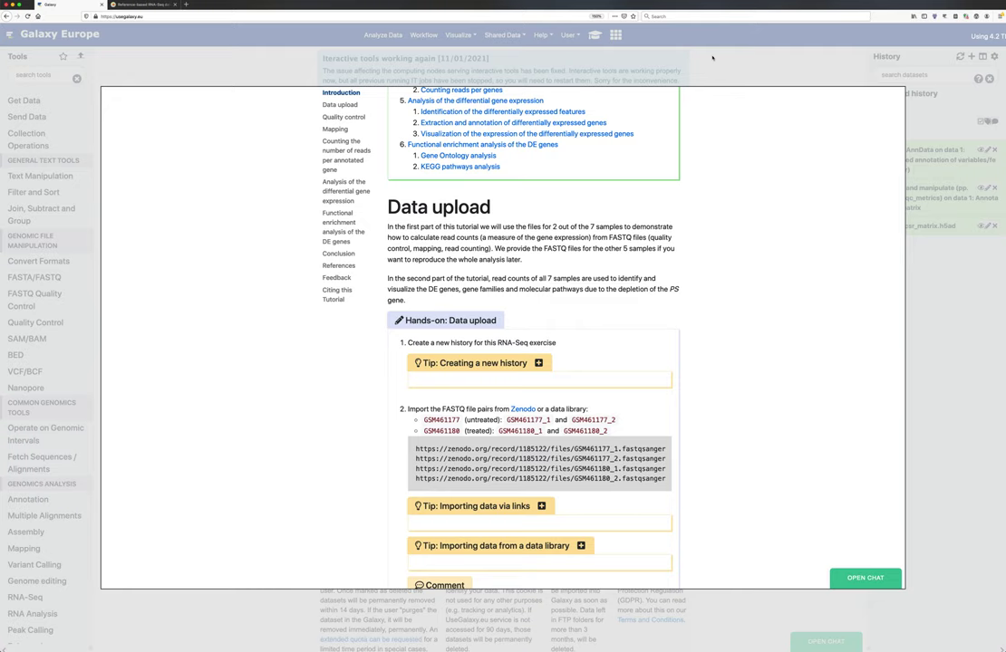
left_click(712, 57)
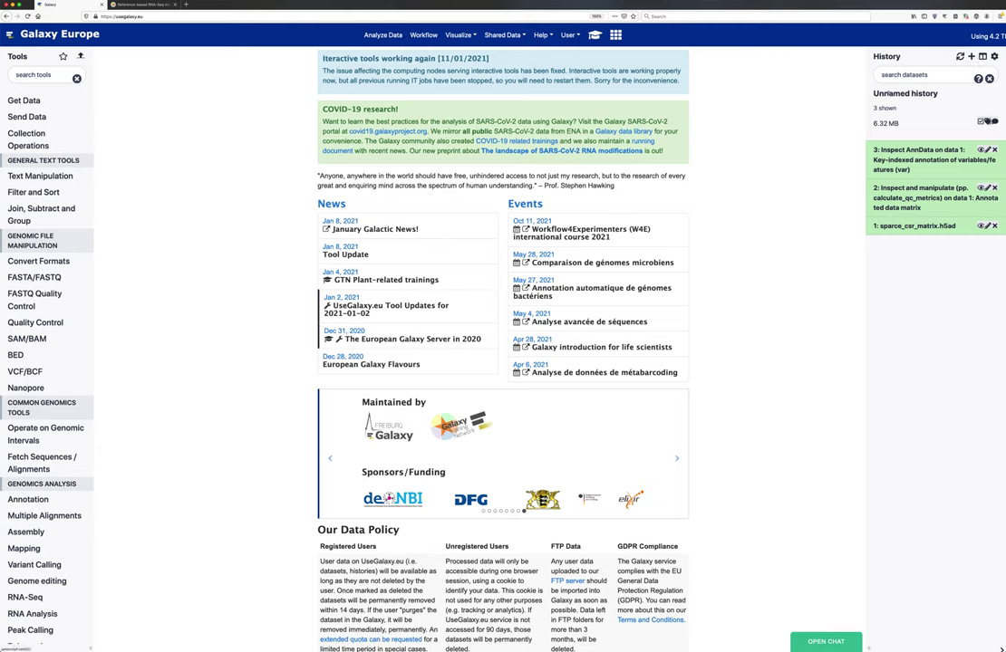
left_click(971, 58)
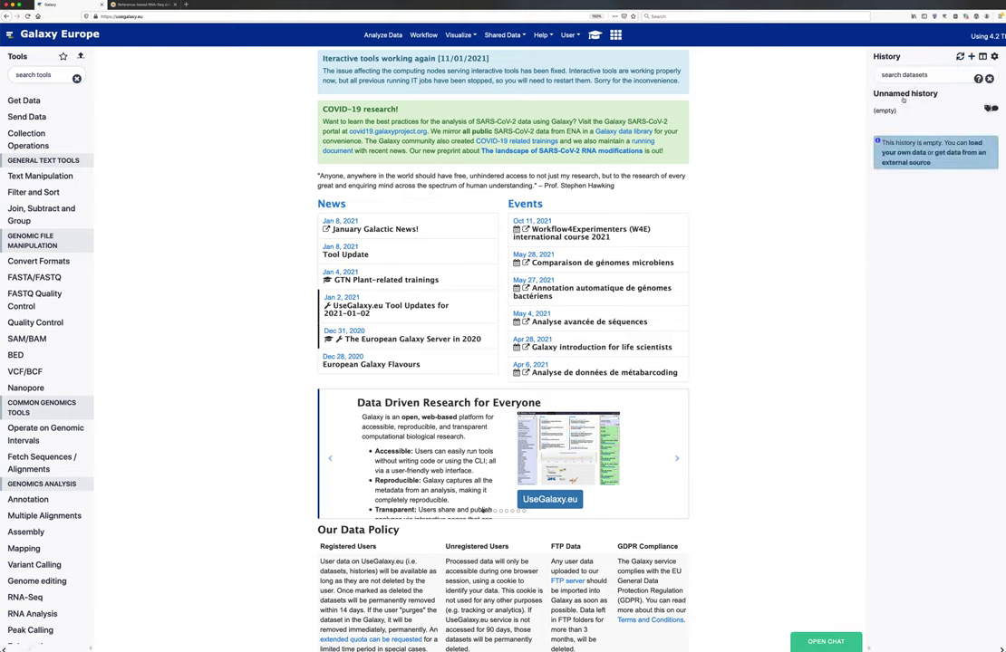
left_click(904, 95)
type("R")
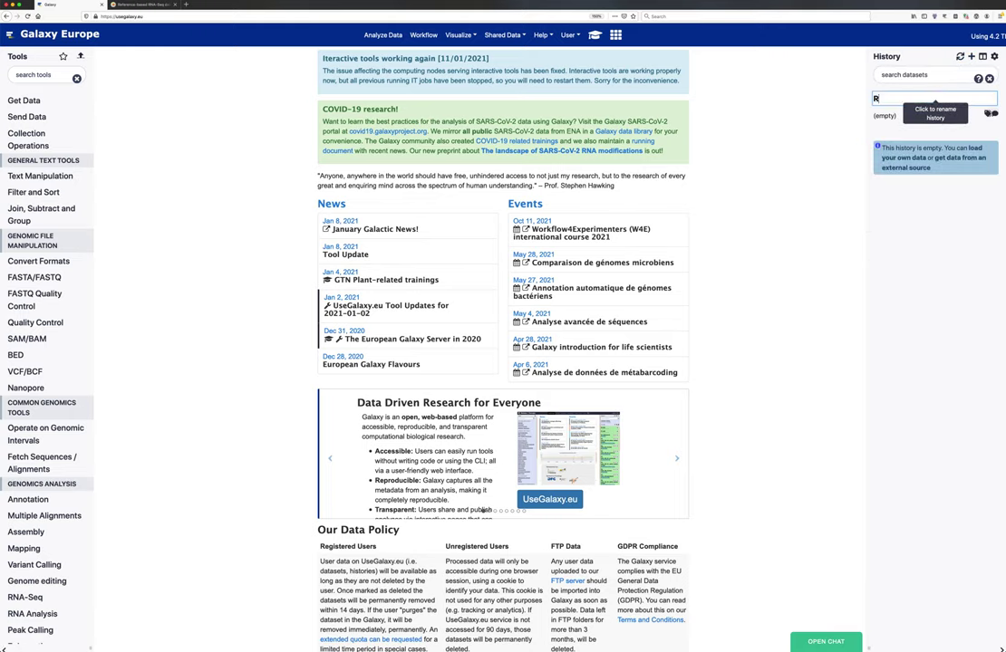
type("NA-seq tutorial")
key("Return")
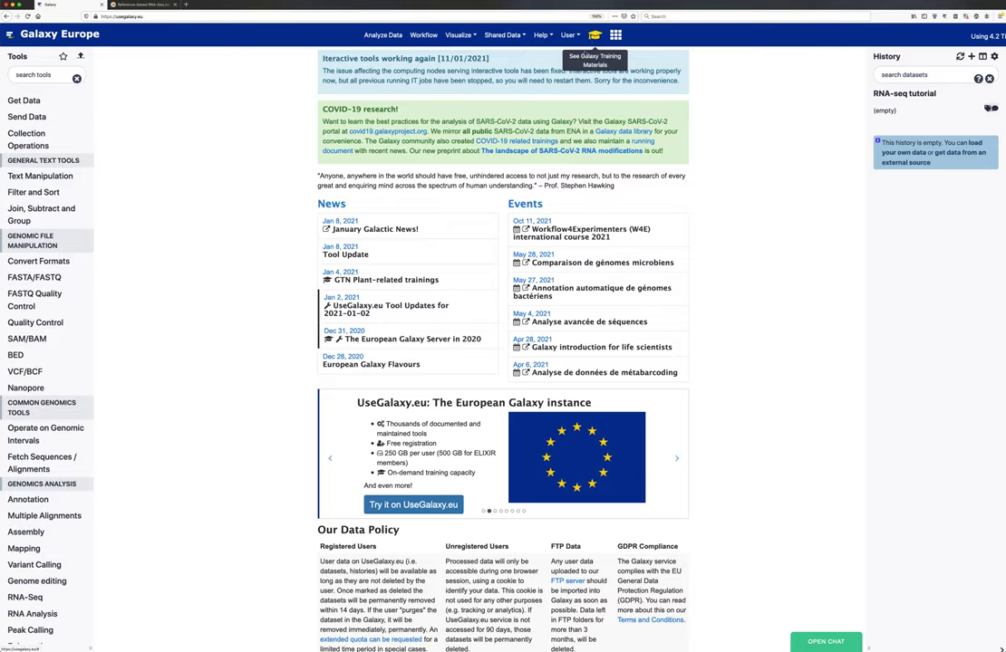
Review the tutorial's Data upload instructions, including the tip on importing data via links, and return to Galaxy.
left_click(594, 35)
scroll(528, 427, "down", 10)
scroll(526, 426, "down", 1)
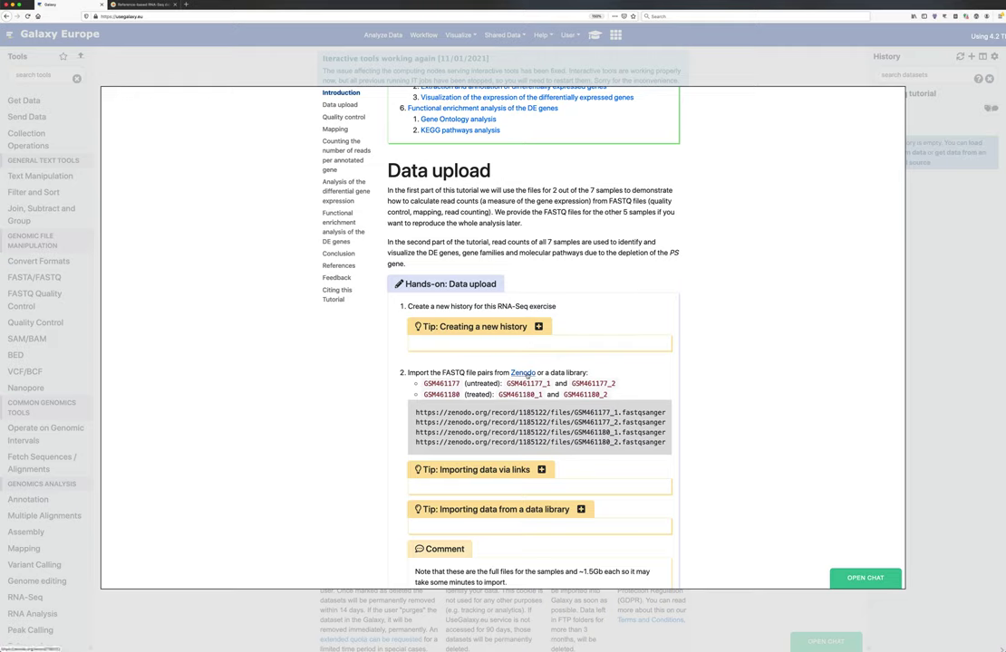
mouse_move(645, 409)
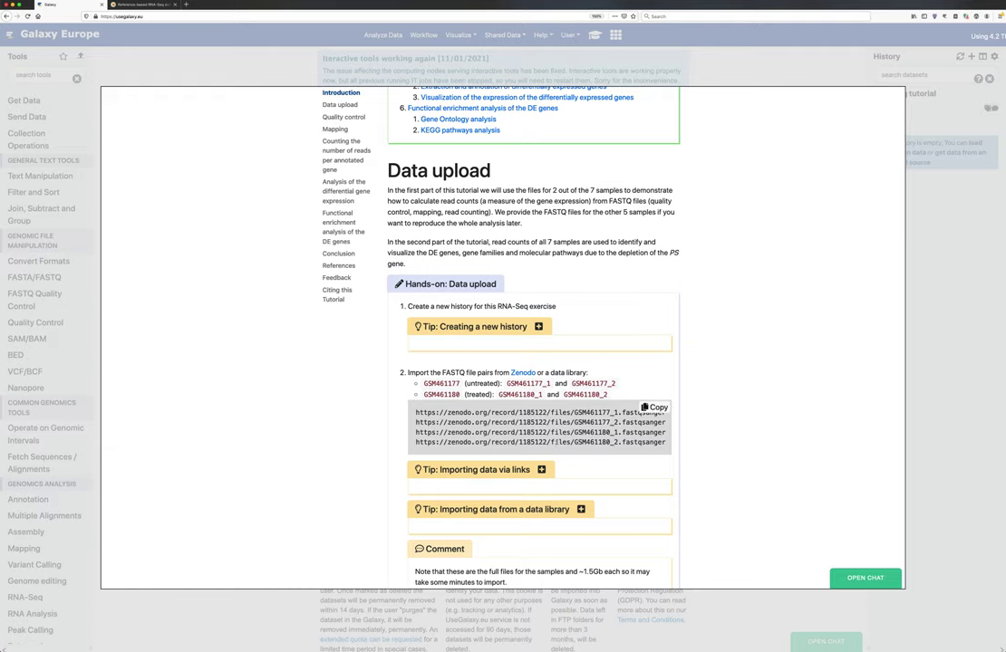
scroll(555, 448, "down", 1)
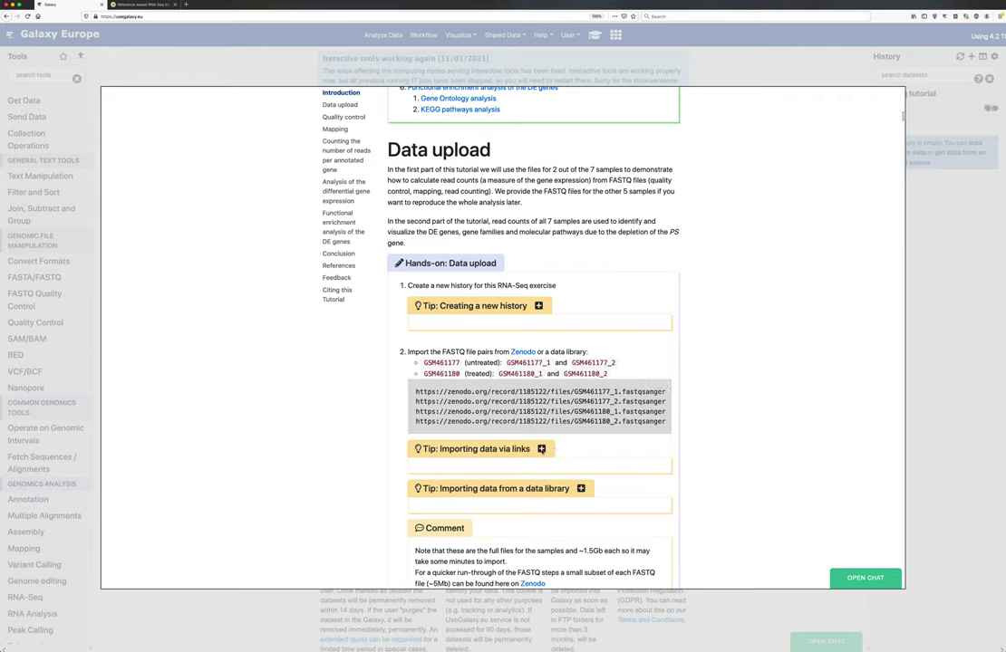
left_click(541, 449)
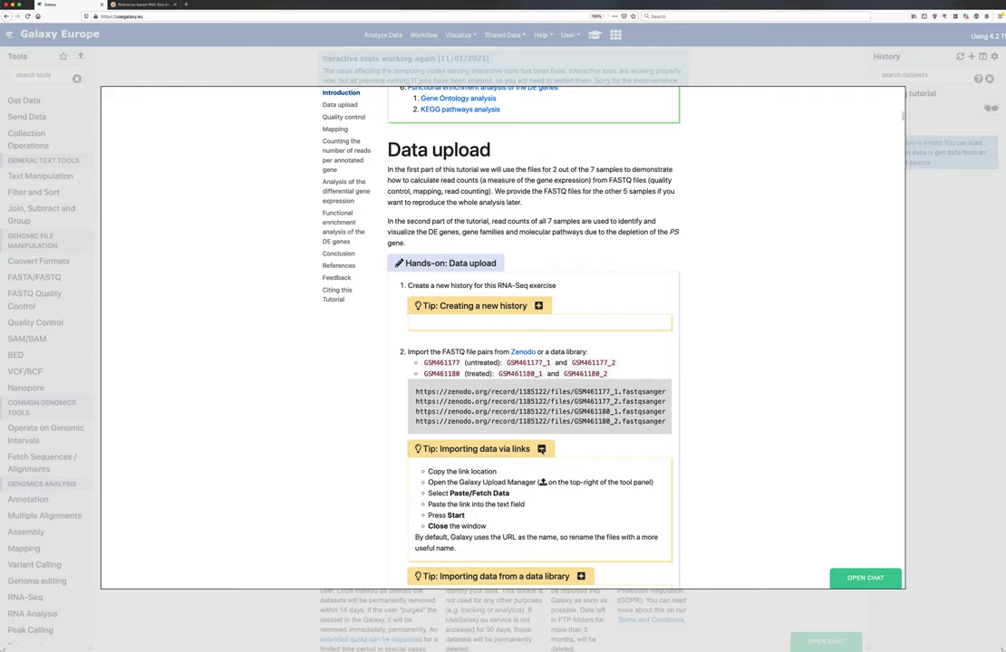
left_click(541, 449)
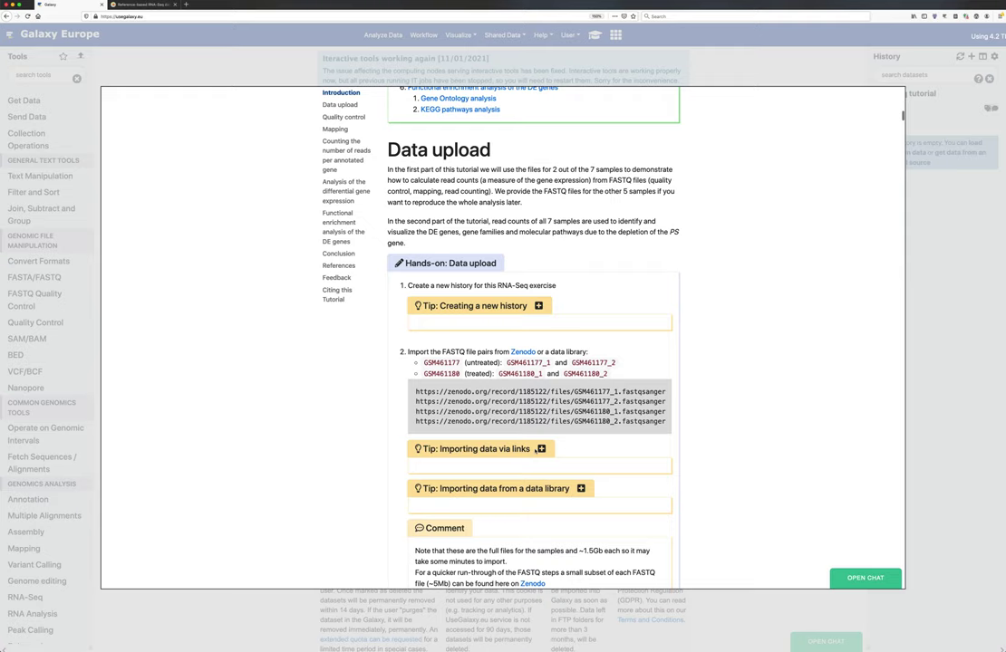
left_click(541, 449)
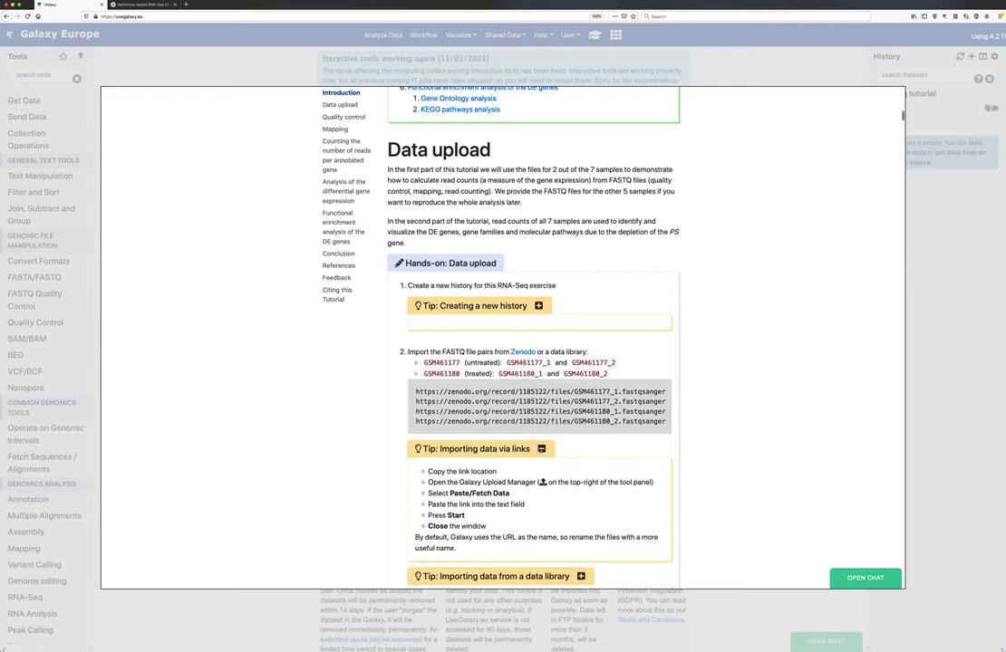
left_click(541, 449)
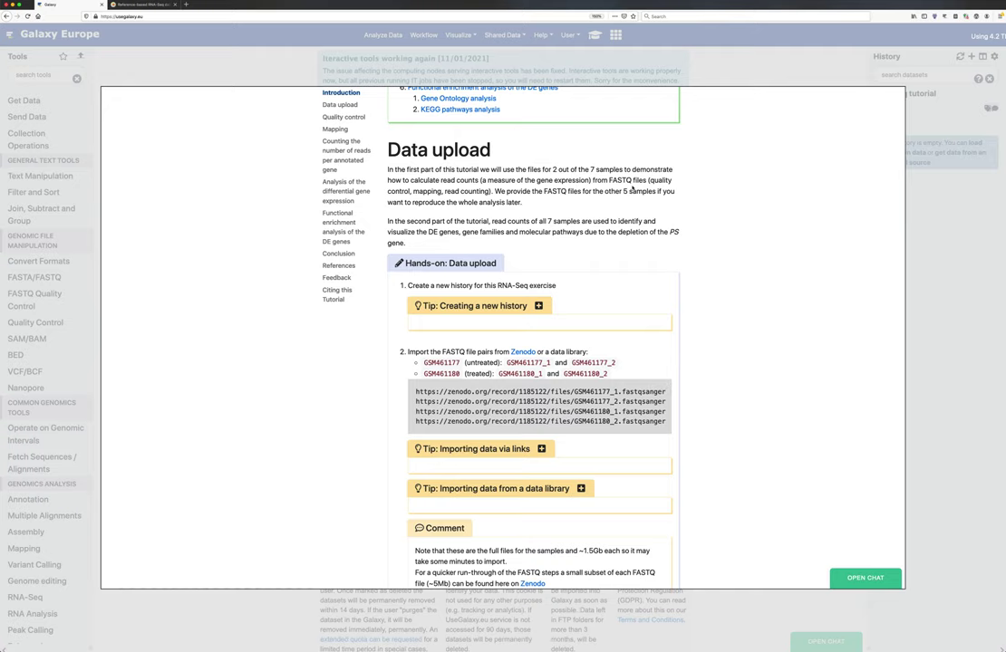
left_click(720, 78)
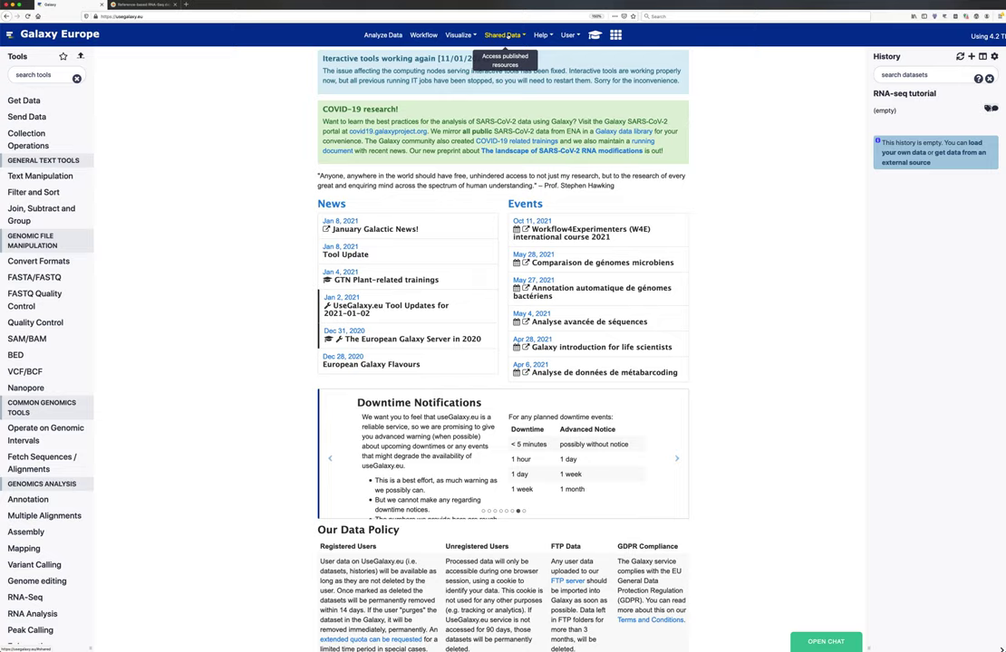
Open the shared data library folder GTN - Material / Transcriptomics / Reference-based RNA-Seq data analysis / DOI: 10.5281/zenodo.1185122.
left_click(507, 37)
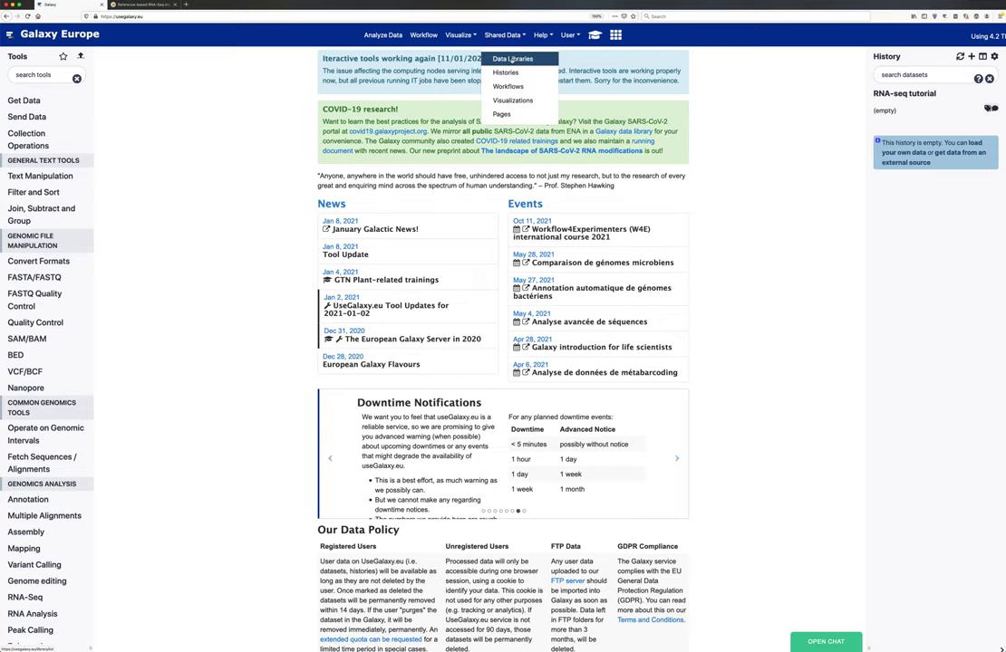
left_click(508, 59)
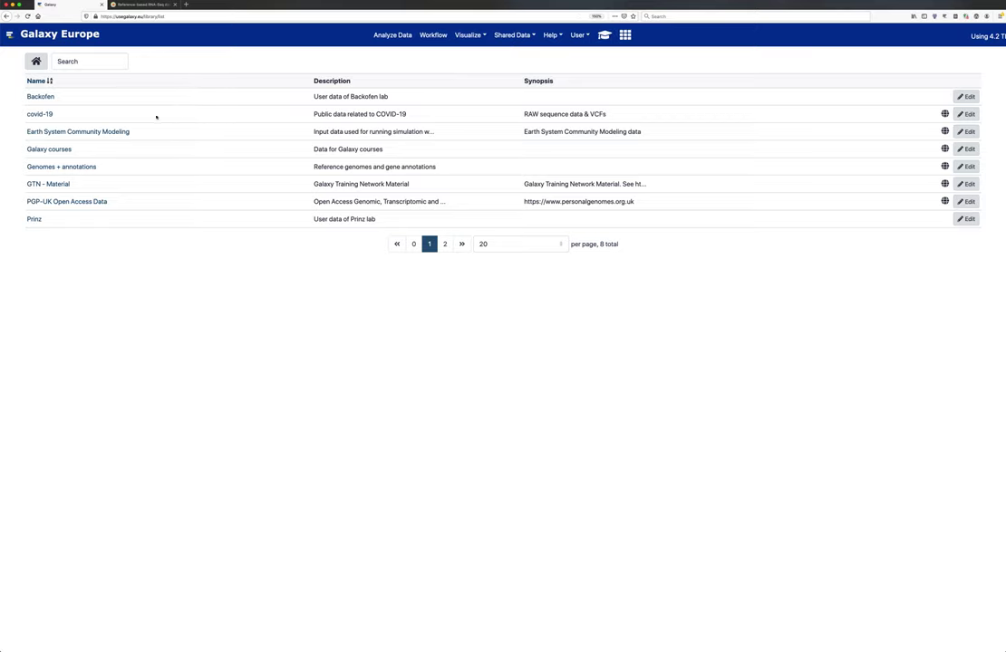
left_click(41, 185)
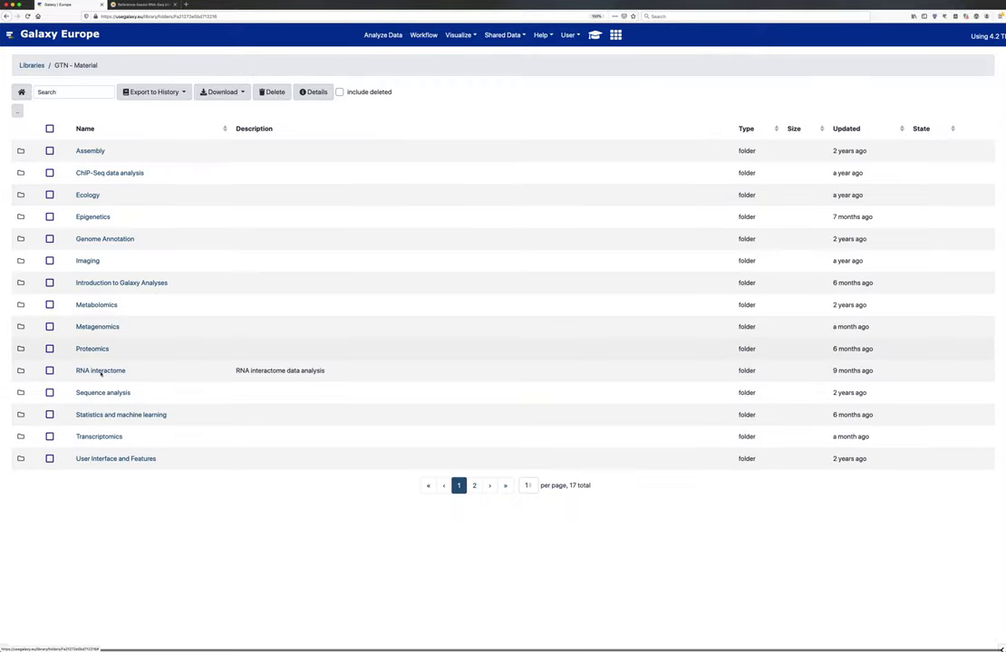
left_click(100, 436)
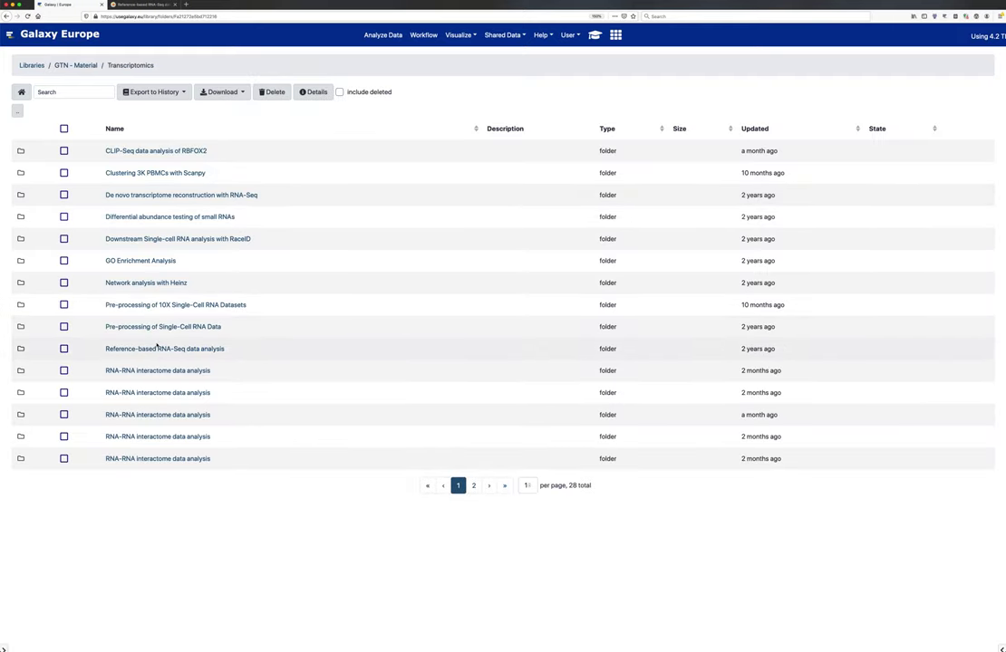
left_click(156, 349)
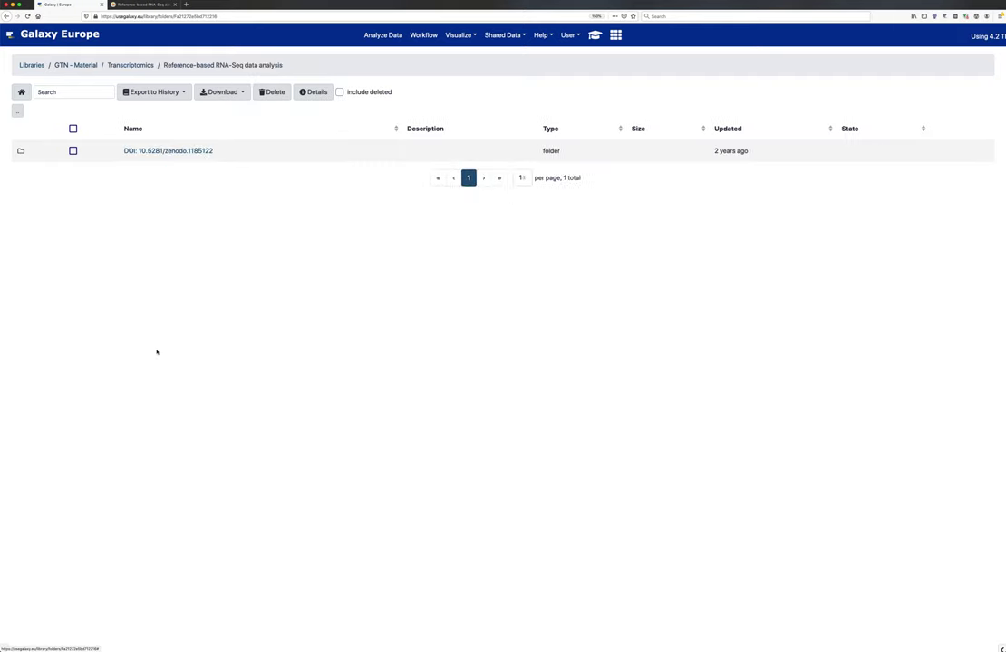
left_click(156, 150)
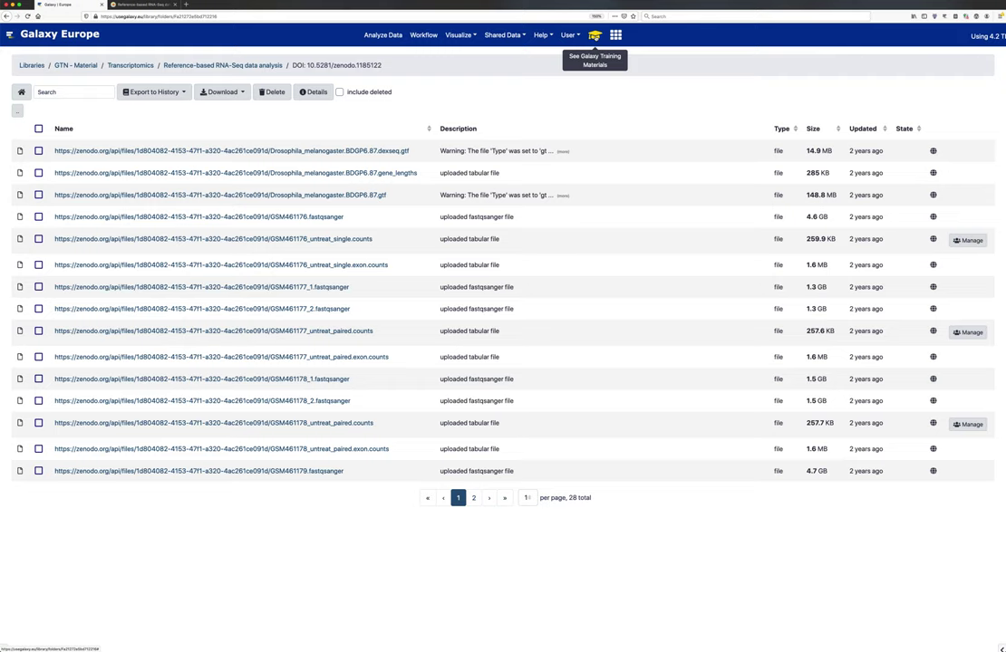
Open the Data upload section of the Reference-based RNA-Seq data analysis hands-on tutorial in the Transcriptomics training materials.
left_click(595, 35)
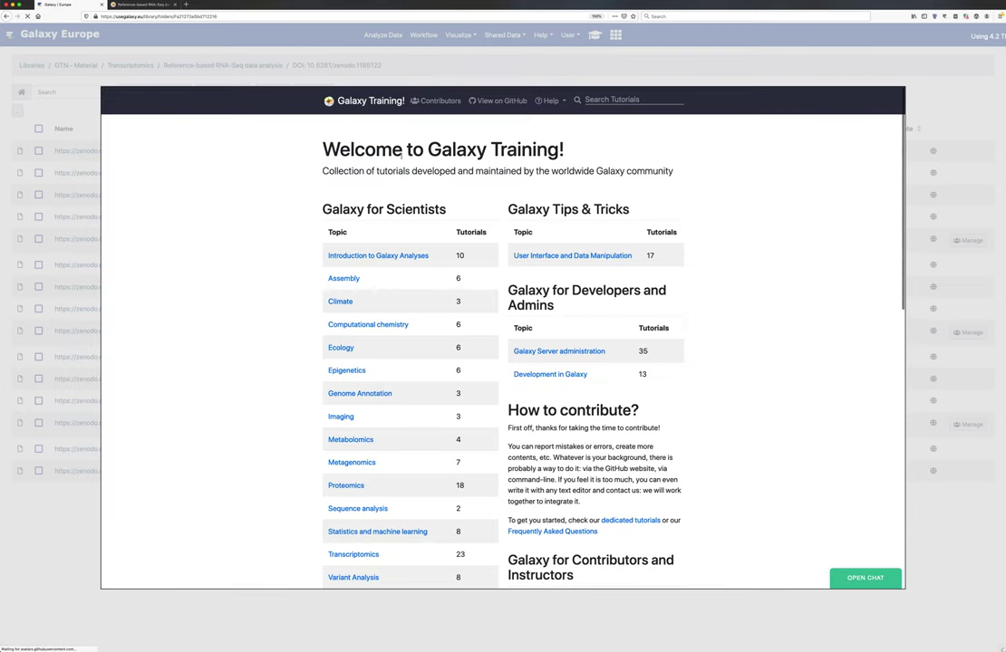
scroll(429, 367, "down", 3)
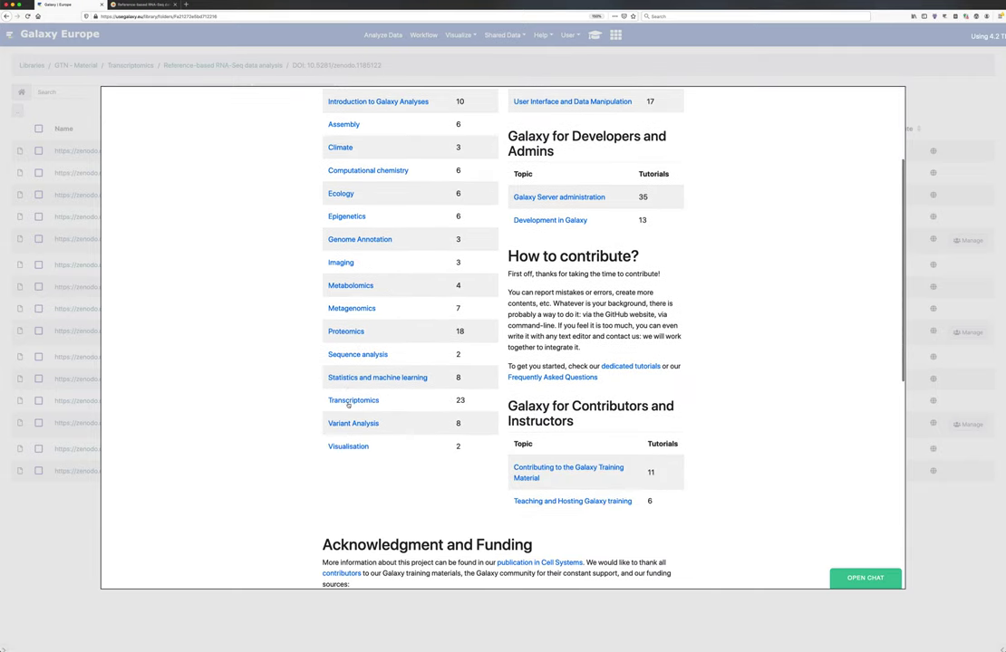
left_click(350, 401)
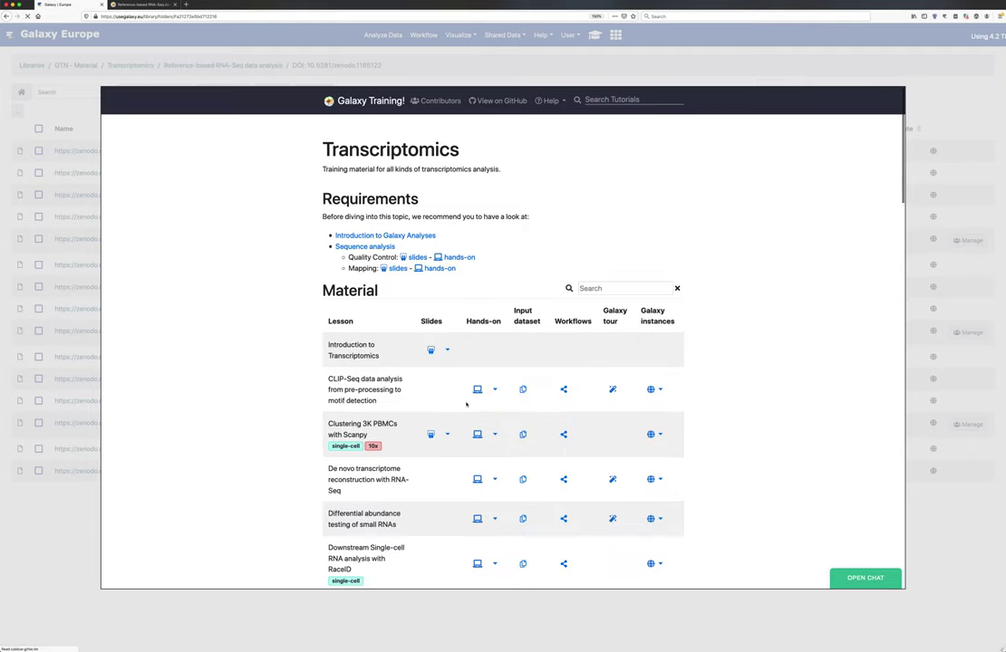
scroll(412, 461, "down", 6)
scroll(433, 449, "down", 1)
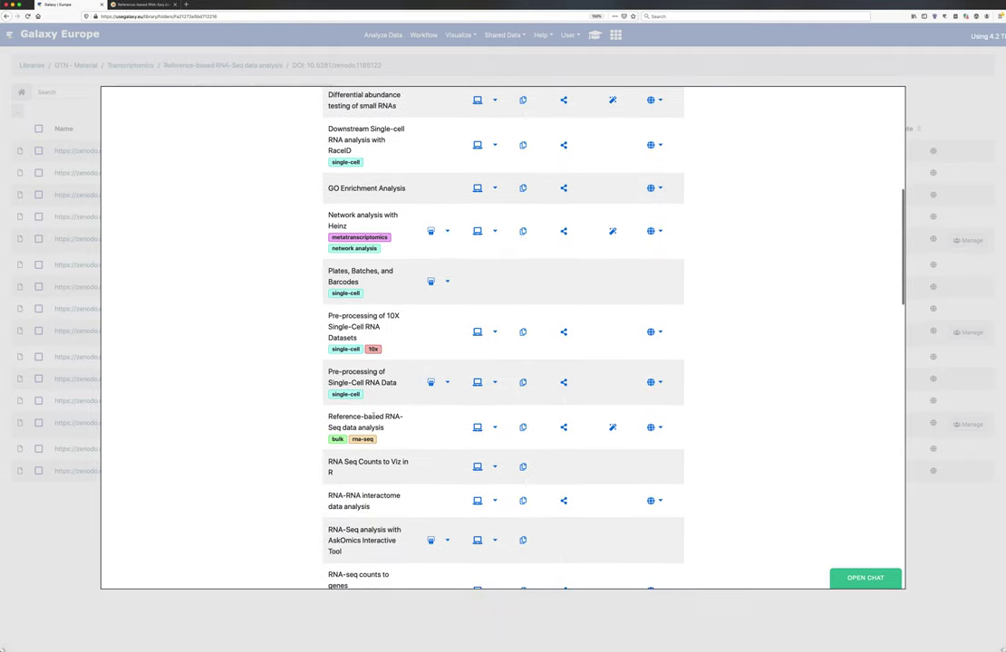
left_click(477, 428)
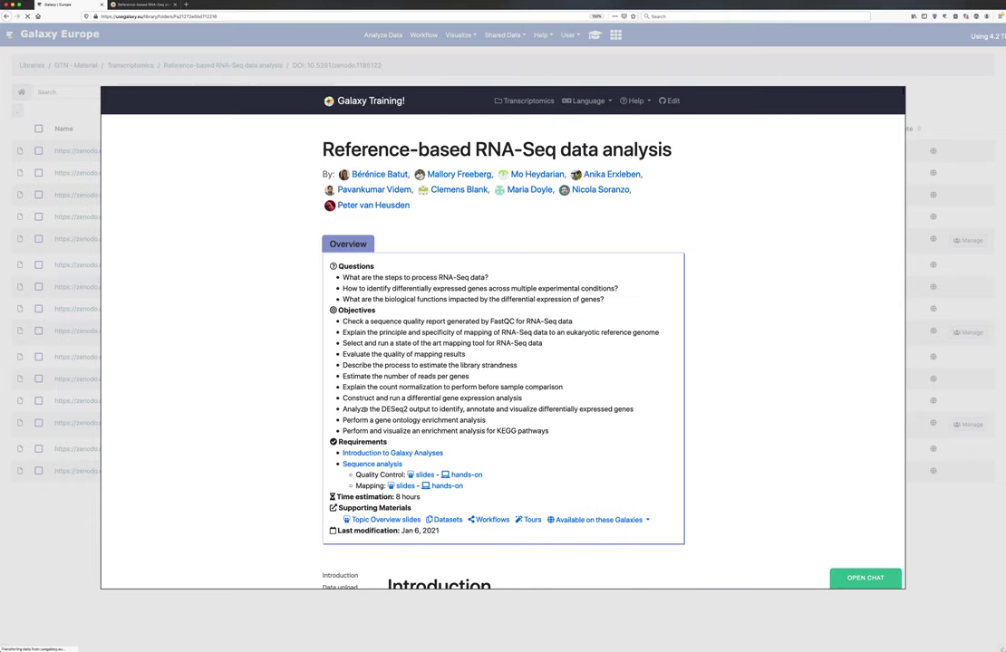
scroll(366, 409, "down", 2)
scroll(365, 409, "down", 1)
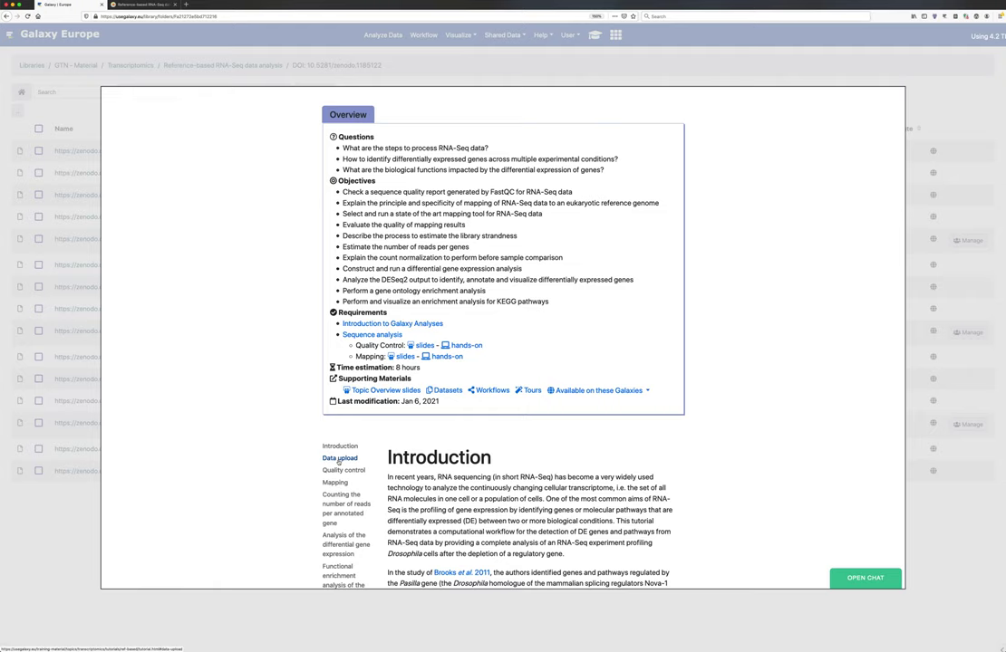
left_click(339, 460)
Examine which untreated and treated FASTQ file pairs the tutorial asks to import, and return to the data library.
double_click(440, 310)
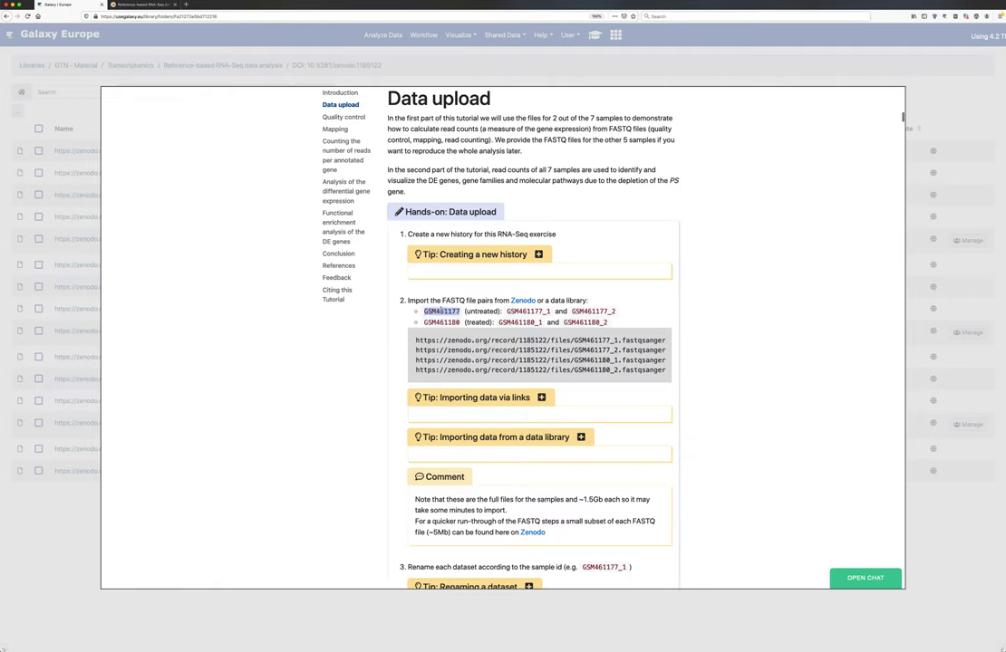
left_click(372, 268)
left_click_drag(424, 311, 454, 310)
left_click(505, 312)
double_click(489, 312)
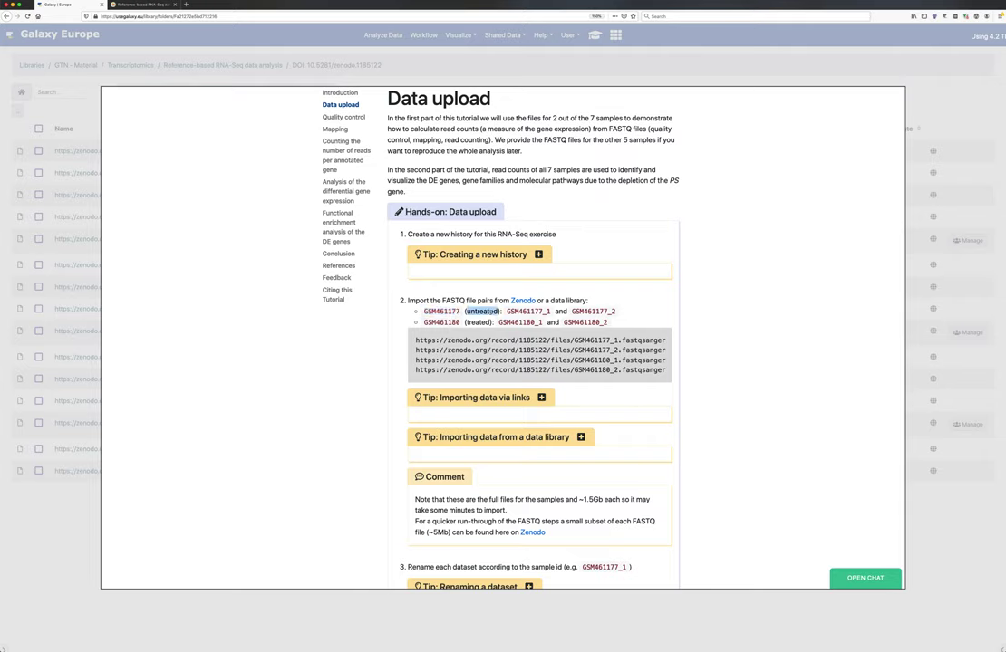
double_click(458, 322)
double_click(471, 322)
double_click(442, 322)
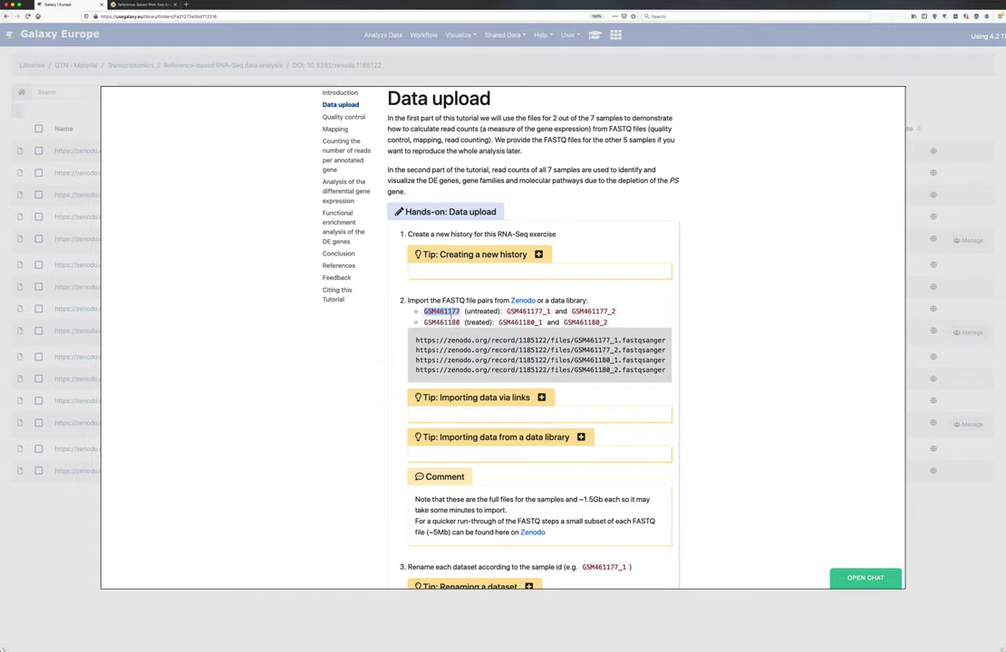
left_click(446, 322)
double_click(444, 322)
double_click(529, 311)
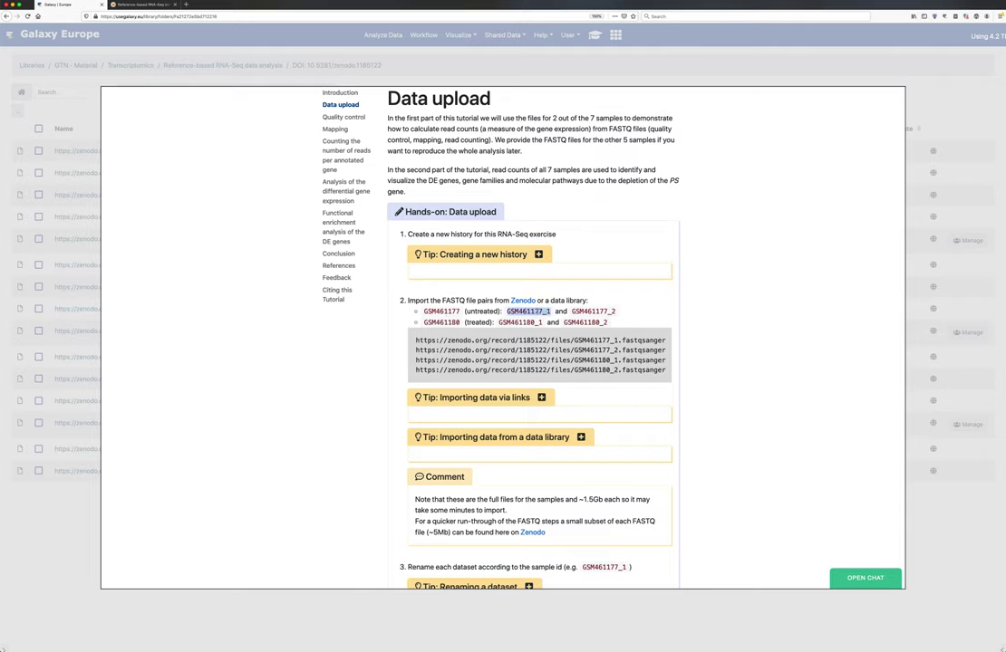
left_click(544, 311)
left_click(690, 618)
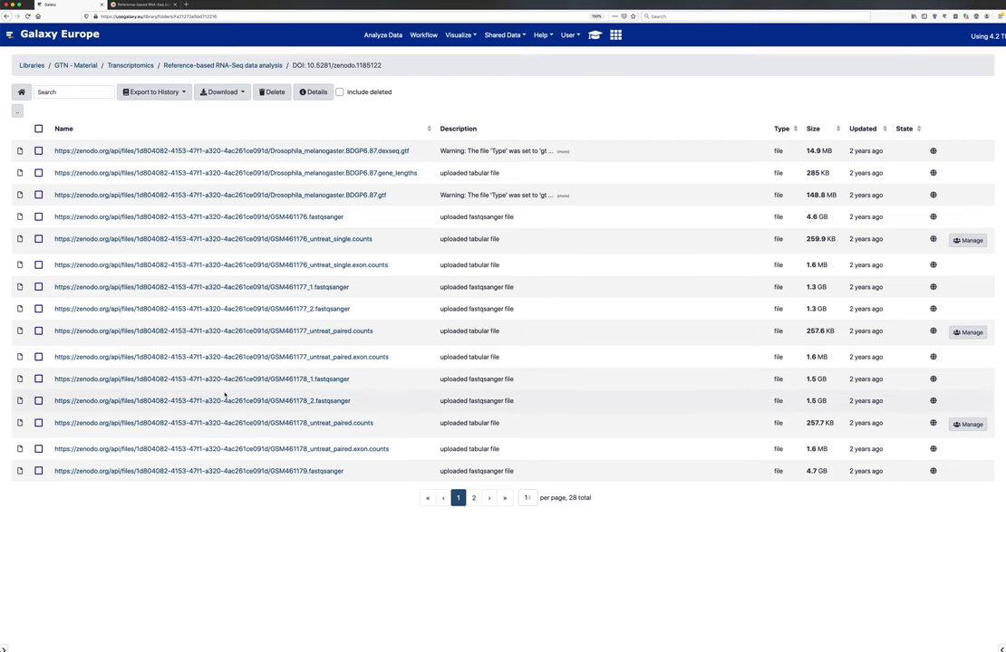
Select the library files GSM461177_1, GSM461177_2, GSM461180_1 and GSM461180_2 in fastqsanger format across both listing pages.
left_click(38, 286)
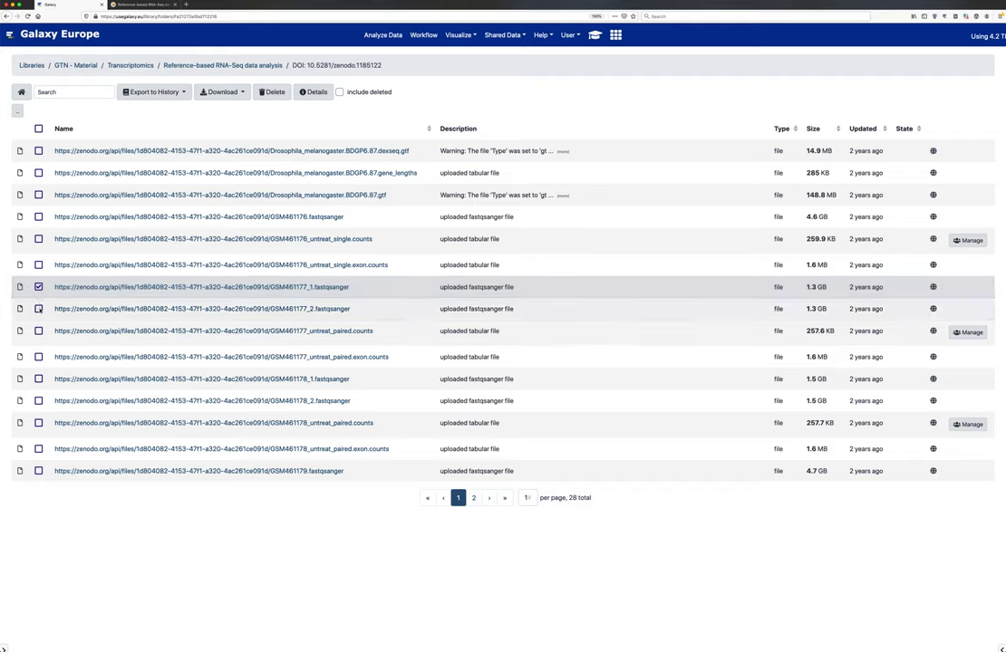
left_click(38, 309)
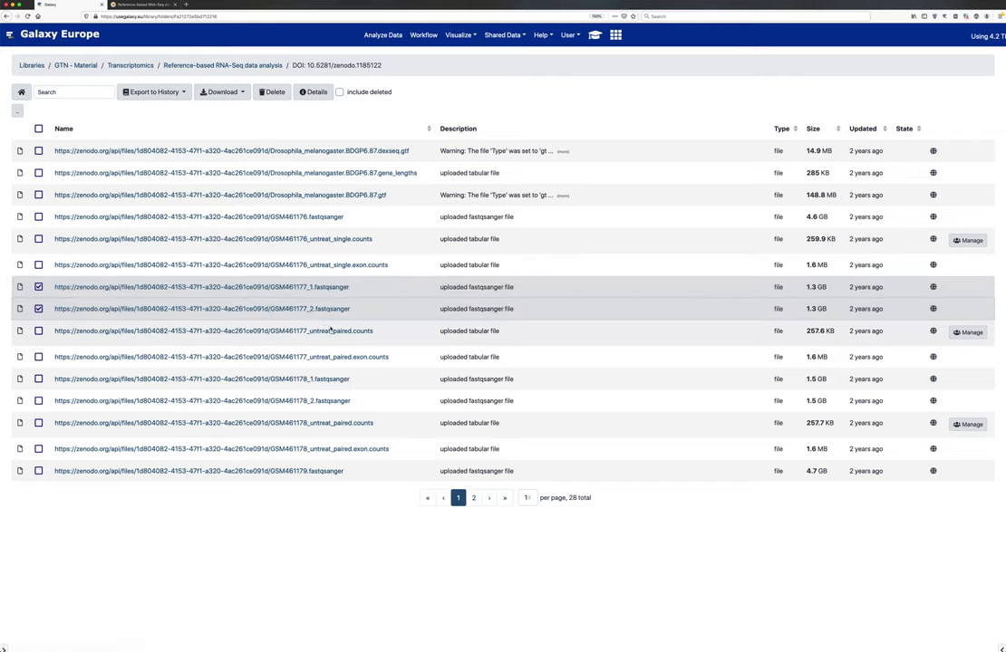
left_click(474, 499)
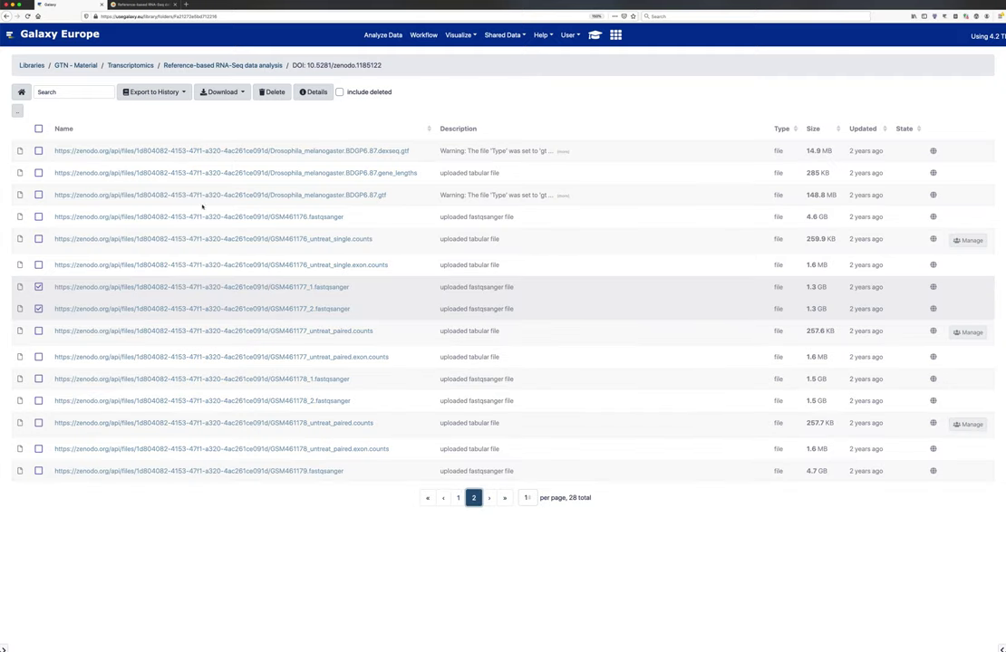
left_click(39, 199)
left_click(39, 221)
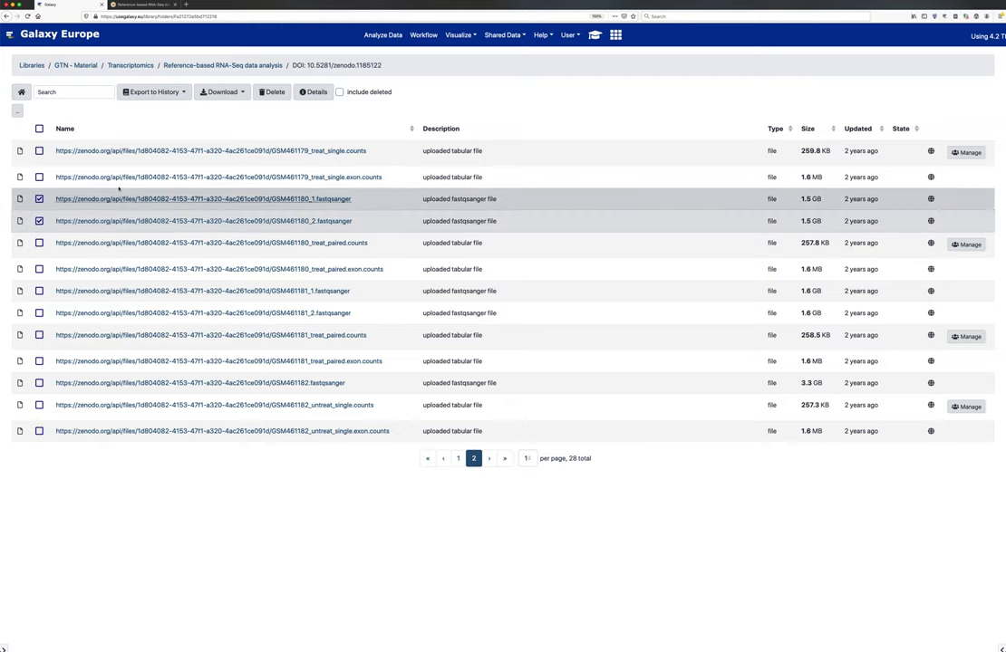
Export the selected library files as datasets into the RNA-seq tutorial history and return to the analysis view.
left_click(152, 93)
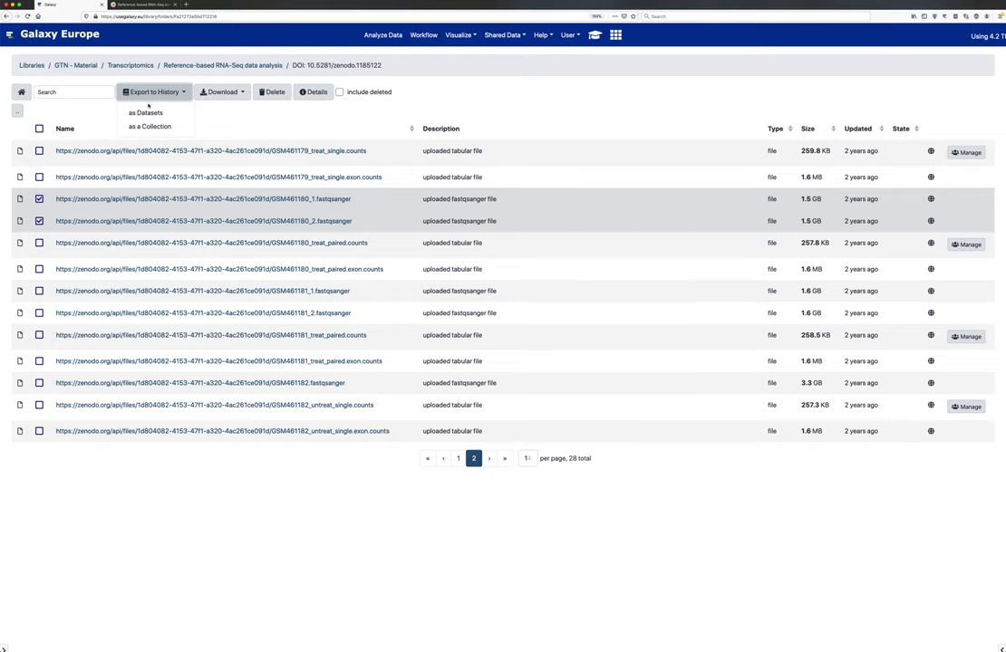
left_click(145, 113)
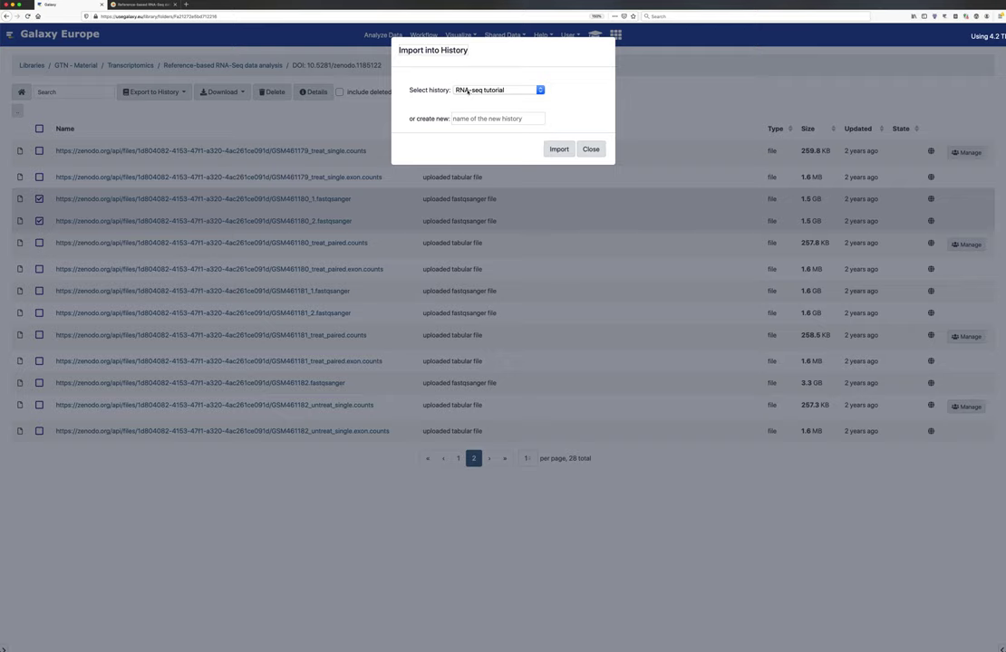
left_click(557, 149)
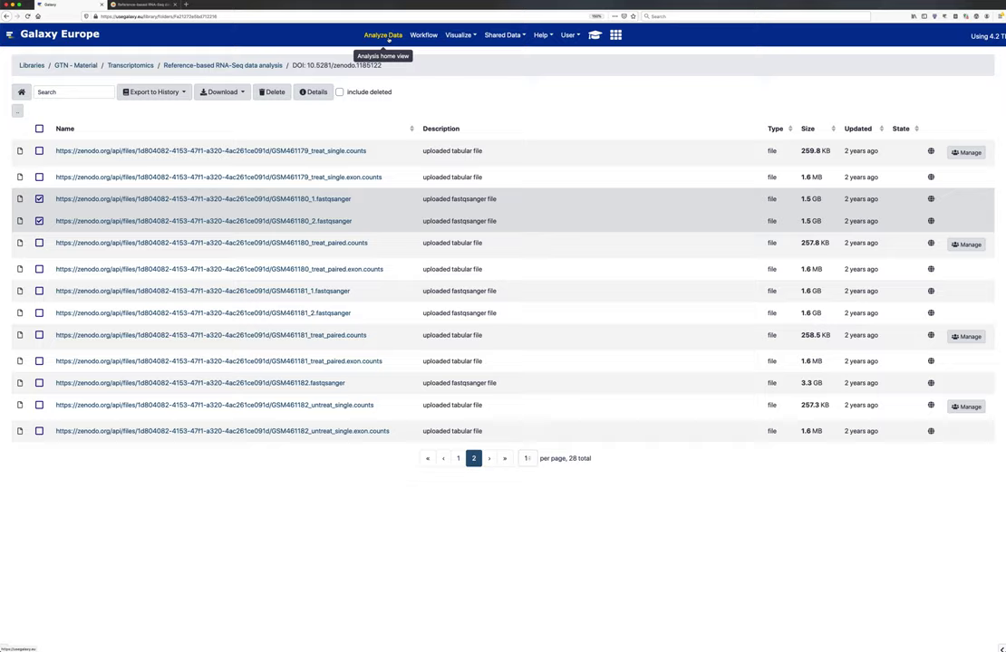
left_click(388, 37)
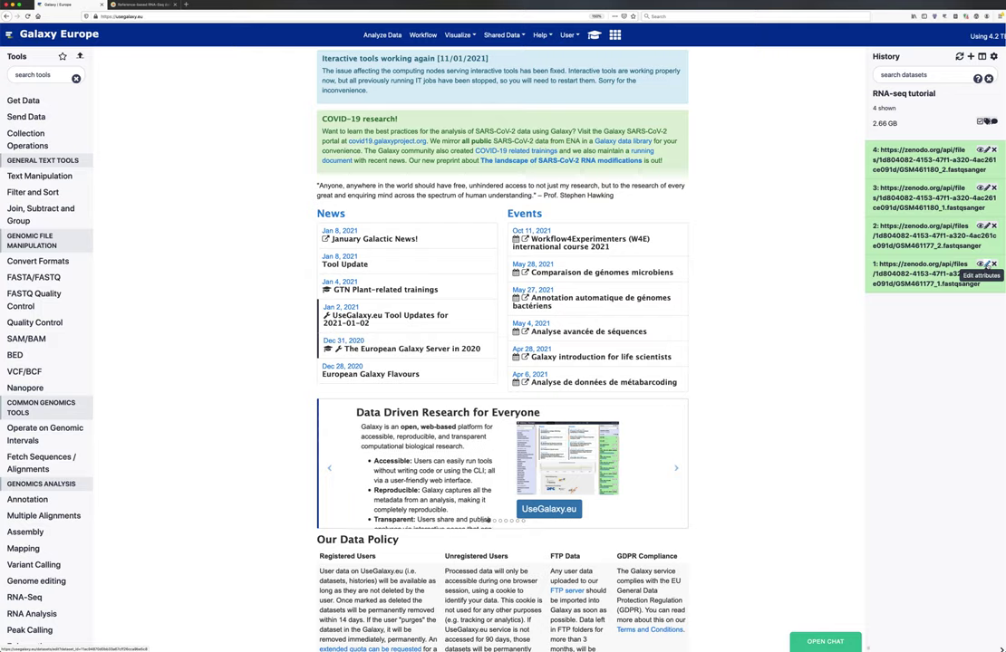
Rename history dataset 1 as GSM461177_1, removing the Zenodo URL prefix and the .fastqsanger extension, and save.
left_click(986, 264)
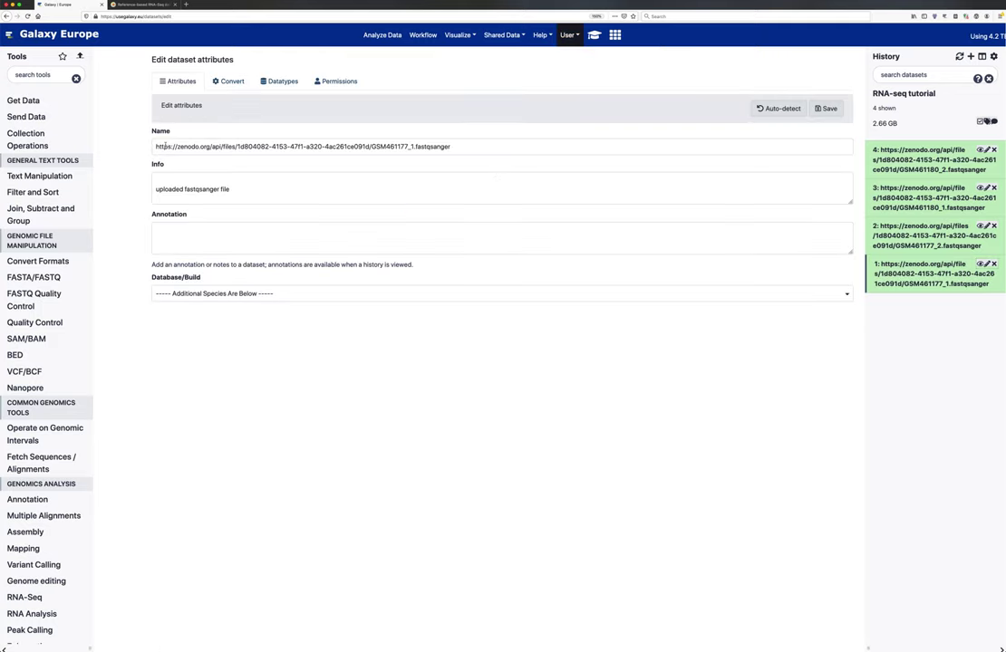
left_click_drag(155, 145, 371, 146)
key("BackSpace")
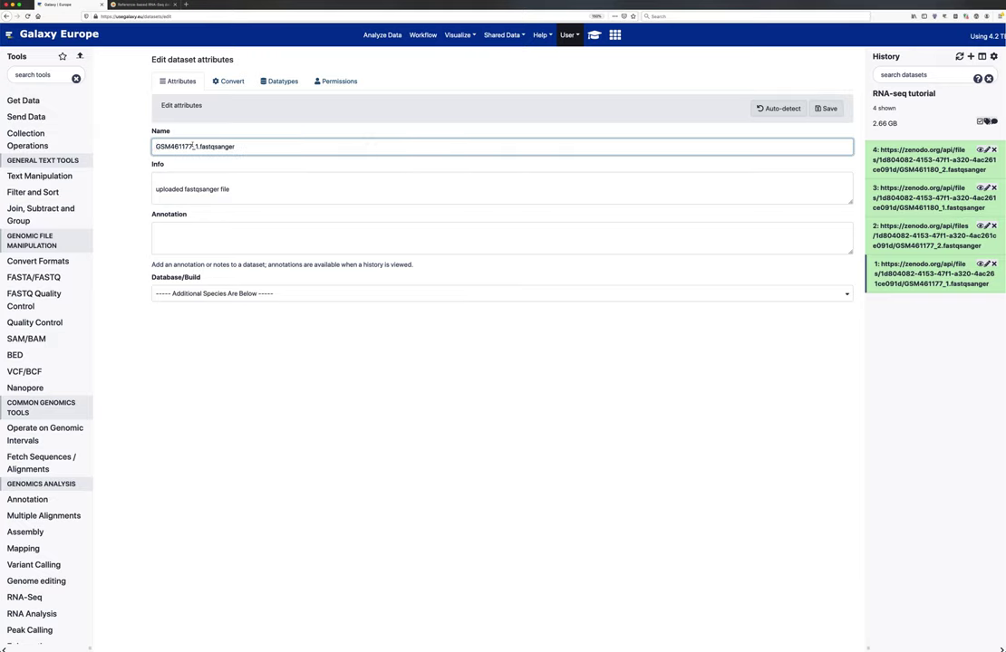
left_click_drag(196, 146, 246, 148)
key("BackSpace")
left_click(827, 108)
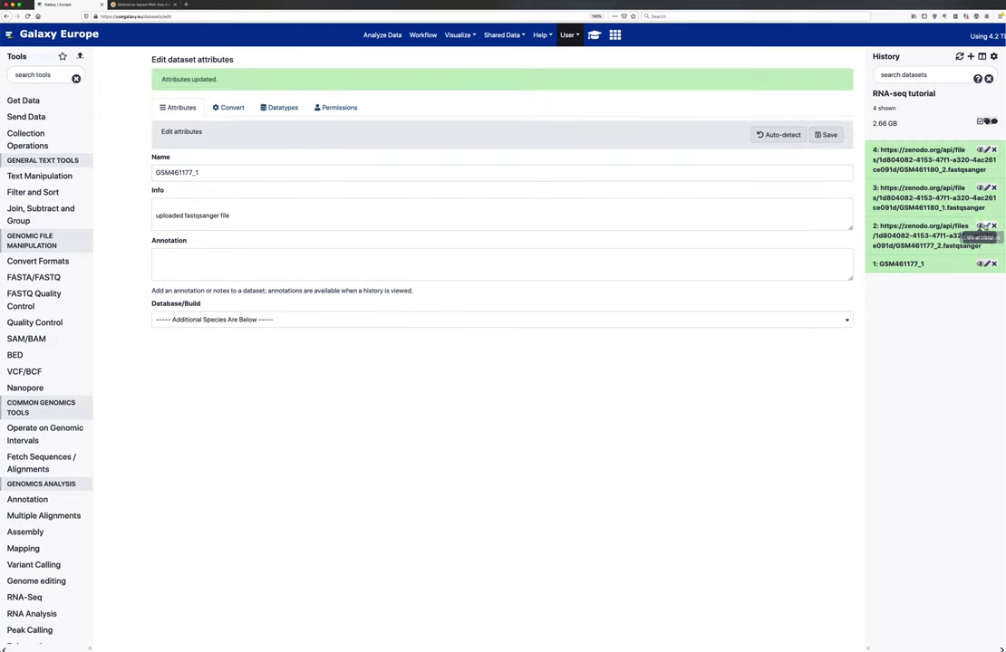
Rename history dataset 2 as GSM461177_2 and save its attributes.
left_click(987, 226)
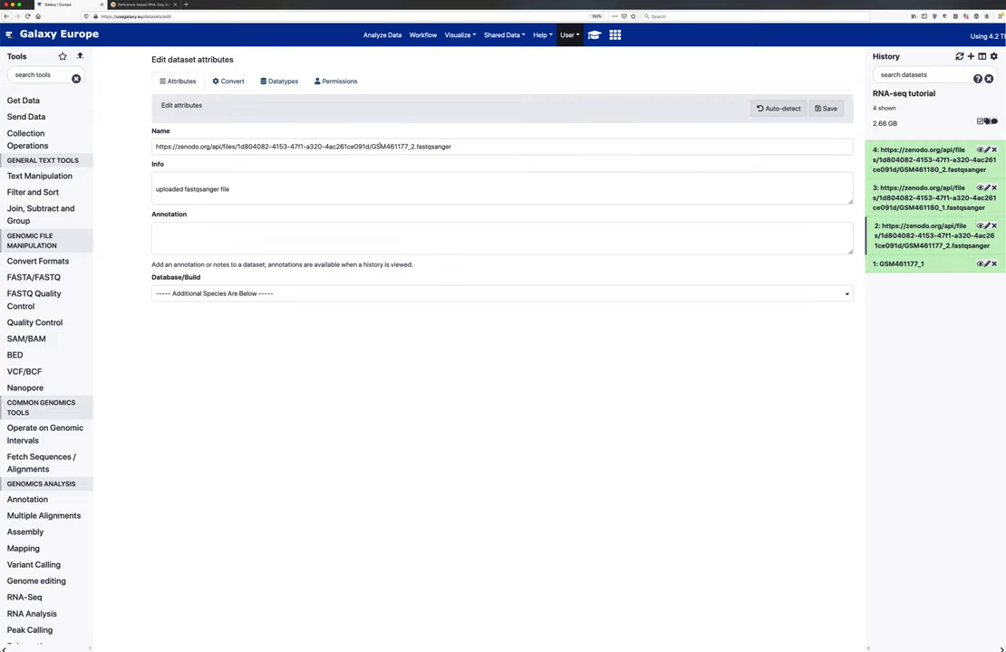
left_click_drag(372, 146, 269, 151)
key("BackSpace")
type("f")
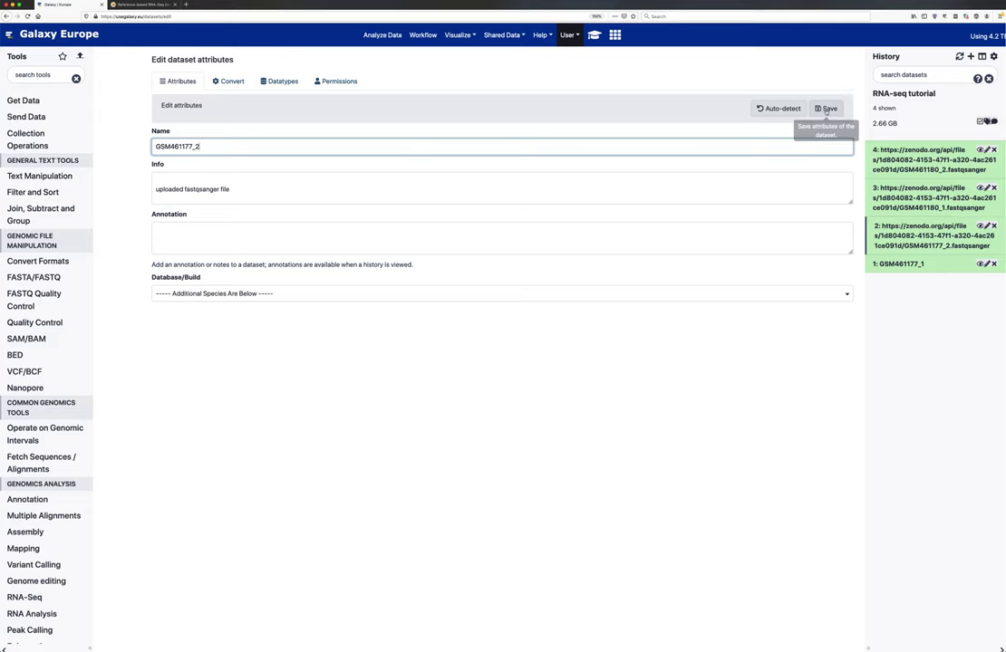
left_click(826, 108)
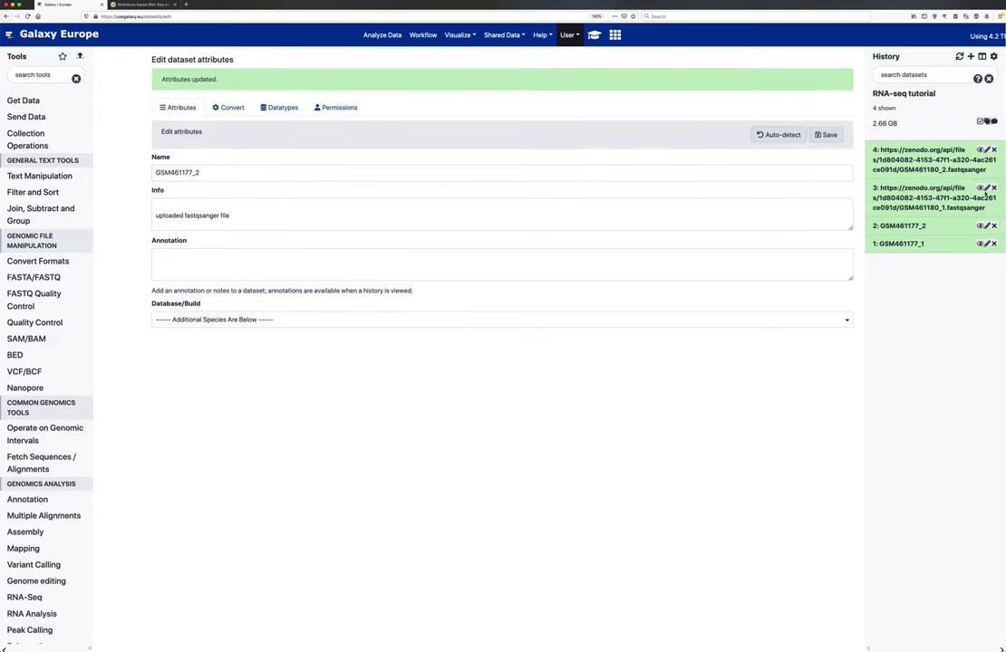
Rename history dataset 3 as GSM461180_1, stripping the URL prefix and file extension, and save.
left_click(987, 188)
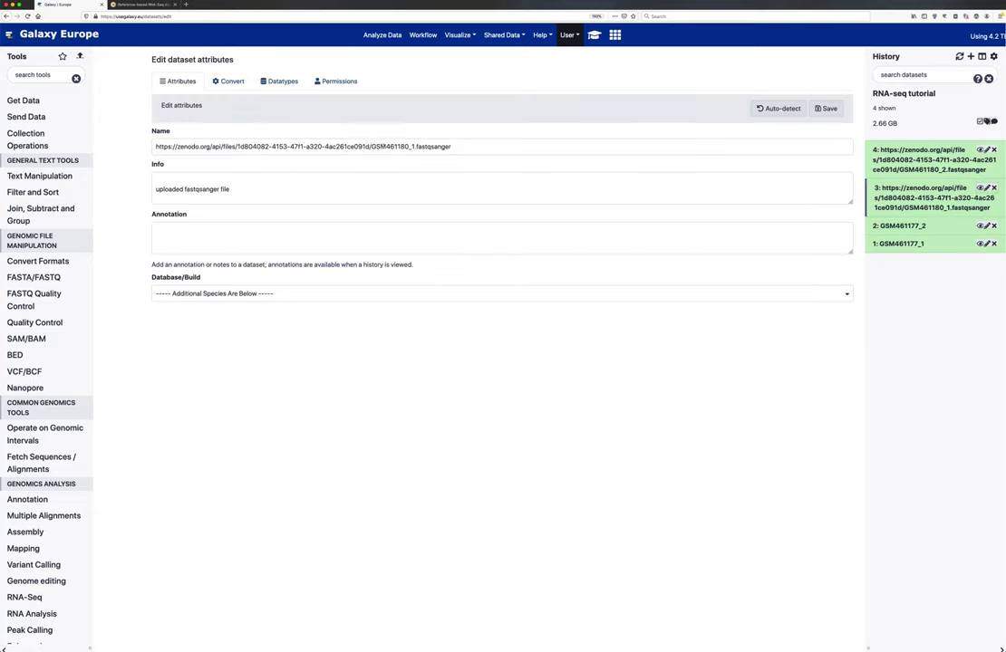
left_click_drag(381, 146, 150, 146)
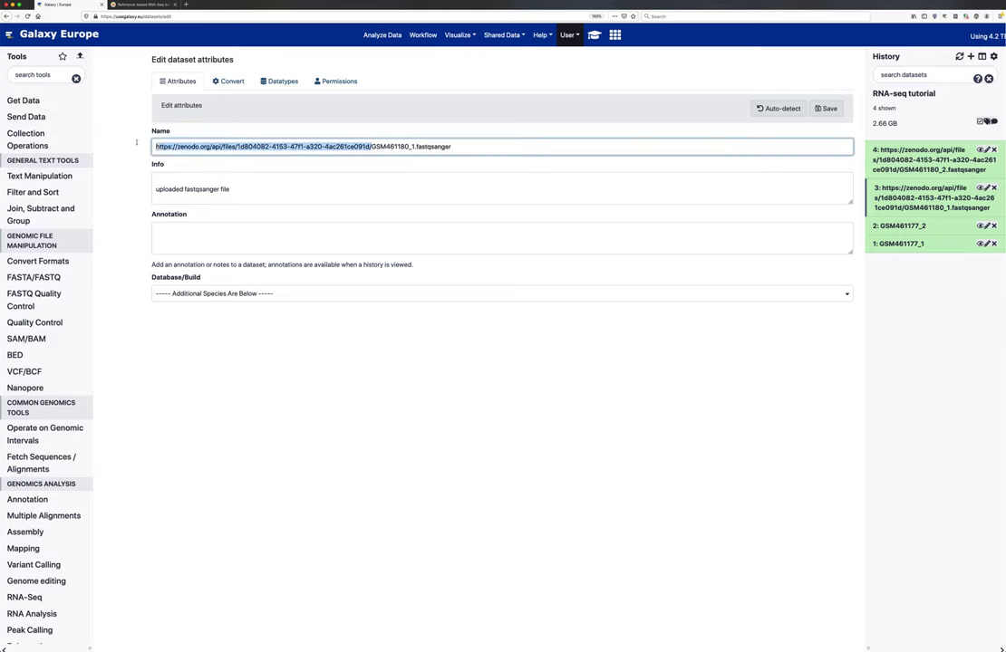
key("BackSpace")
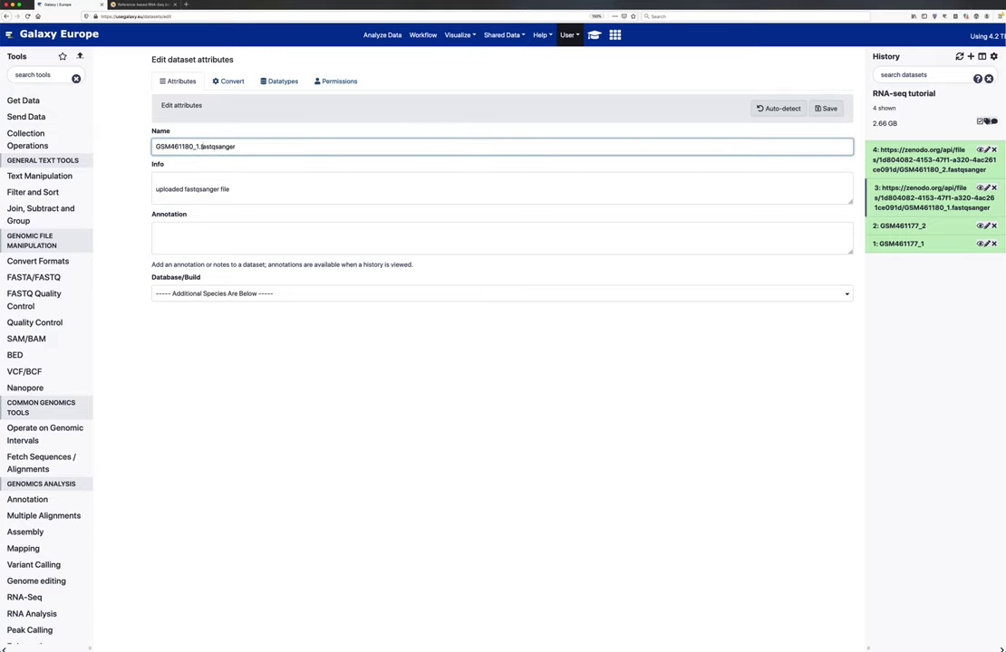
left_click_drag(200, 146, 286, 148)
key("BackSpace")
left_click(826, 109)
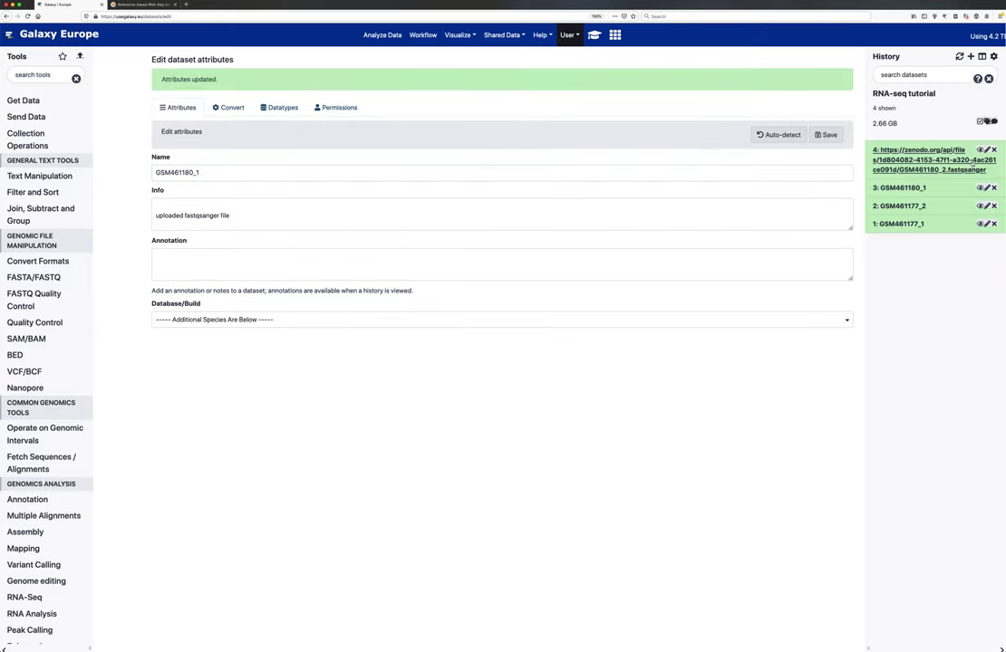
Rename history dataset 4 as GSM461180_2 and save its attributes.
left_click(979, 150)
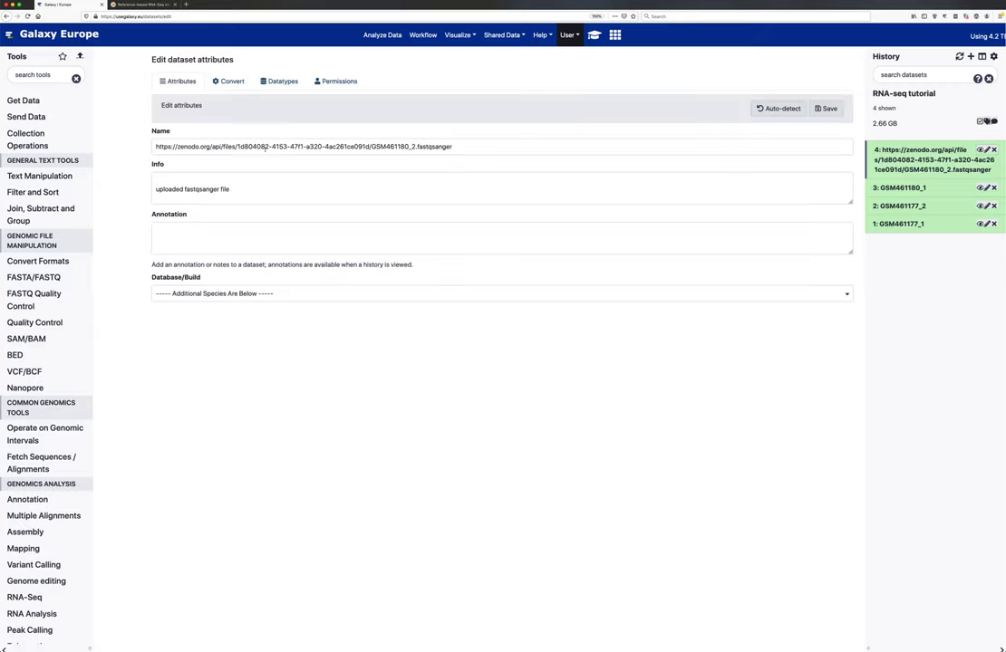
left_click_drag(371, 146, 145, 146)
key("BackSpace")
left_click_drag(238, 146, 201, 146)
key("BackSpace")
left_click(826, 108)
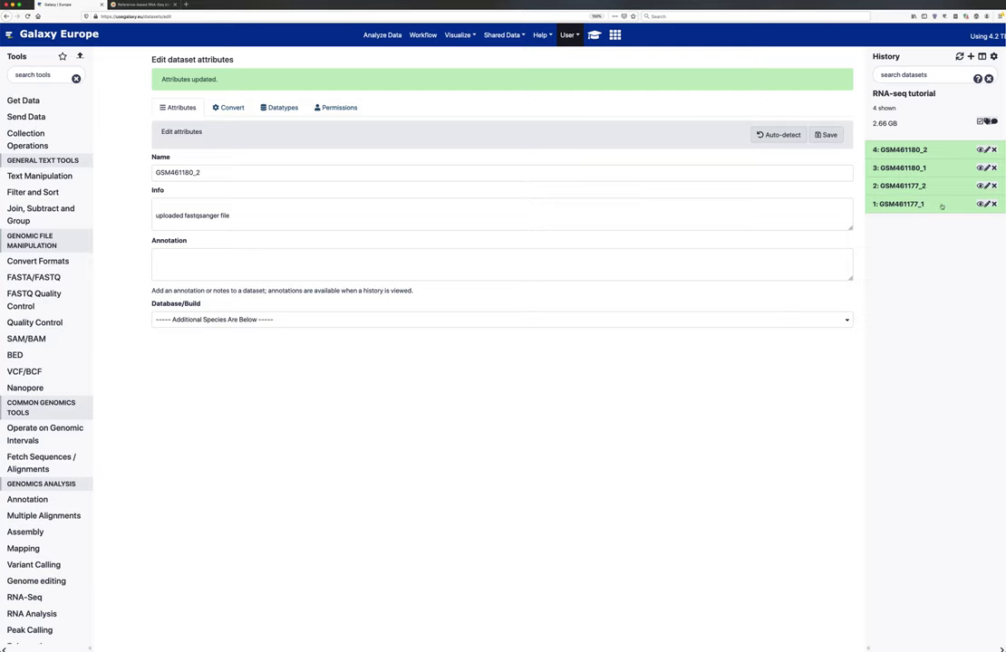
Add the name tag #GSM461177 to the GSM461177_1 dataset, copying the tag text for reuse.
left_click(943, 207)
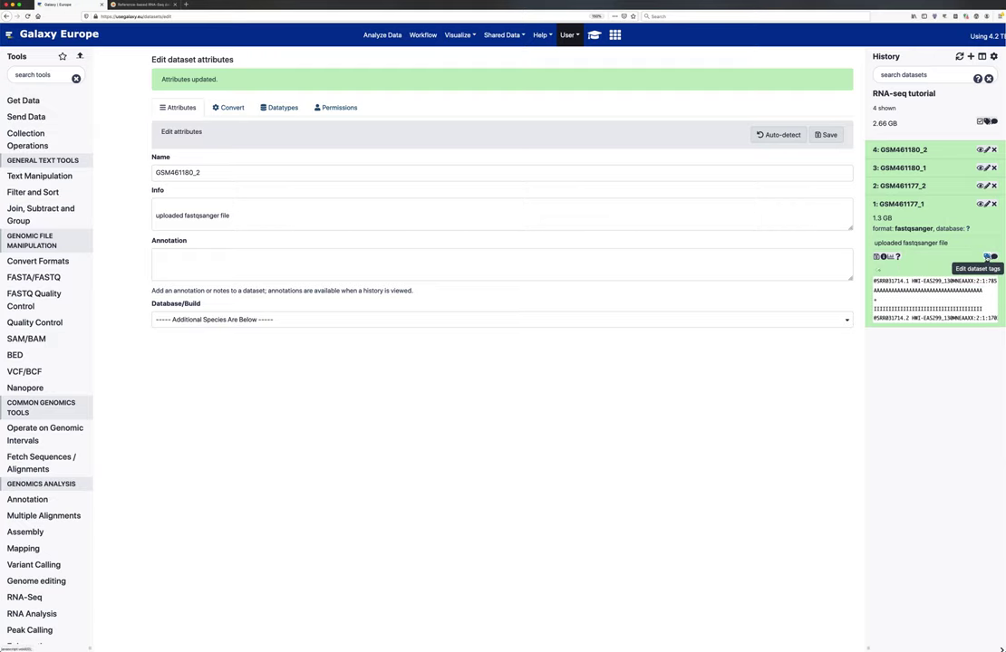
left_click(987, 257)
left_click(902, 268)
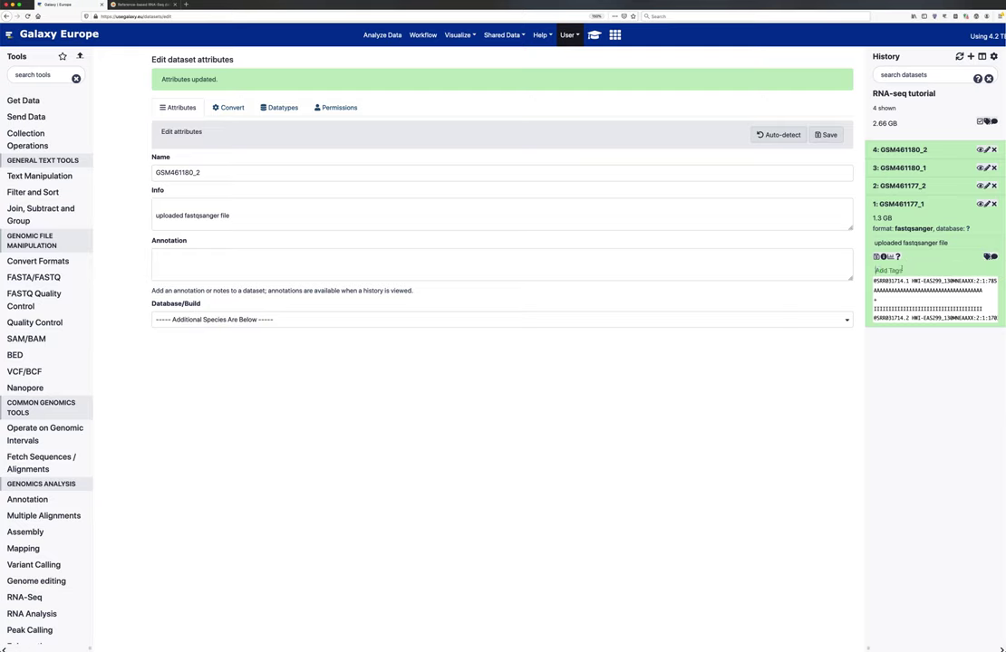
type("GSM461177")
key("BackSpace")
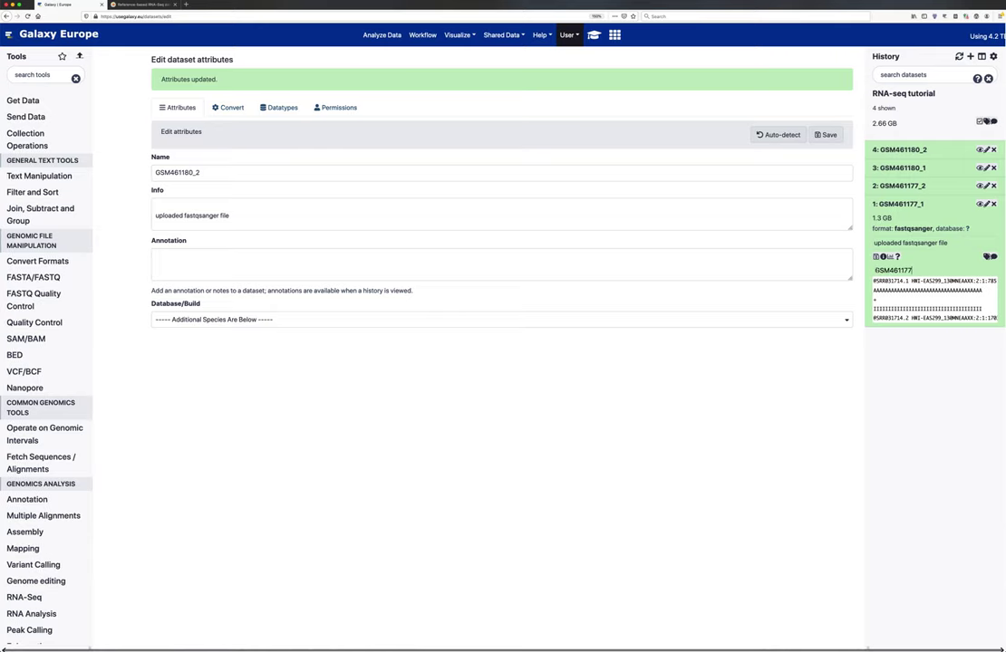
type("#")
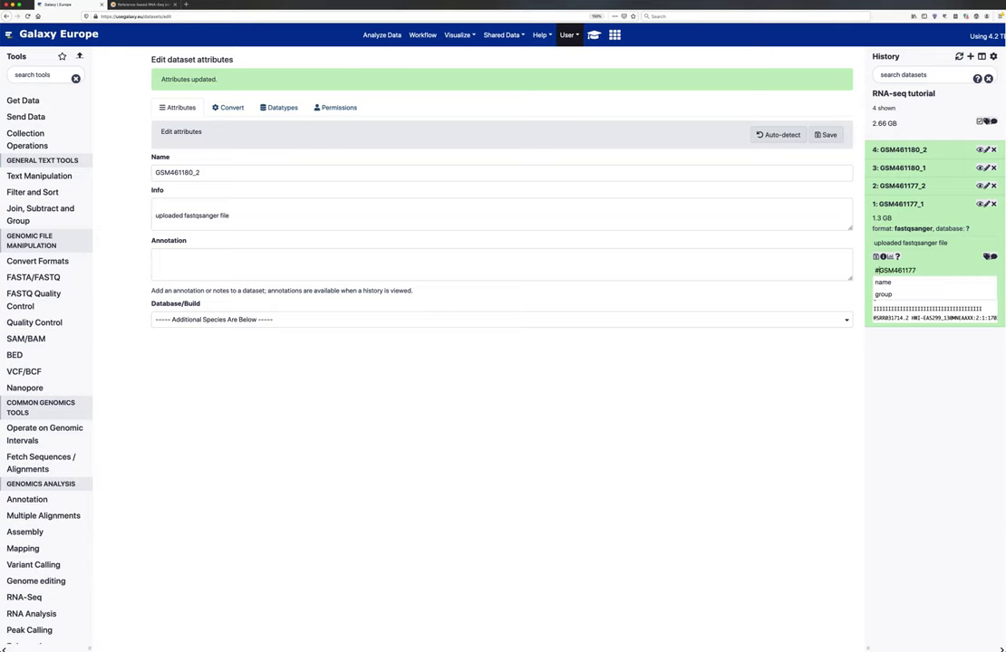
key("ctrl+a")
left_click(874, 270)
left_click_drag(877, 270, 916, 270)
right_click(877, 270)
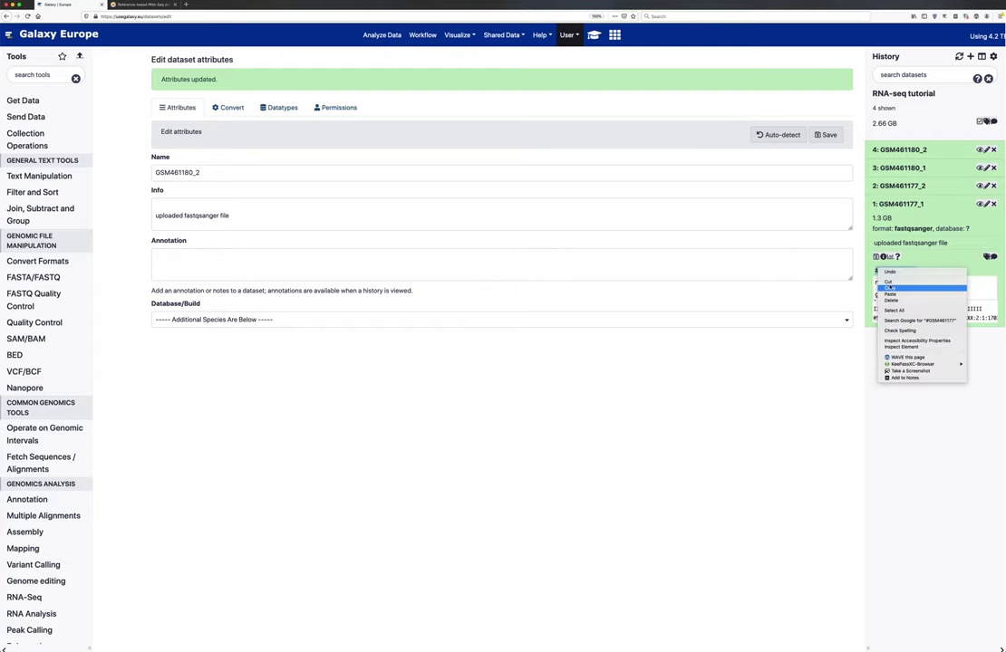
left_click(890, 288)
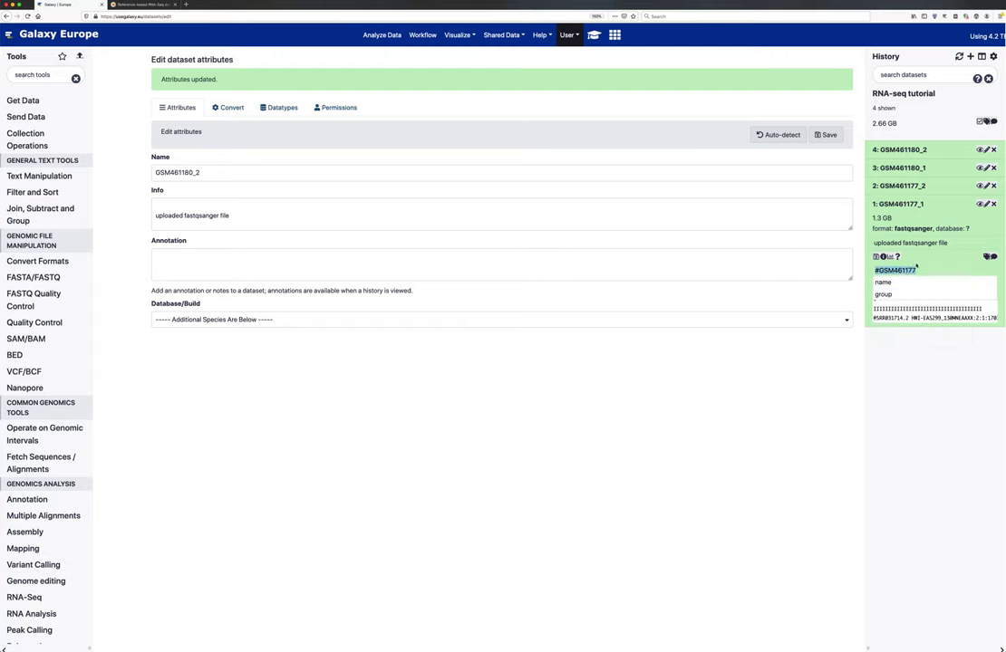
left_click(899, 185)
key("Return")
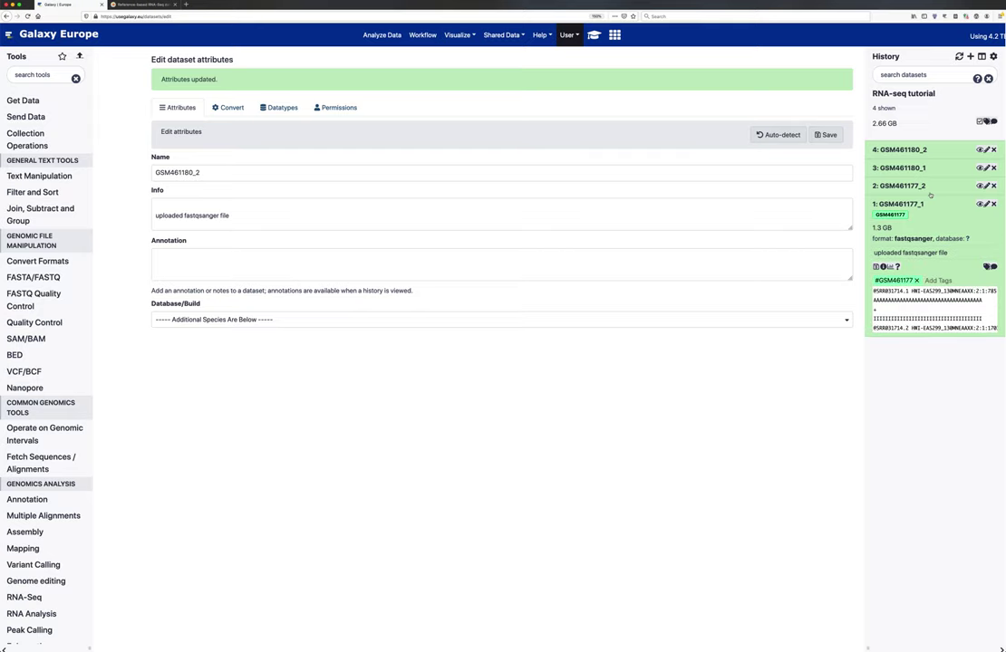
Add the tag #GSM461177 to the GSM461177_2 dataset and collapse the details of both GSM461177 datasets.
left_click(933, 189)
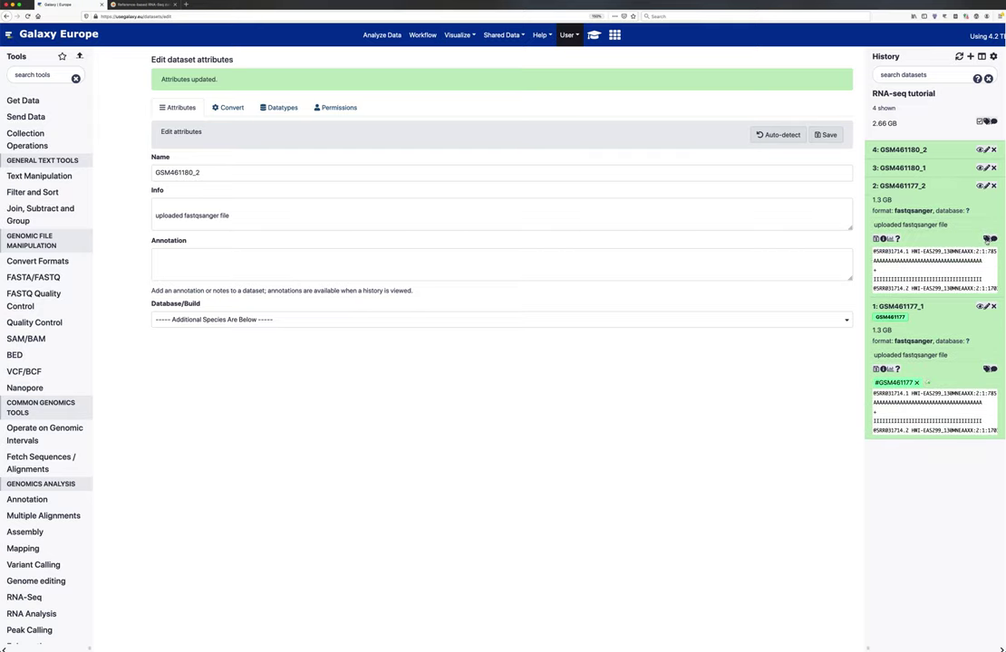
left_click(986, 239)
type("#GSM461177")
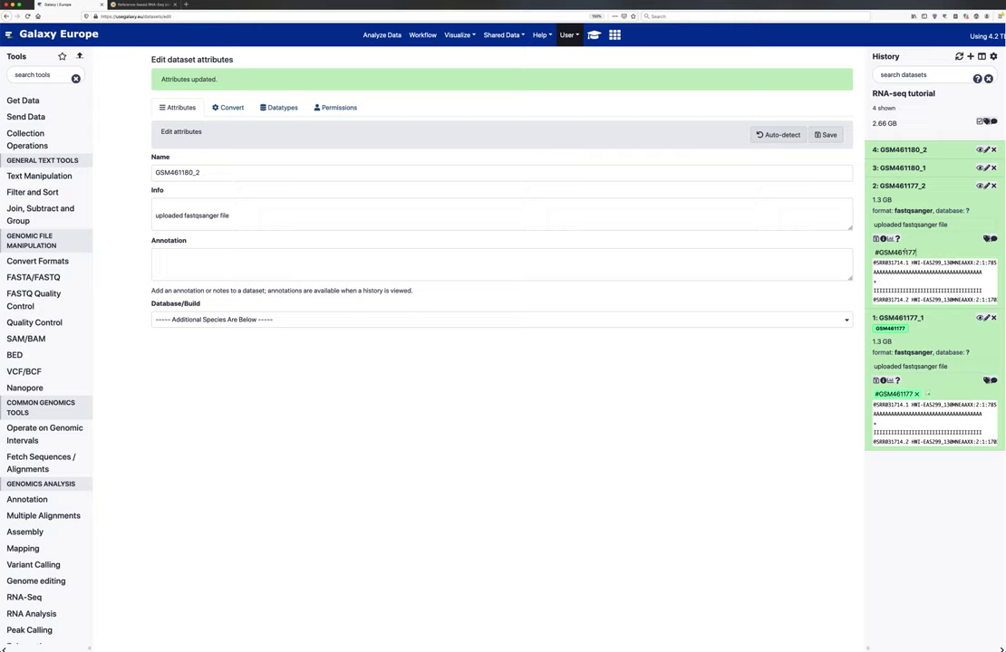
key("Return")
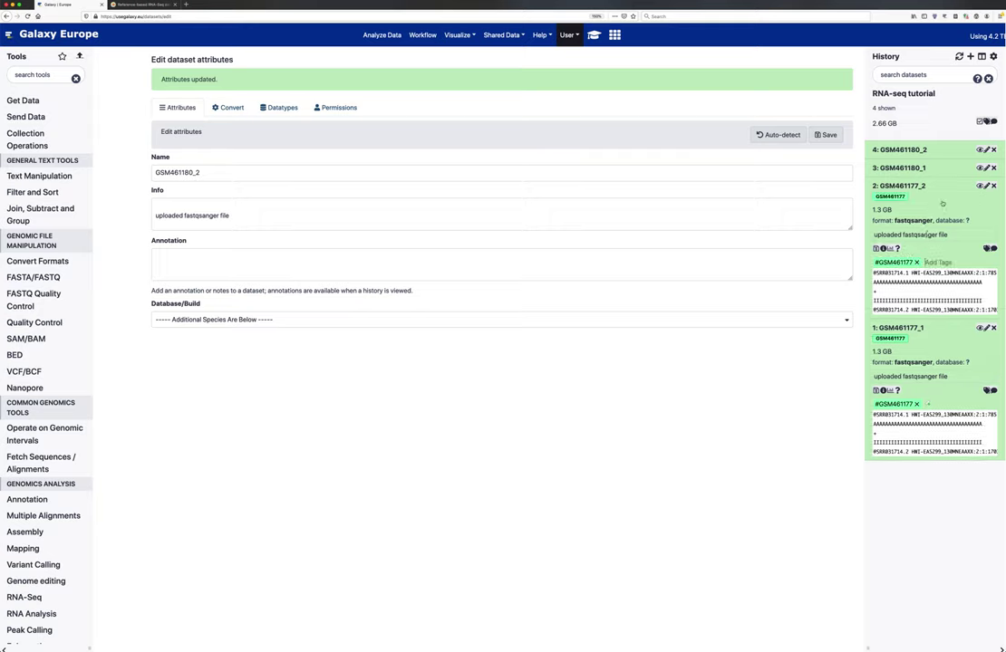
left_click(941, 190)
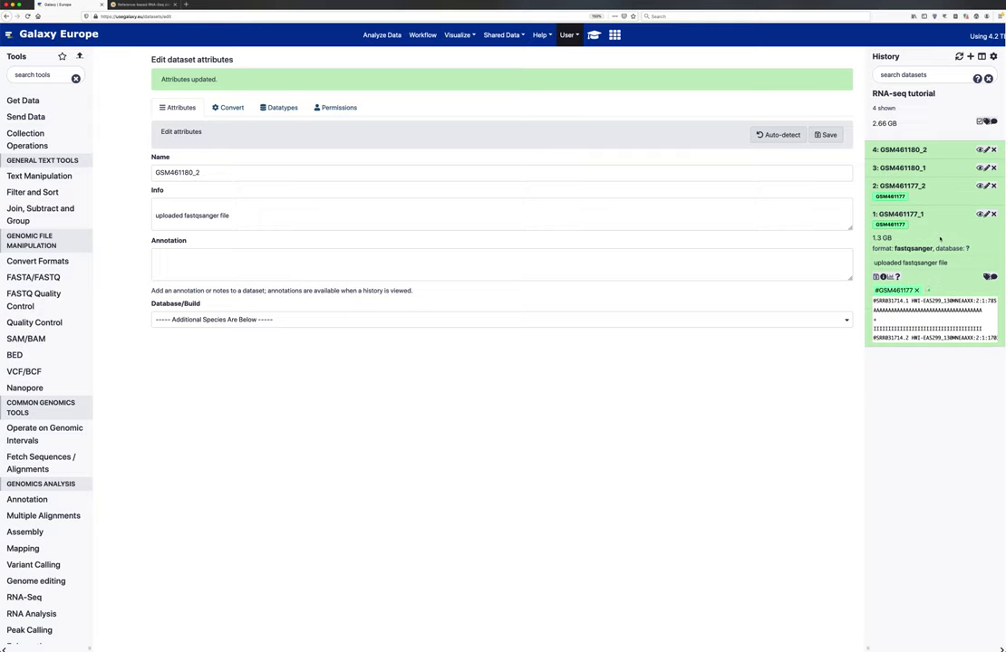
left_click(924, 214)
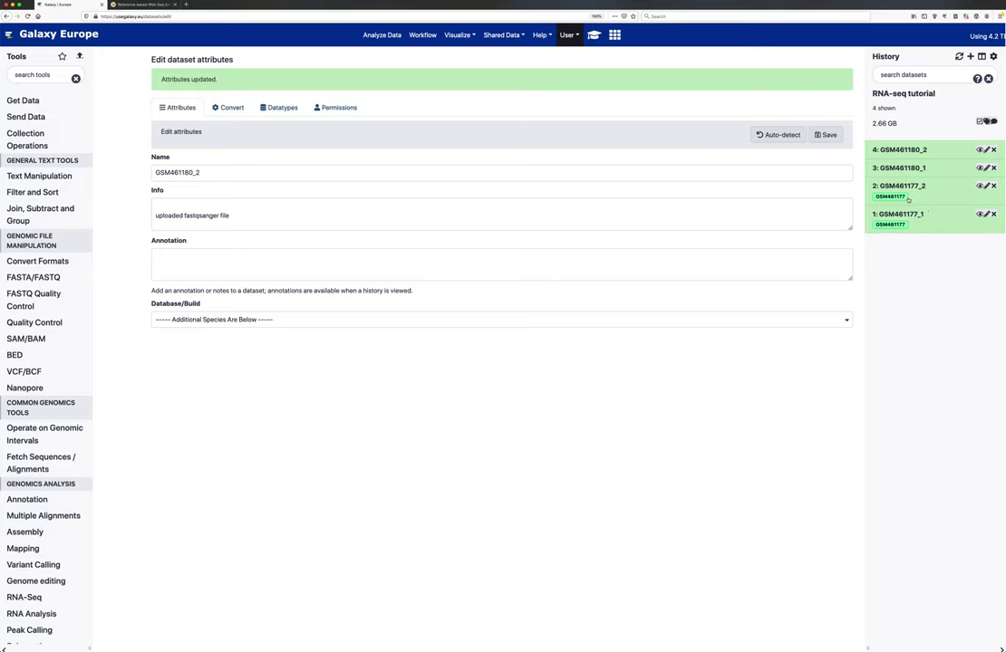
Expand the GSM461180_1 dataset and add the name tag #GSM461180 to it.
left_click(952, 170)
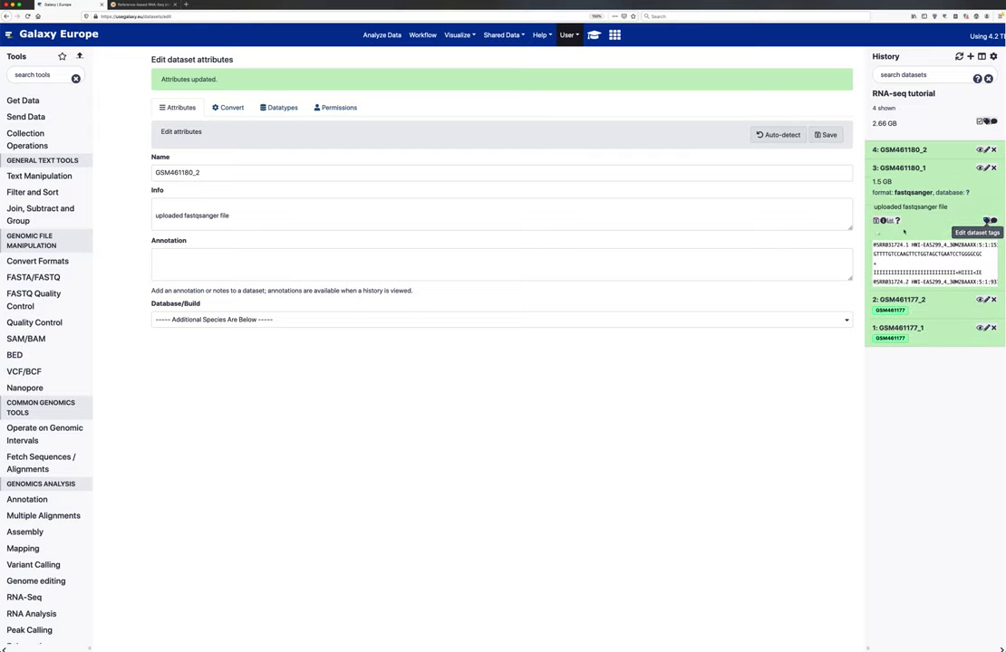
type("#GSM")
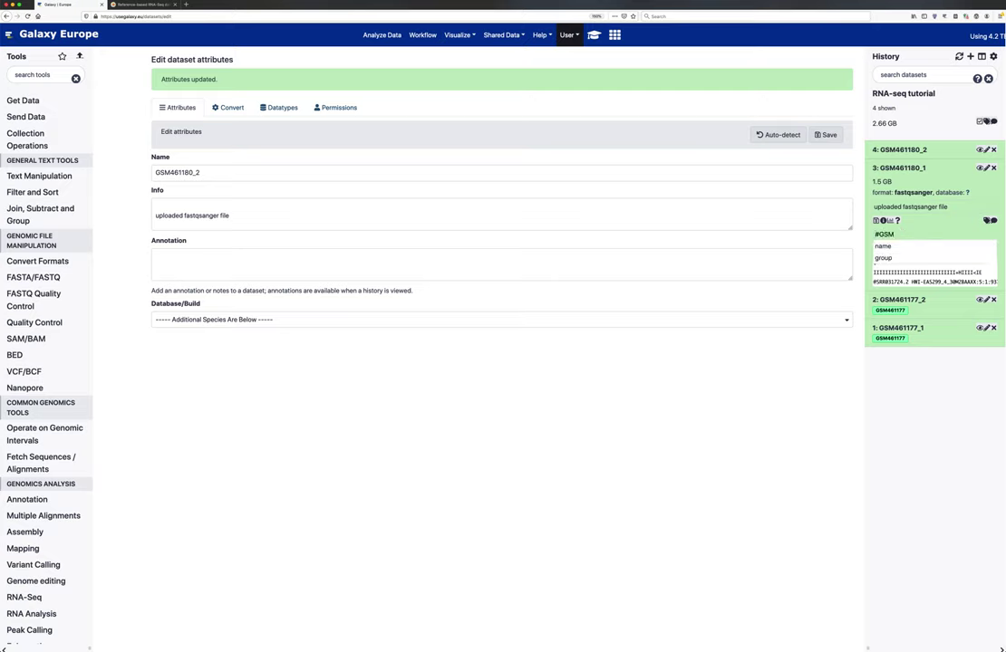
type("461180")
key("super+a")
key("Return")
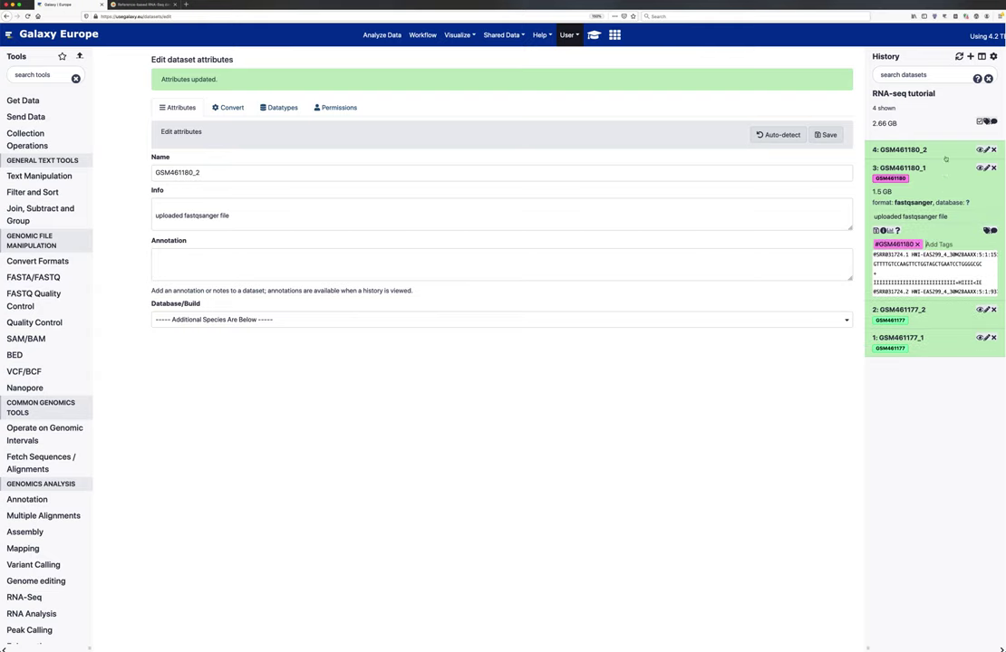
Add the name tag #GSM461180 to the GSM461180_2 dataset and collapse the details of both GSM461180 datasets.
left_click(943, 152)
left_click(988, 203)
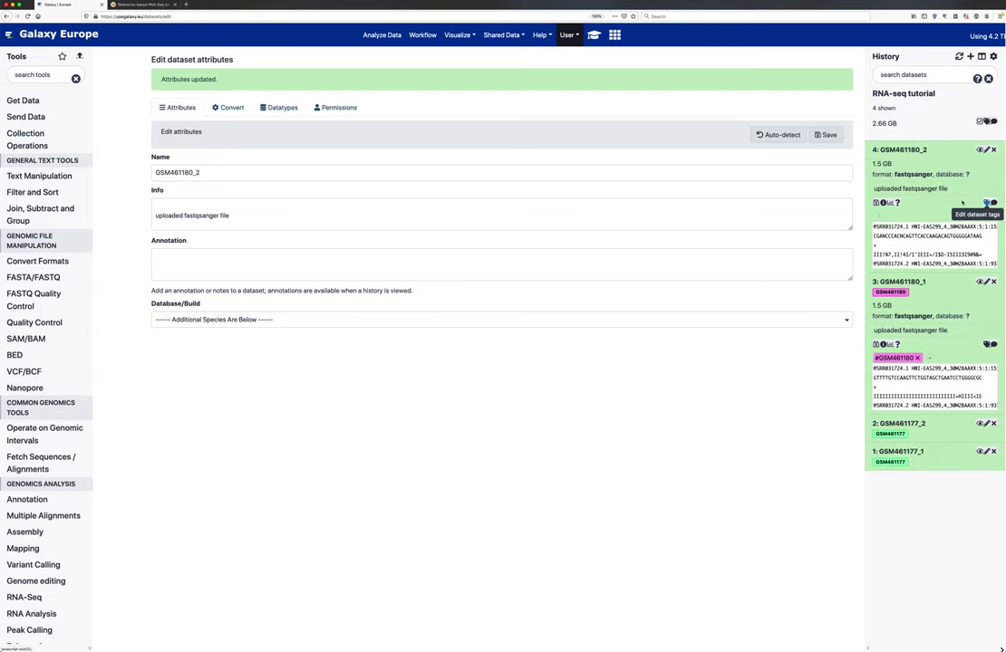
key("super+v")
key("Return")
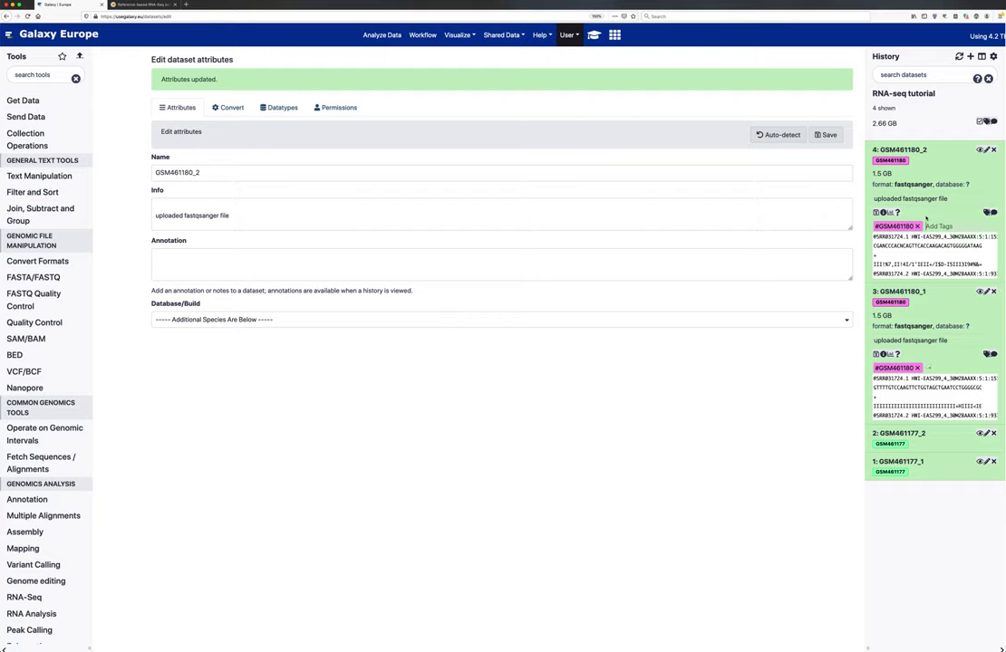
left_click(922, 169)
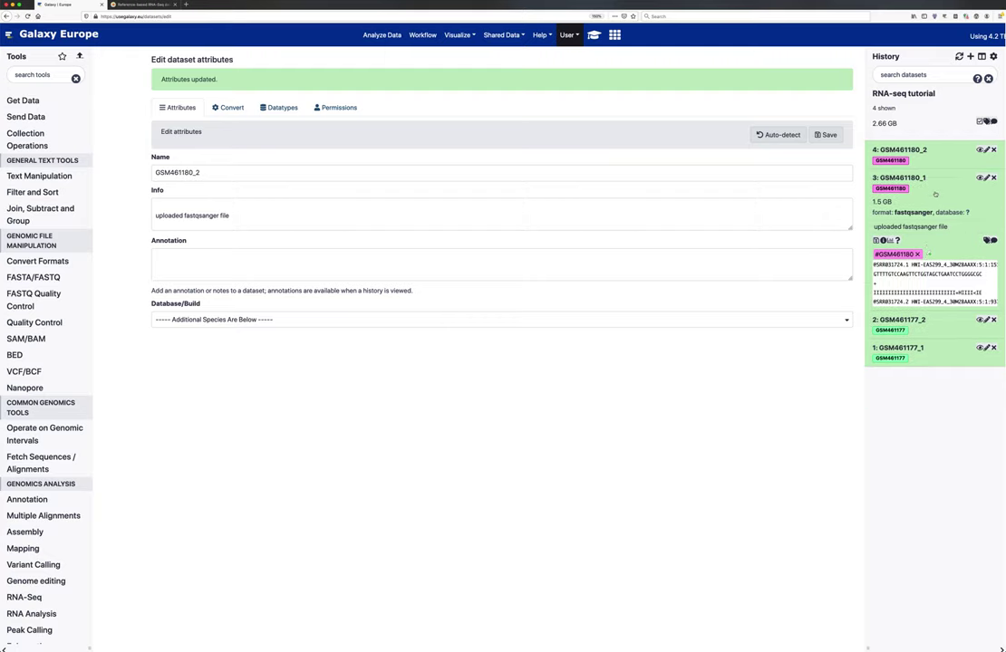
left_click(935, 192)
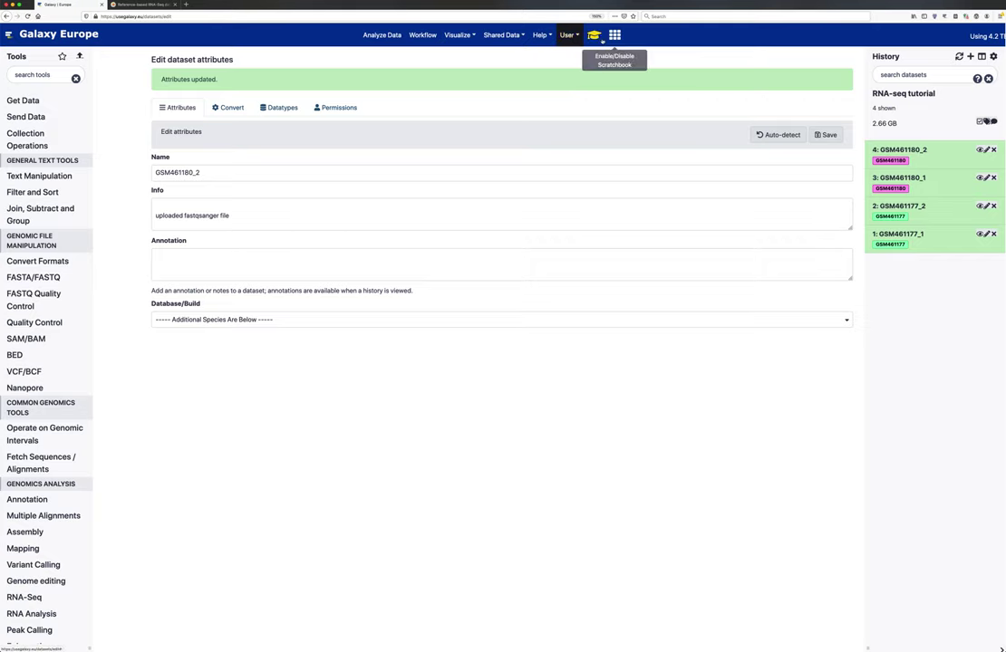
Open the hands-on tutorial Reference-based RNA-Seq data analysis from the Transcriptomics topic of the Galaxy training materials.
left_click(594, 35)
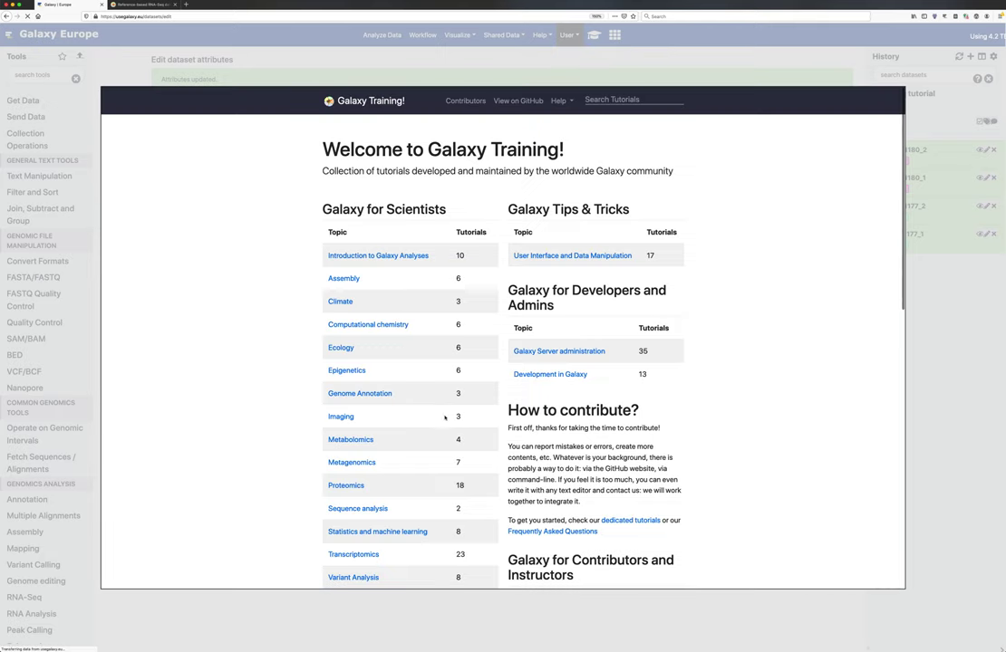
scroll(395, 408, "down", 2)
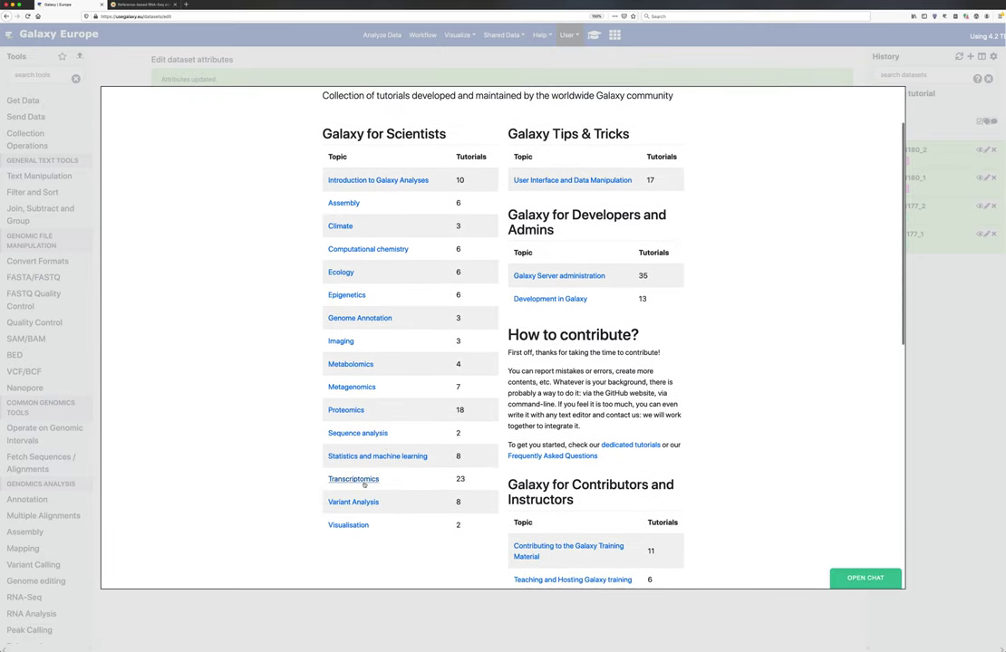
left_click(353, 472)
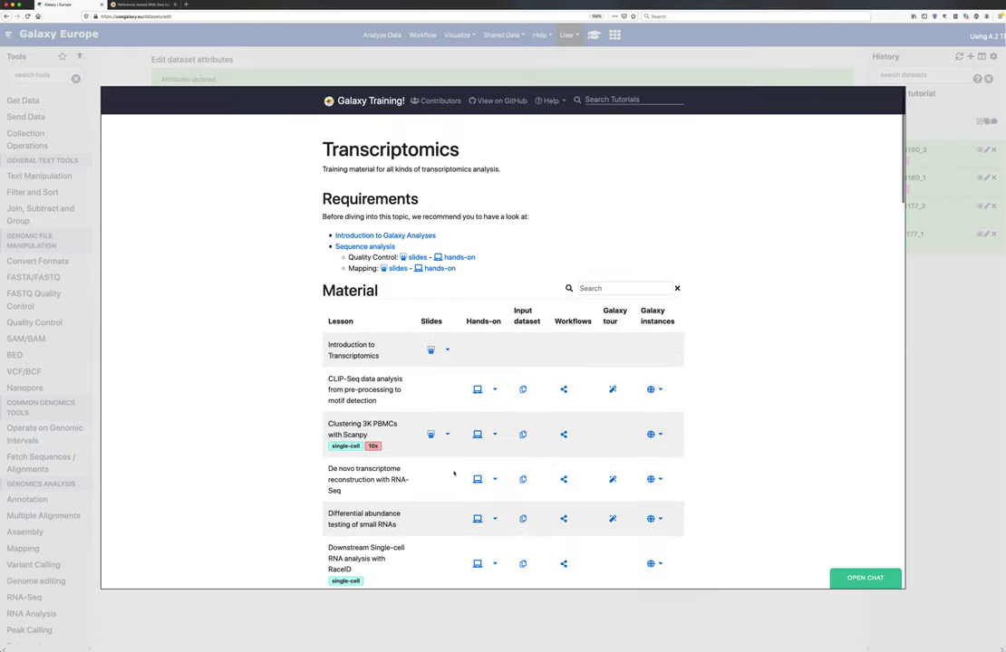
scroll(455, 413, "down", 8)
left_click(478, 500)
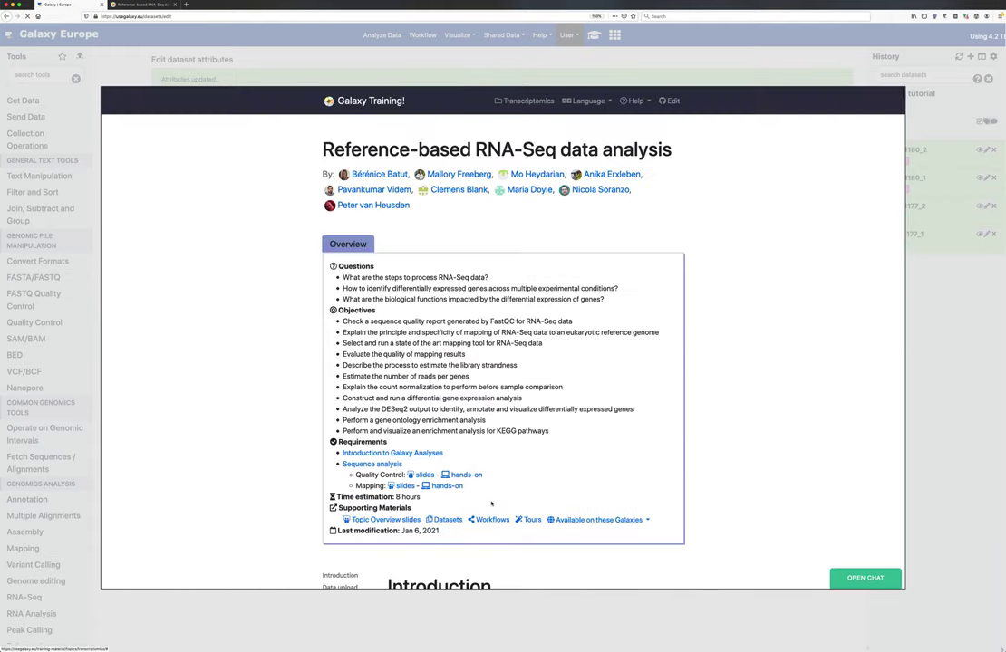
Review the tutorial's Data upload instructions on importing, renaming, datatype and tagging, and return to the history.
scroll(392, 510, "down", 2)
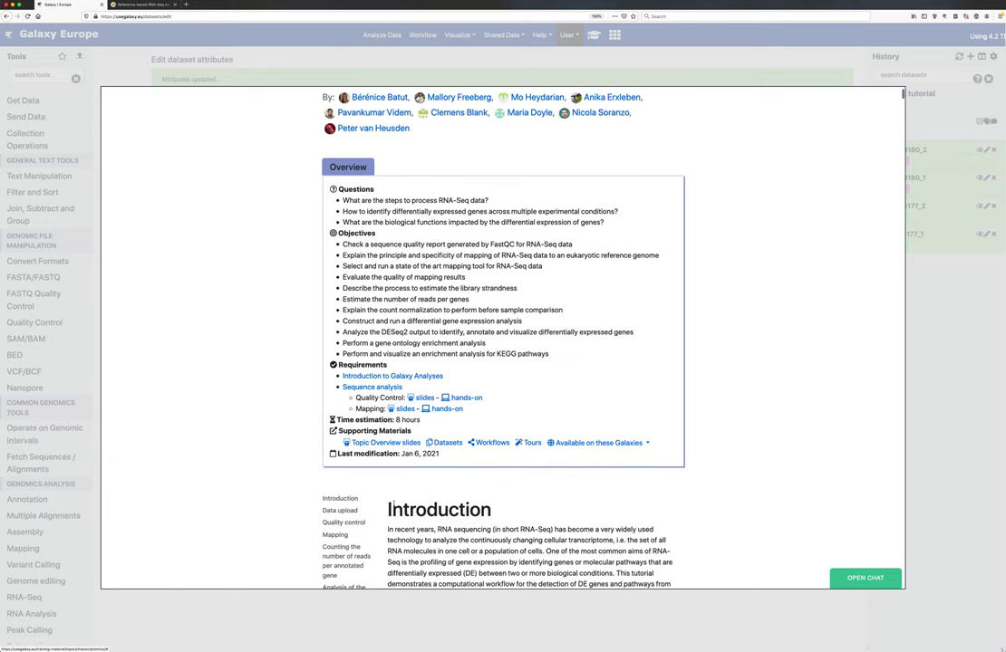
left_click(350, 512)
scroll(499, 385, "down", 1)
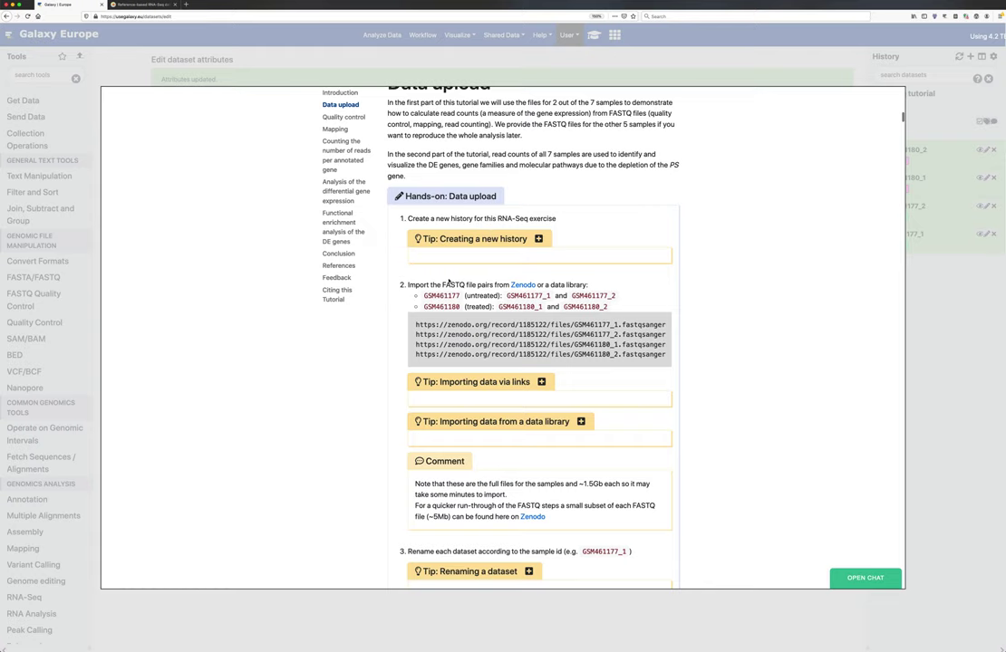
scroll(448, 391, "down", 3)
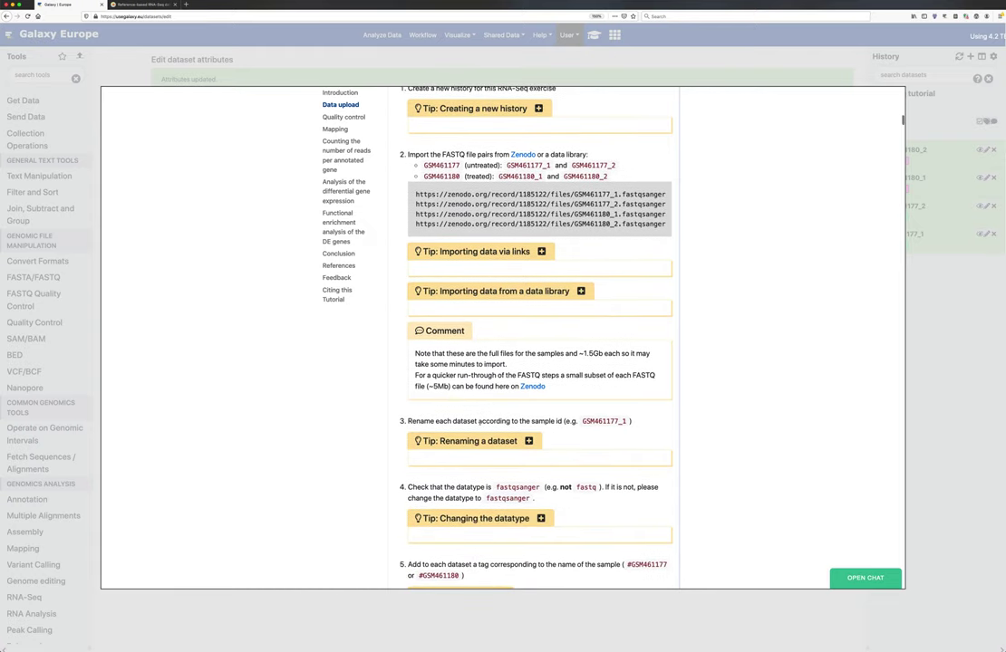
scroll(576, 439, "down", 2)
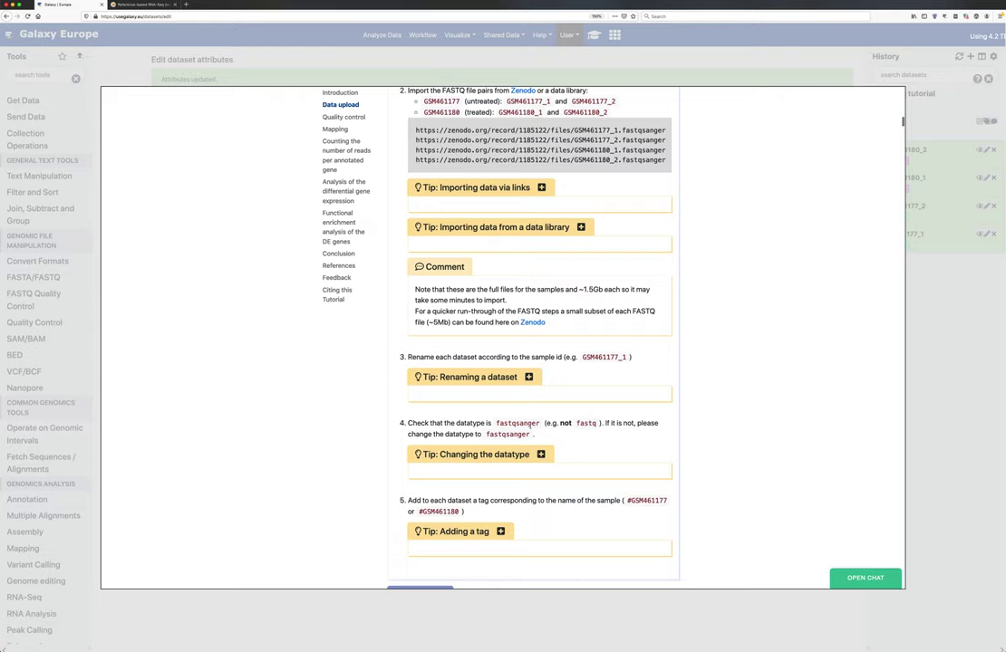
left_click(986, 345)
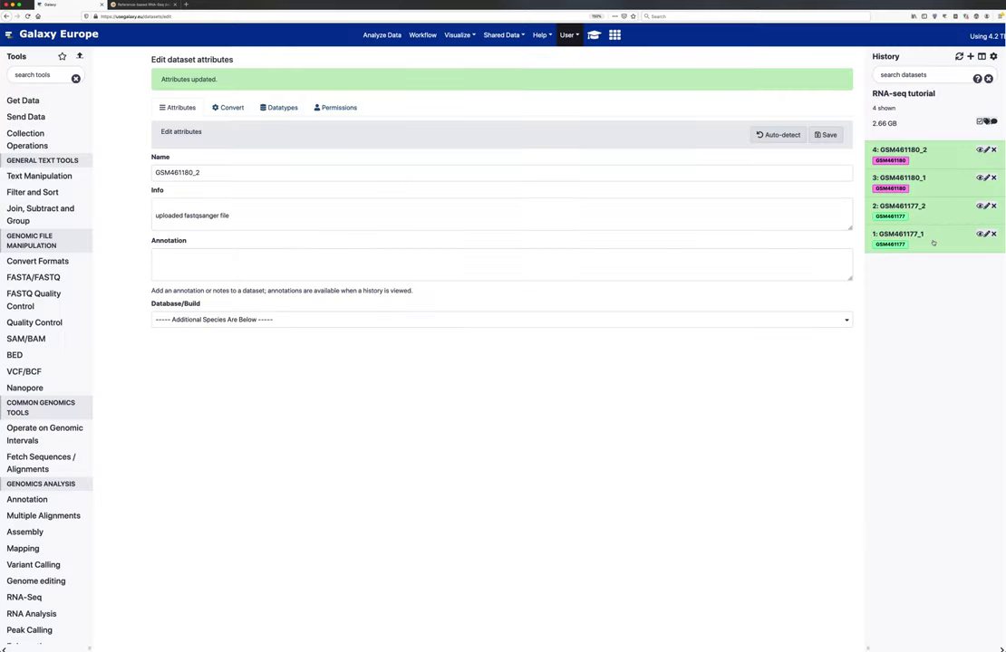
Check the expanded details of GSM461177_1, GSM461177_2 and GSM461180_1 for the fastqsanger datatype and collapse them again.
left_click(933, 241)
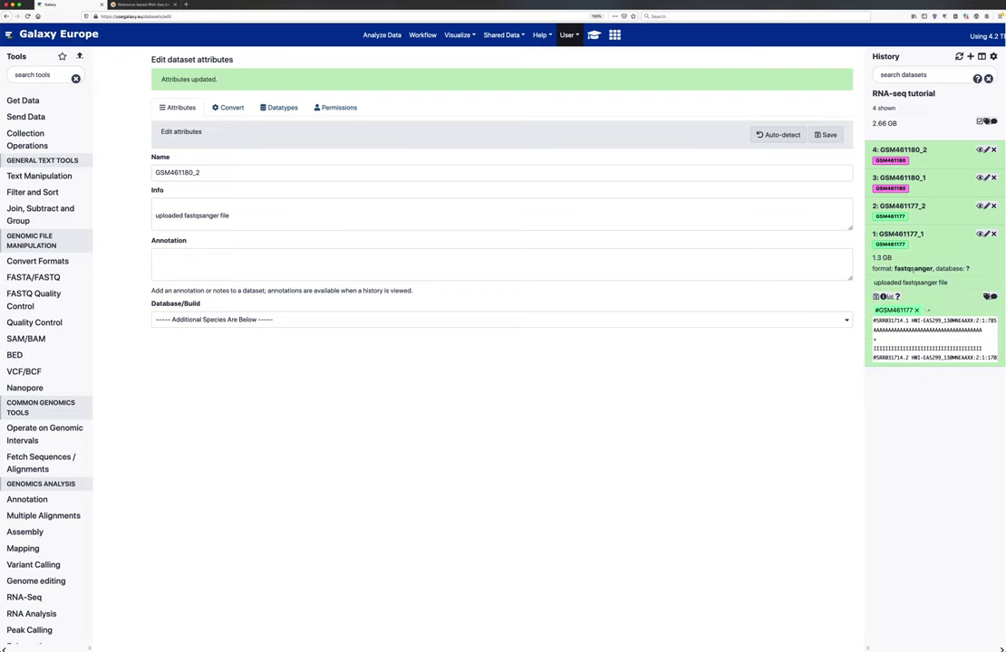
left_click(899, 205)
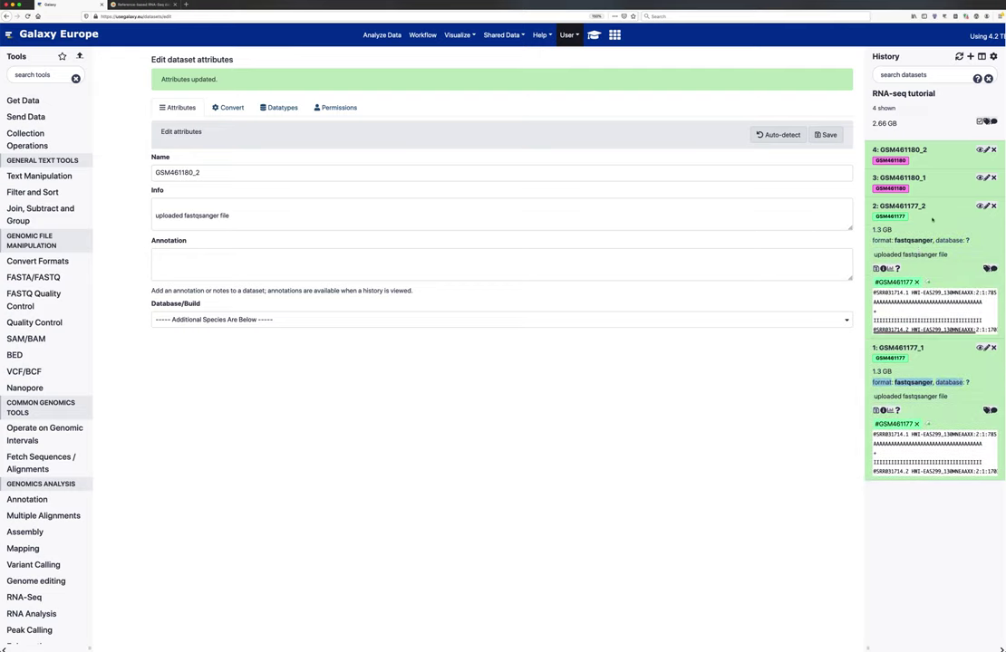
left_click(933, 178)
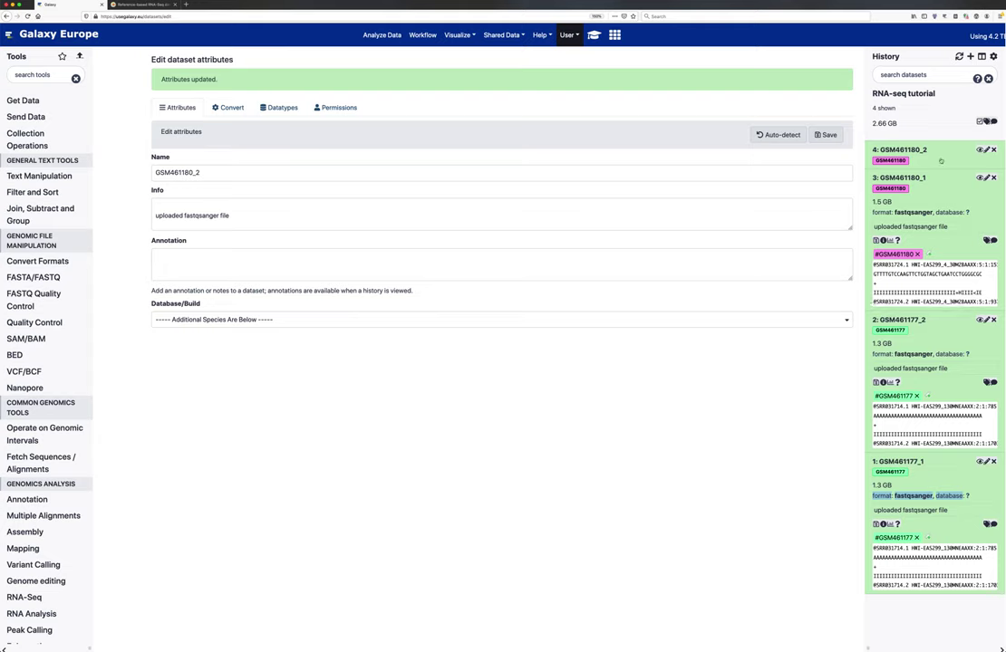
left_click(938, 178)
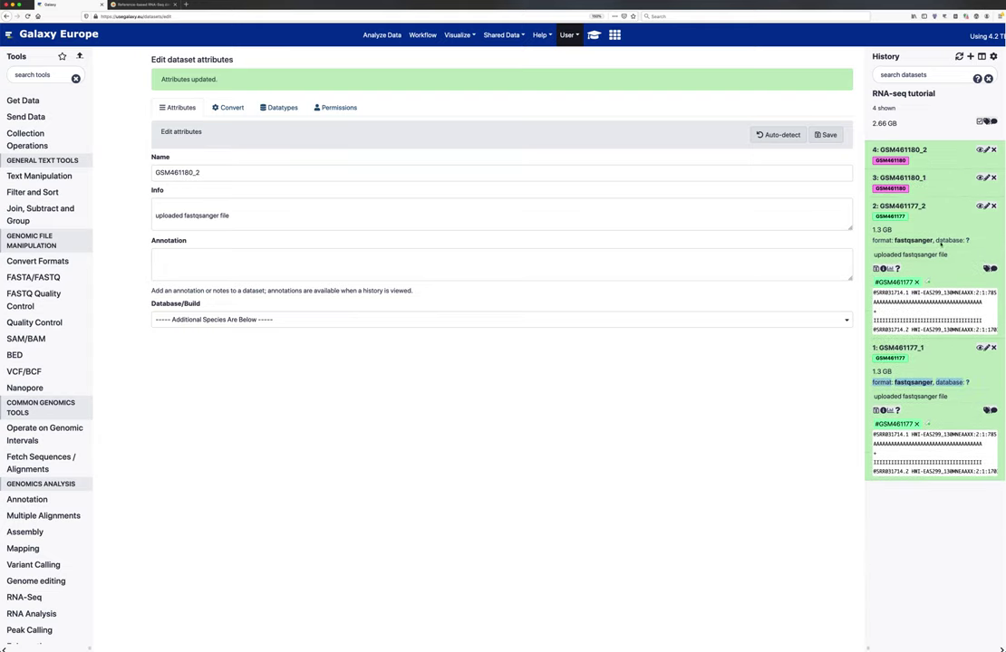
left_click(941, 214)
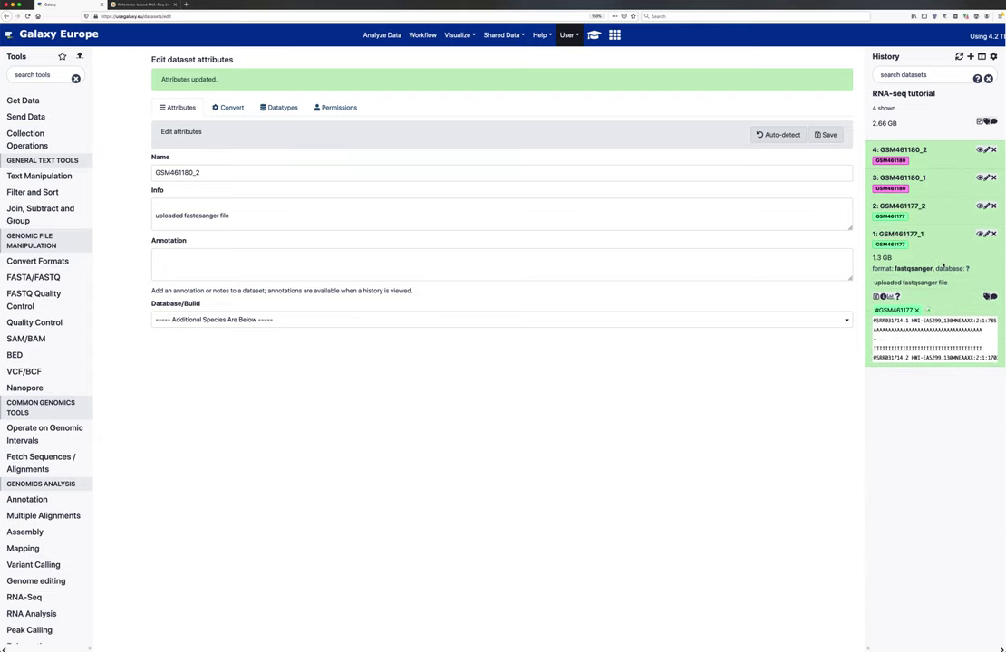
left_click(938, 235)
Reopen the training tutorial and read the dataset tagging instruction and the questions that close the Data upload section.
left_click(593, 35)
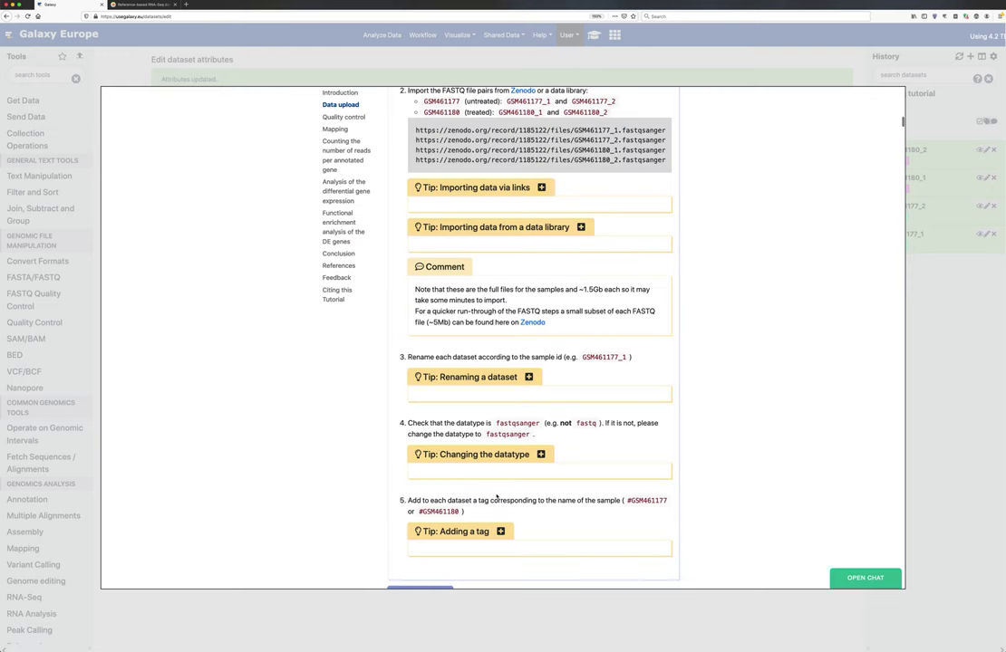
scroll(496, 497, "down", 1)
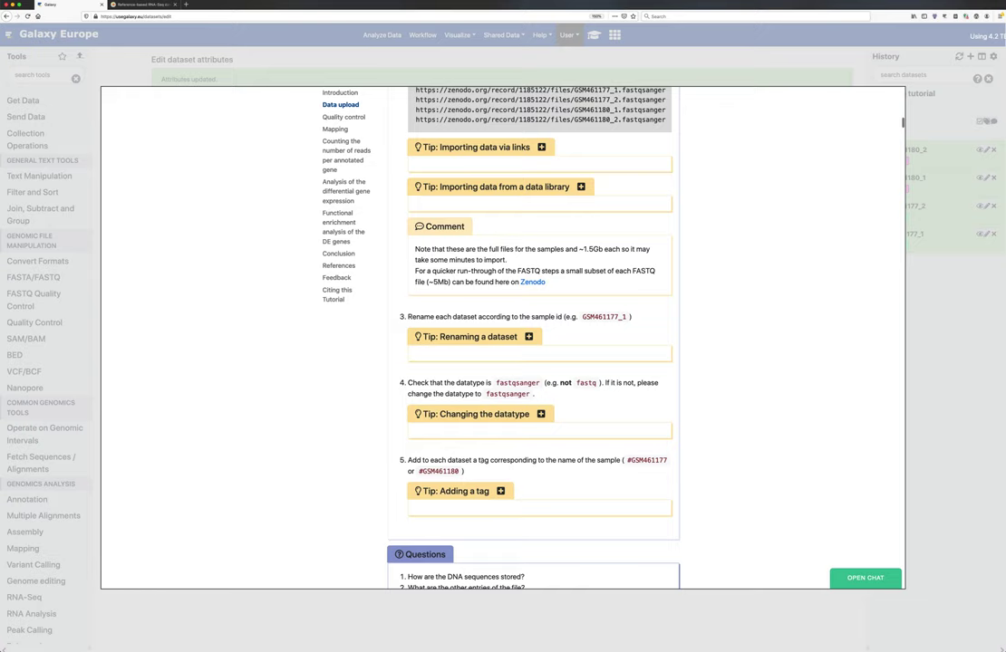
triple_click(508, 461)
scroll(483, 463, "down", 1)
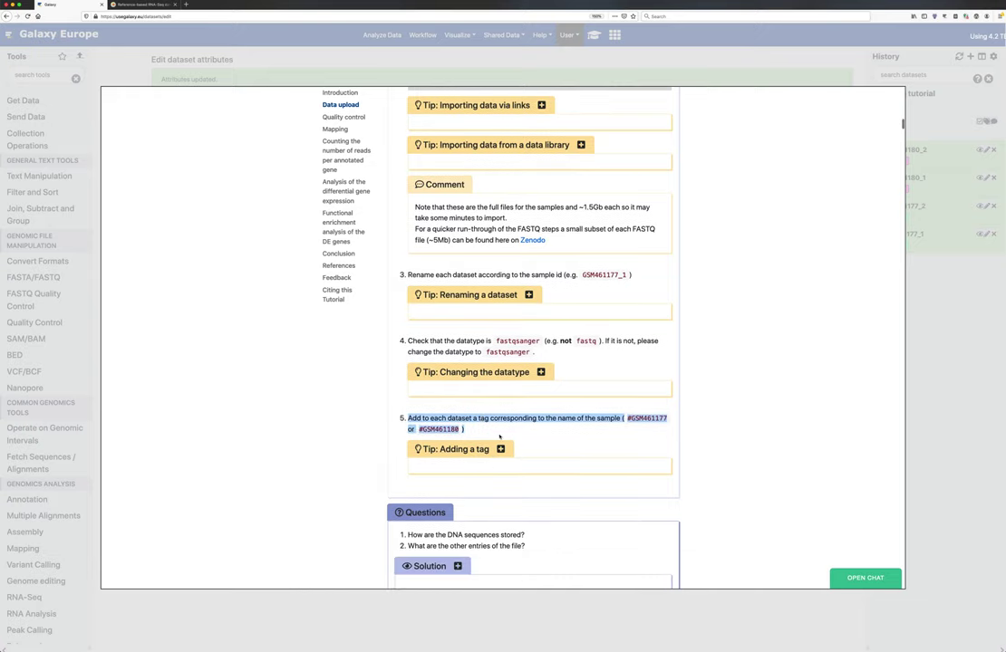
left_click(499, 436)
scroll(499, 436, "down", 3)
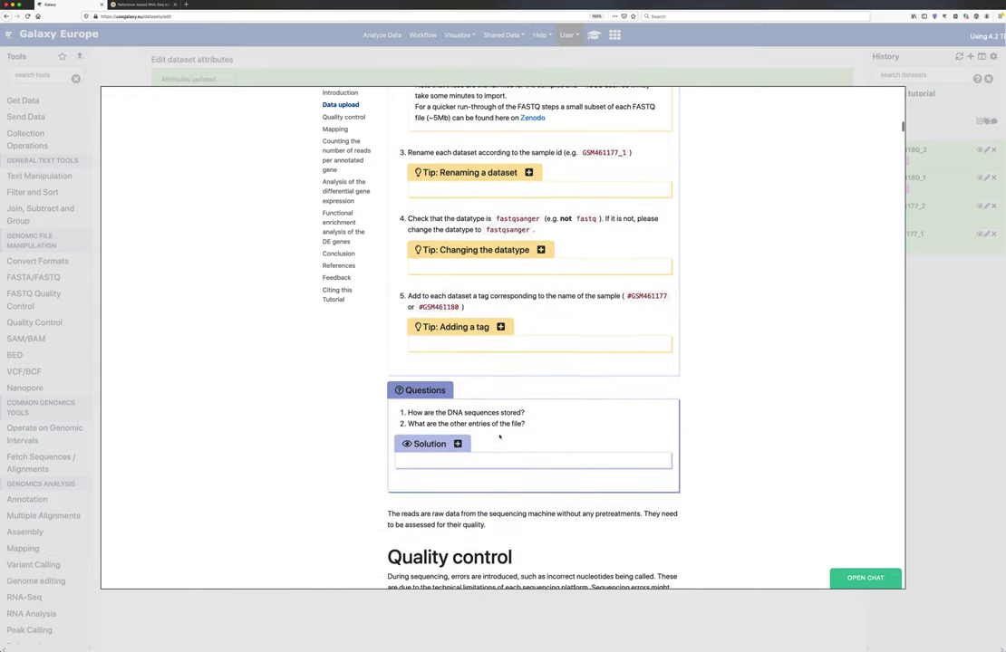
scroll(499, 436, "down", 1)
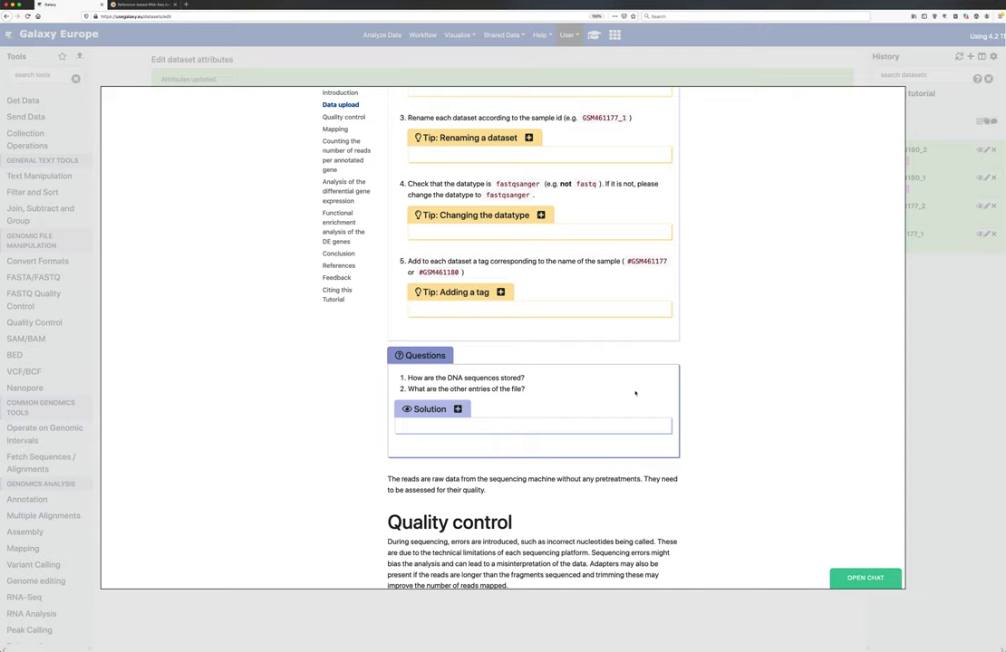
View the contents of dataset GSM461180_2 and examine the first read's identifier, sequence and quality lines.
left_click(952, 344)
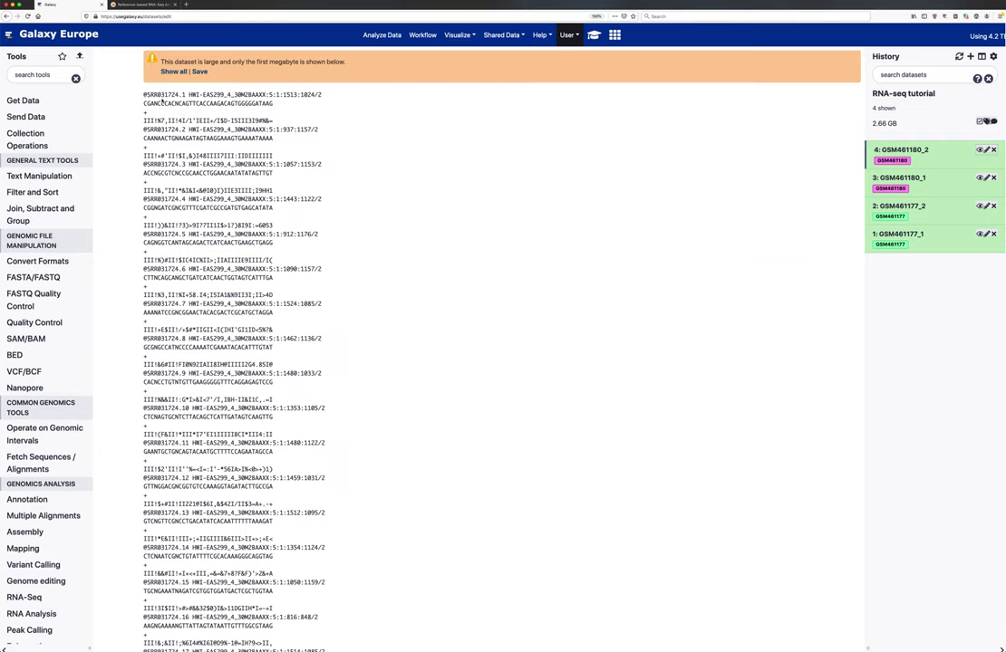
left_click_drag(143, 94, 279, 121)
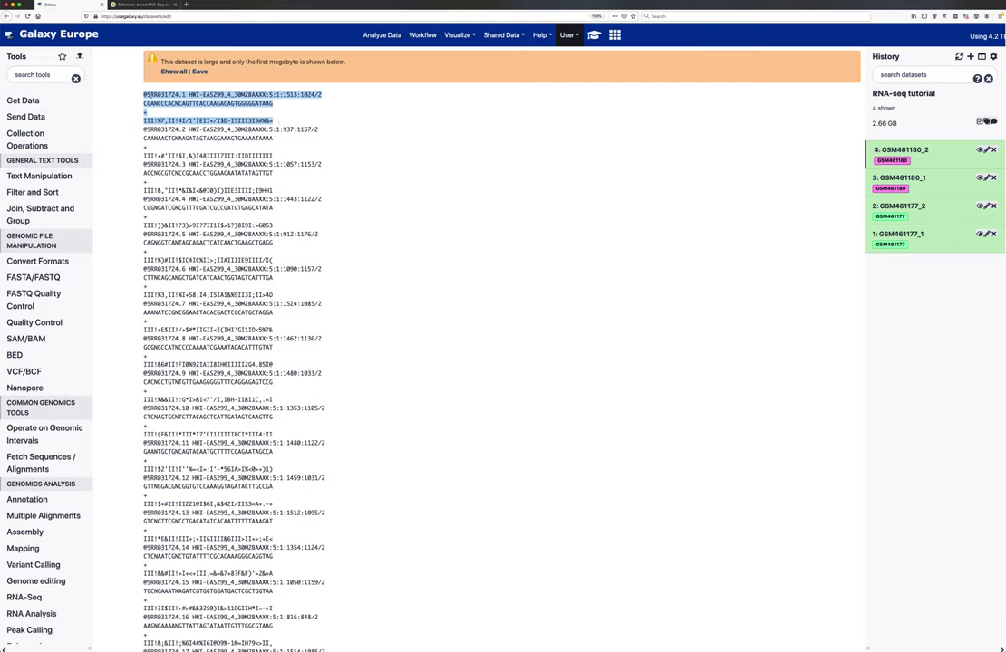
left_click(145, 95)
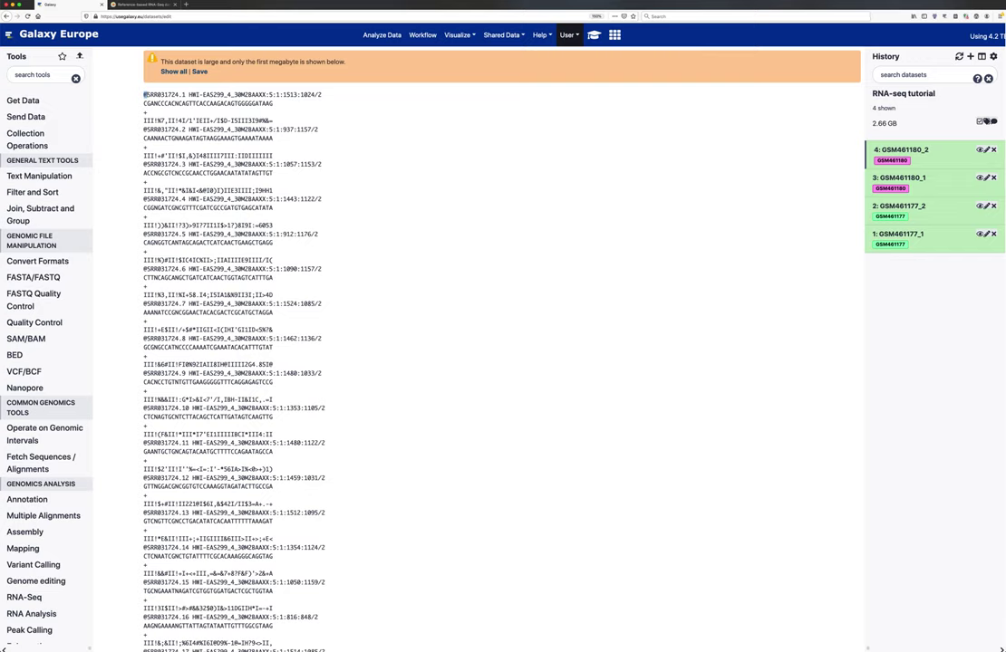
left_click_drag(145, 95, 327, 94)
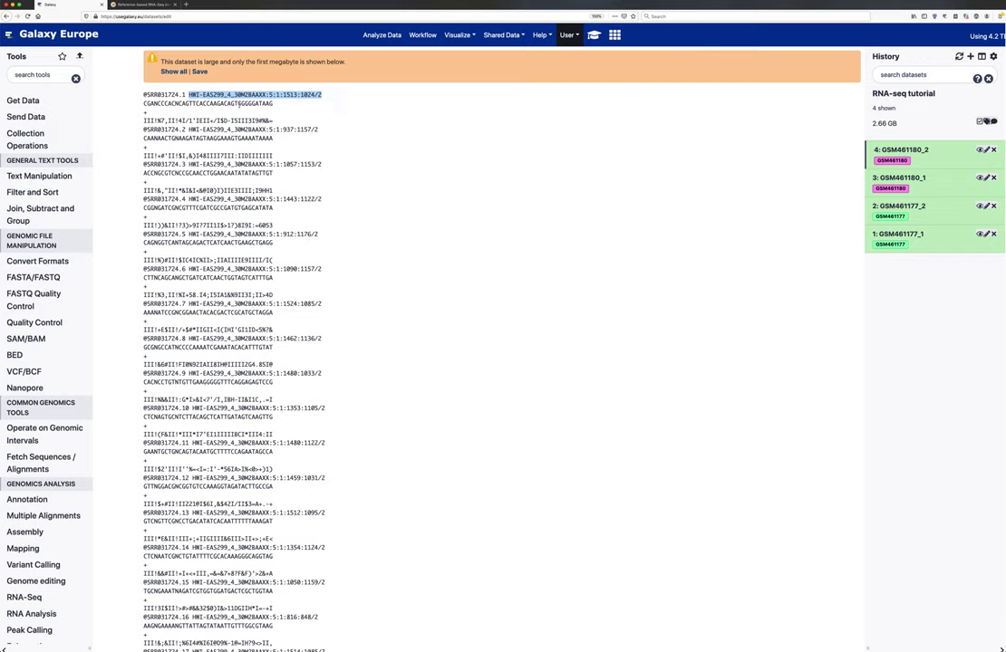
double_click(239, 104)
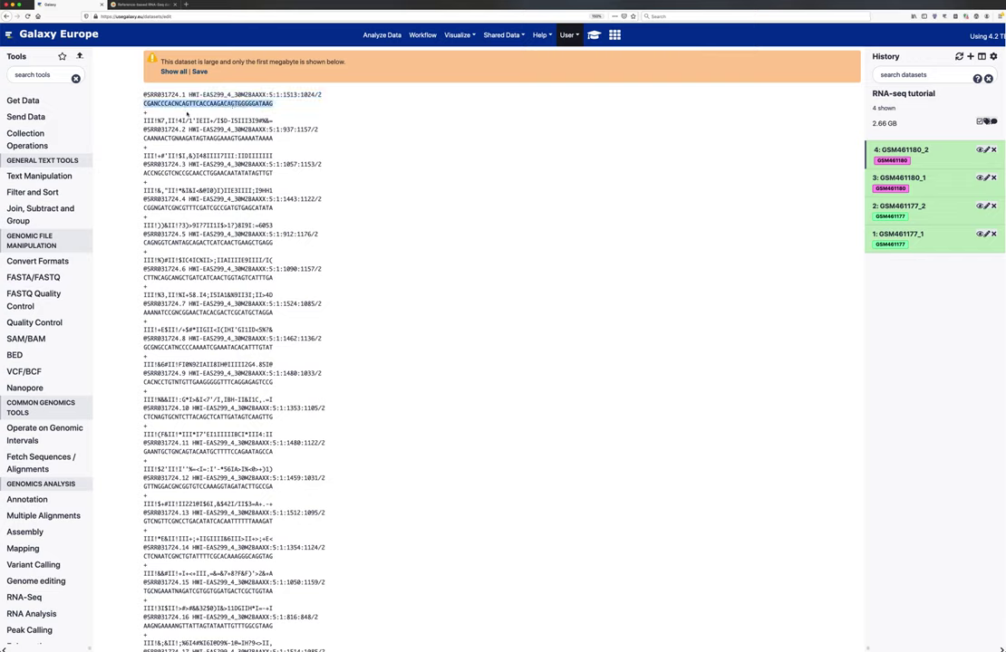
left_click(186, 116)
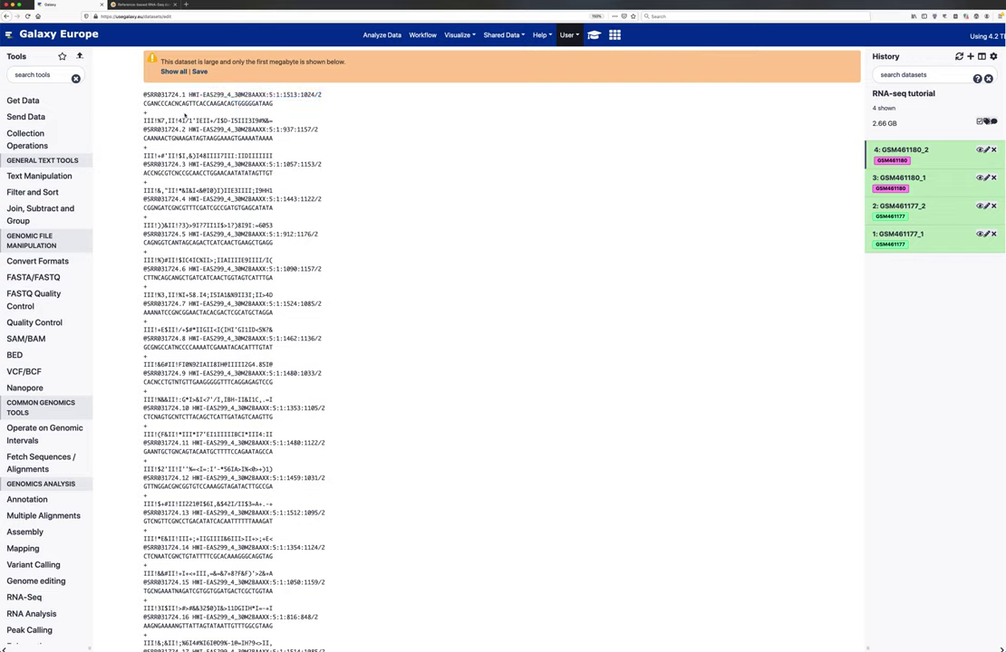
triple_click(151, 120)
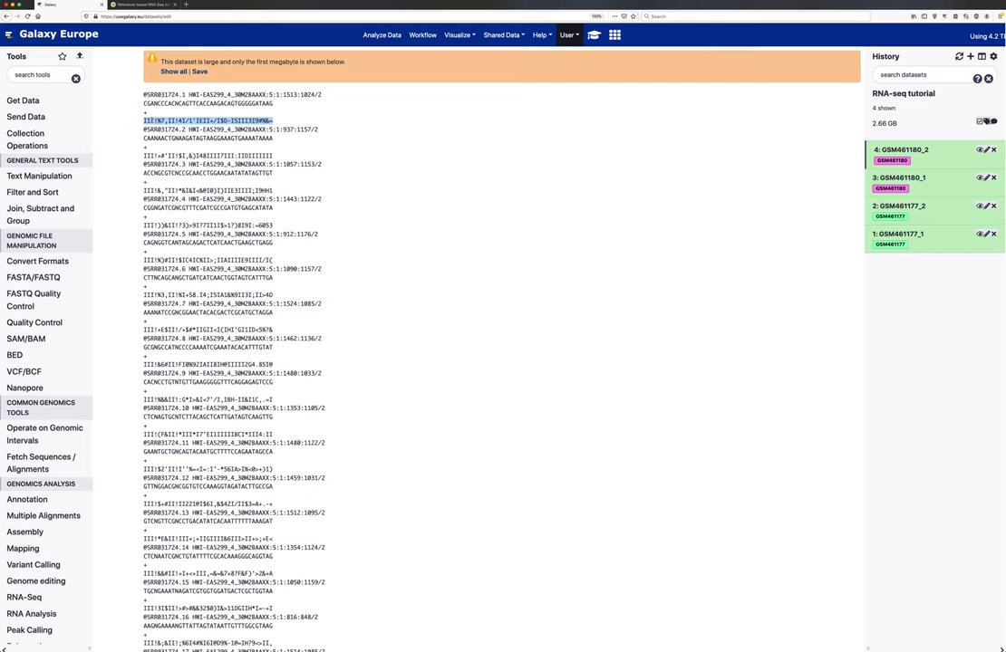
left_click_drag(144, 120, 155, 121)
left_click(143, 119)
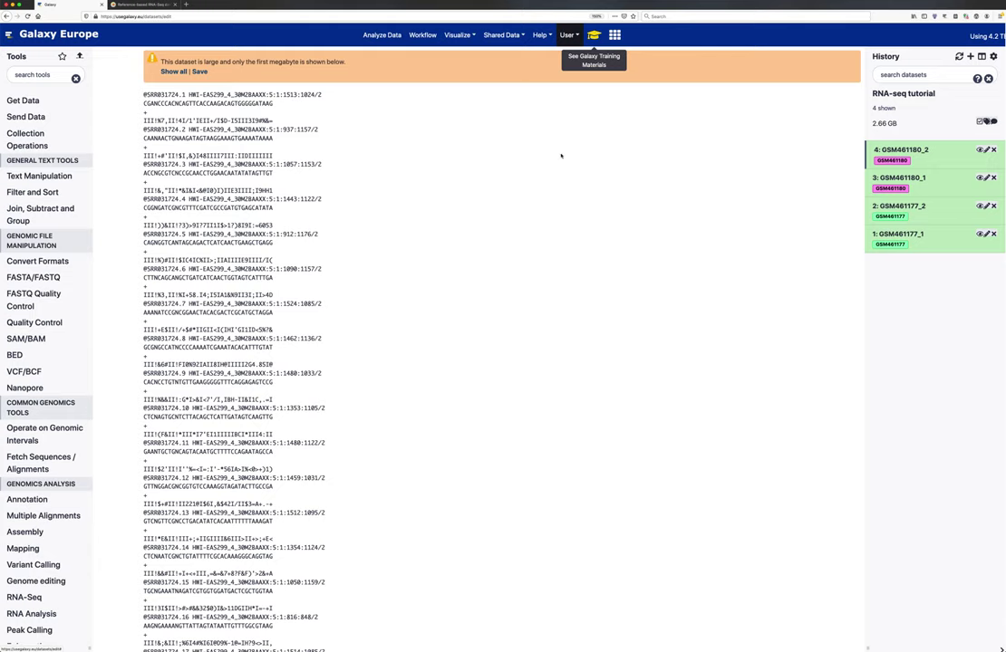
Return to the training tutorial and read on to the FastQC instructions in the Quality control section.
scroll(572, 475, "down", 1)
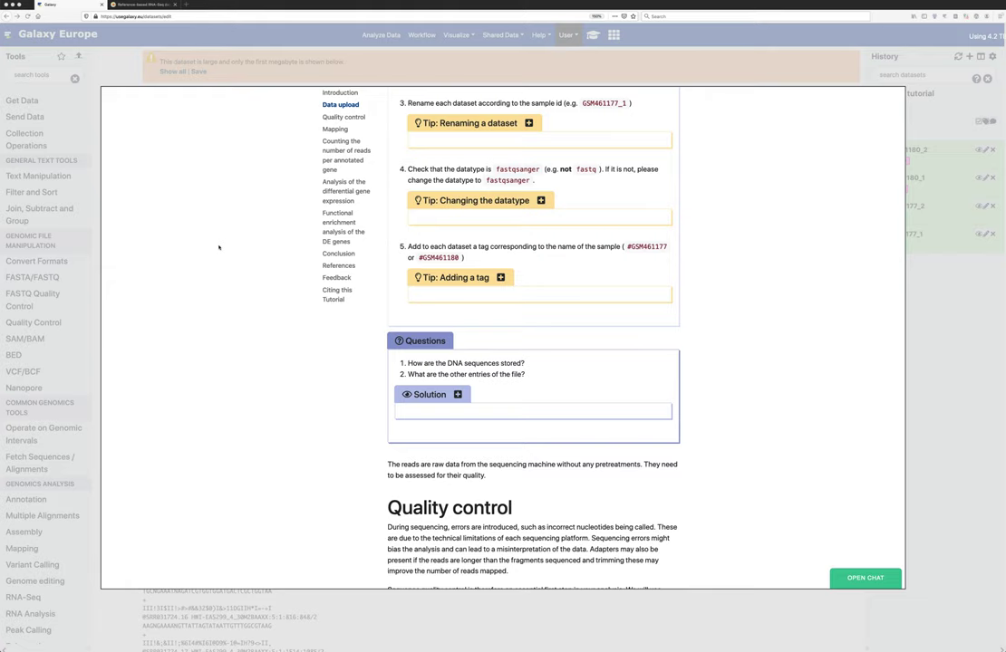
scroll(218, 246, "down", 2)
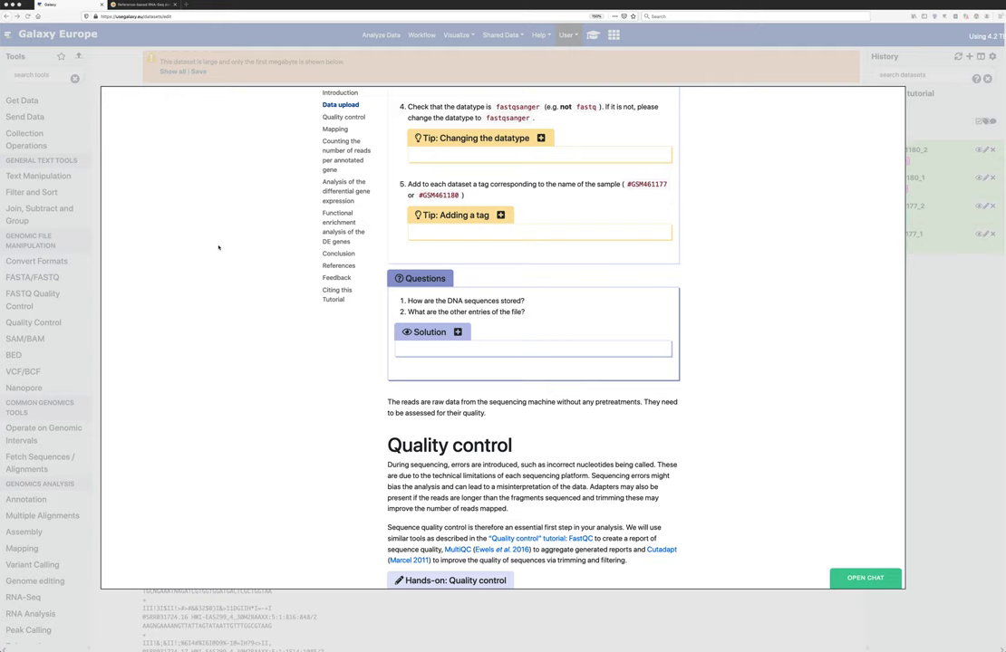
scroll(219, 246, "down", 1)
scroll(218, 247, "down", 1)
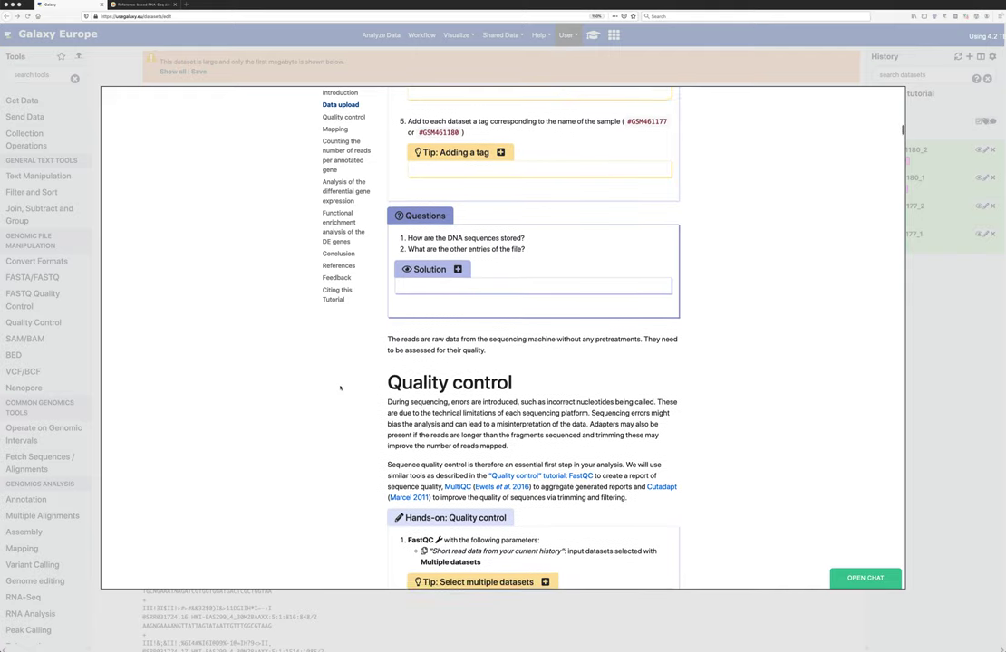
scroll(340, 388, "down", 2)
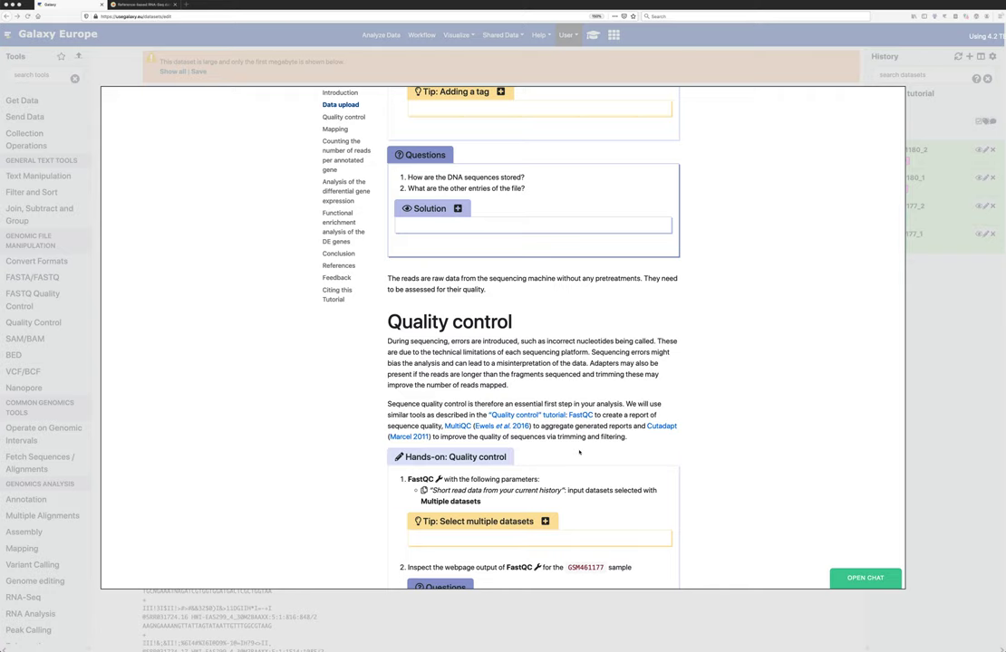
Close the training tutorial, search the tools for fastqc and open FastQC Read Quality reports.
scroll(603, 422, "down", 1)
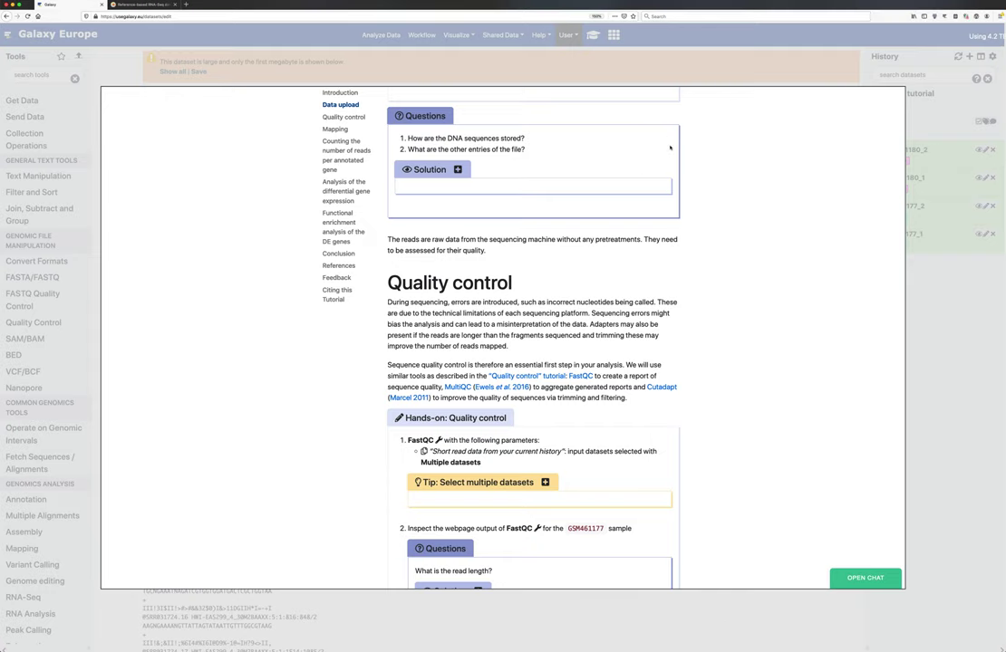
left_click(695, 43)
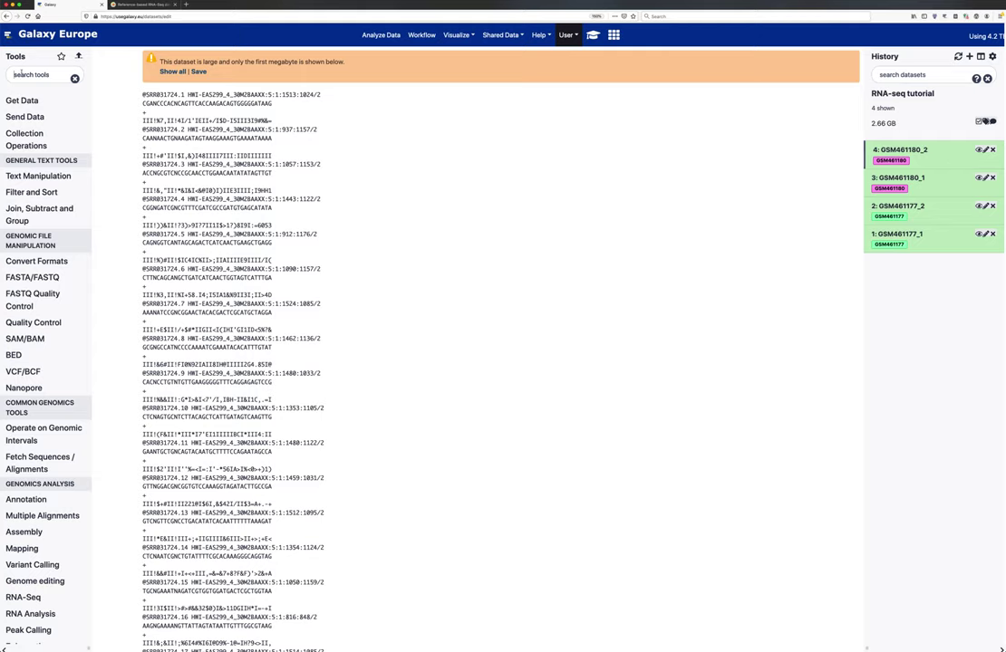
left_click(21, 74)
type("fastqc")
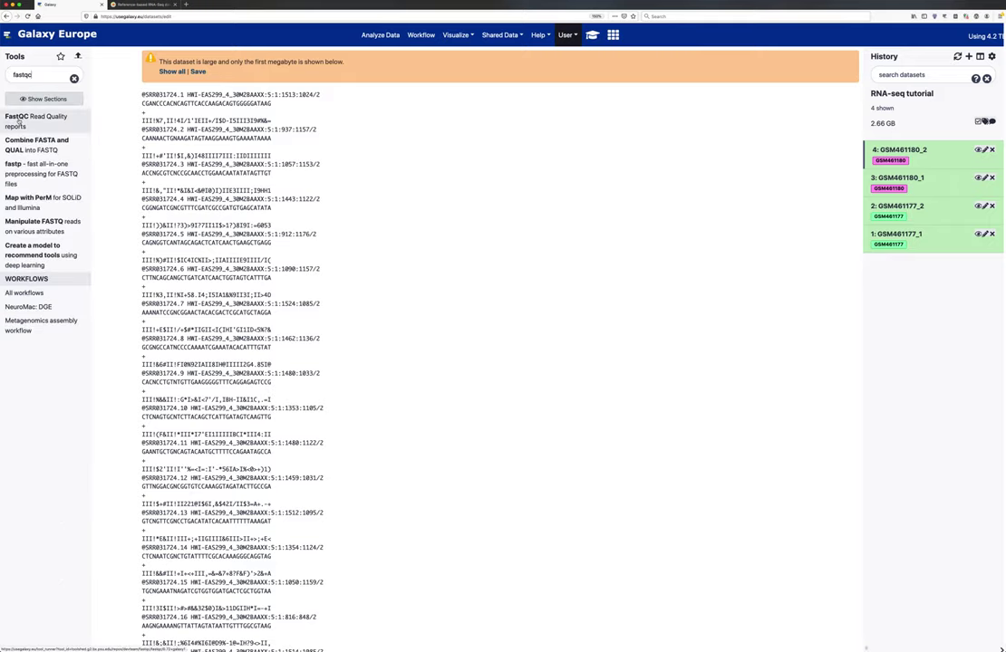
left_click(16, 116)
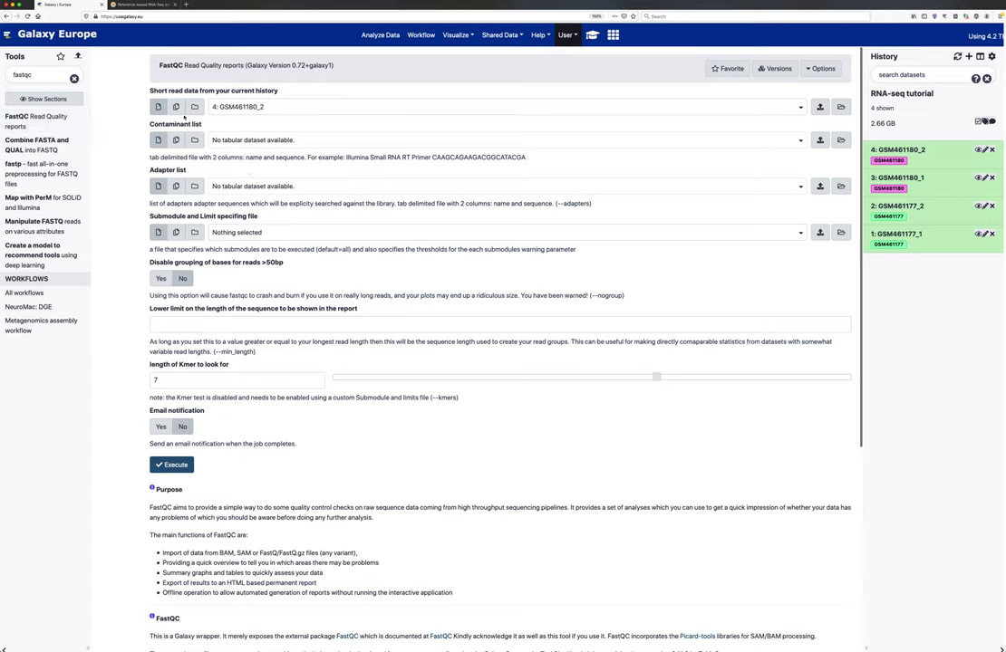
Run FastQC in multiple-datasets mode on GSM461180_2, GSM461180_1, GSM461177_2 and GSM461177_1.
left_click(238, 107)
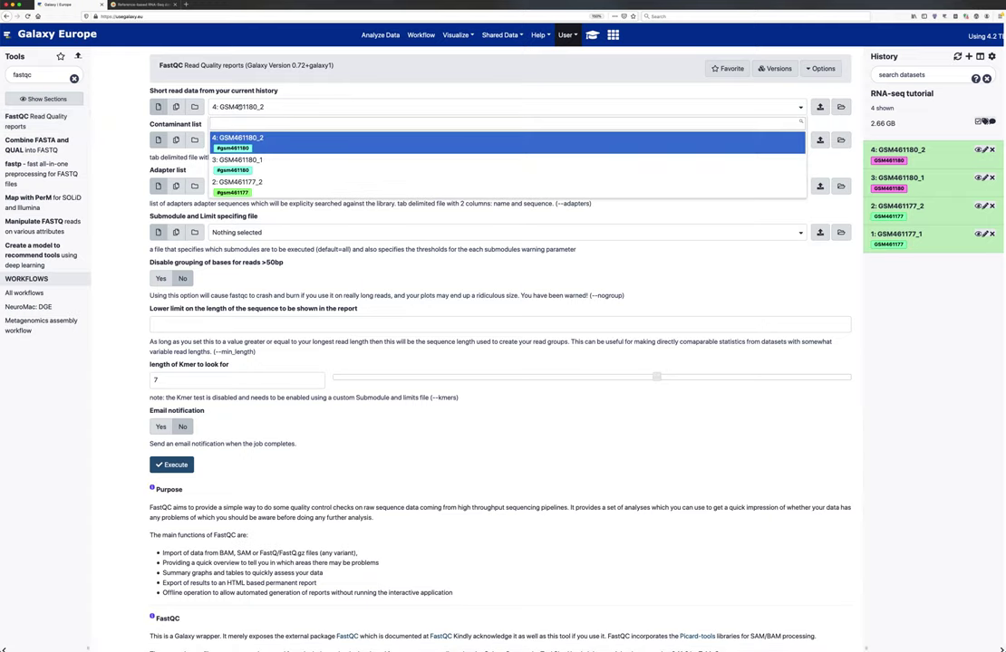
left_click(237, 107)
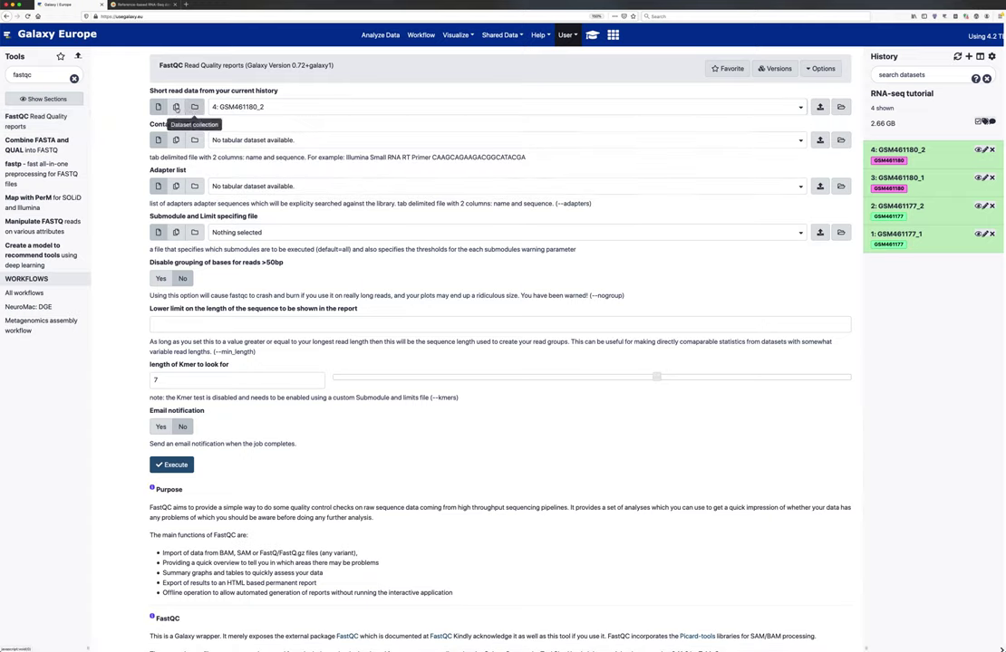
left_click(175, 107)
left_click(236, 106)
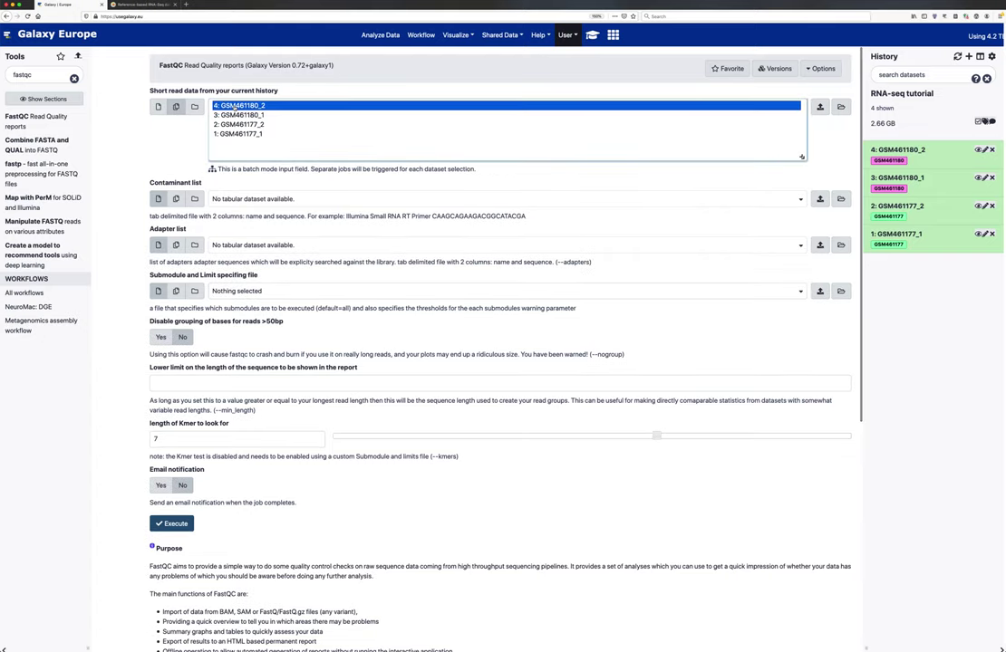
left_click(238, 134, "shift")
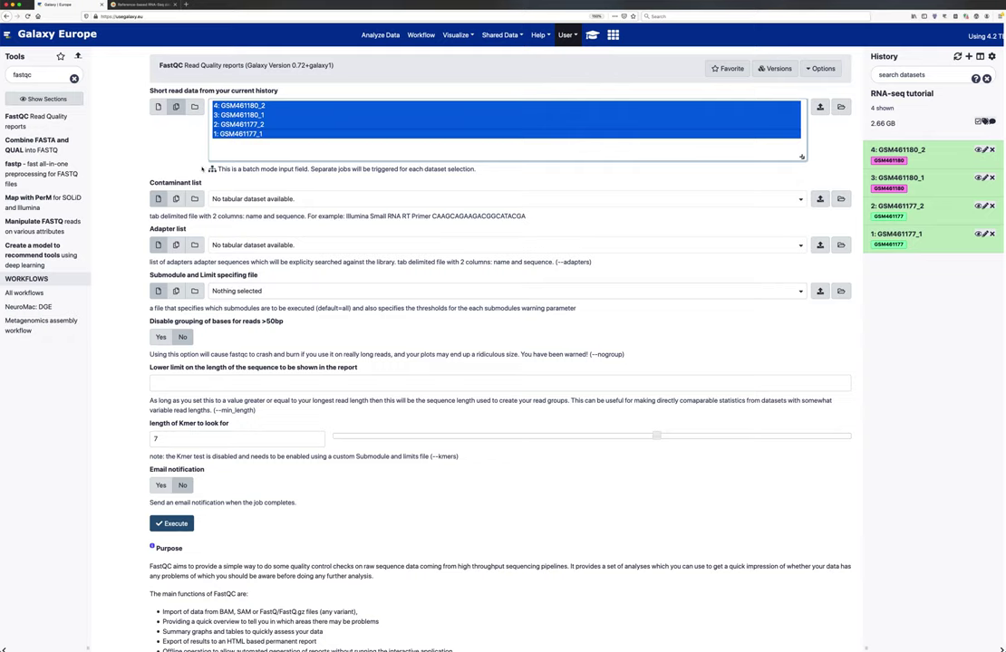
scroll(176, 149, "down", 1)
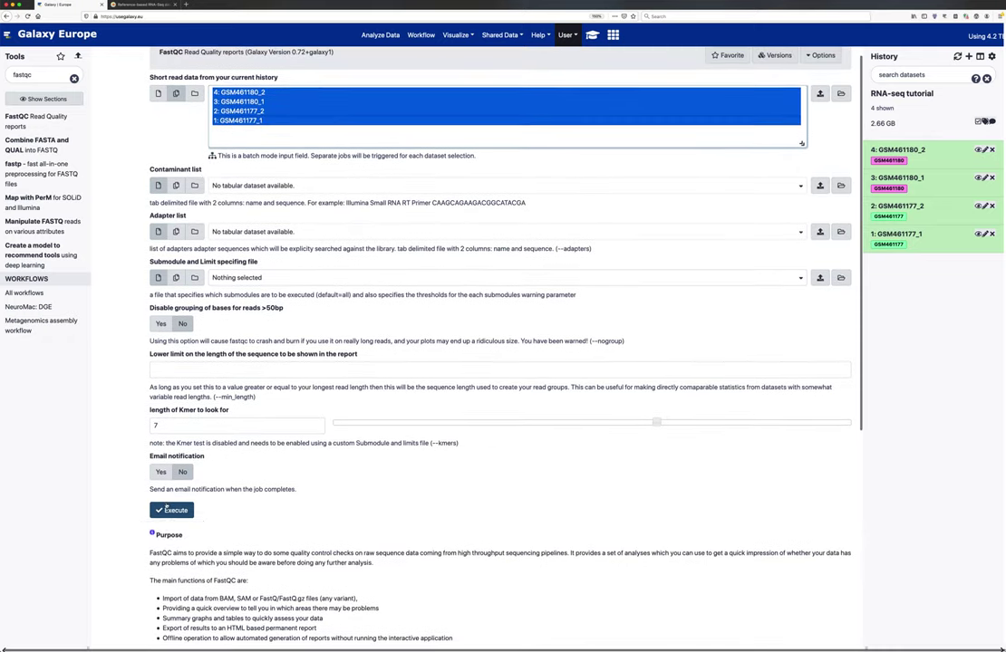
left_click(171, 504)
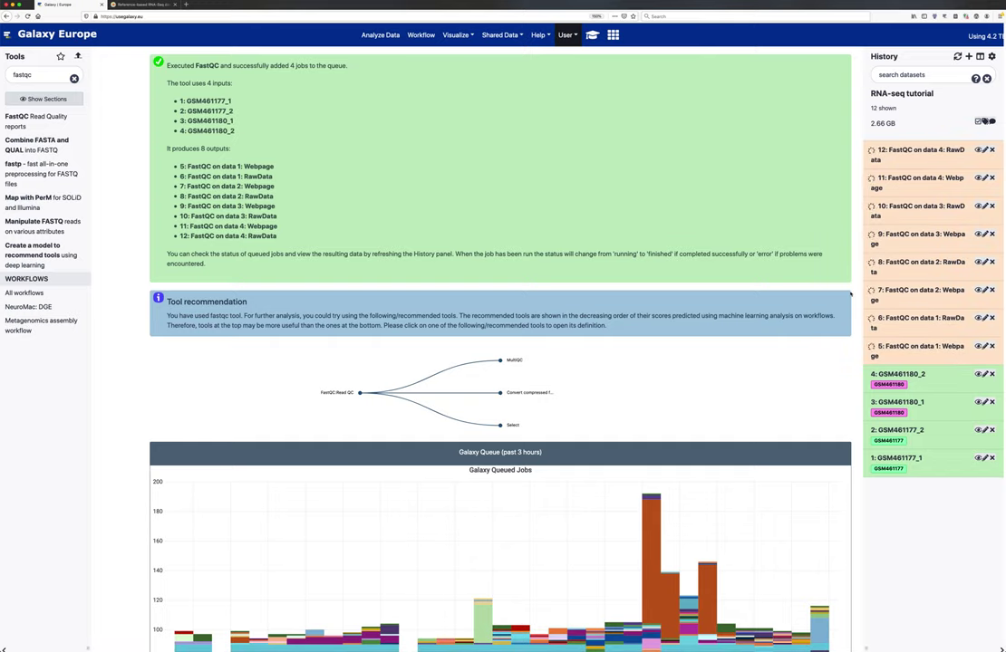
Find and open the MultiQC tool and set FastQC as the tool that generated the logs.
double_click(30, 75)
type("multi")
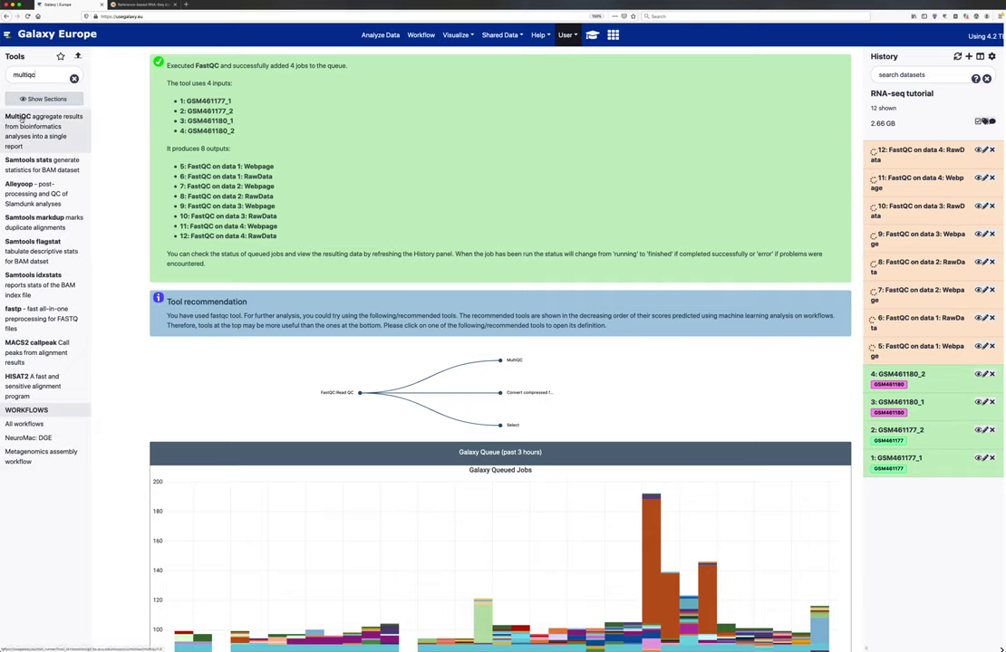
left_click(19, 118)
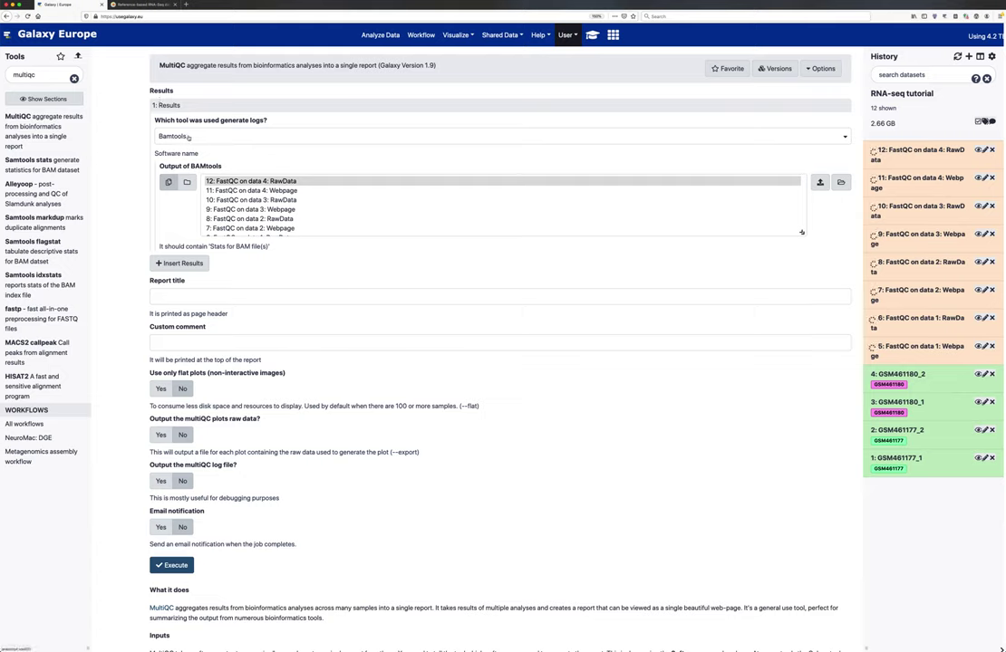
left_click(185, 135)
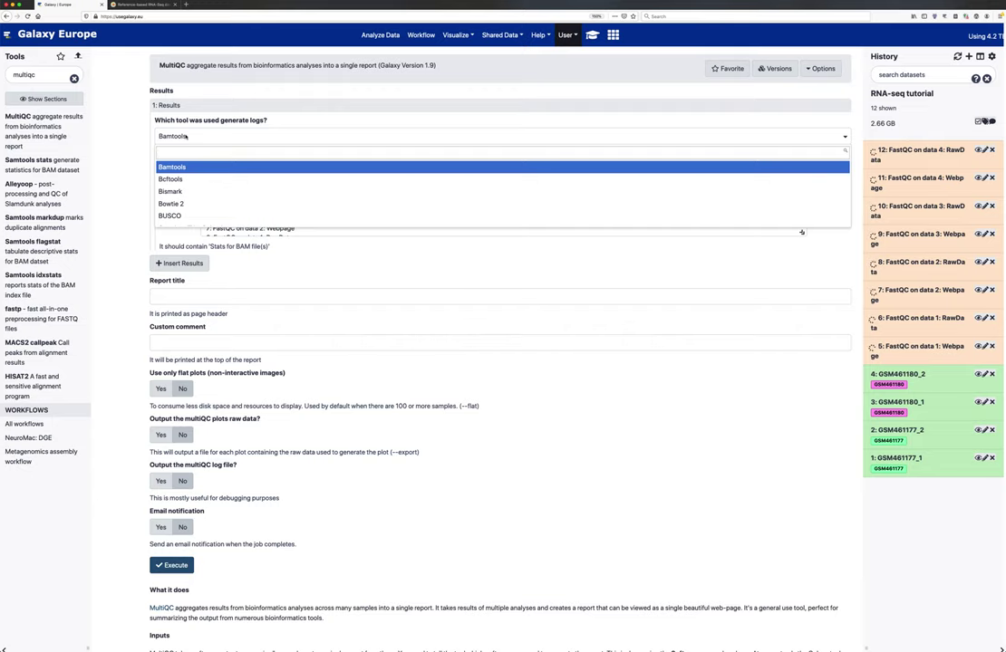
type("fas")
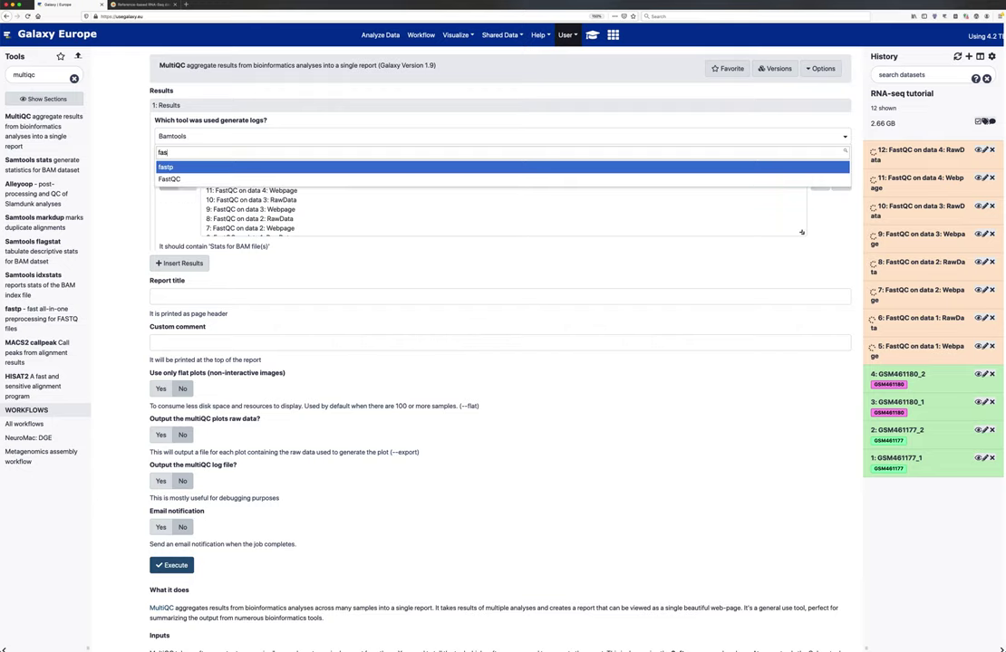
type("tc")
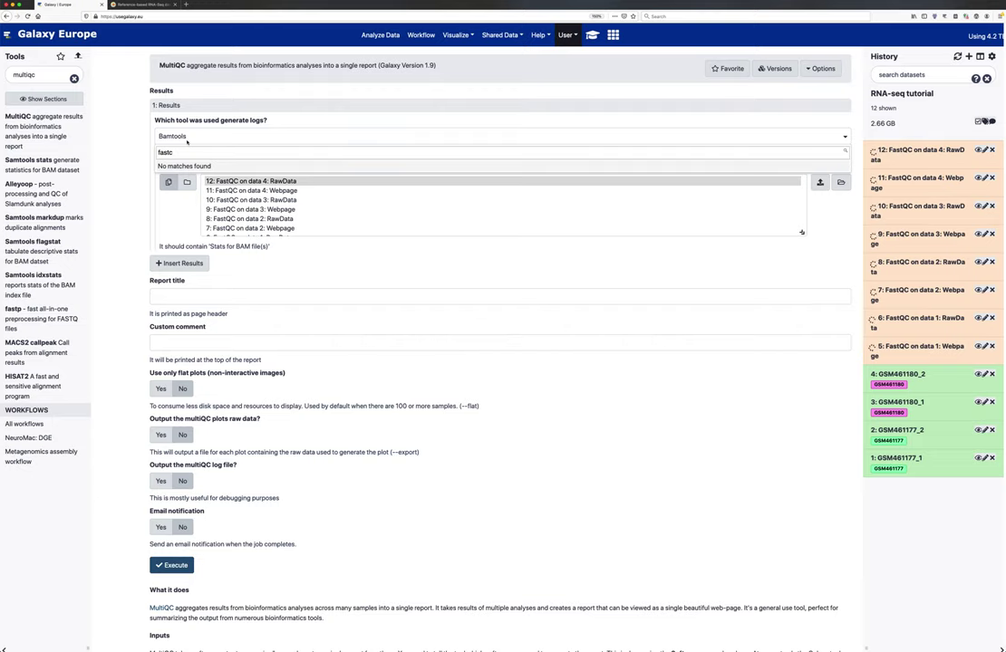
key("BackSpace")
type("q")
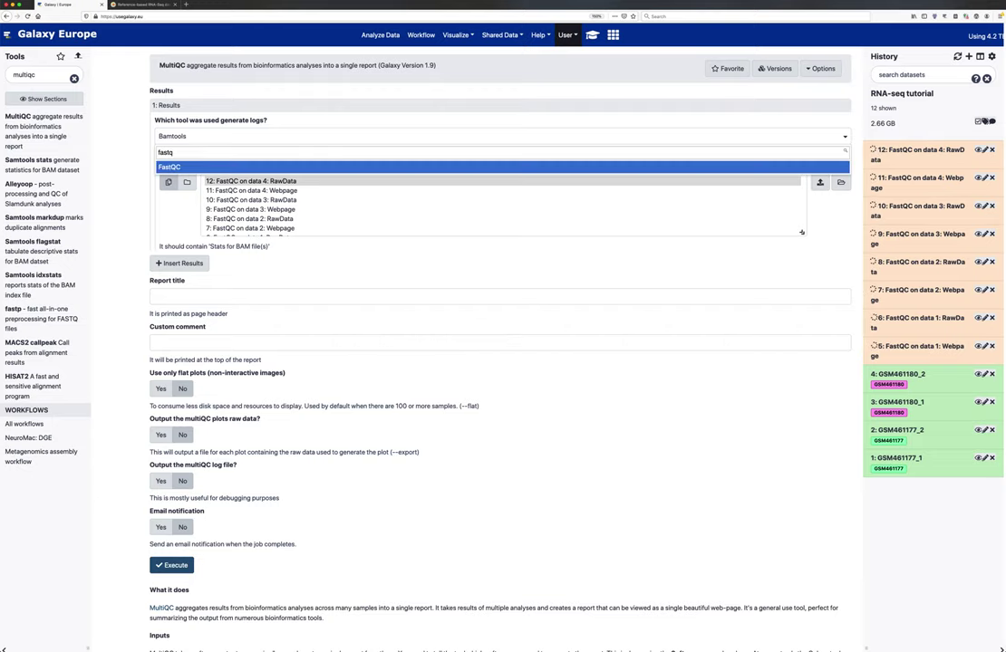
left_click(181, 169)
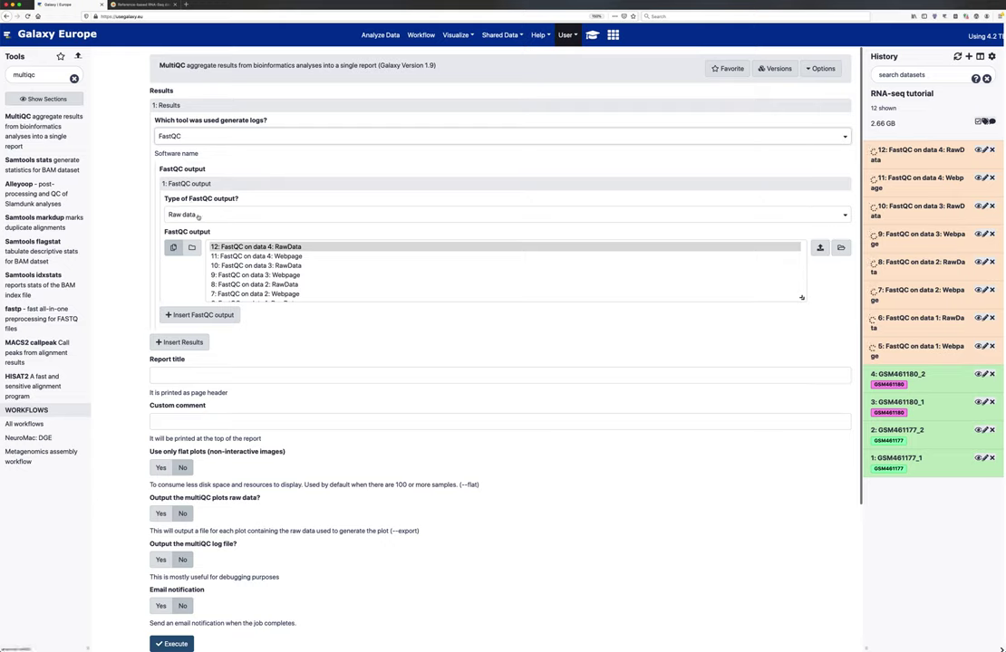
Select only the four FastQC RawData datasets, 12, 10, 8 and 6, as the FastQC output for MultiQC.
left_click(277, 247)
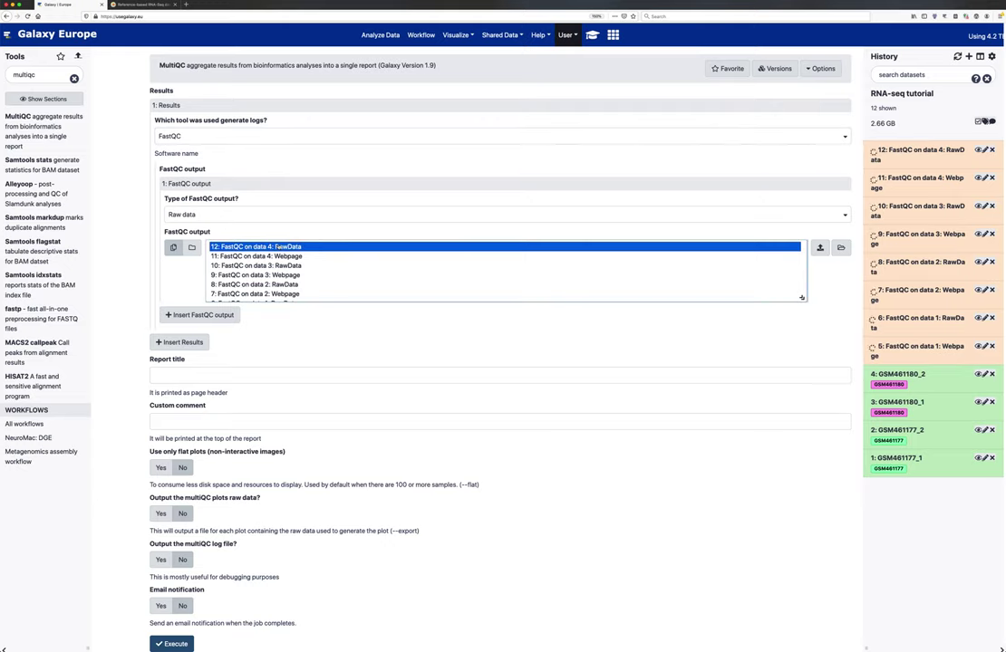
left_click(276, 265, "shift")
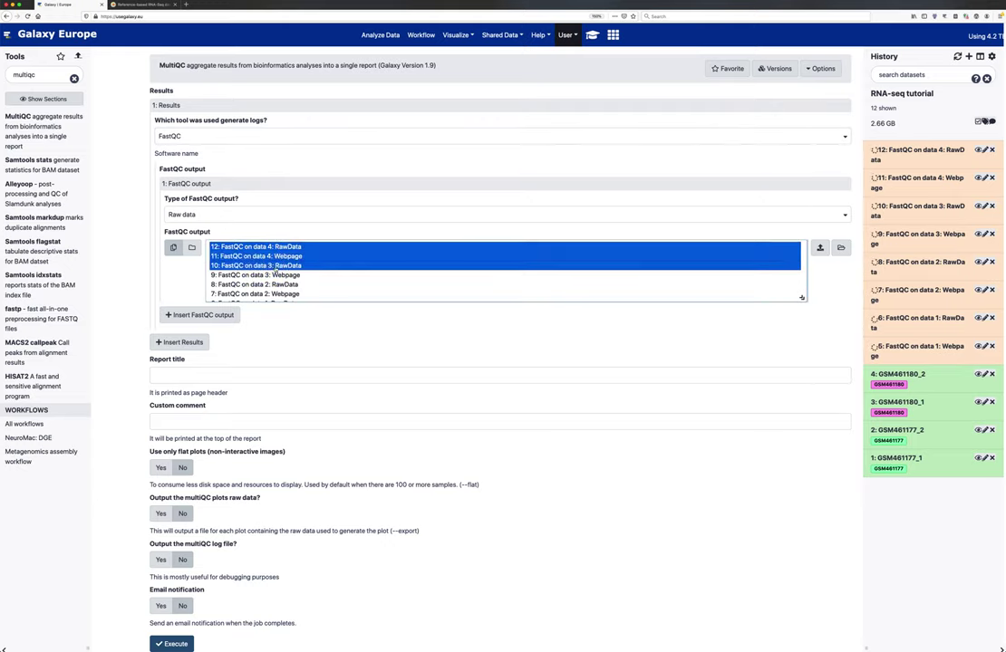
left_click(278, 266, "super")
left_click(286, 256, "super")
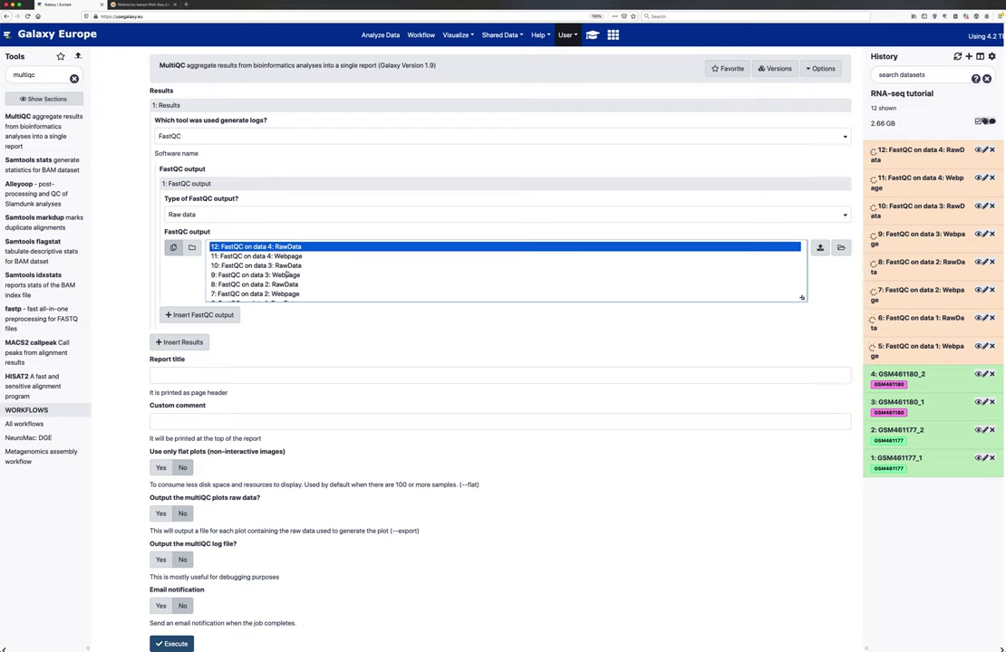
left_click(288, 266, "super")
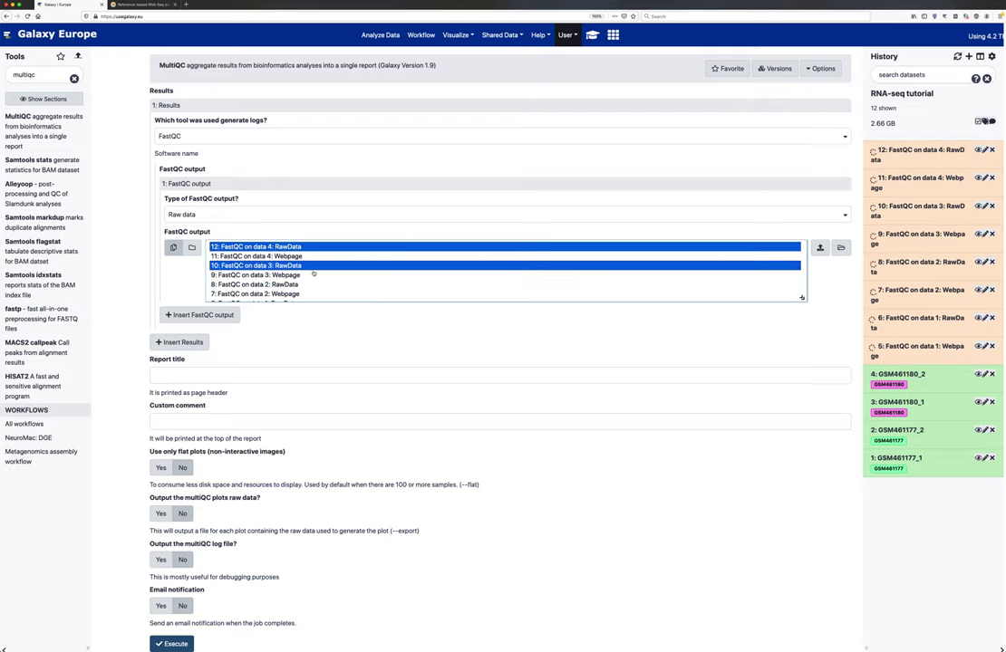
scroll(289, 266, "down", 1)
left_click(296, 267, "super")
scroll(297, 272, "up", 2)
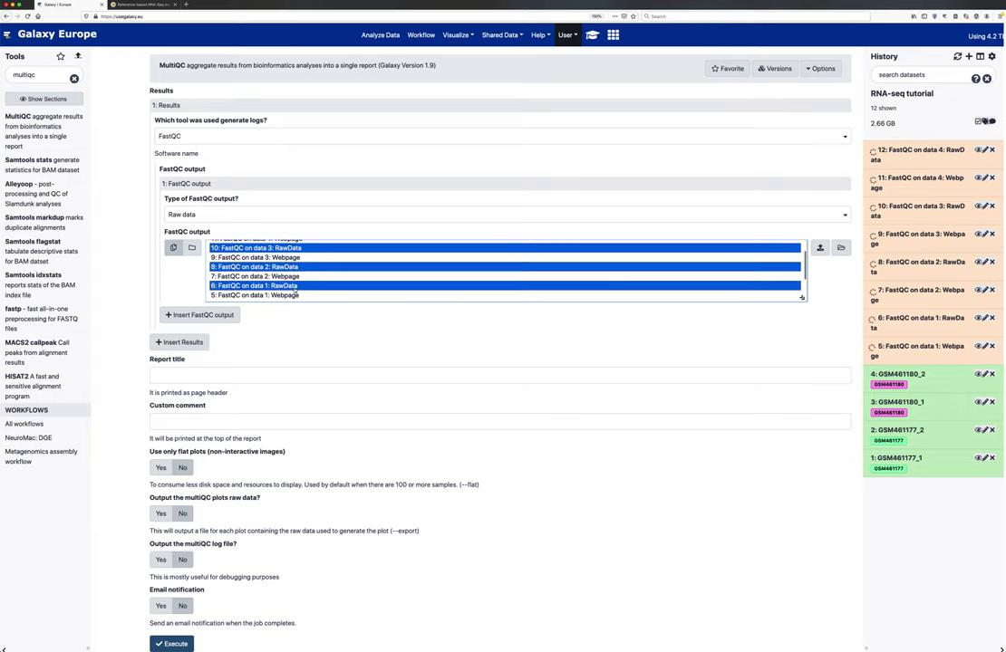
scroll(302, 275, "down", 3)
left_click(302, 276, "super")
scroll(303, 274, "up", 2)
scroll(304, 273, "up", 1)
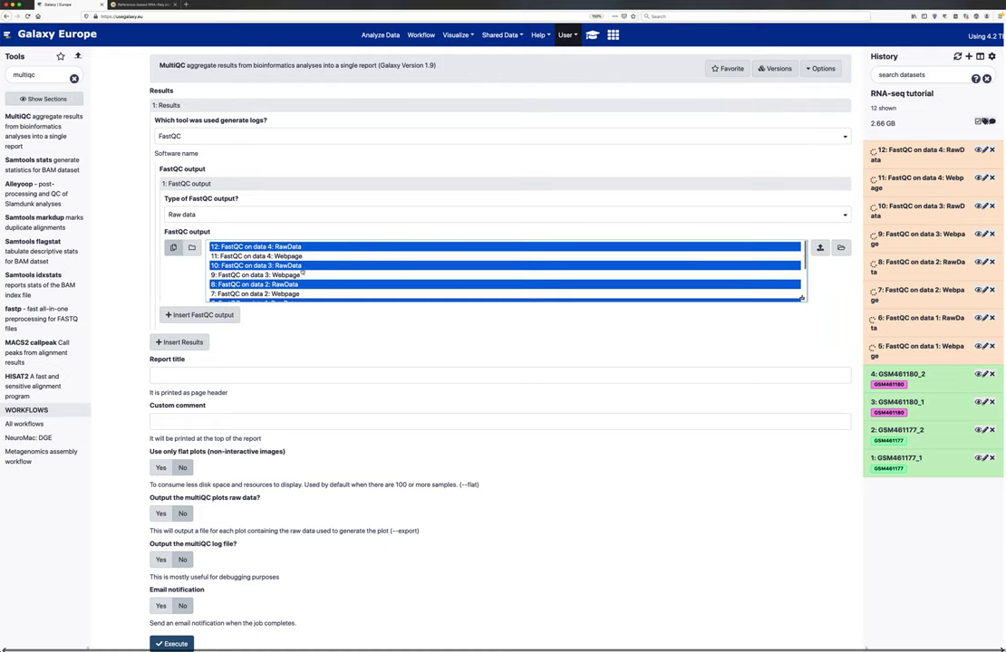
Review the selected RawData inputs and execute MultiQC.
scroll(302, 271, "down", 3)
scroll(325, 545, "down", 1)
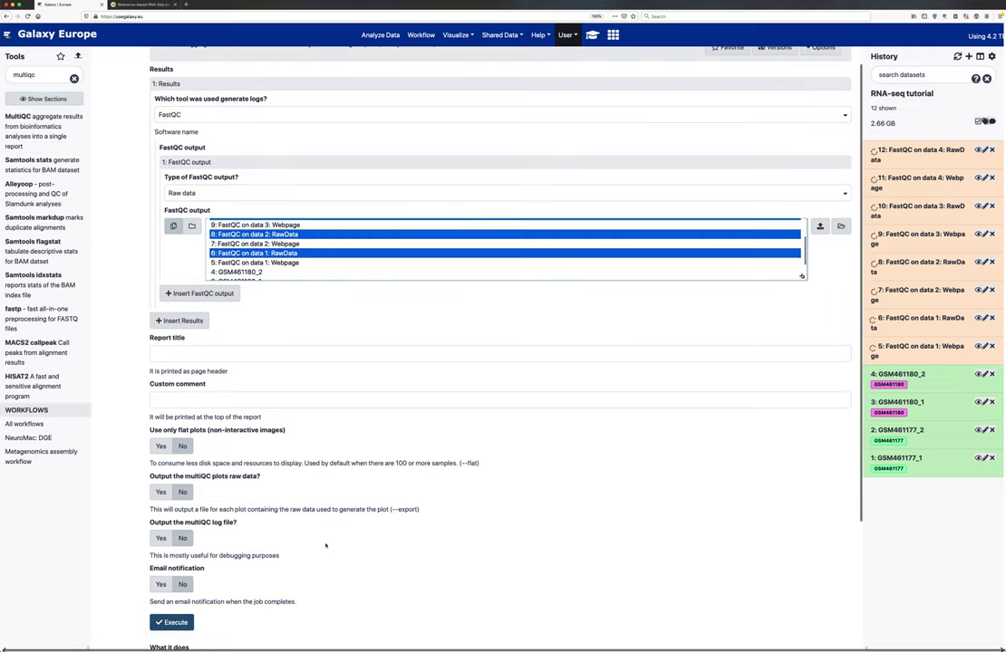
scroll(325, 546, "down", 2)
left_click(173, 586)
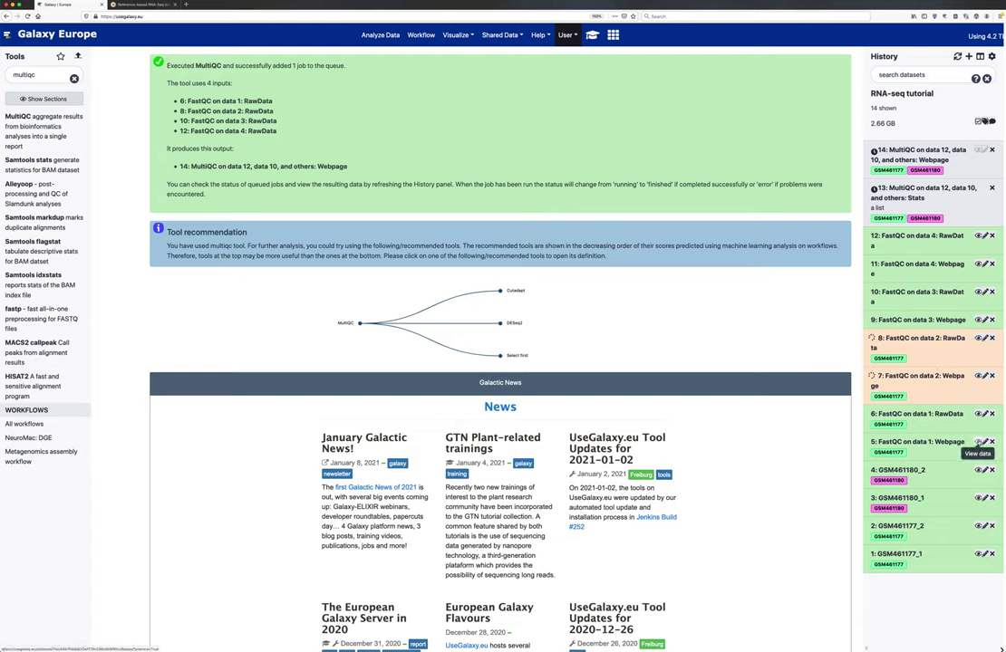
View the FastQC webpage report for data 1 and examine its basic statistics, per-base and per-tile quality and quality score plots.
left_click(977, 443)
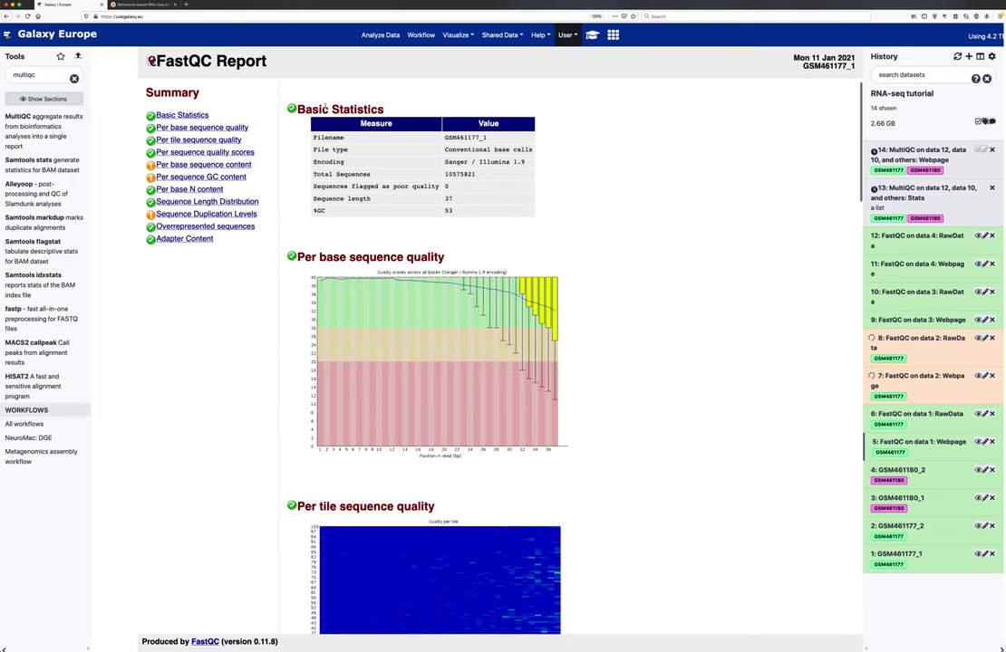
triple_click(325, 107)
left_click(390, 108)
scroll(458, 272, "down", 8)
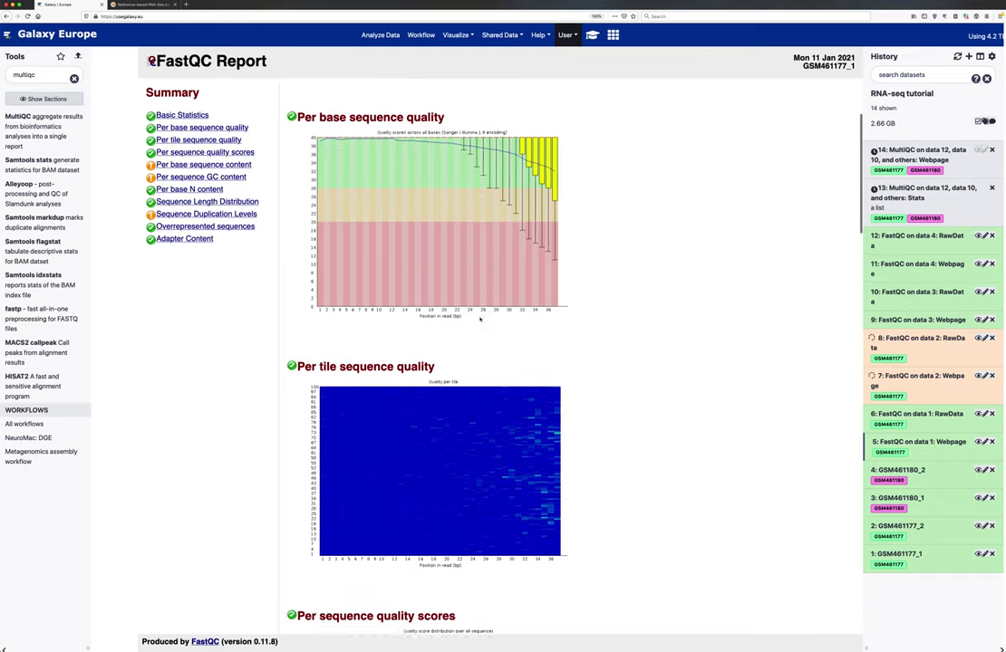
scroll(480, 319, "down", 4)
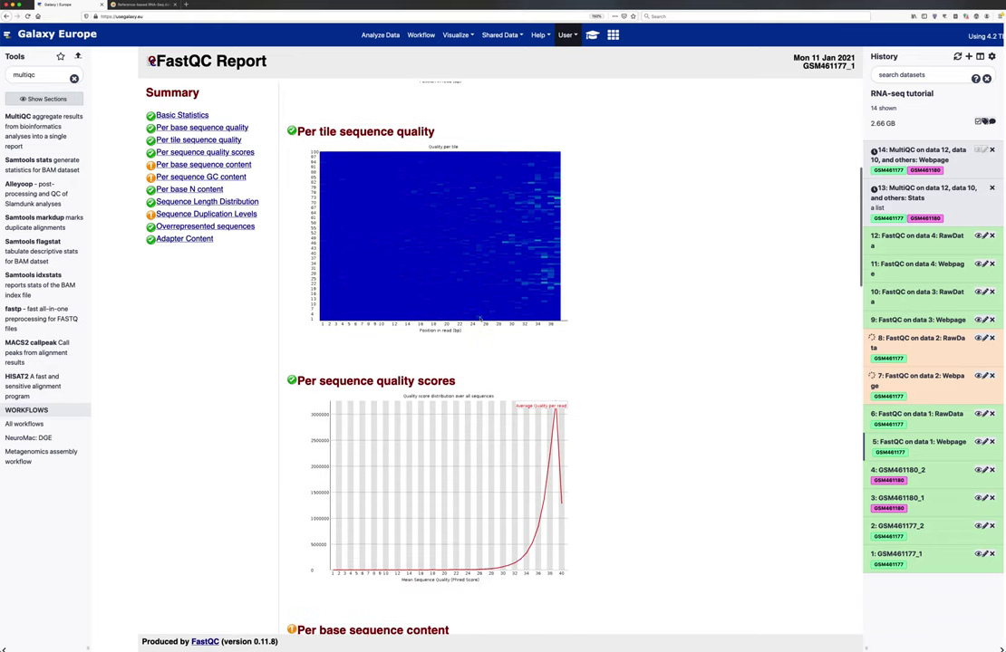
scroll(480, 319, "up", 12)
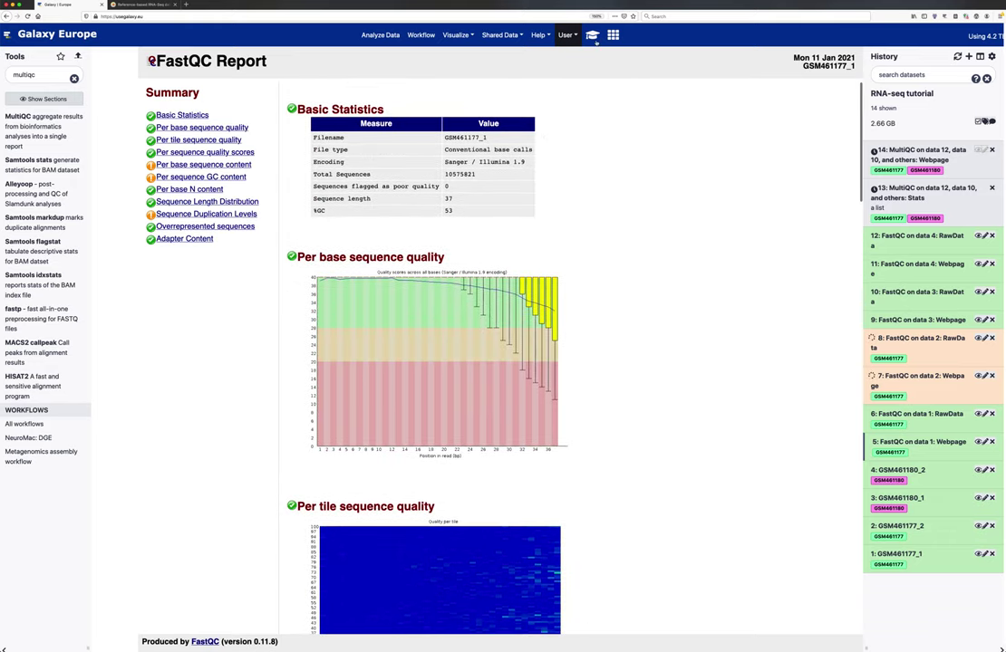
Reopen the training tutorial and read the Quality control hands-on instructions, including the read length question for the GSM461177 sample.
left_click(593, 36)
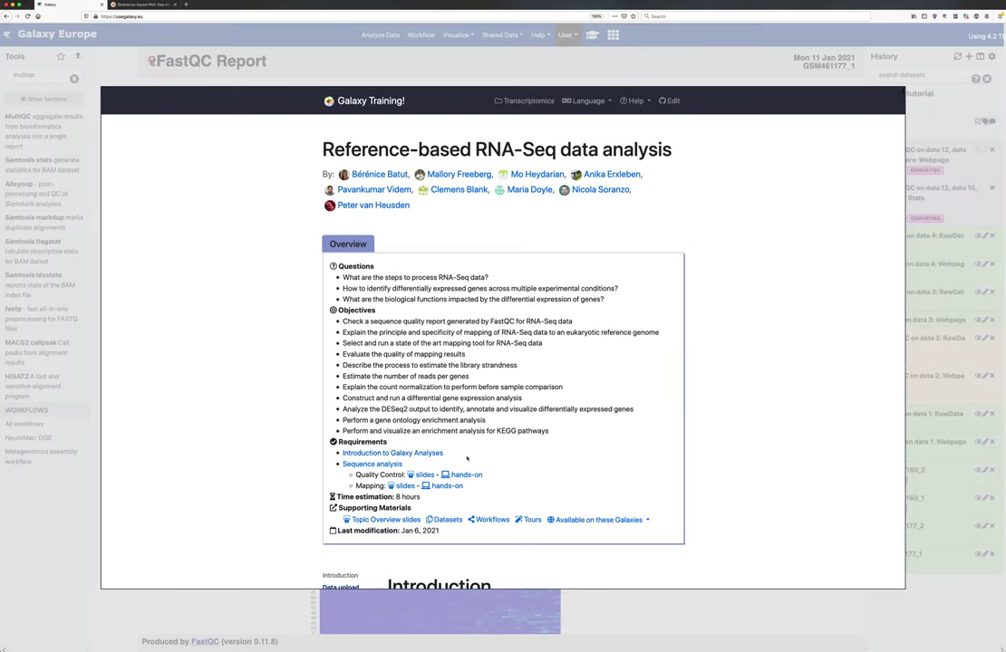
scroll(467, 458, "down", 15)
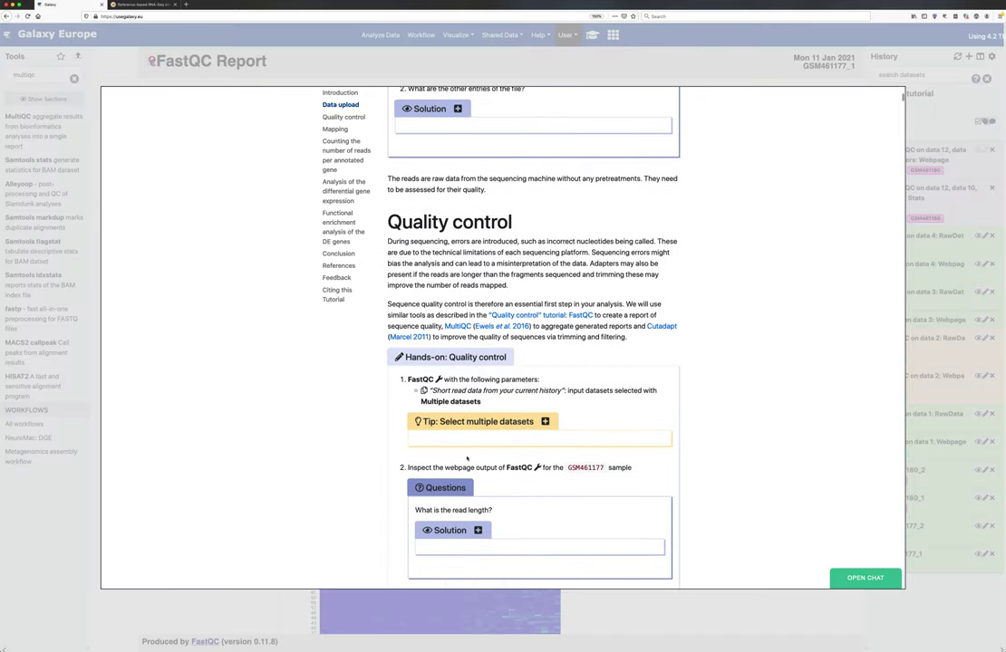
scroll(467, 459, "down", 1)
triple_click(419, 314)
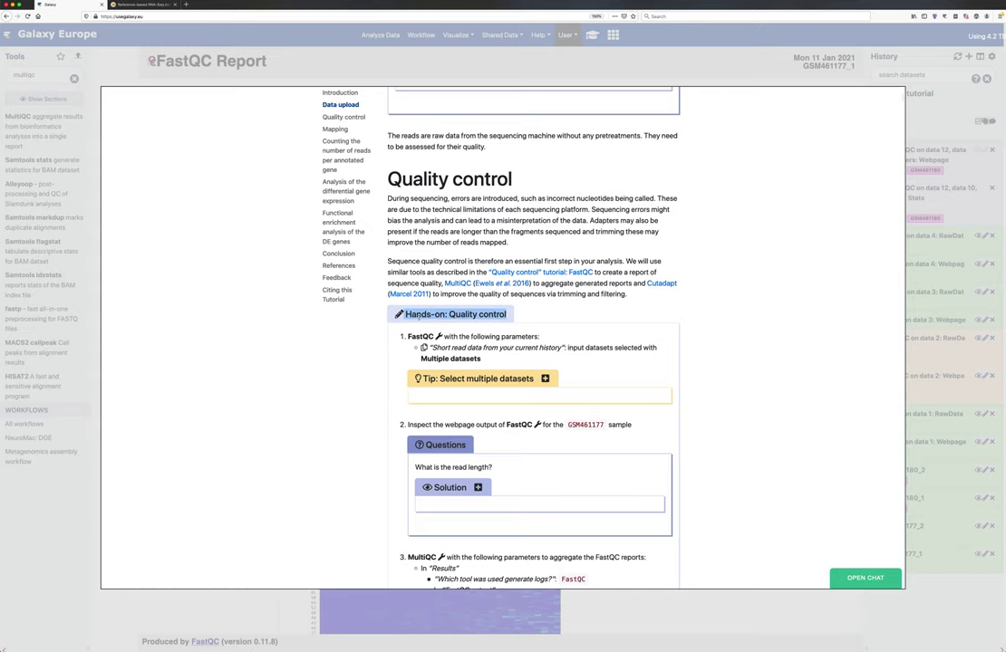
scroll(467, 362, "down", 1)
triple_click(472, 303)
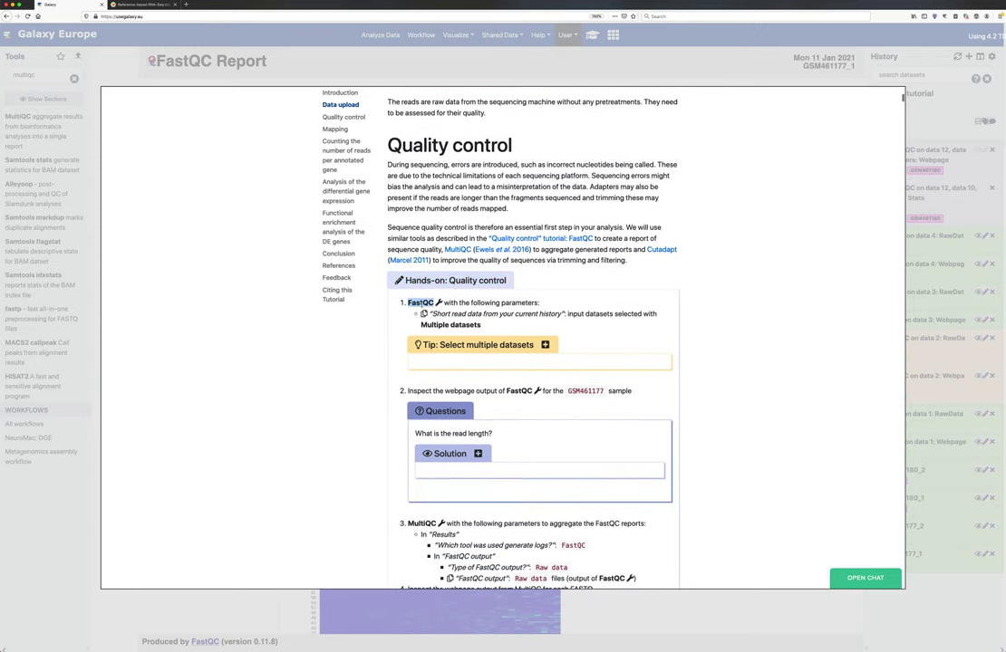
scroll(460, 340, "down", 2)
double_click(446, 317)
triple_click(447, 317)
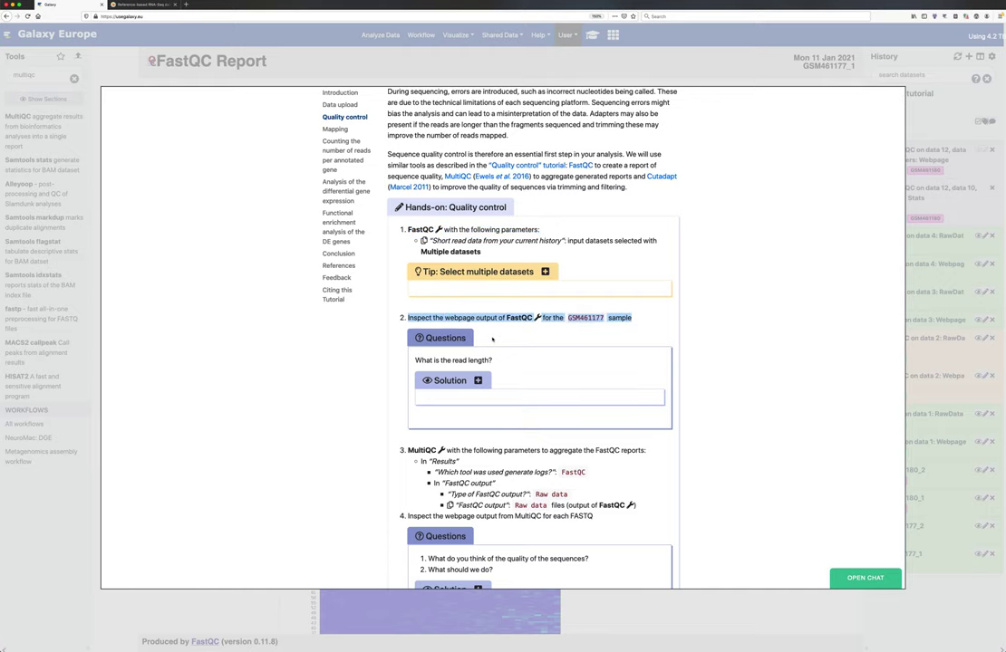
scroll(597, 494, "down", 1)
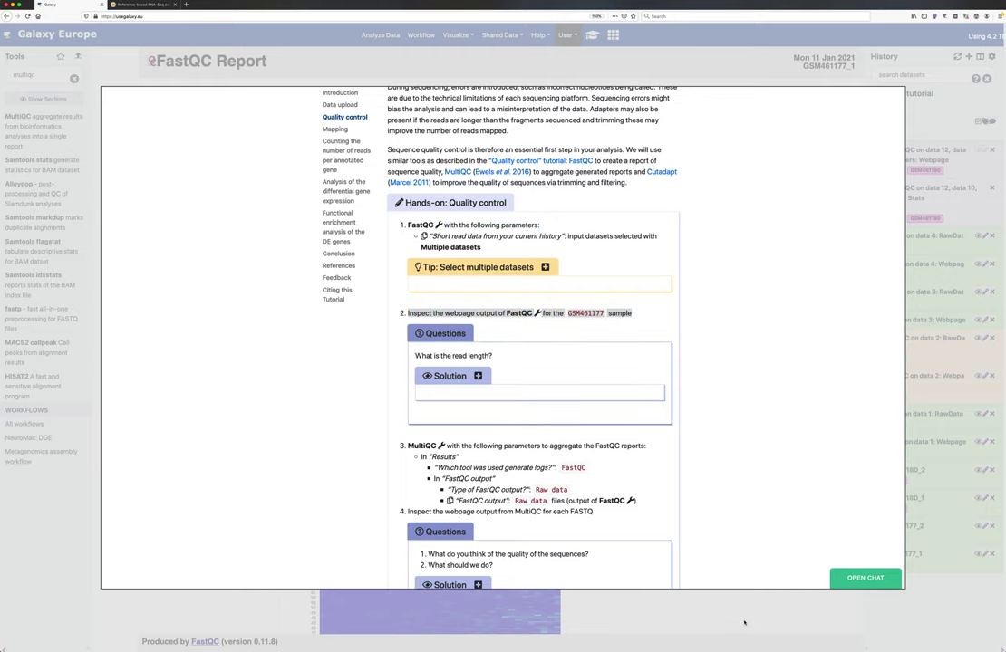
Close the tutorial and check the sequence length in the FastQC report's Basic Statistics table for GSM461177_1.
left_click(744, 622)
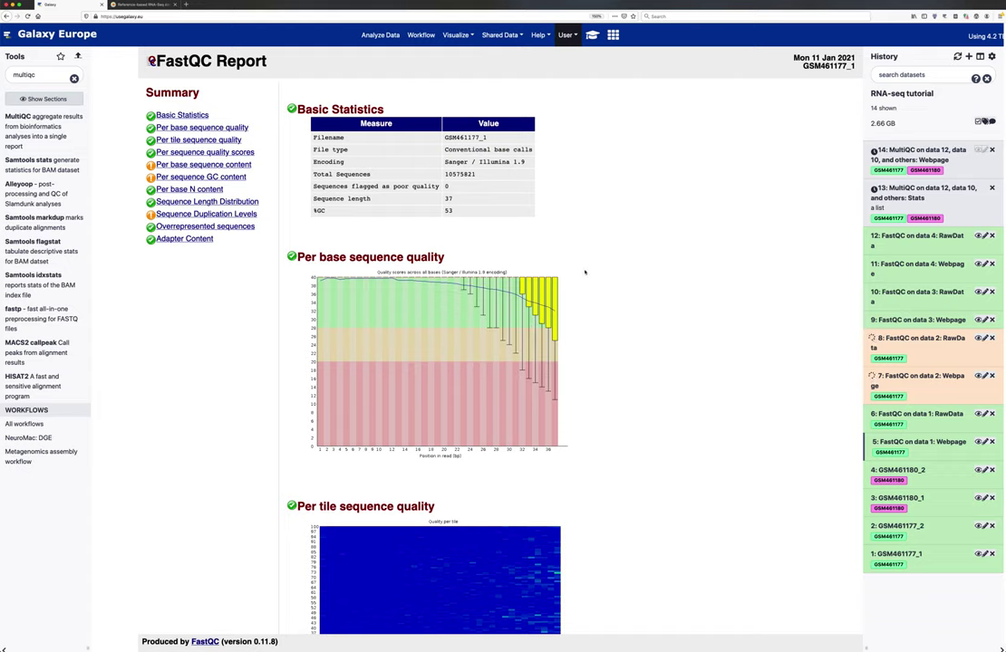
triple_click(347, 198)
double_click(448, 199)
scroll(215, 102, "left", 1)
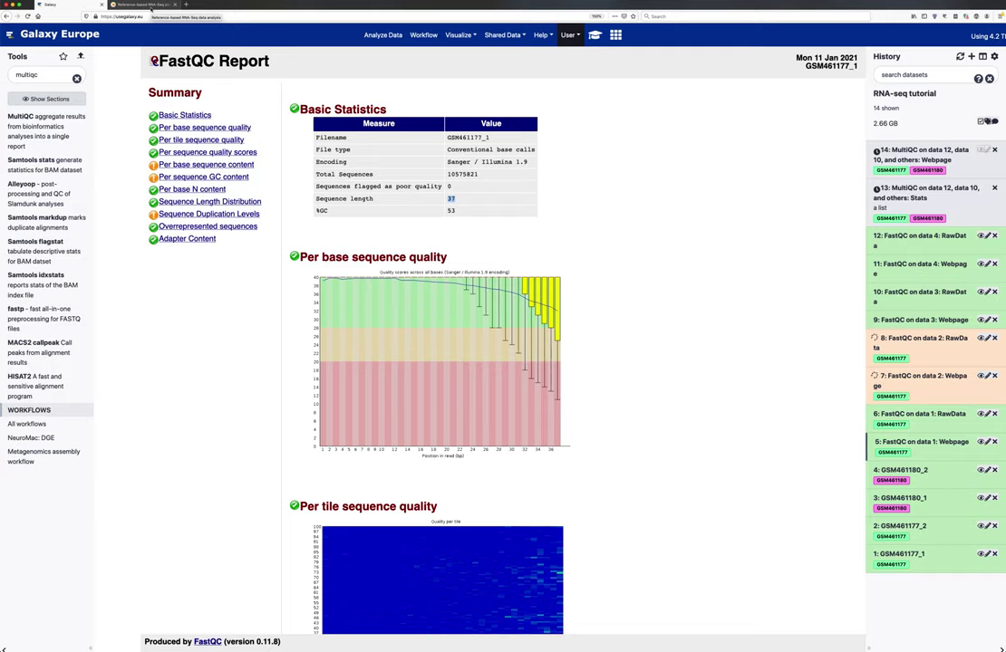
Reopen the training tutorial, read the MultiQC hands-on instructions and the two questions on sequence quality, and return to the report.
left_click(145, 5)
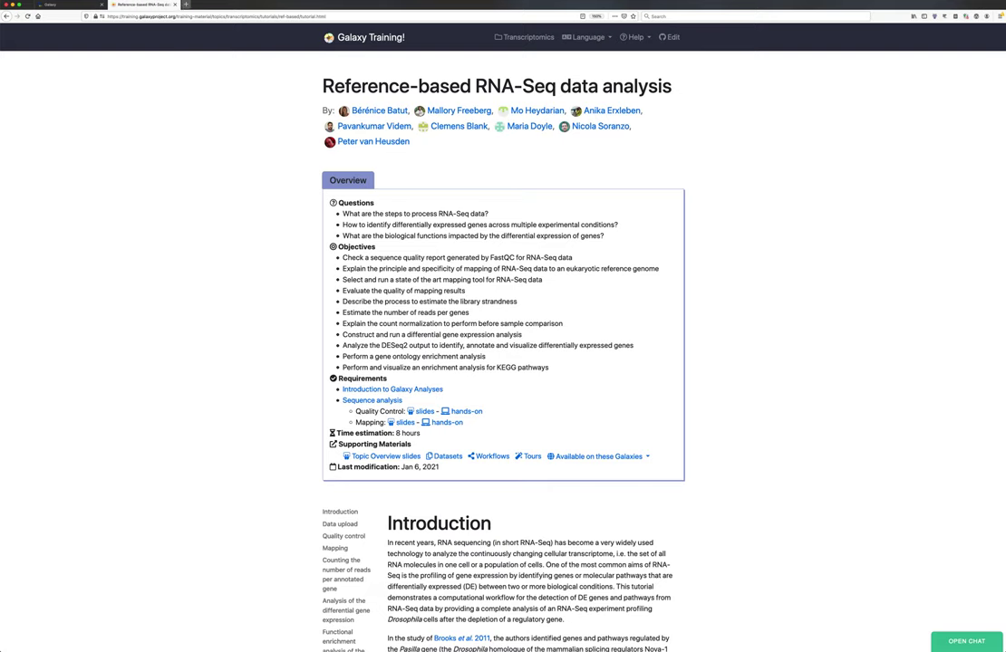
left_click(63, 5)
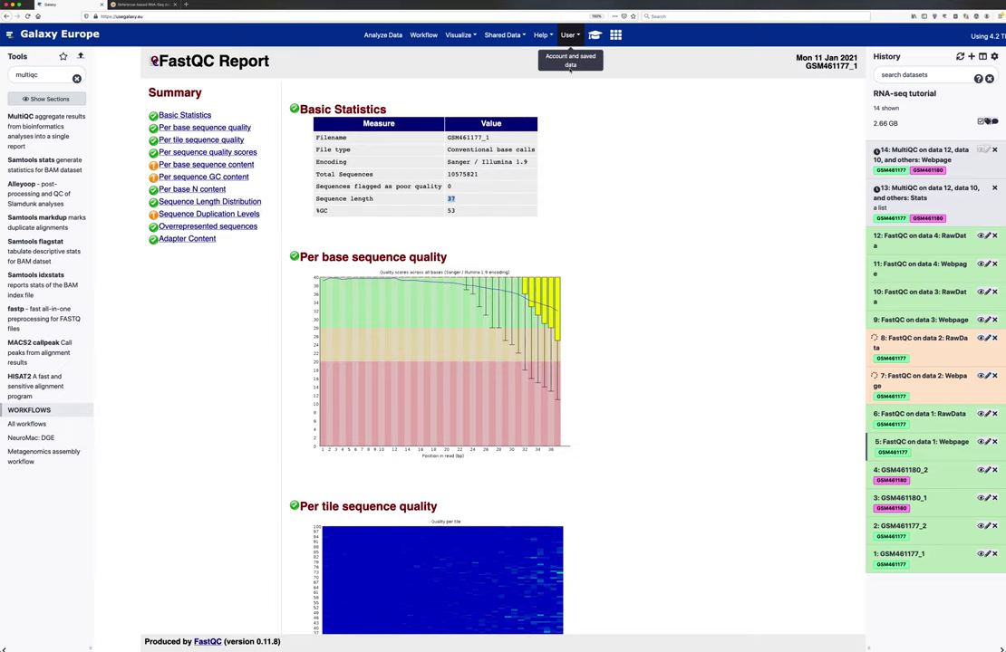
left_click(595, 34)
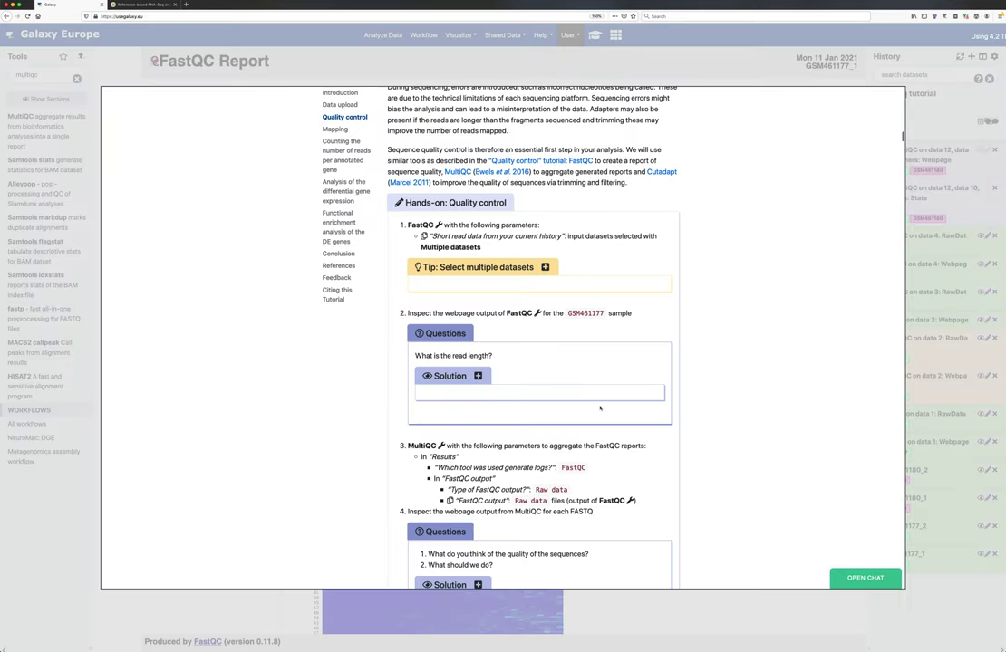
scroll(405, 385, "down", 2)
left_click_drag(410, 368, 460, 380)
scroll(465, 409, "down", 1)
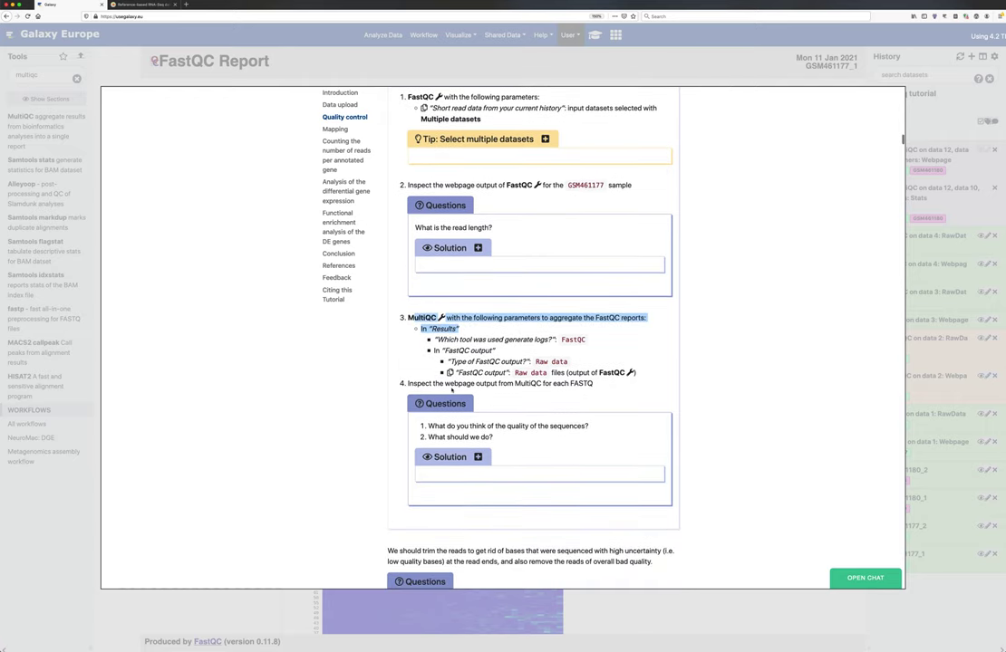
triple_click(451, 385)
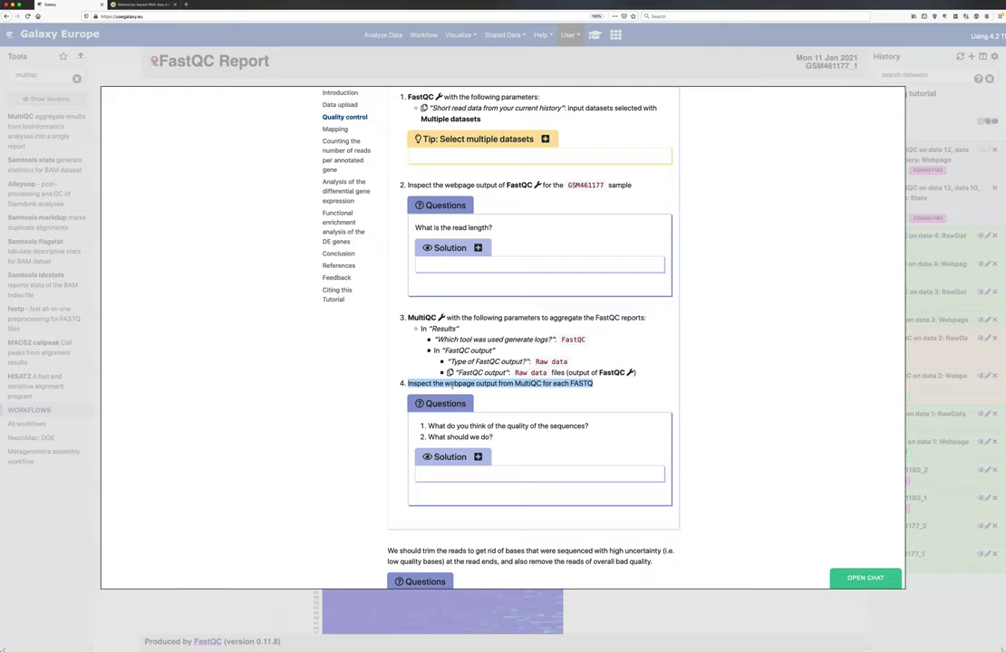
scroll(506, 426, "down", 1)
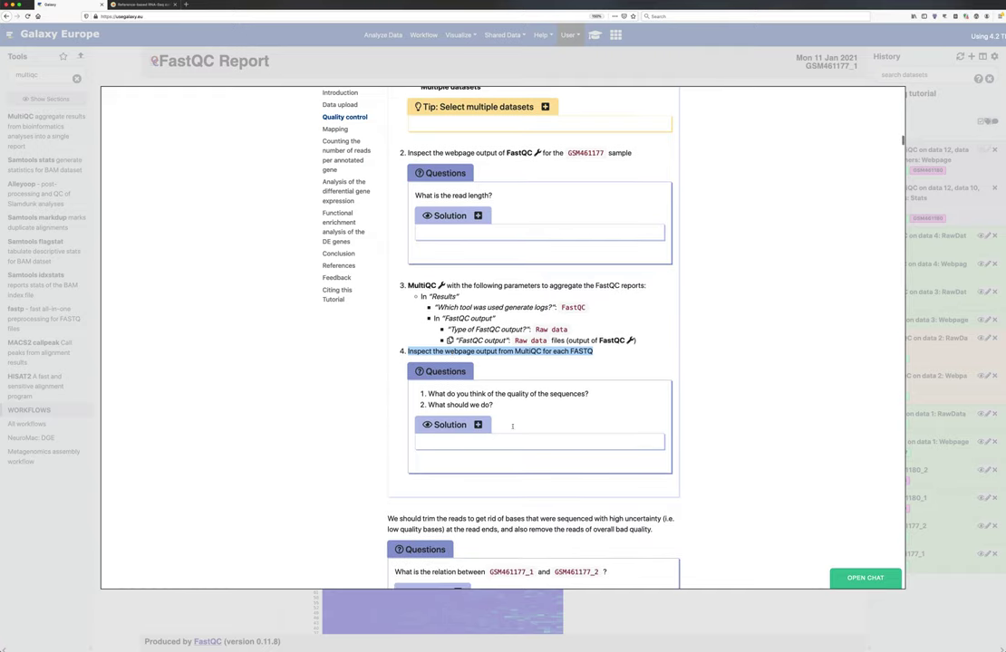
triple_click(507, 394)
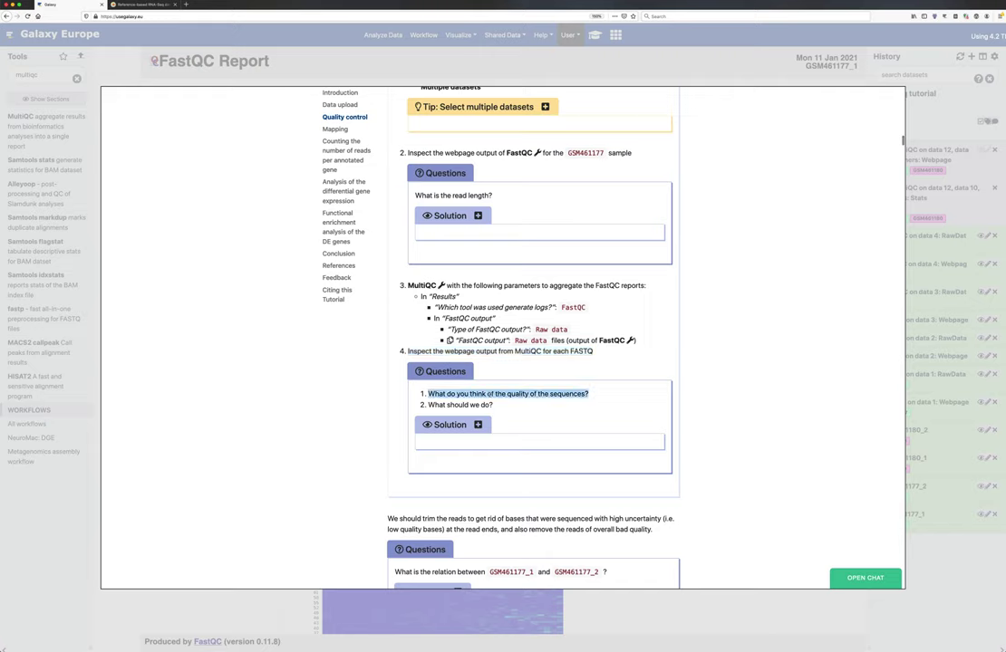
triple_click(488, 405)
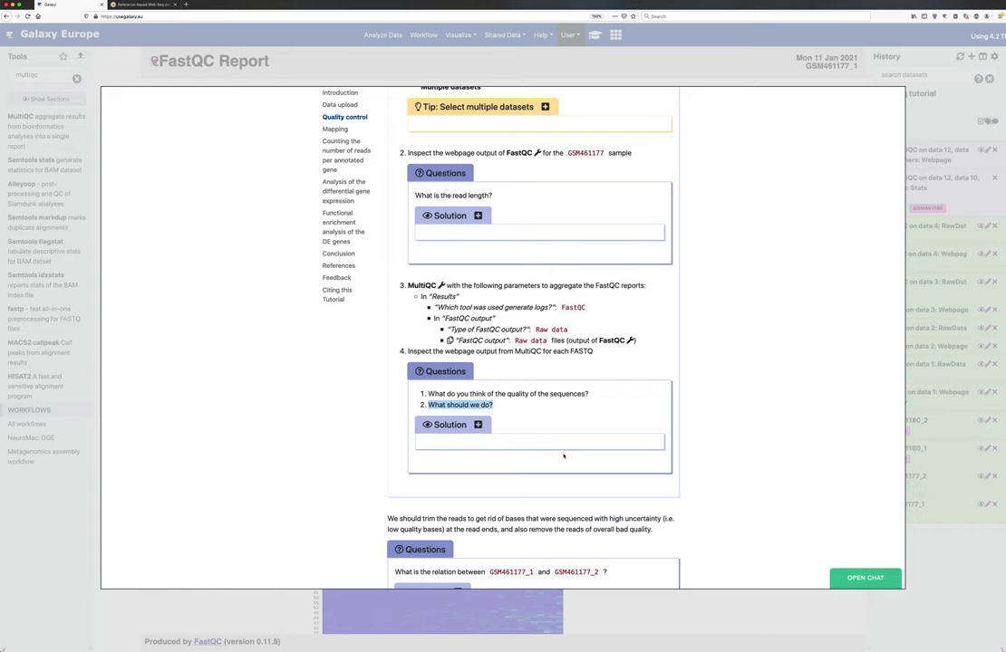
left_click(820, 607)
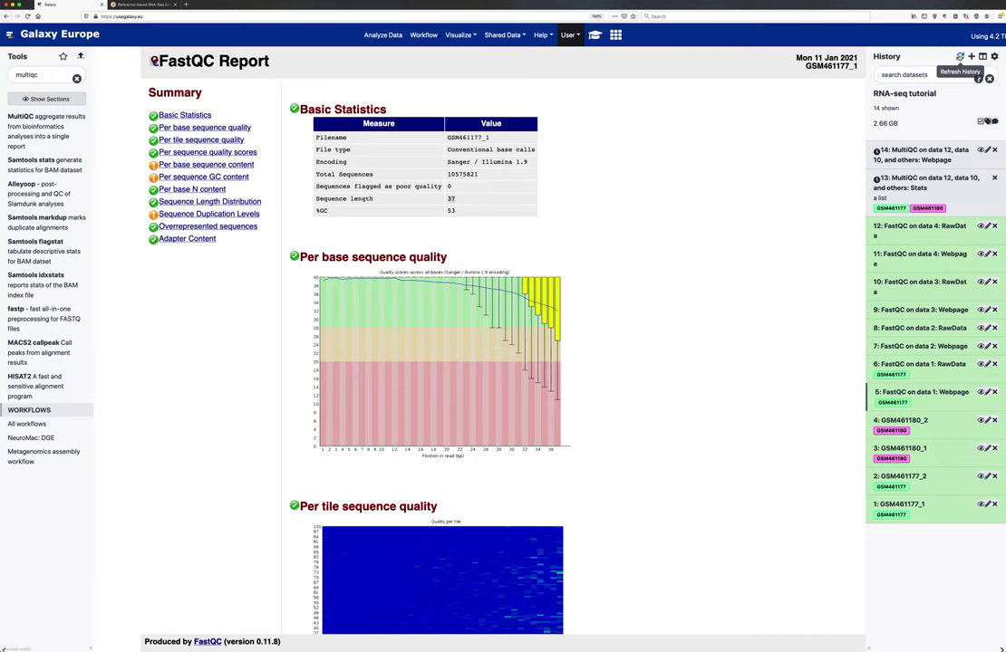
Refresh the history and view the MultiQC webpage output, examining its general statistics, sequence counts and sequence quality histograms.
left_click(960, 58)
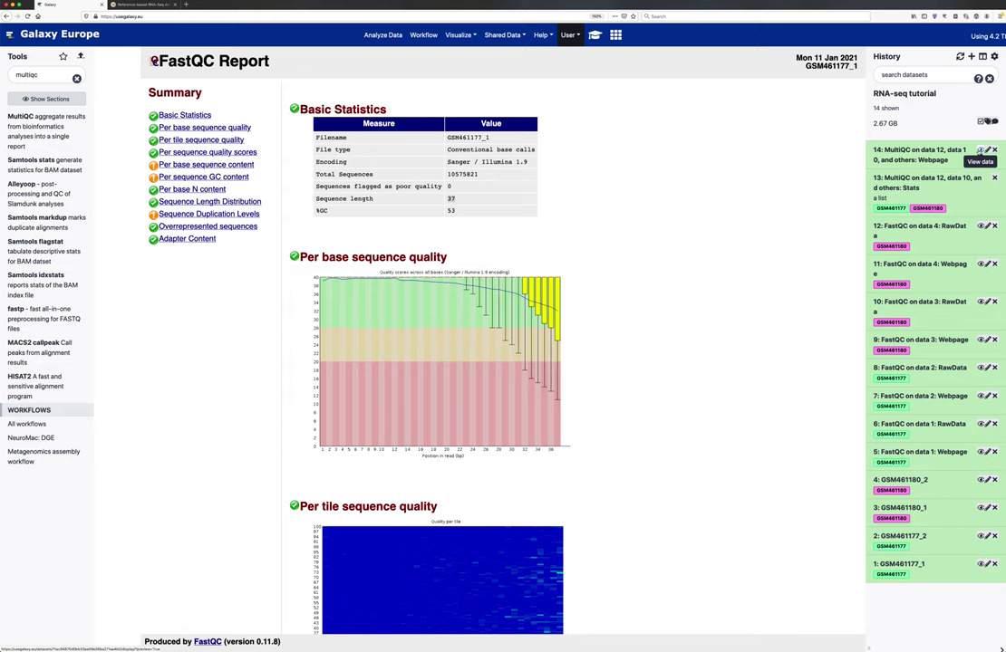
left_click(980, 150)
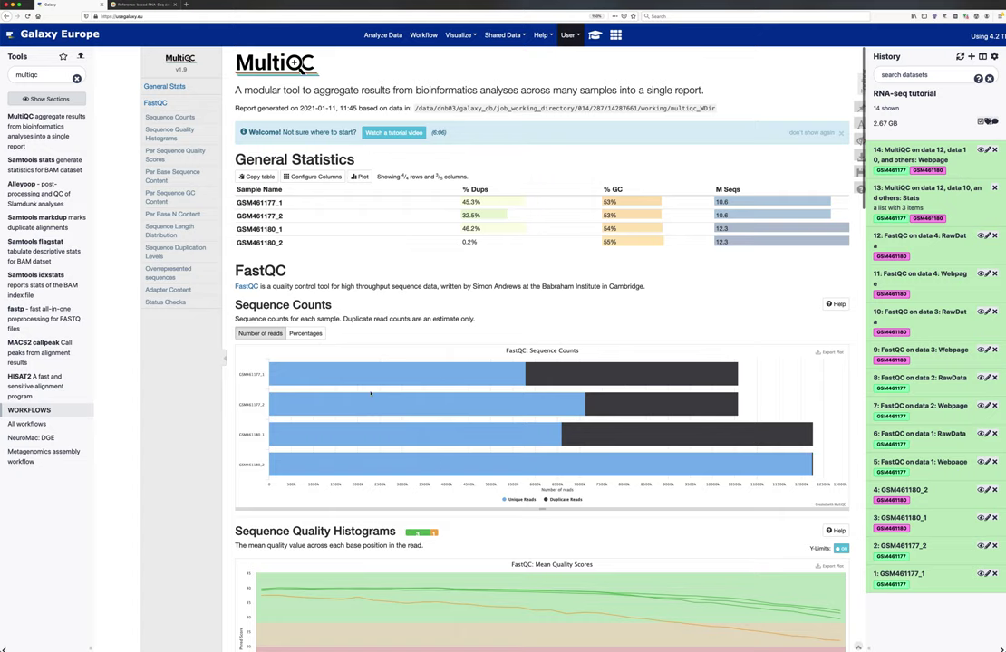
scroll(462, 322, "down", 1)
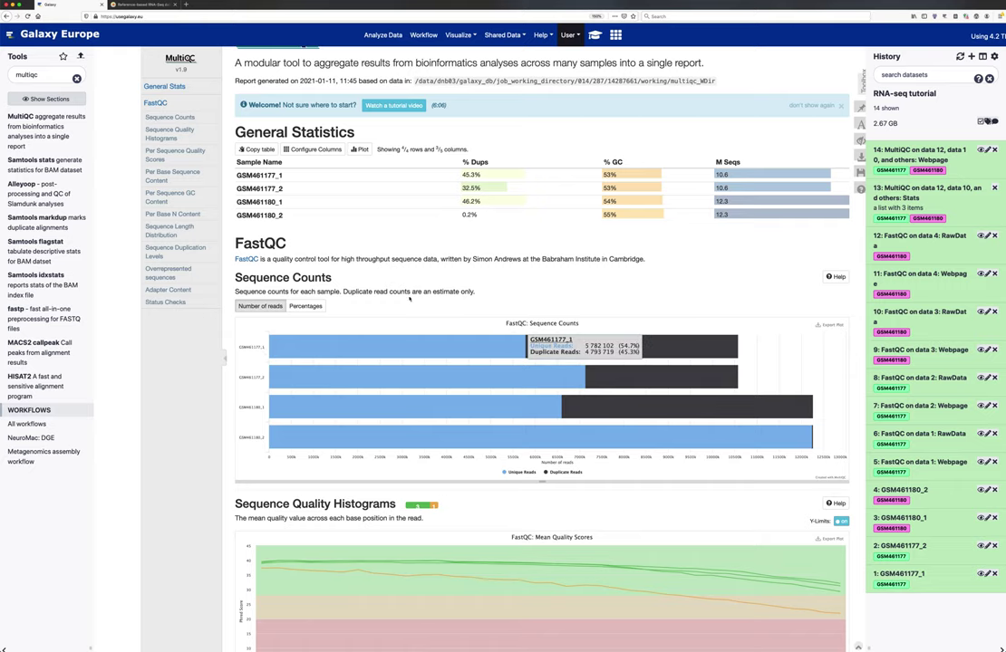
scroll(420, 276, "down", 3)
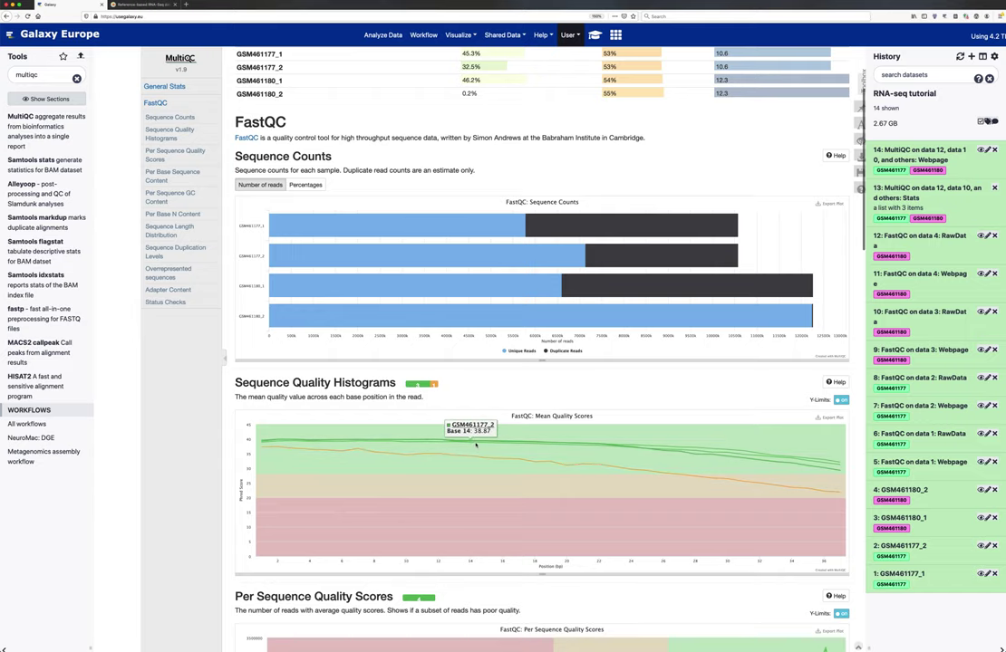
scroll(476, 442, "down", 1)
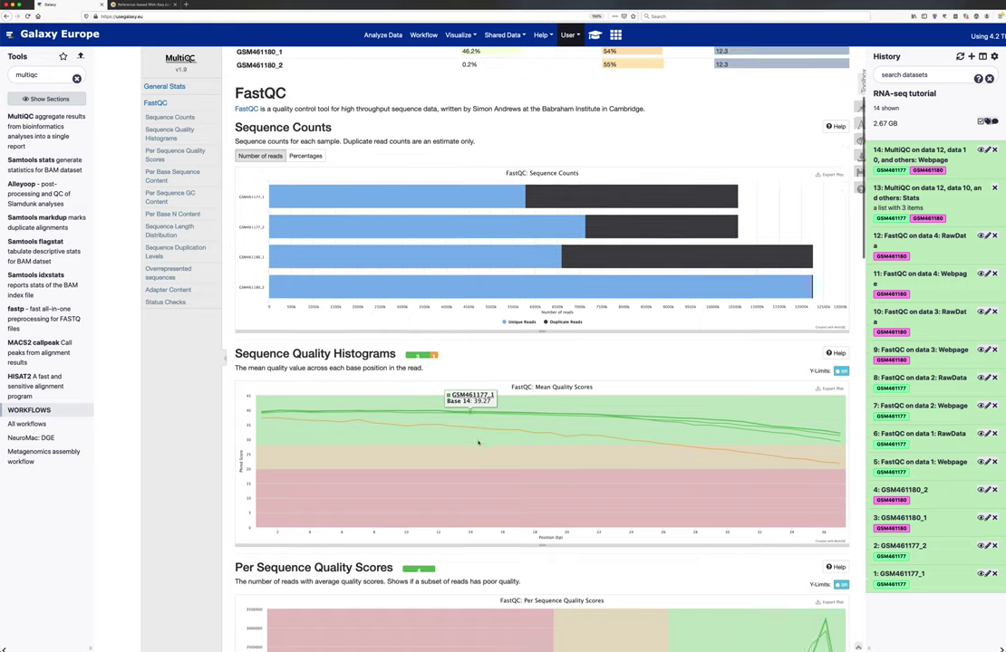
triple_click(259, 348)
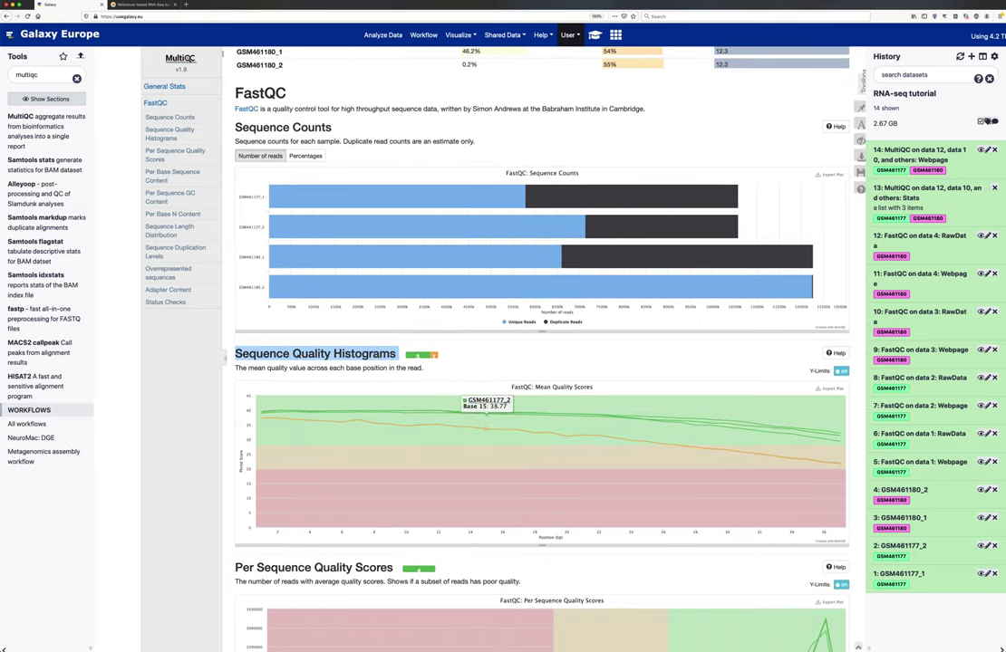
Revisit the tutorial's questions on the MultiQC output and return to the Sequence Quality Histograms.
left_click(134, 6)
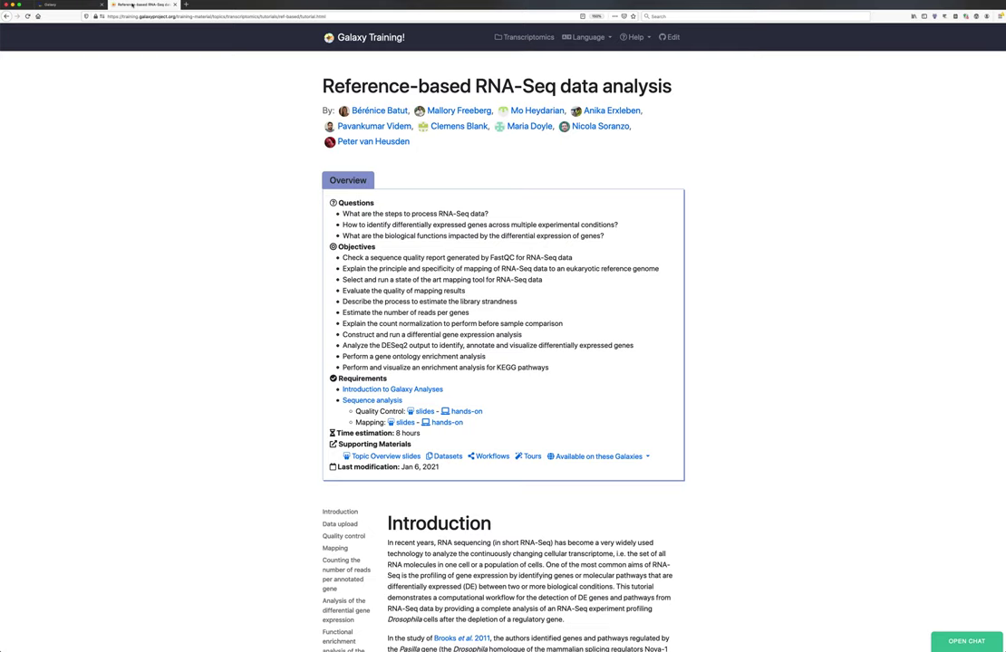
left_click(78, 4)
left_click(595, 35)
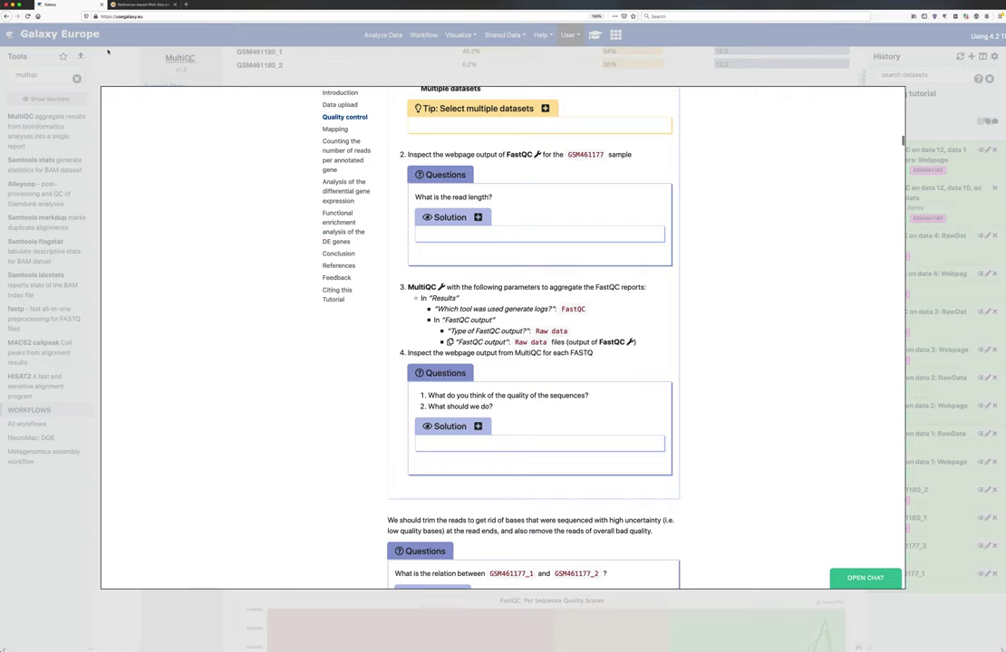
left_click(132, 4)
left_click(68, 4)
left_click(237, 609)
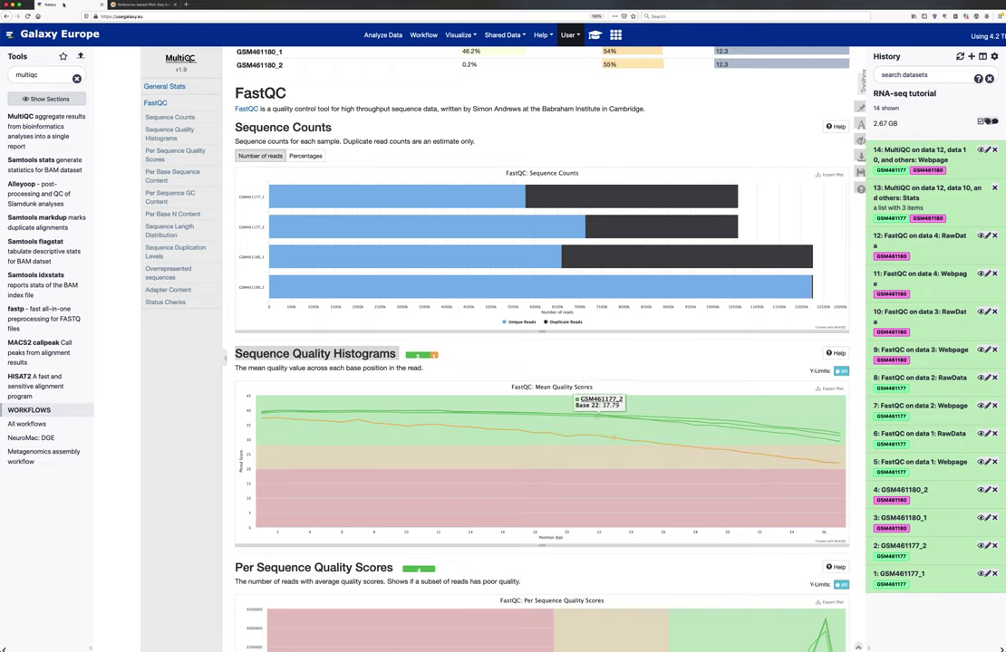
Reveal the tutorial's solution to the MultiQC quality questions, read through its explanations and figures, and close the tutorial.
left_click(120, 6)
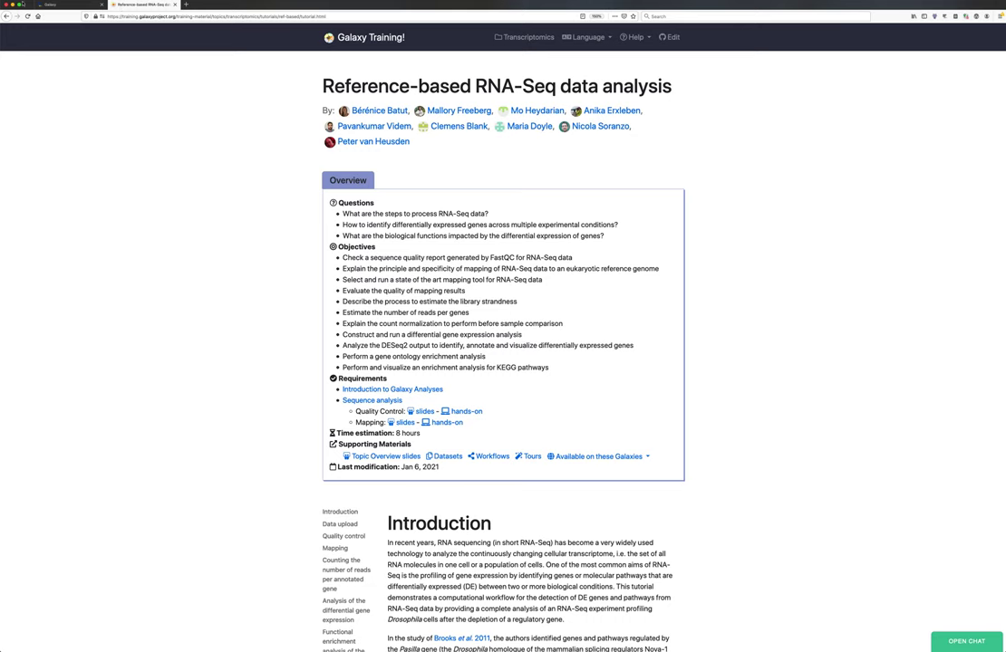
left_click(54, 5)
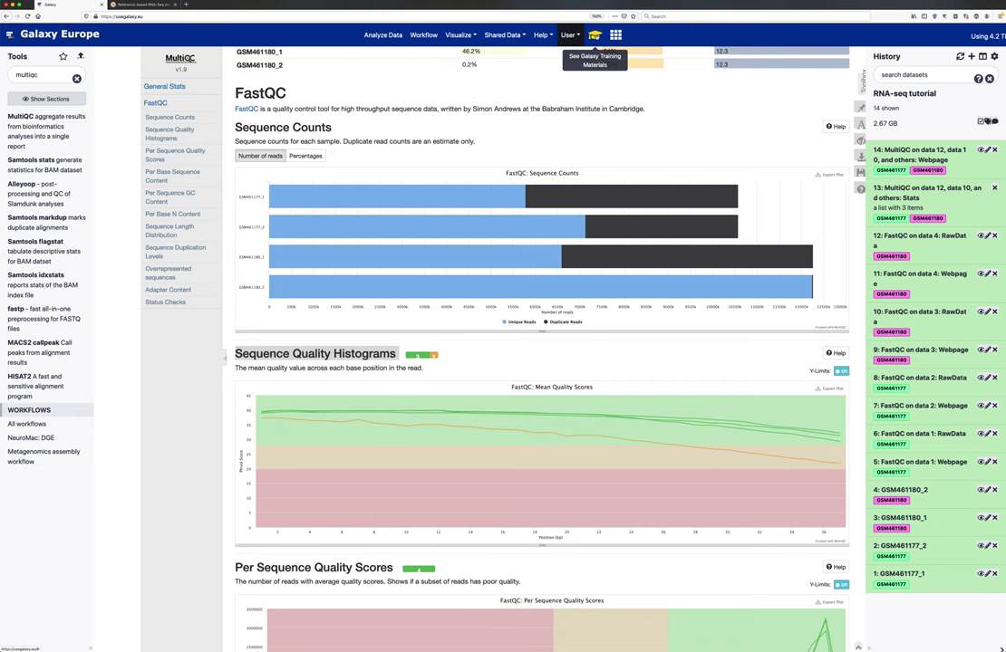
left_click(595, 36)
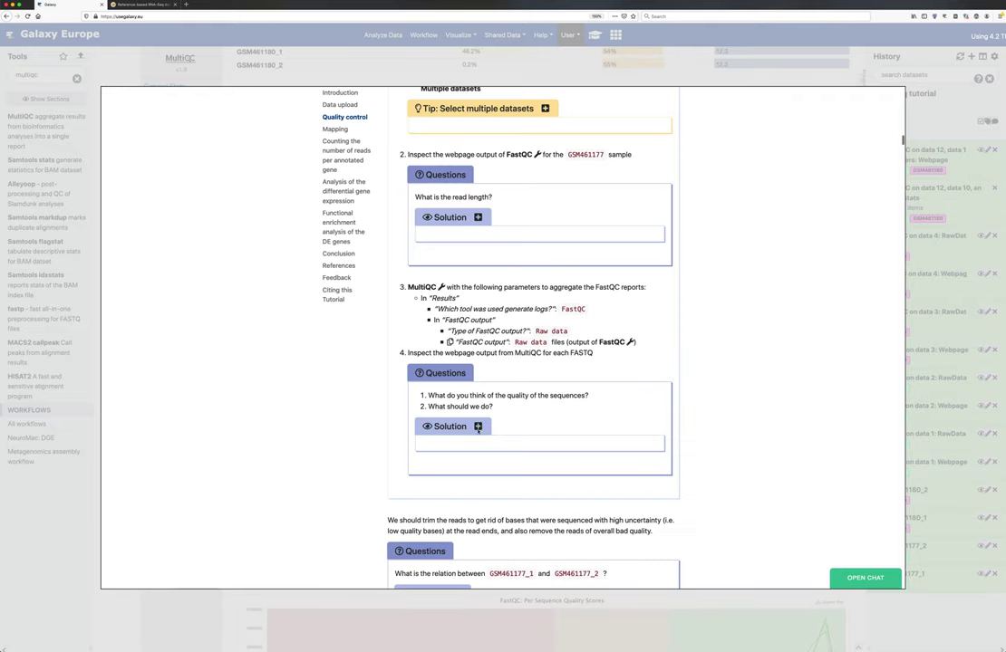
left_click(477, 426)
scroll(527, 455, "down", 3)
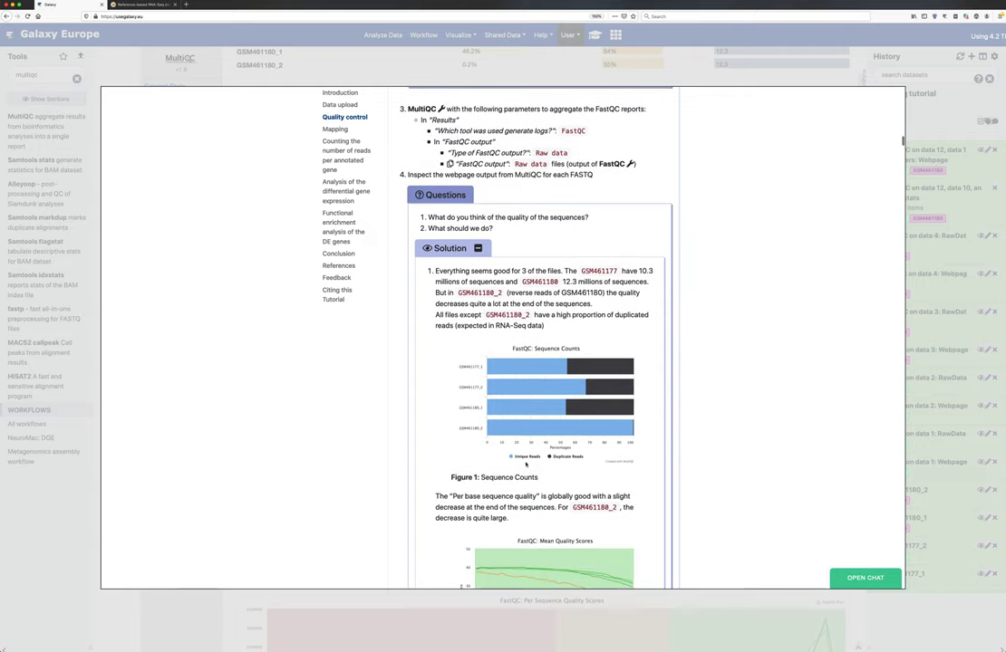
scroll(538, 409, "down", 3)
scroll(539, 409, "down", 8)
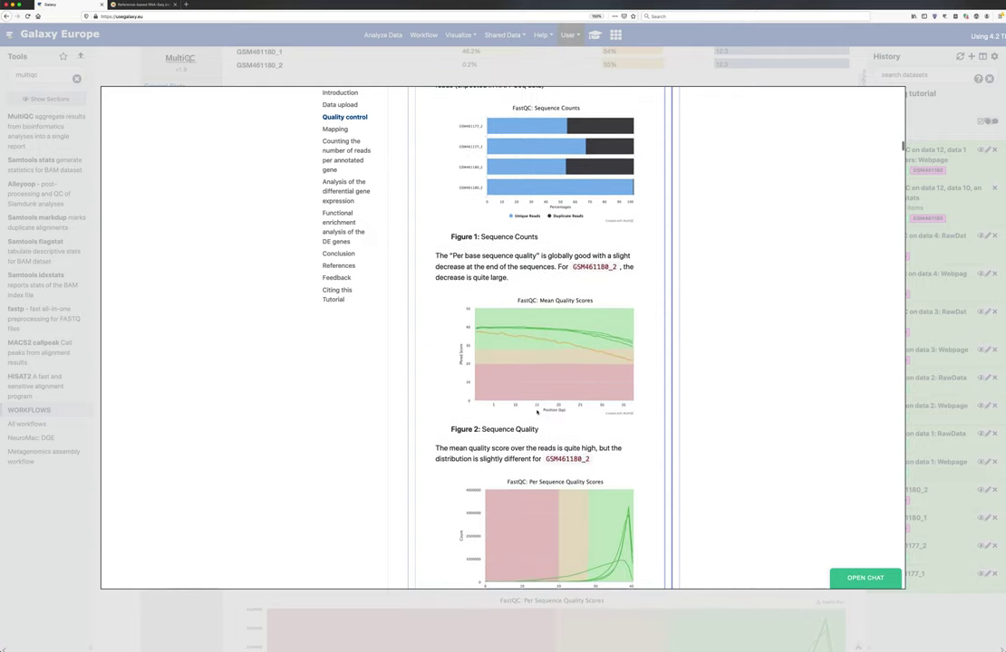
scroll(537, 412, "down", 4)
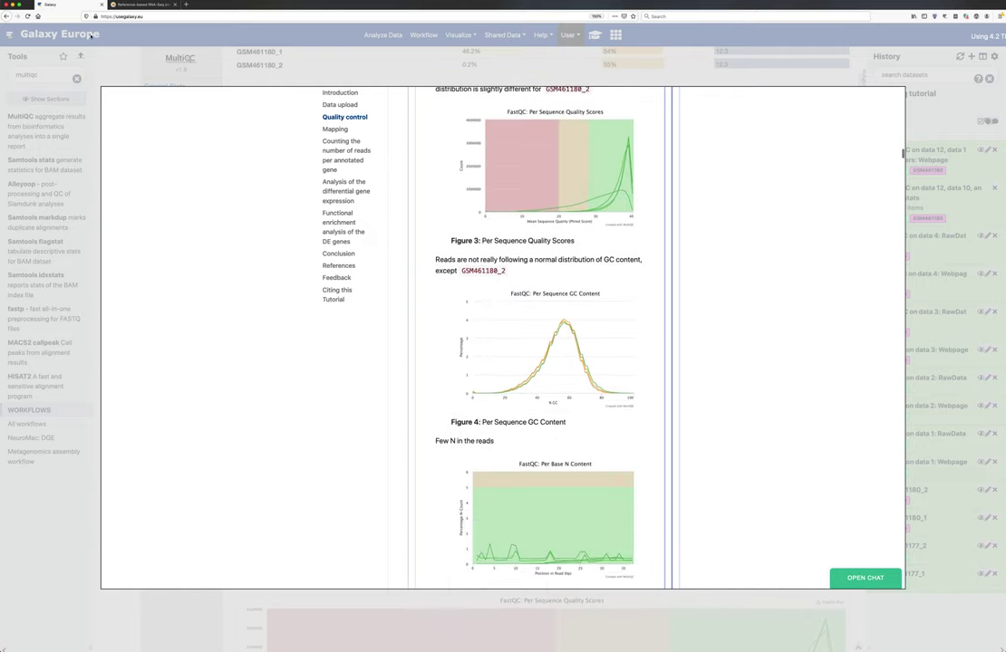
key("Escape")
Examine the MultiQC report's mean quality, per-sequence quality scores, per-base sequence content and per-sequence GC content plots.
scroll(546, 413, "down", 4)
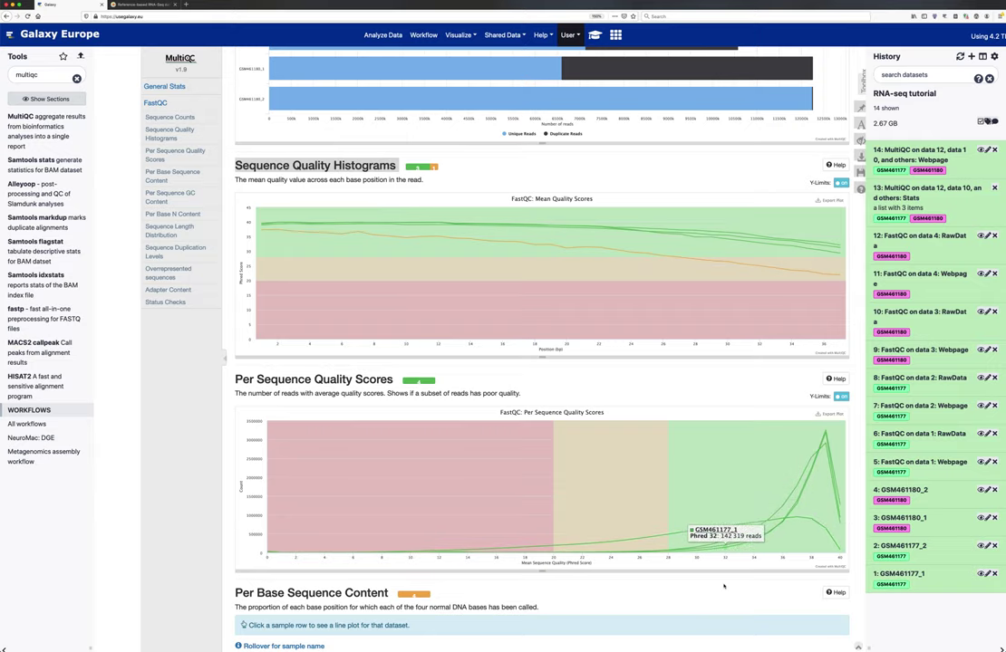
scroll(727, 523, "down", 3)
scroll(765, 351, "up", 1)
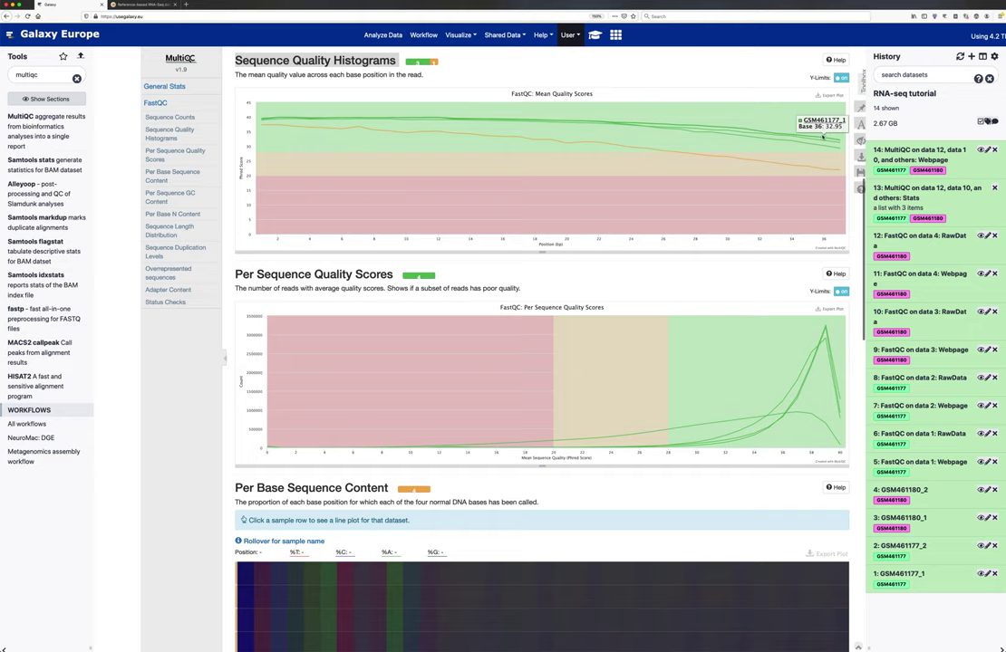
scroll(809, 258, "down", 8)
scroll(809, 258, "down", 1)
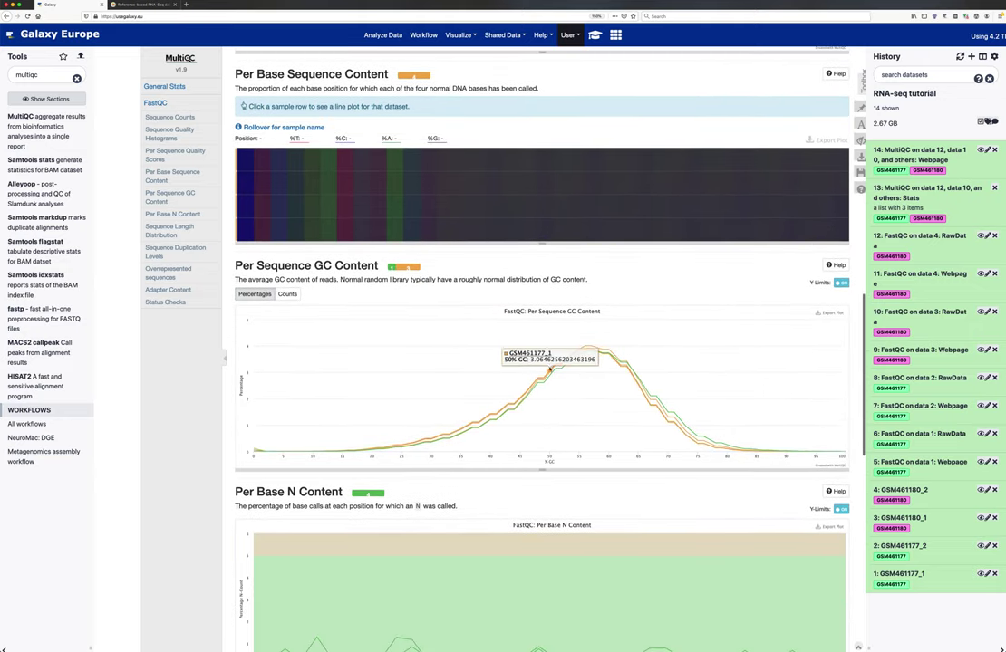
Examine the report's per-base N content, length distribution, duplication levels, overrepresented sequences, adapter content and status checks, and return to the GC content plot.
scroll(559, 377, "down", 3)
scroll(560, 380, "down", 2)
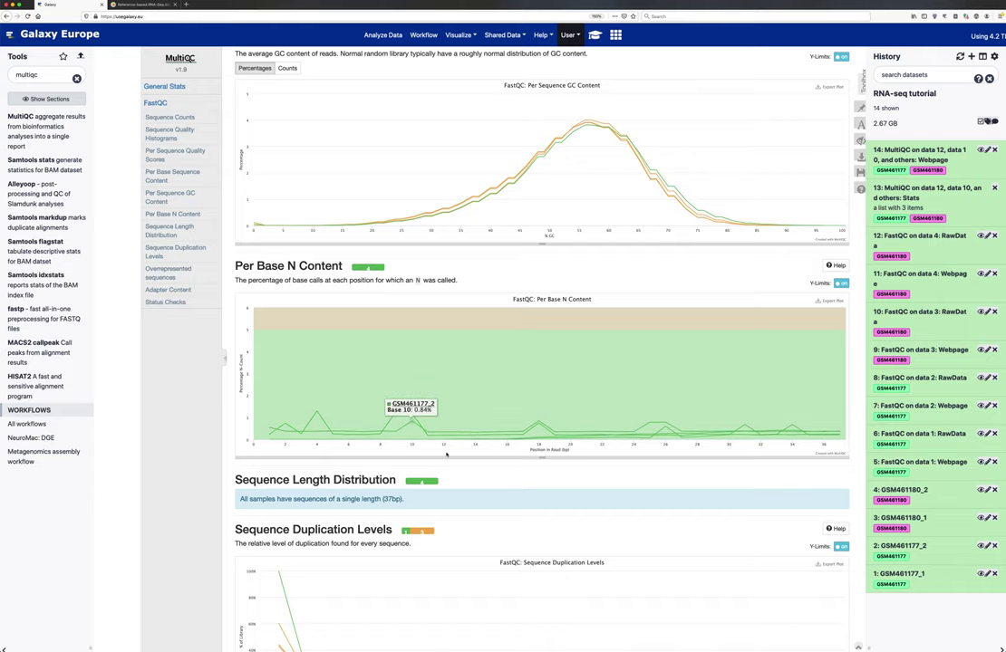
scroll(399, 415, "down", 4)
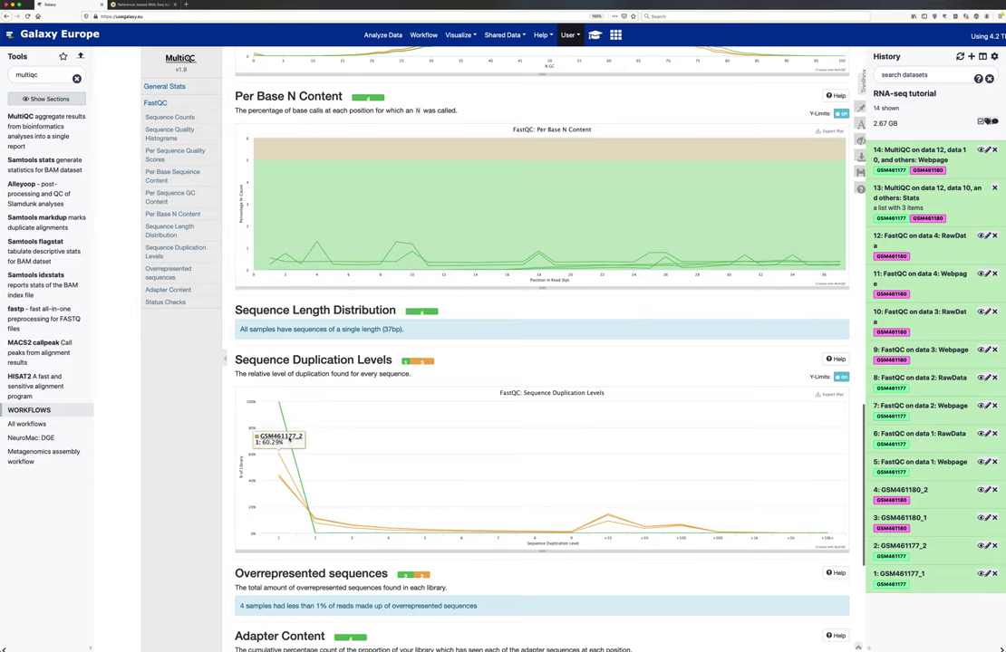
scroll(292, 435, "down", 5)
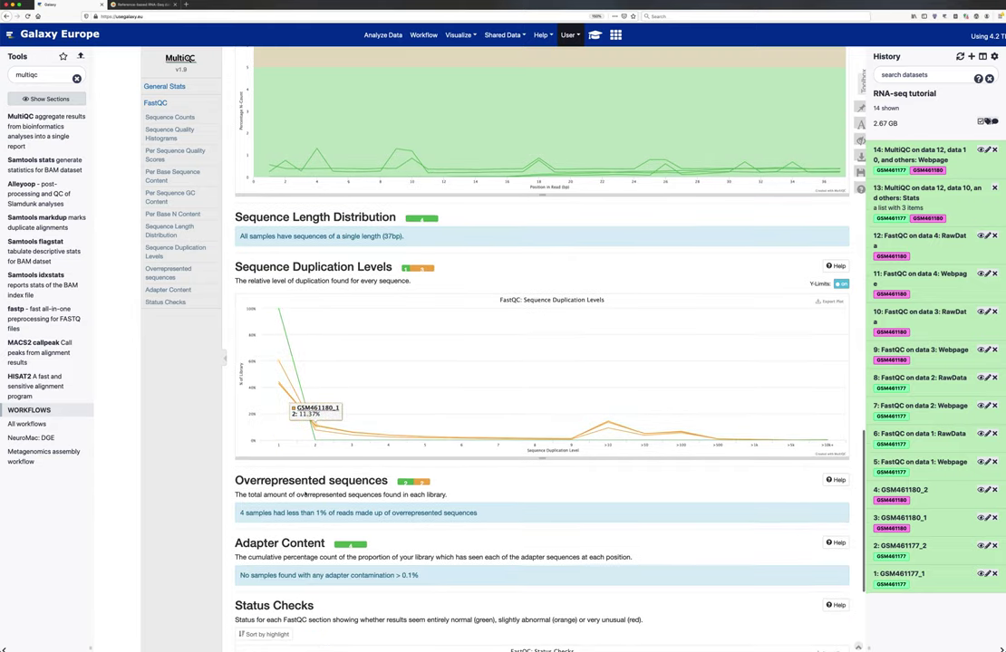
scroll(306, 494, "down", 3)
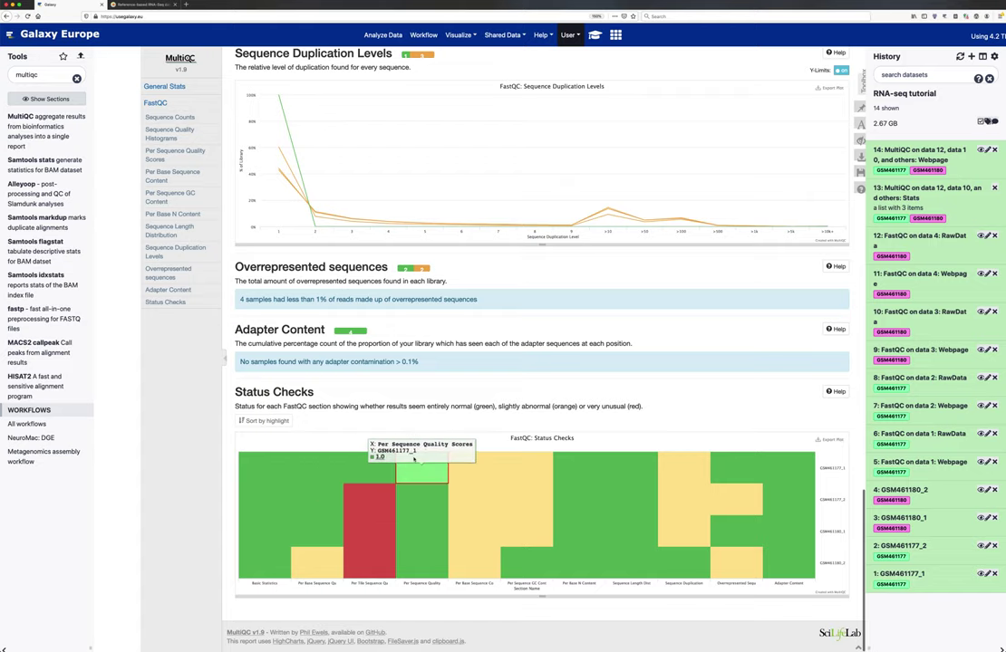
scroll(422, 449, "up", 10)
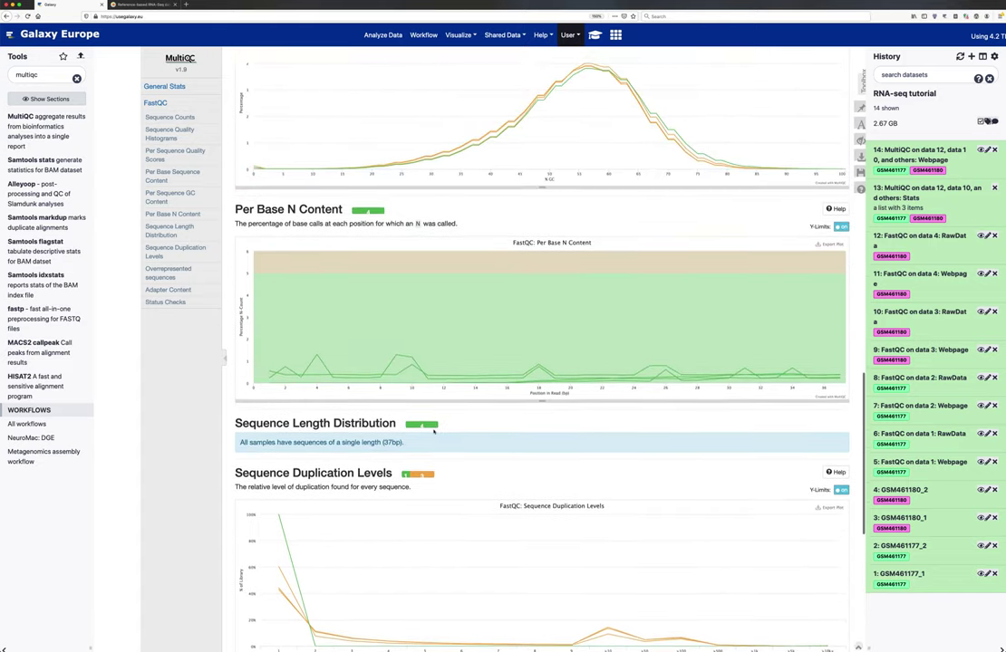
scroll(434, 432, "up", 5)
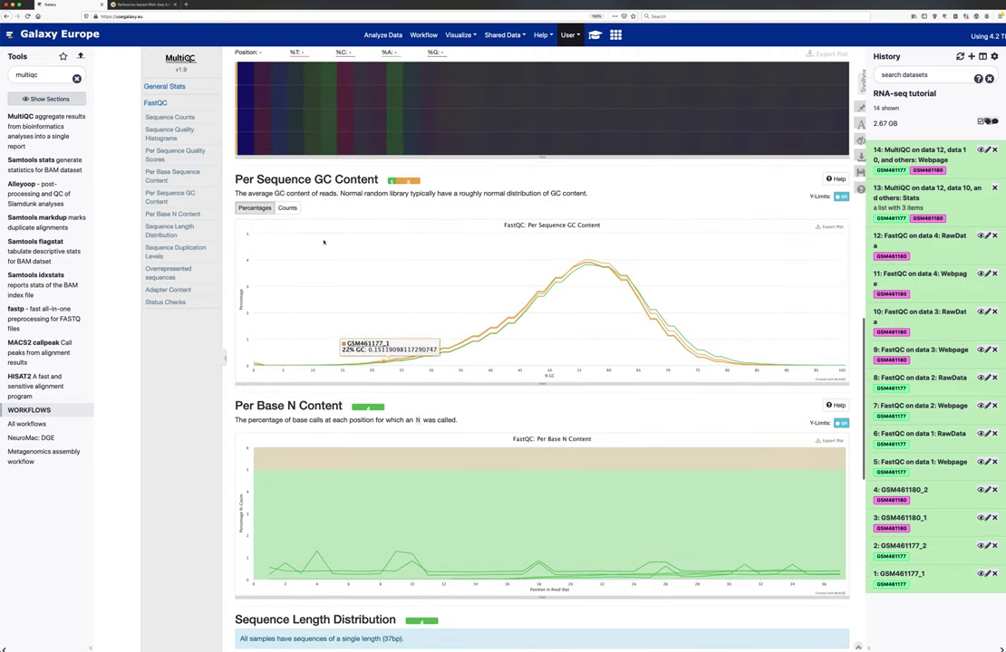
Reopen the tutorial, review the MultiQC solution figures and read on to the read-trimming advice and the GSM461177_1/GSM461177_2 question.
left_click(594, 34)
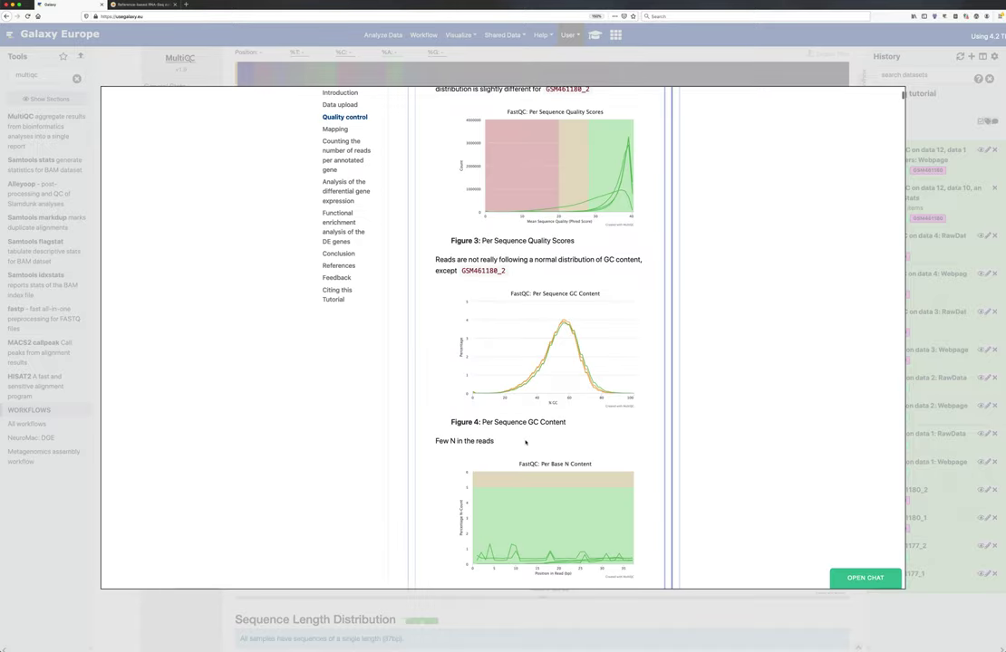
scroll(522, 441, "up", 3)
scroll(522, 442, "up", 5)
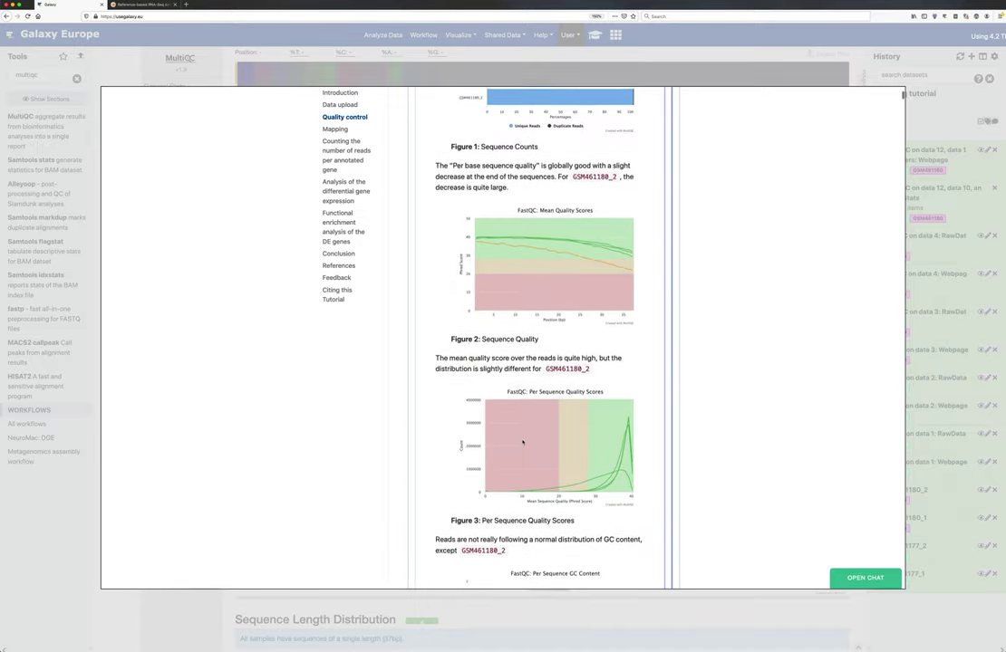
scroll(493, 351, "down", 2)
scroll(497, 353, "down", 10)
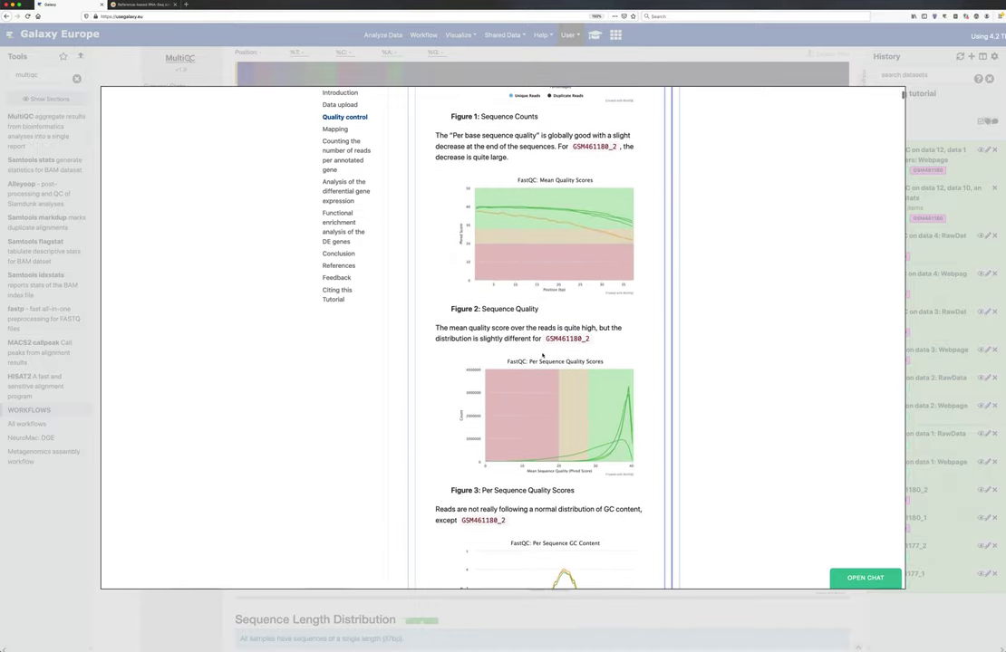
scroll(544, 356, "down", 3)
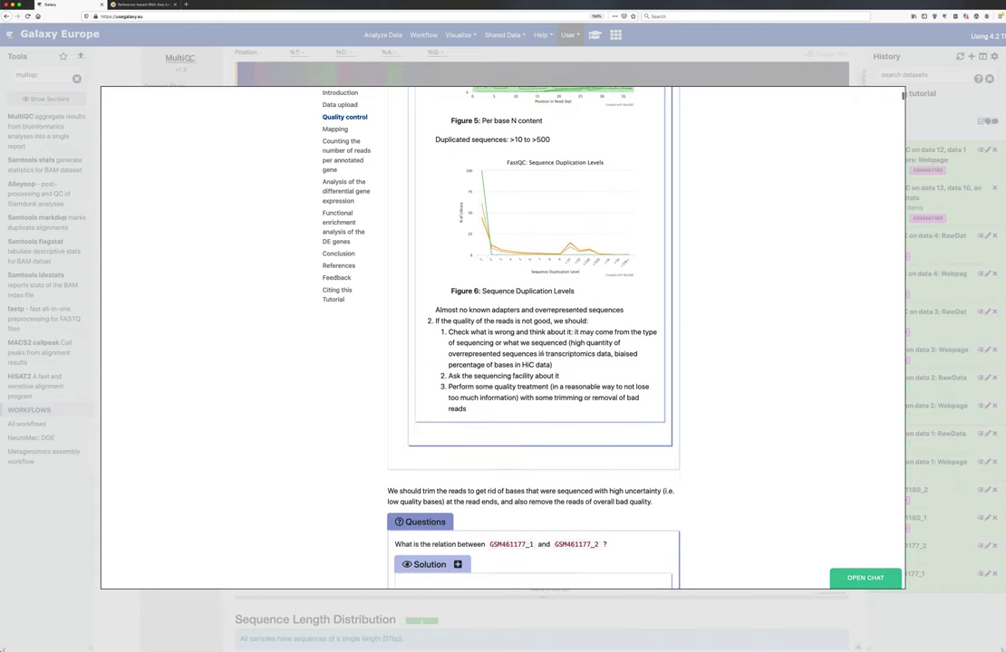
scroll(542, 354, "down", 2)
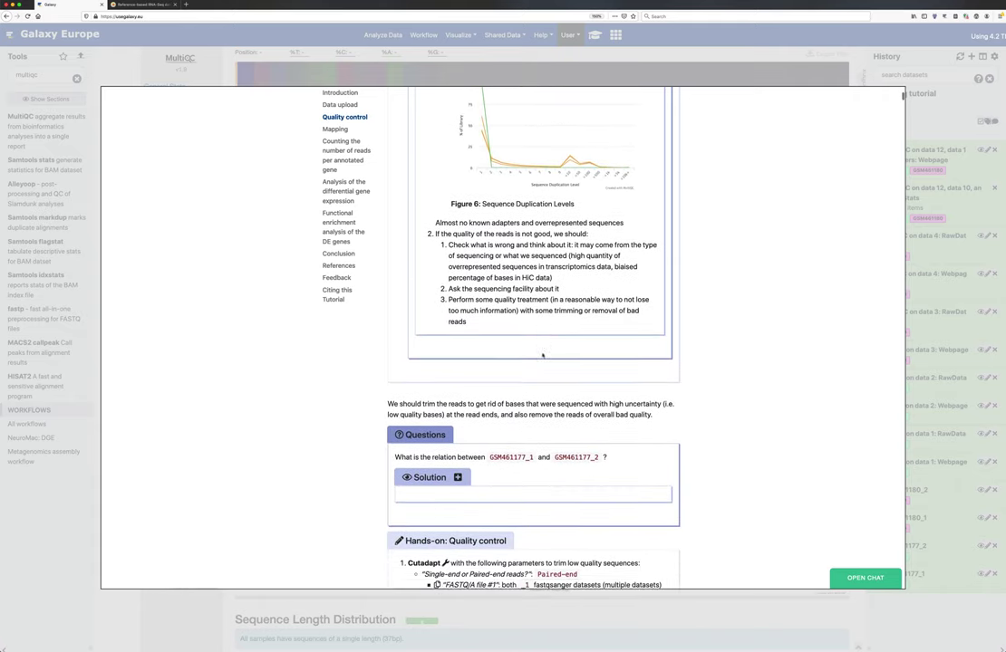
scroll(510, 405, "down", 1)
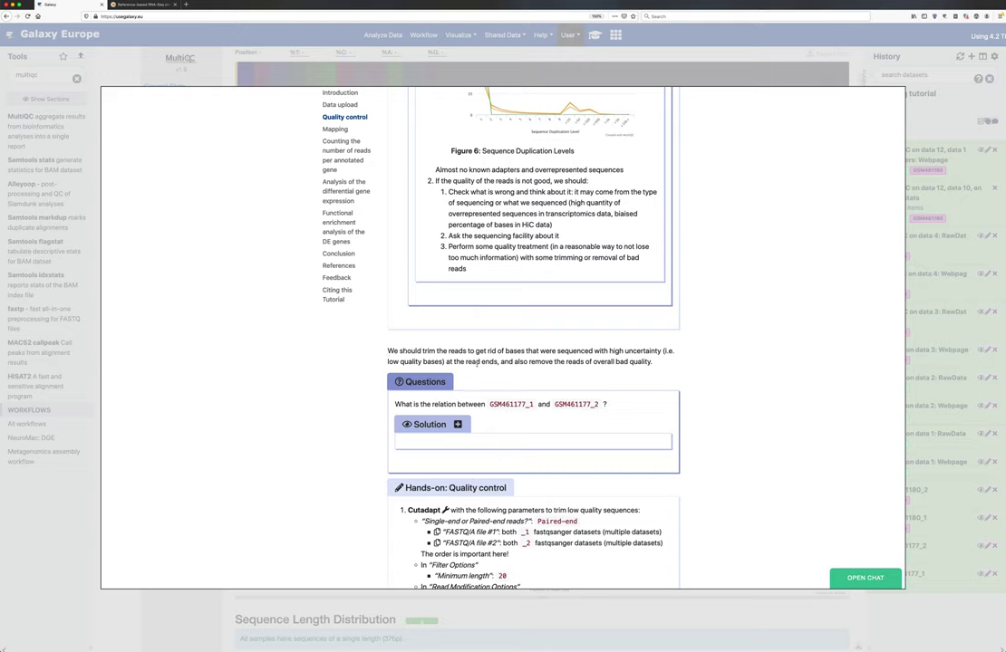
Reveal the solution on the relation between GSM461177_1 and GSM461177_2, read it and the Cutadapt instructions, and close the tutorial.
triple_click(434, 407)
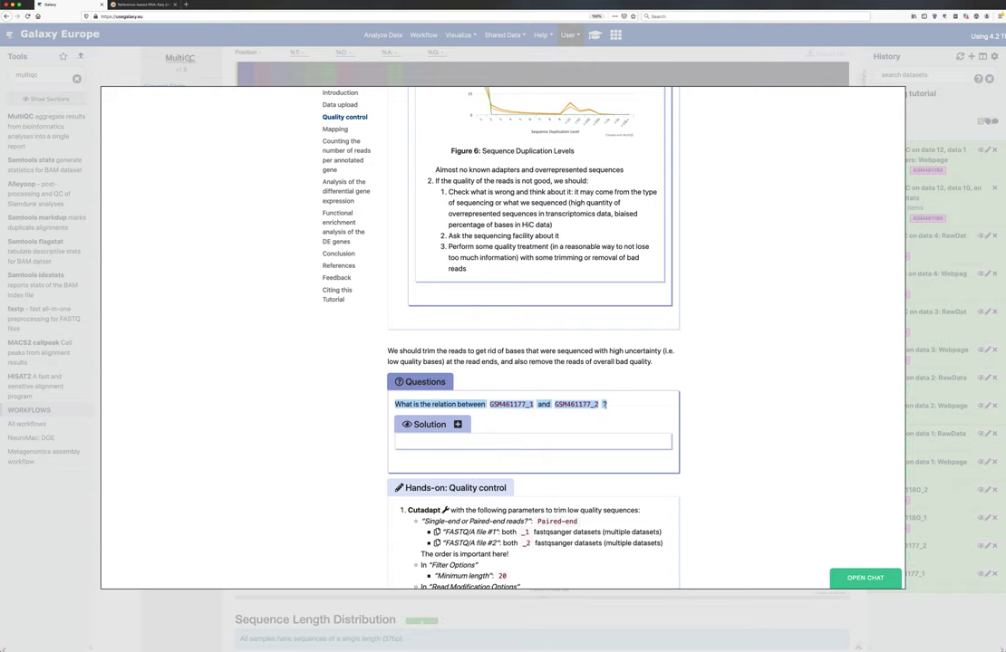
left_click(531, 414)
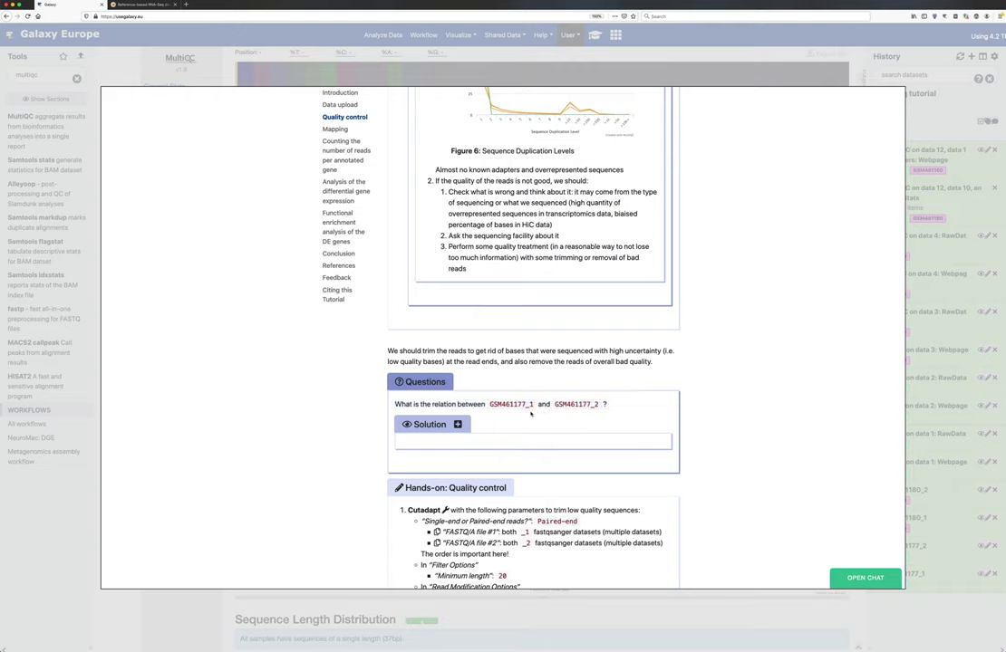
double_click(528, 405)
scroll(597, 406, "down", 1)
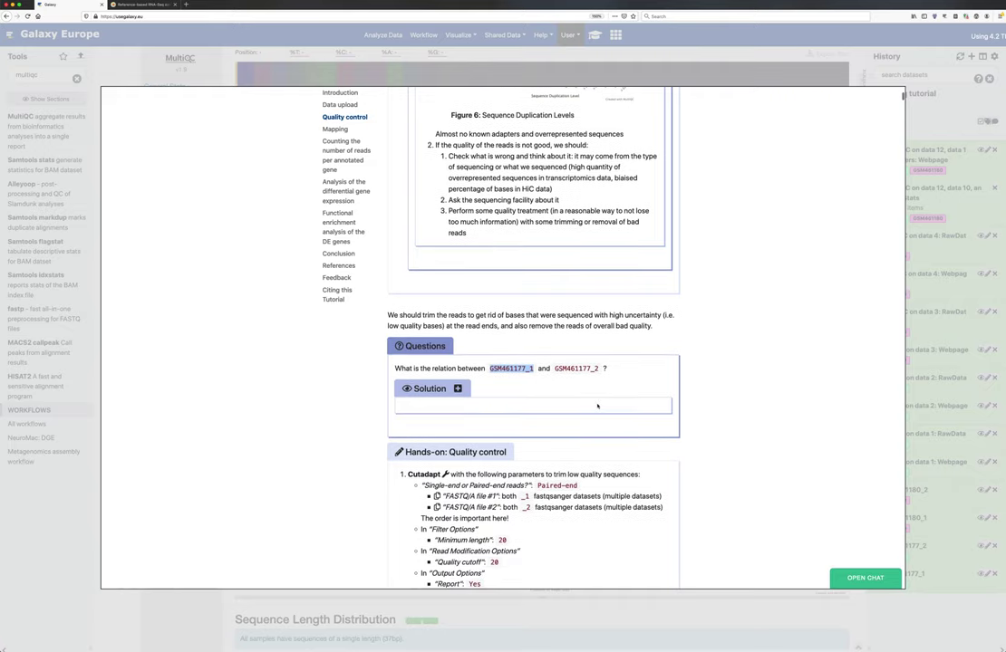
left_click(458, 389)
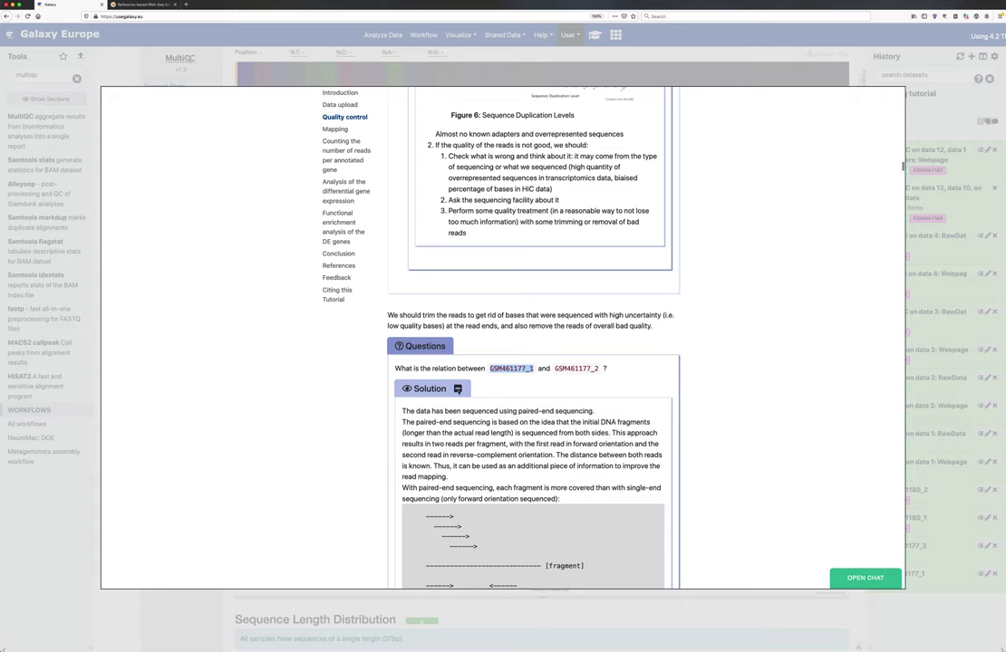
scroll(484, 387, "down", 3)
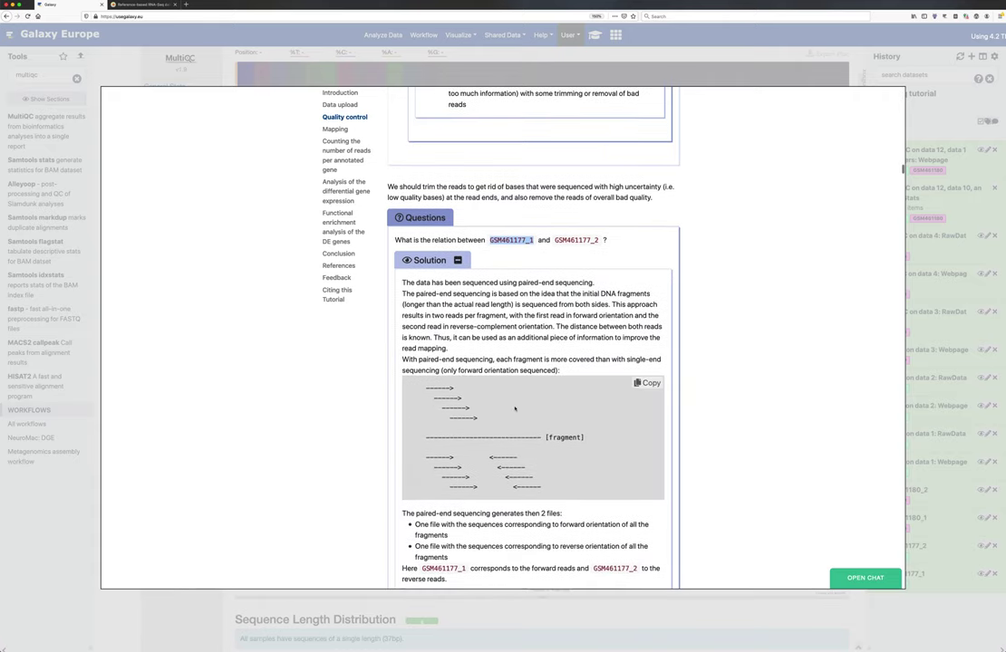
scroll(499, 399, "down", 5)
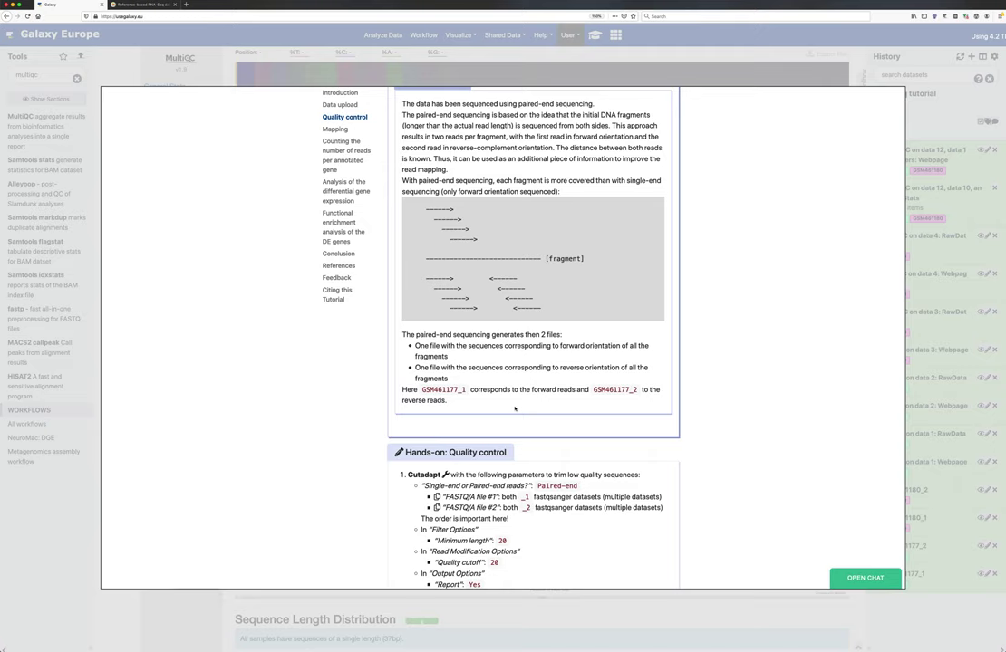
scroll(517, 409, "down", 1)
scroll(530, 439, "down", 2)
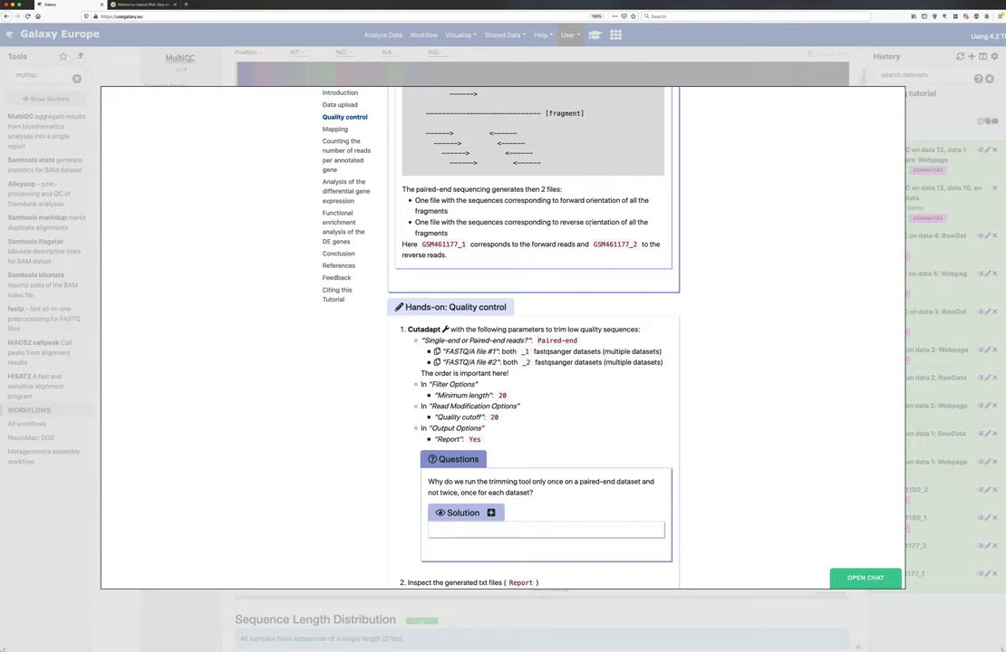
left_click(610, 60)
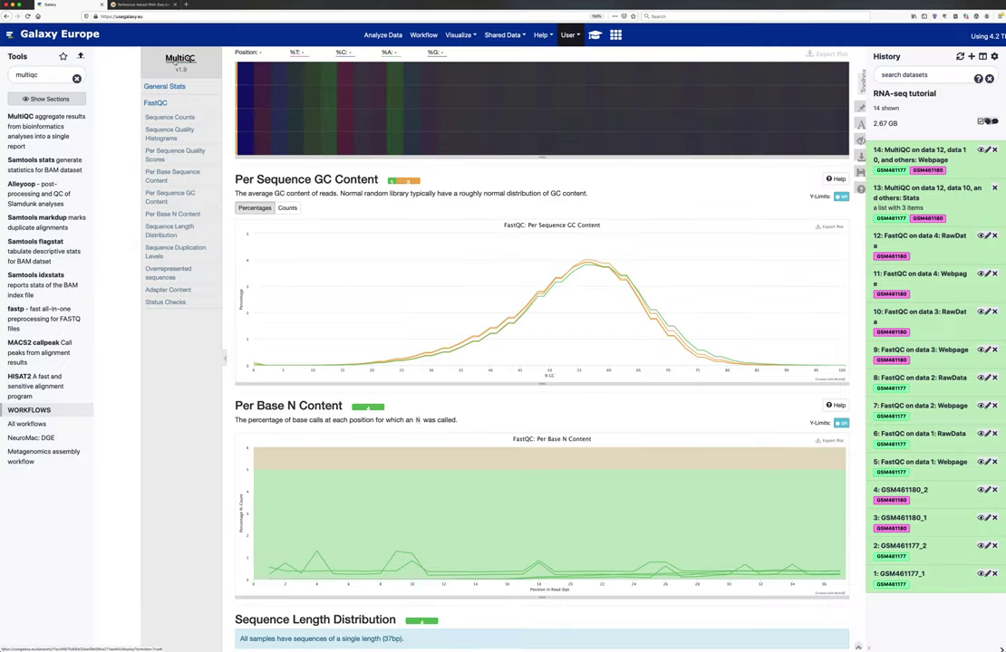
Search the tools for cutadapt, open the Cutadapt tool and set the read type to Paired-end.
double_click(40, 78)
type("c")
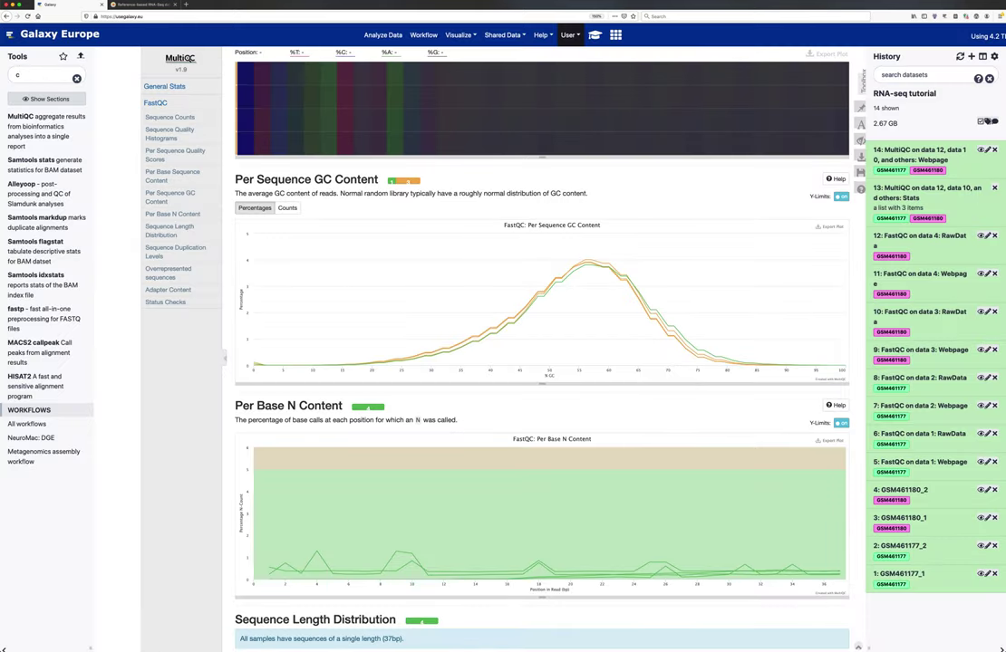
type("utadapt")
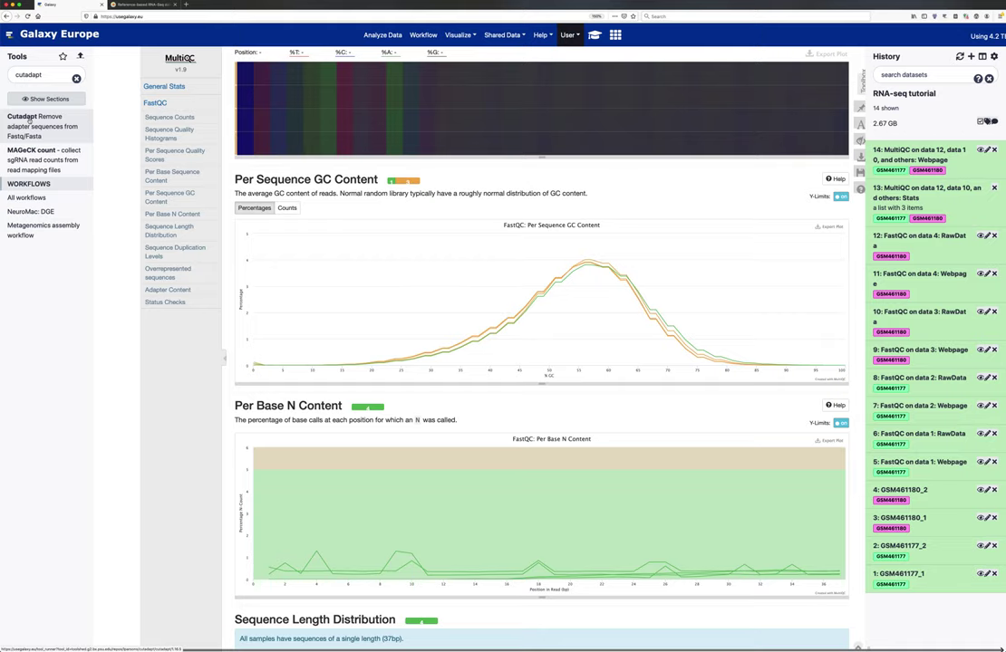
left_click(27, 117)
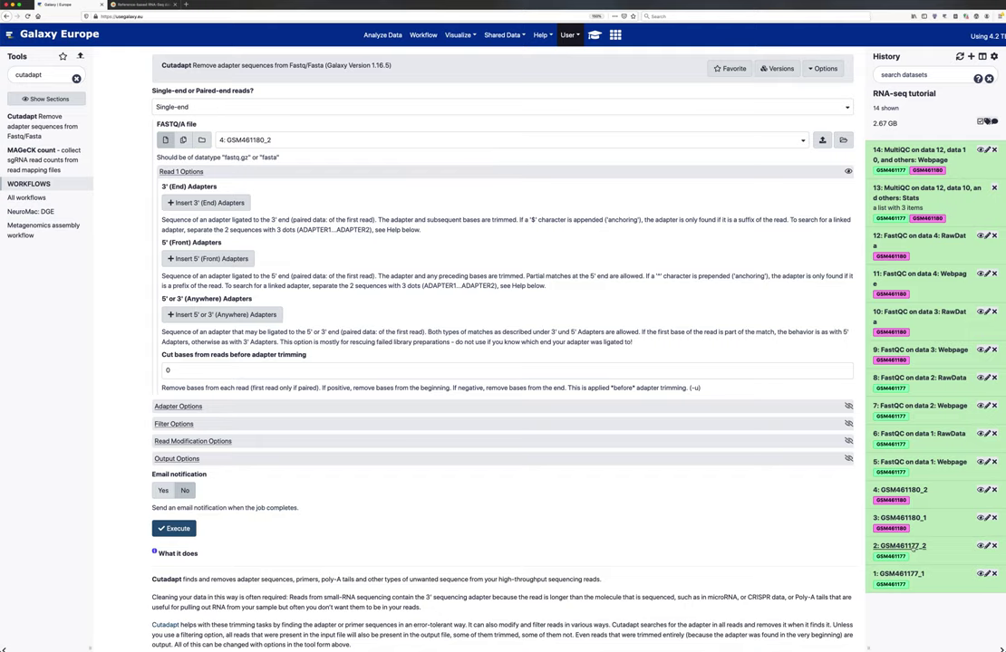
left_click(163, 107)
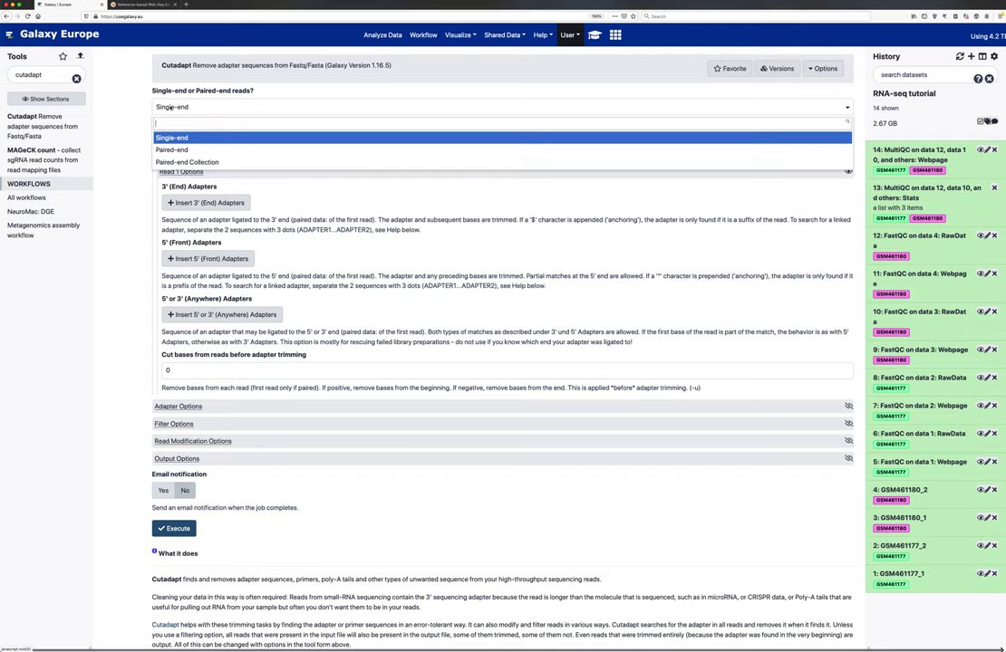
left_click(181, 150)
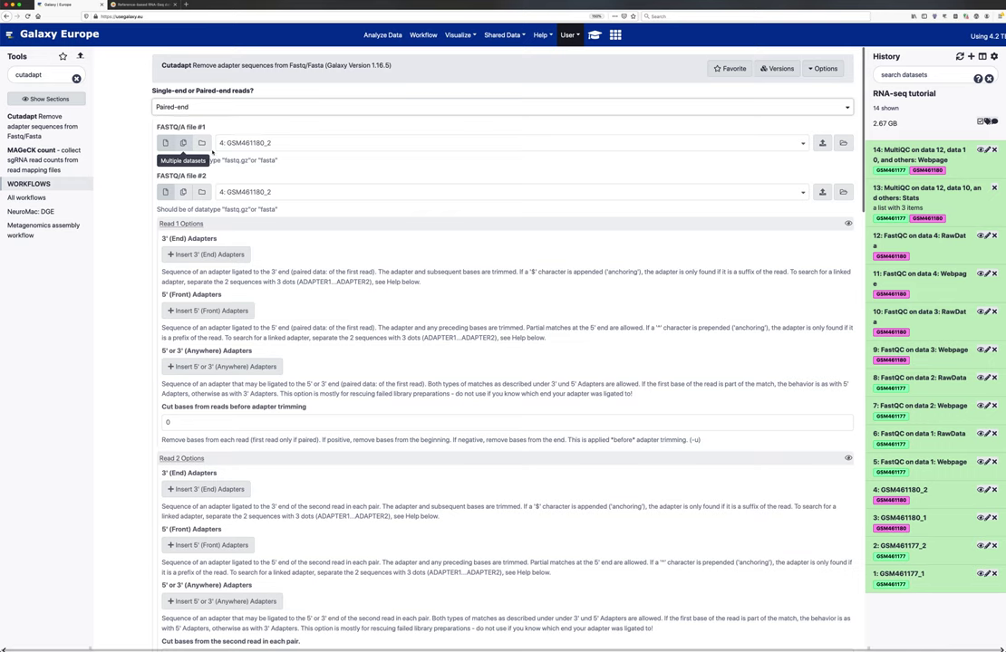
Set FASTQ/A file #1 to multiple datasets and select GSM461180_1 and GSM461177_1.
left_click(183, 144)
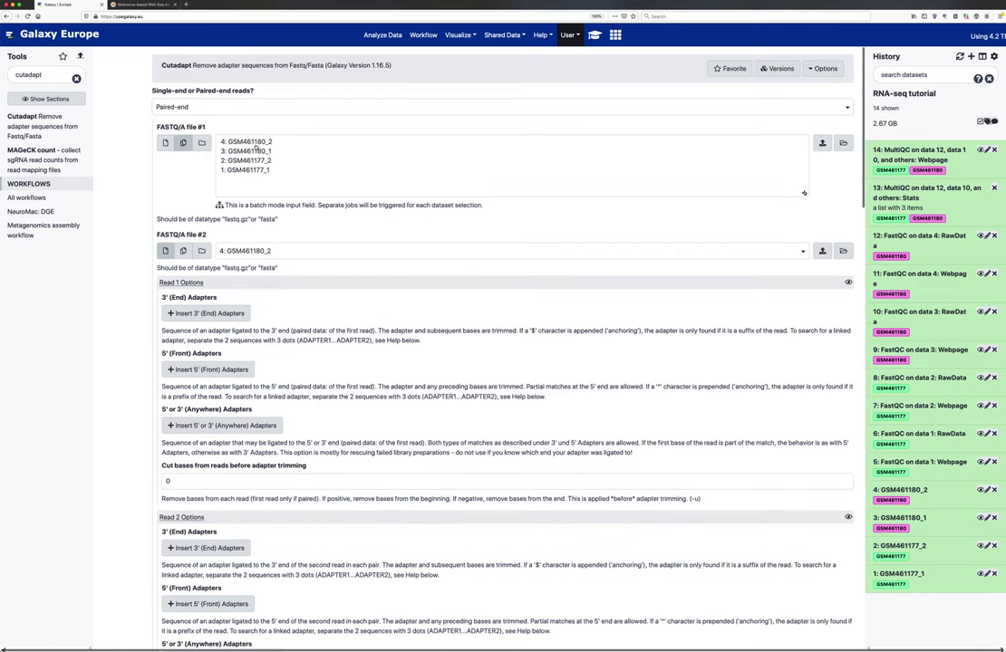
left_click(232, 151)
left_click(263, 171, "super")
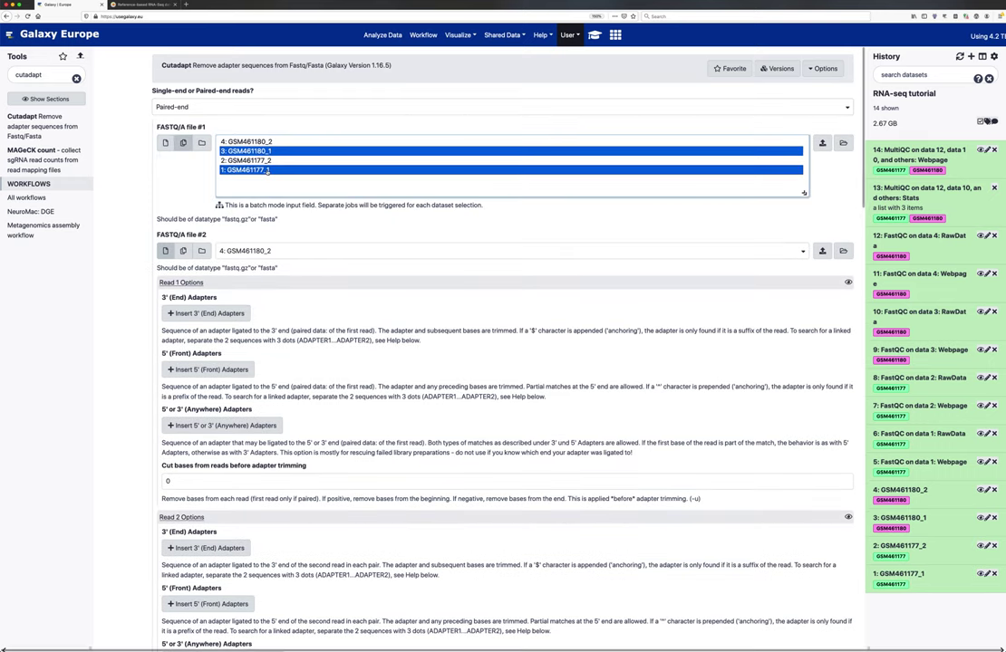
left_click(199, 127)
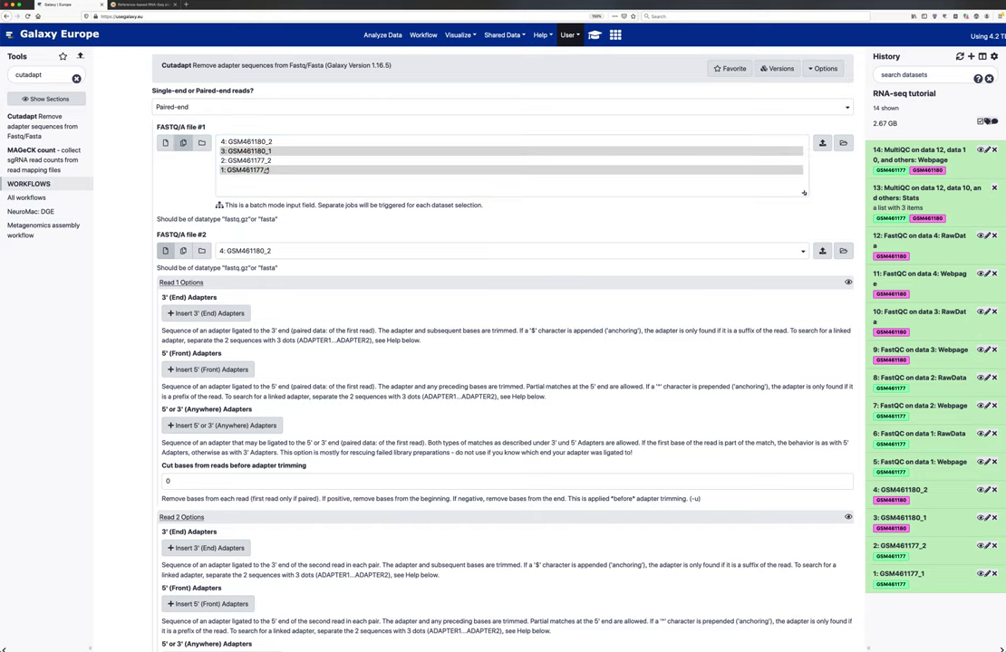
Set FASTQ/A file #2 to multiple datasets and select GSM461180_2 and GSM461177_2.
left_click(183, 251)
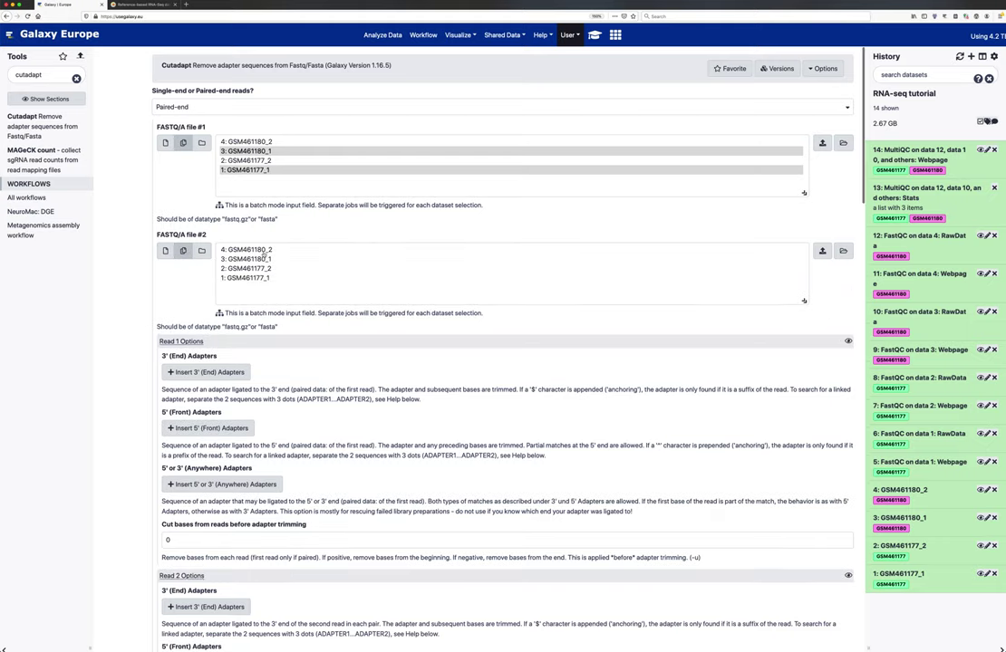
left_click(261, 250)
left_click(266, 269, "super")
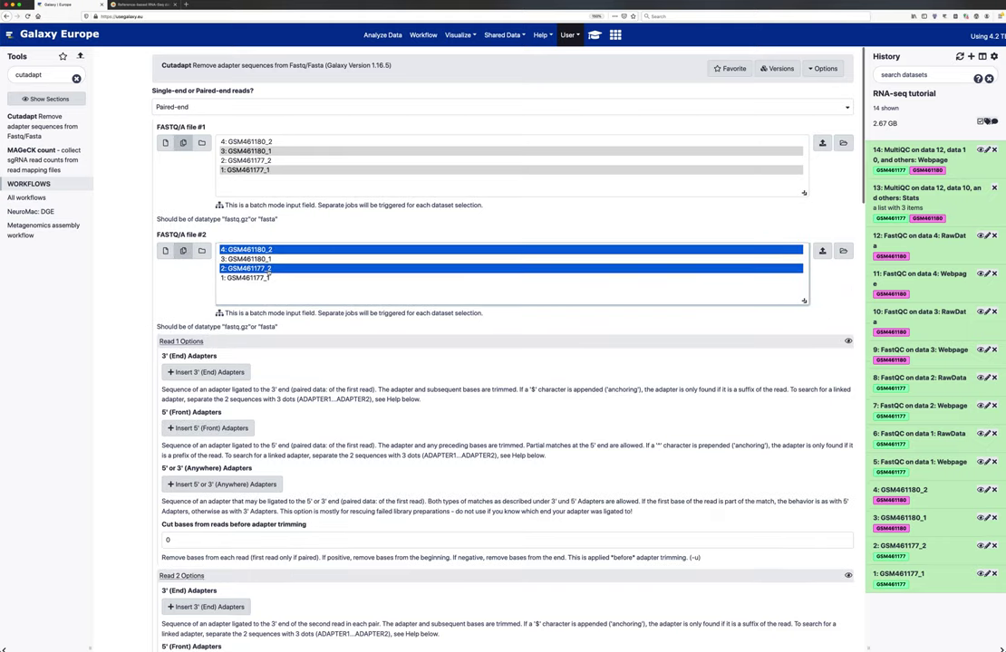
Check the tutorial's Cutadapt settings for filter, read modification and output options, and return to the tool form.
scroll(246, 235, "down", 2)
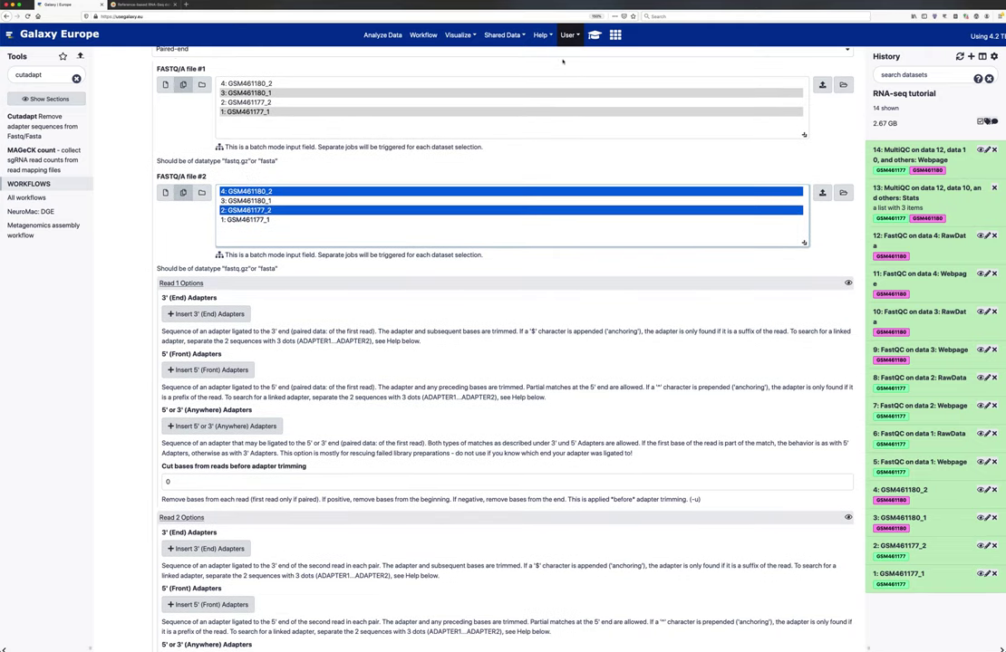
left_click(595, 35)
scroll(531, 451, "down", 15)
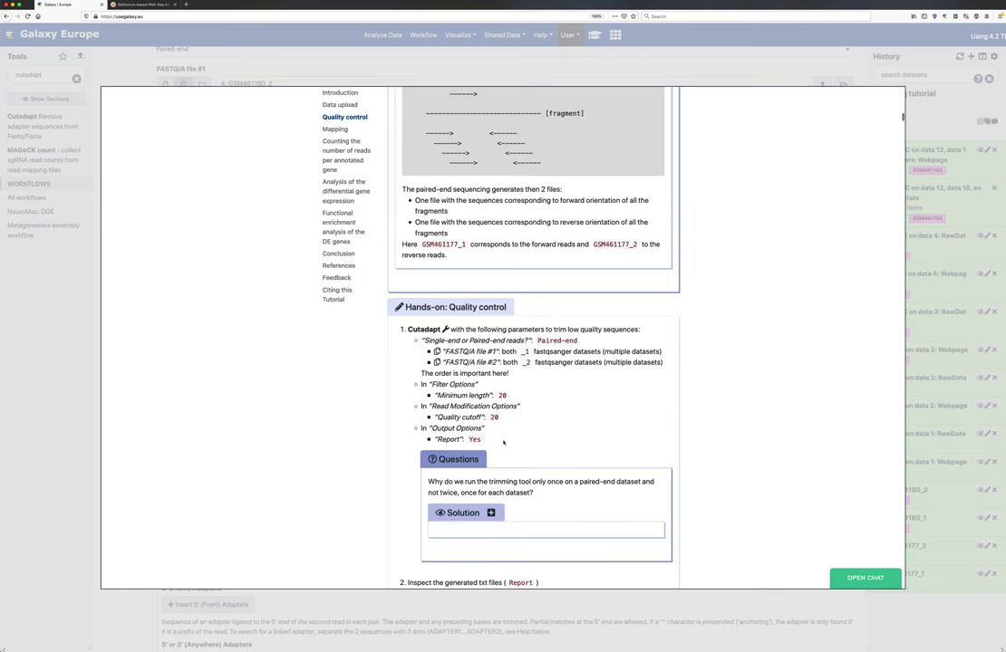
left_click_drag(431, 359, 474, 360)
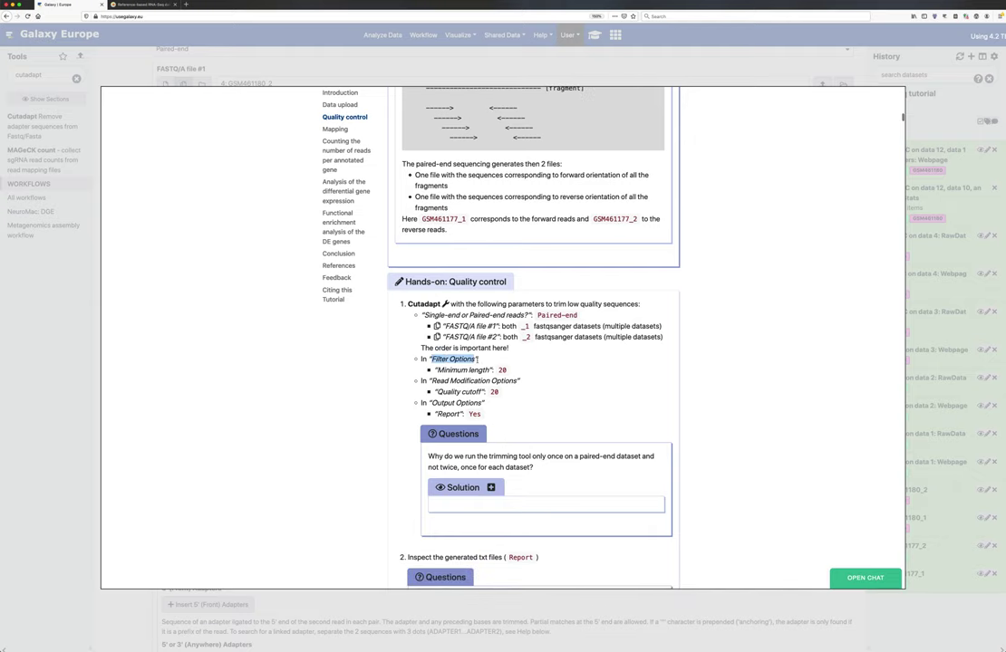
double_click(453, 370)
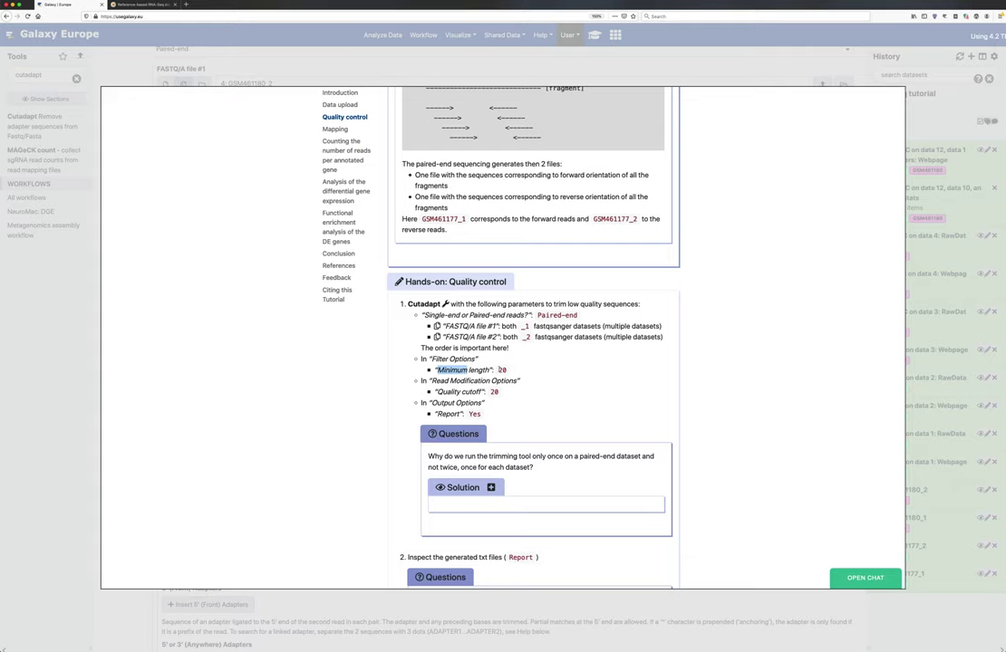
left_click(500, 370)
left_click_drag(431, 381, 518, 381)
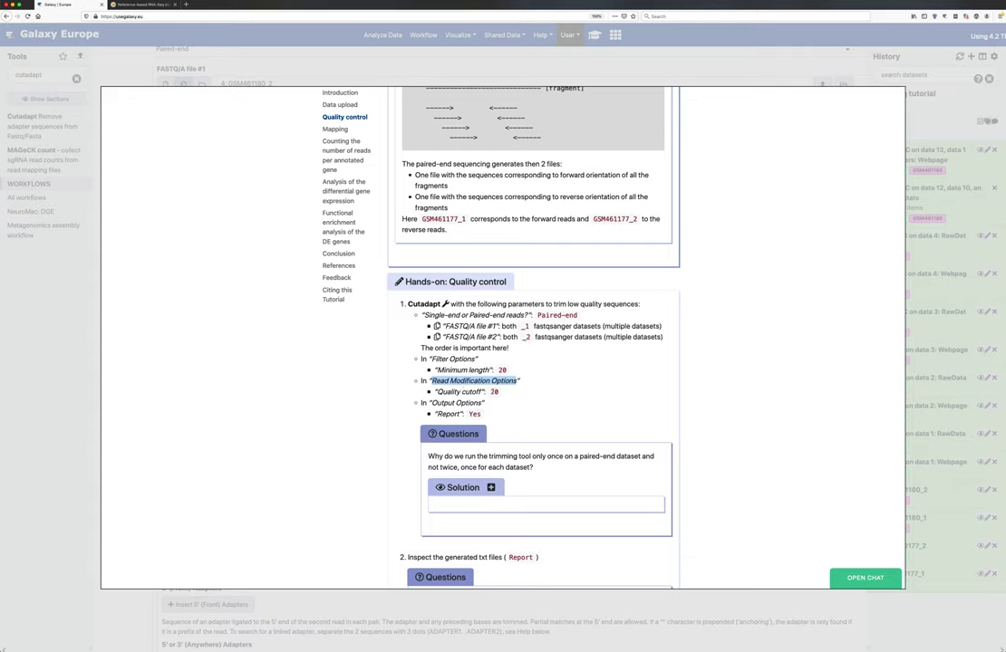
scroll(516, 407, "down", 1)
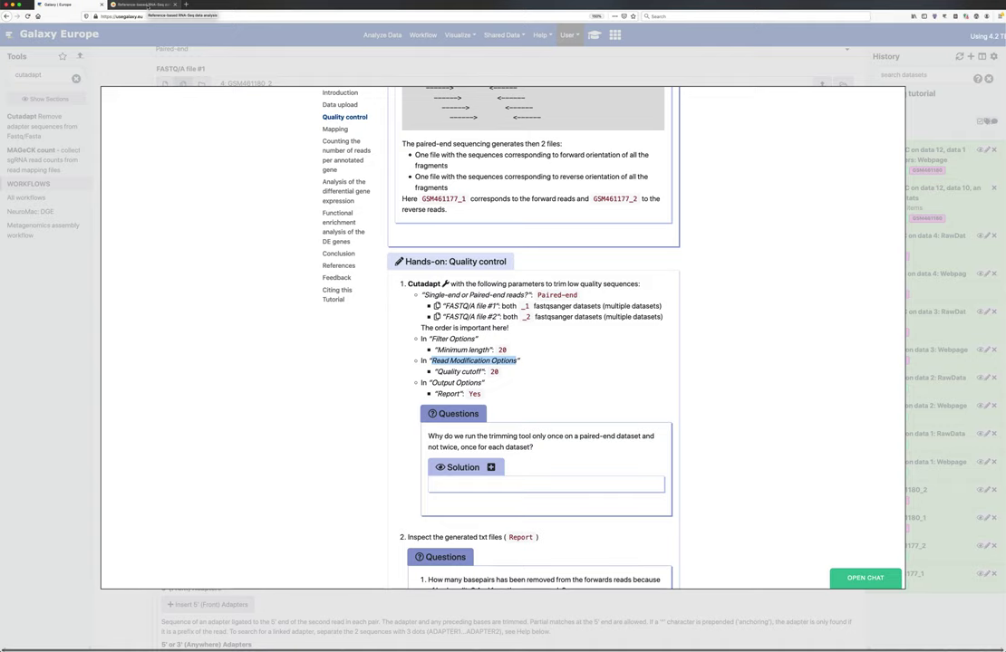
left_click(147, 6)
left_click(68, 6)
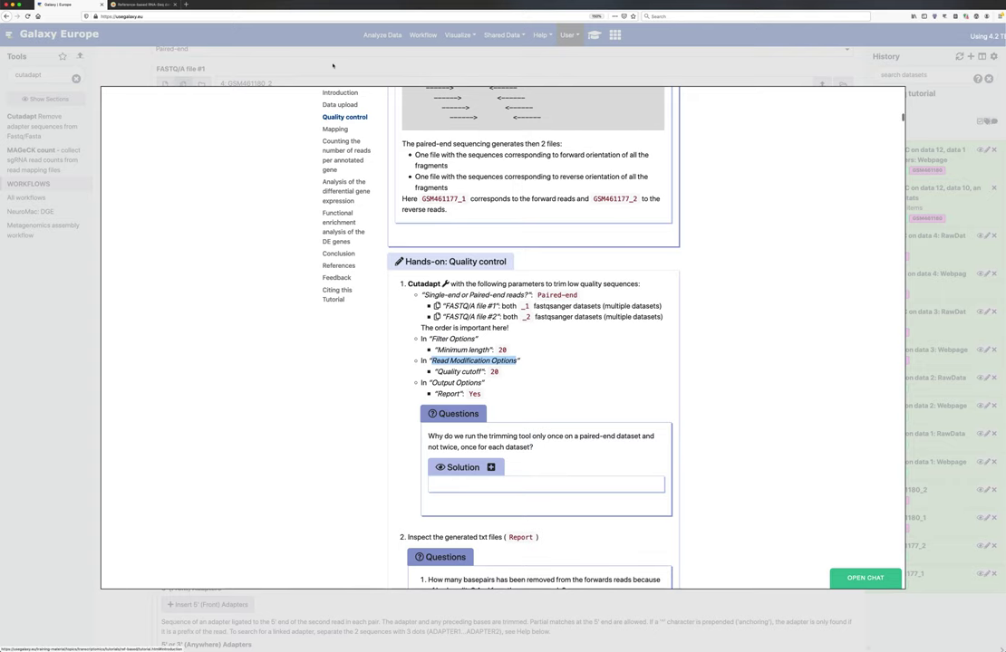
left_click(288, 57)
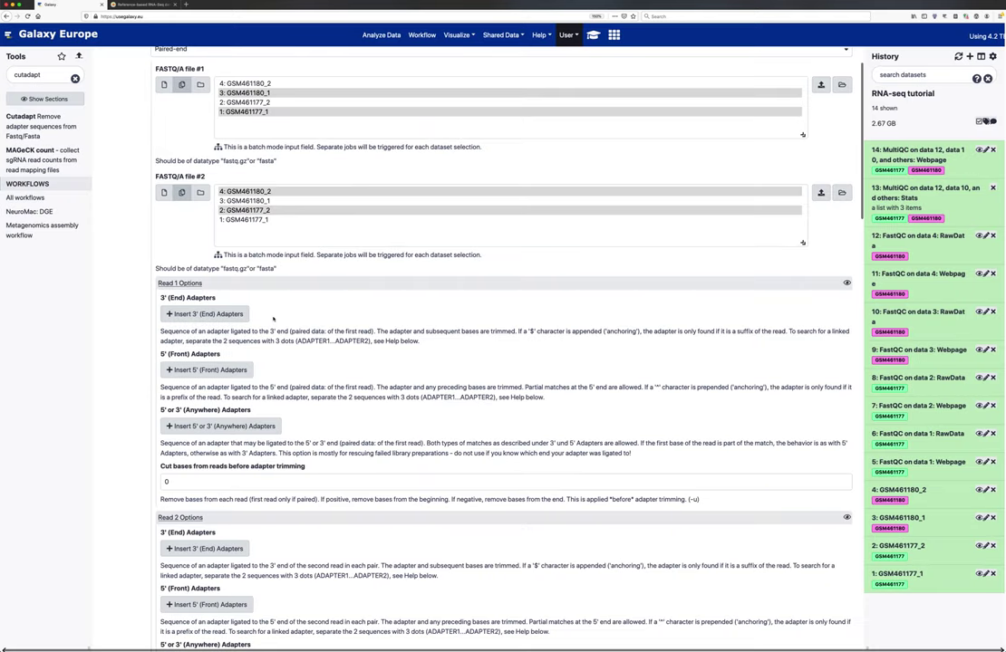
Set the minimum length to 20 in Cutadapt's filter options.
scroll(273, 319, "down", 3)
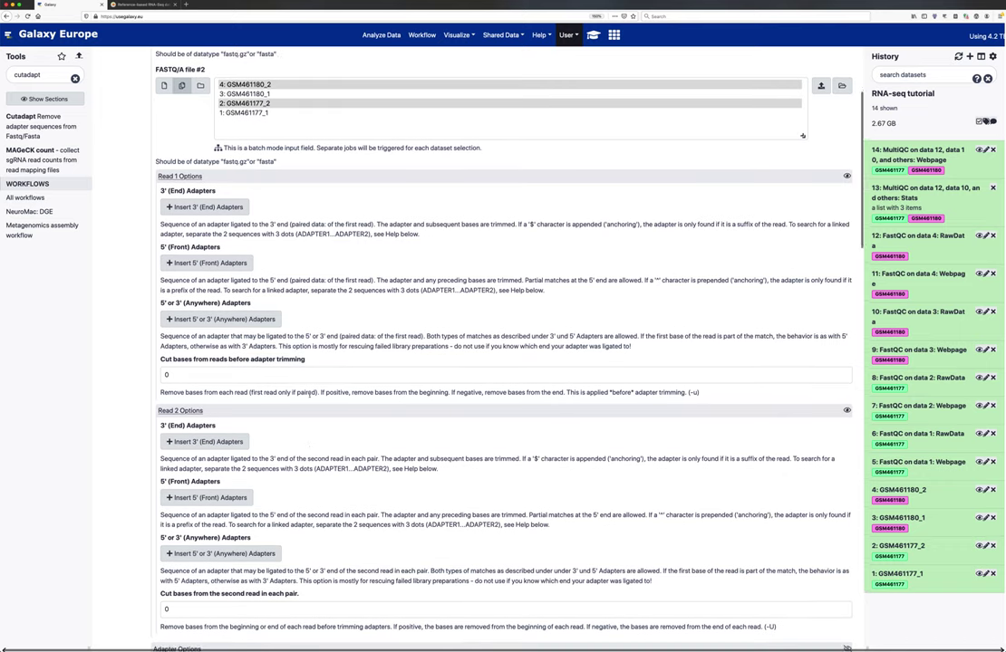
scroll(311, 394, "down", 5)
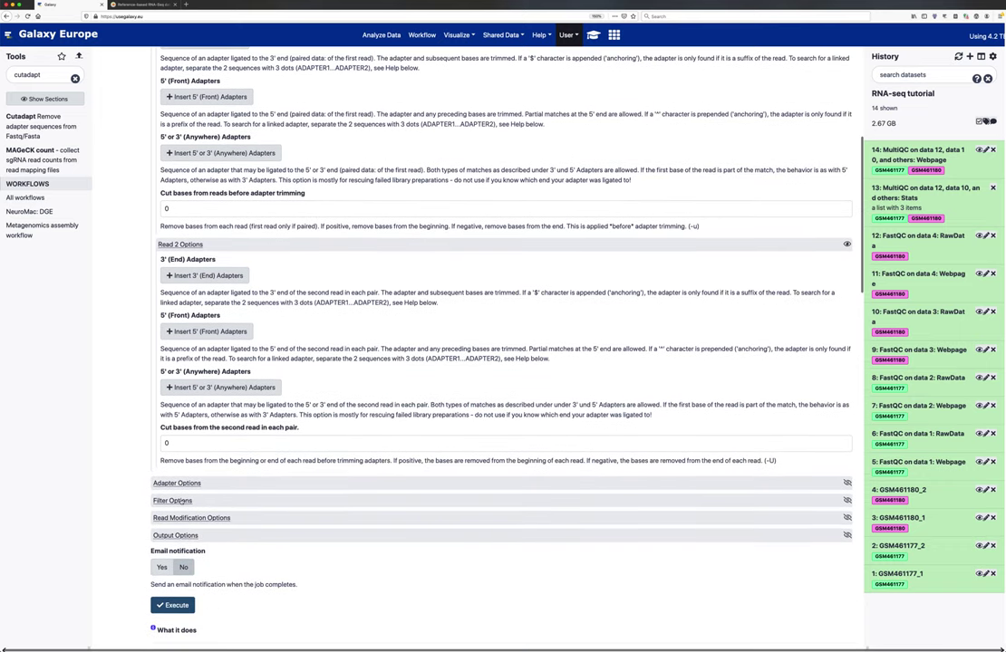
left_click(184, 500)
scroll(191, 512, "down", 4)
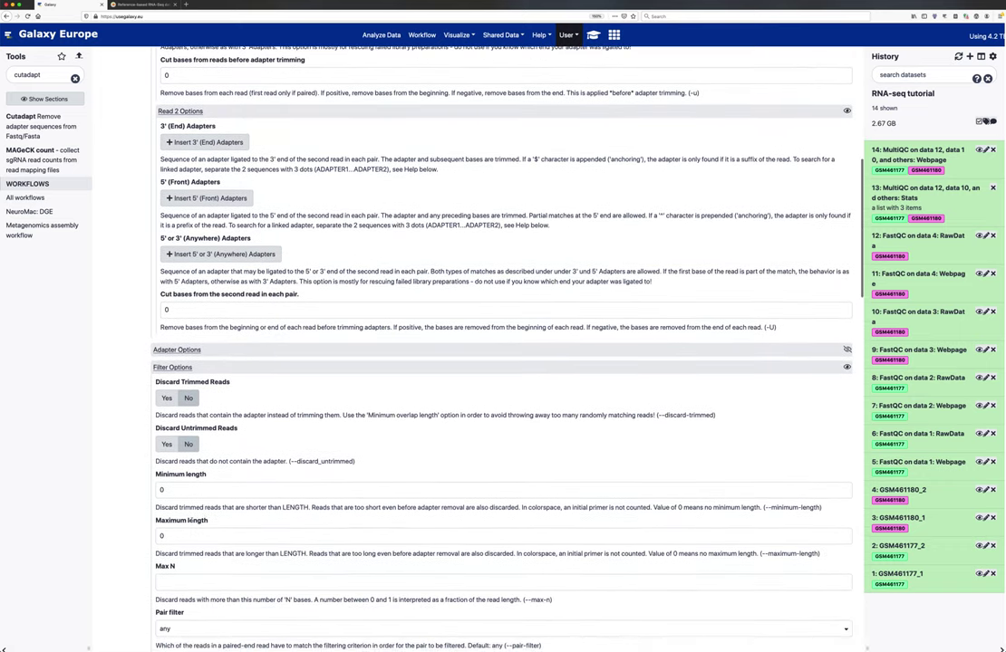
left_click(160, 489)
type("20")
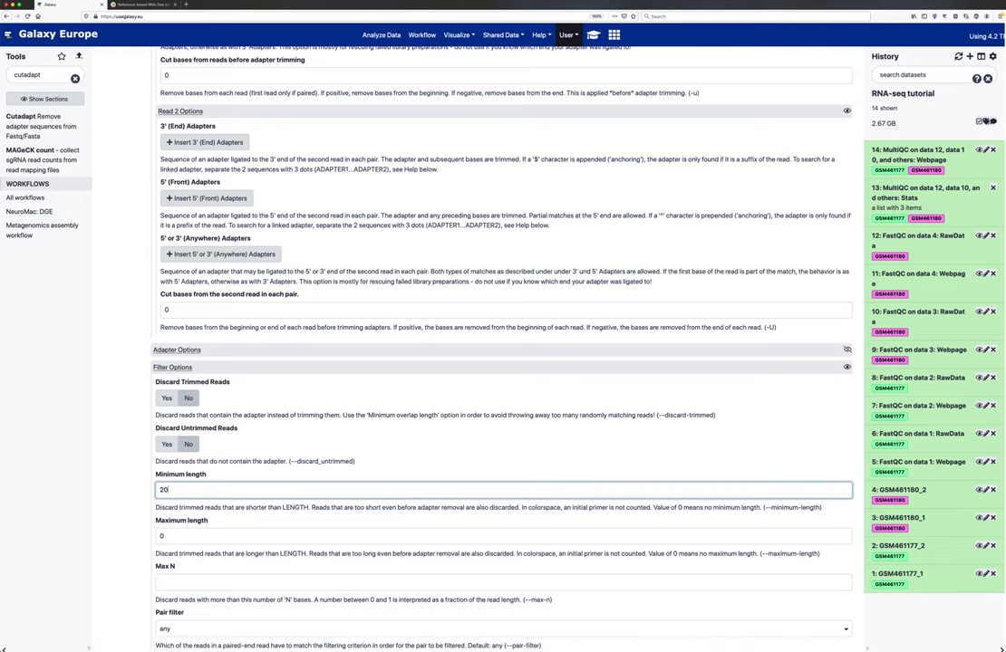
Set the quality cutoff to 20 in Cutadapt's read modification options.
scroll(251, 541, "down", 4)
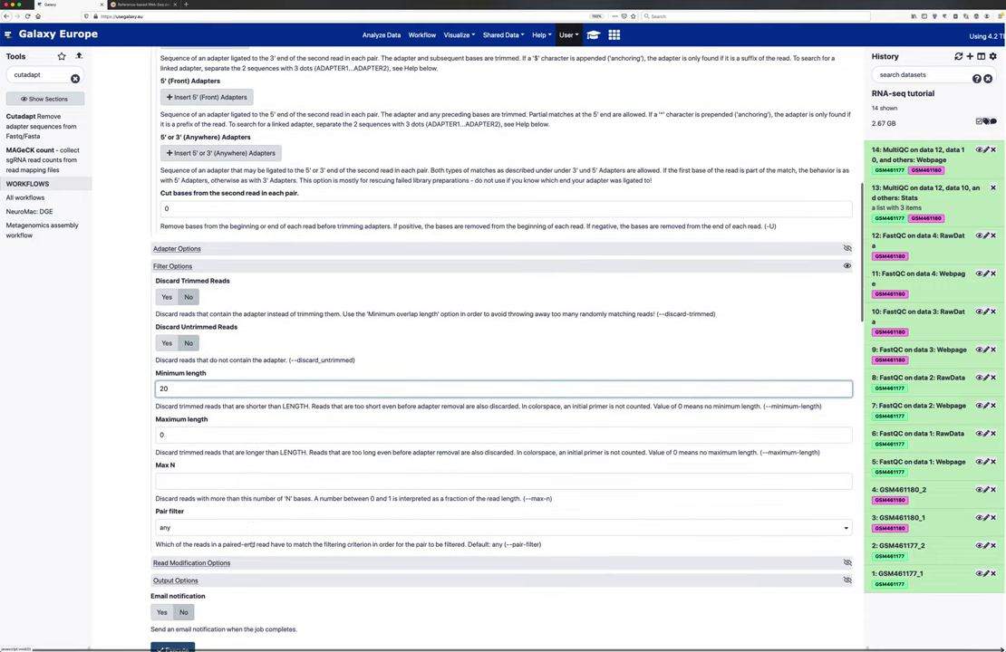
left_click(213, 512)
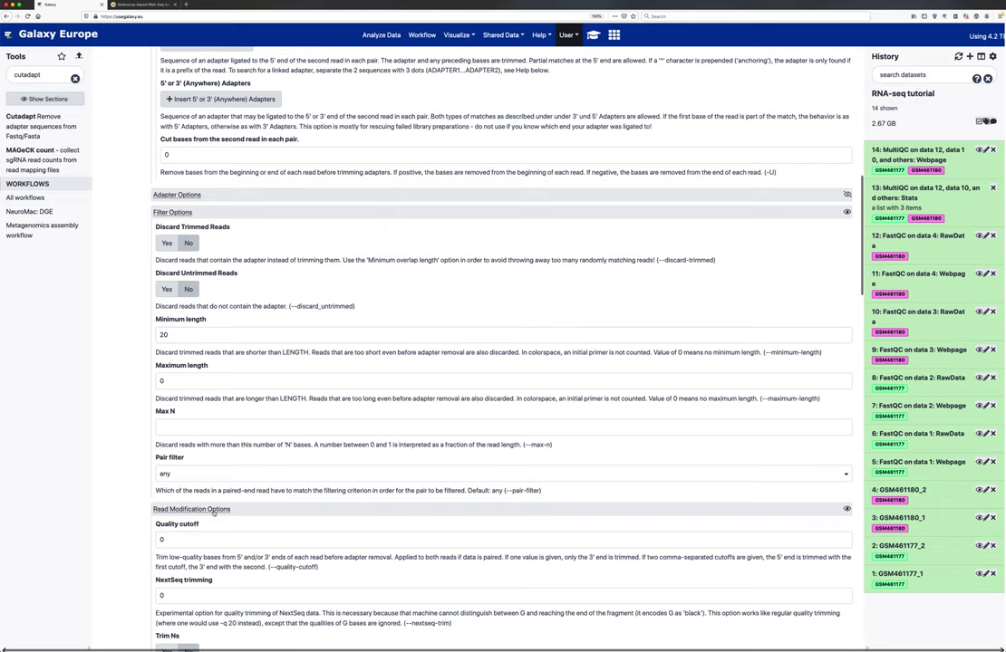
scroll(227, 535, "down", 2)
left_click_drag(169, 482, 143, 480)
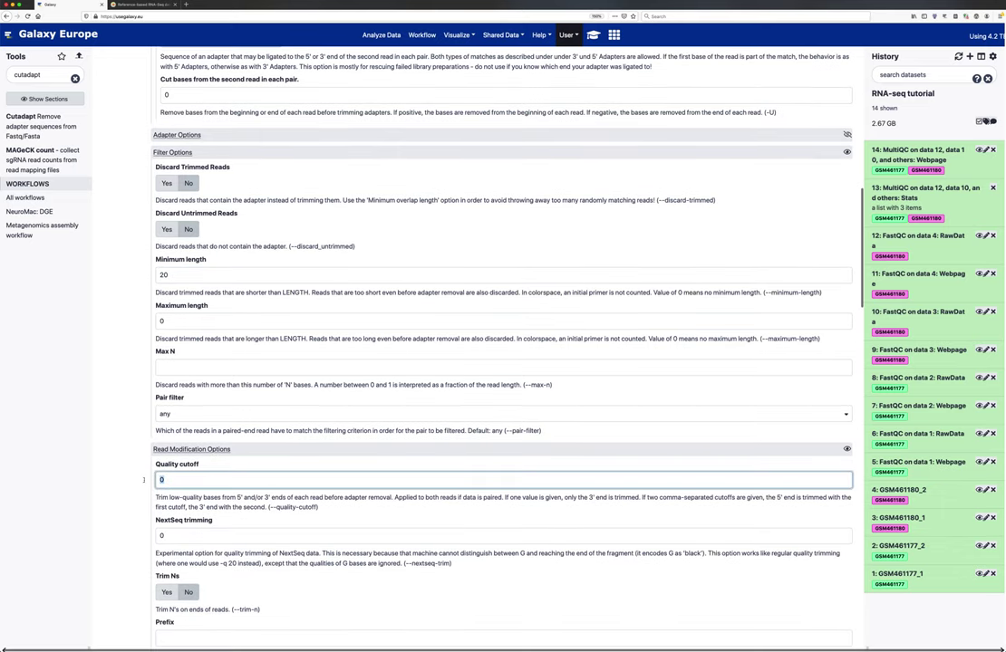
type("2")
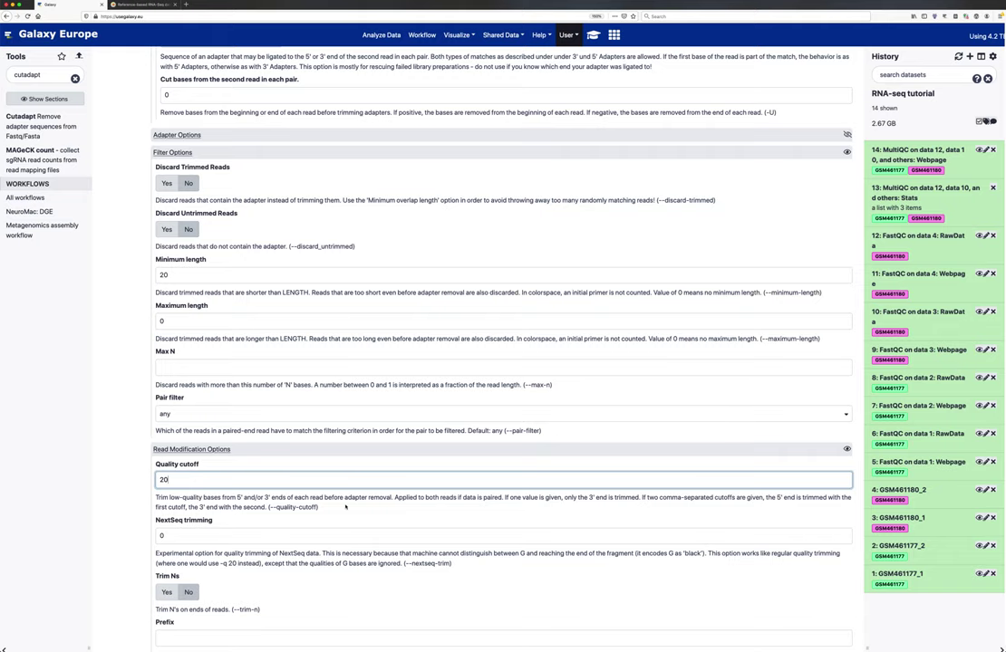
Check the tutorial's Cutadapt output settings again and return to the tool form.
scroll(346, 507, "down", 1)
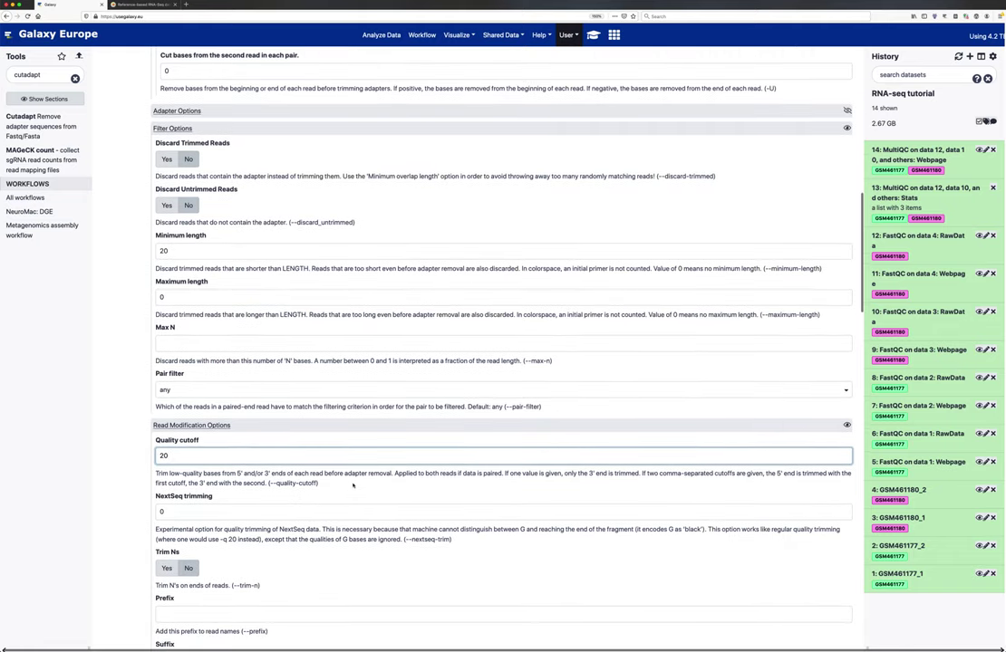
scroll(353, 486, "down", 2)
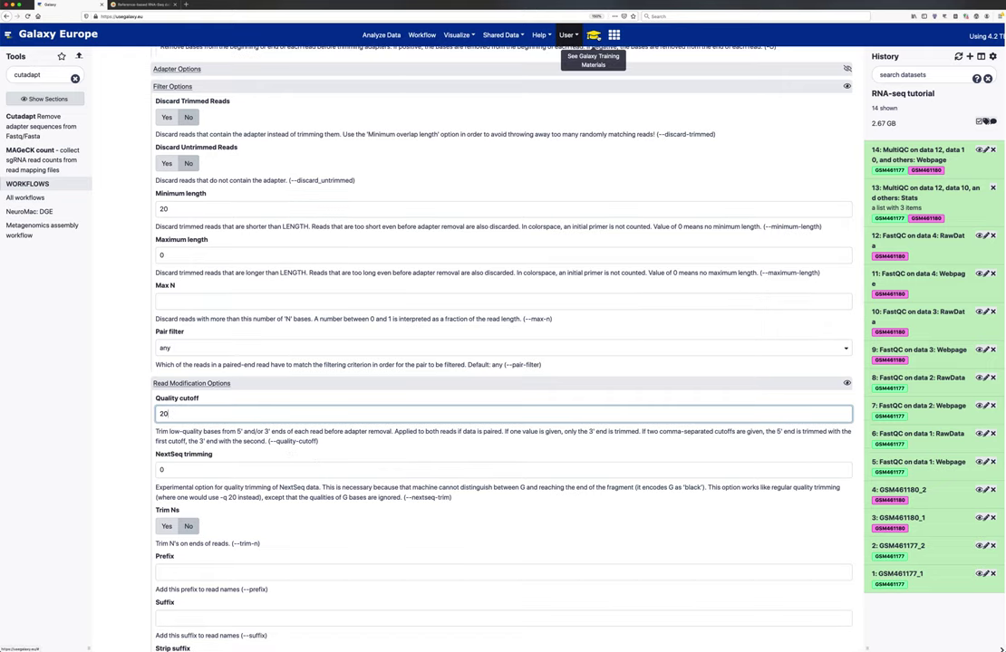
left_click(594, 37)
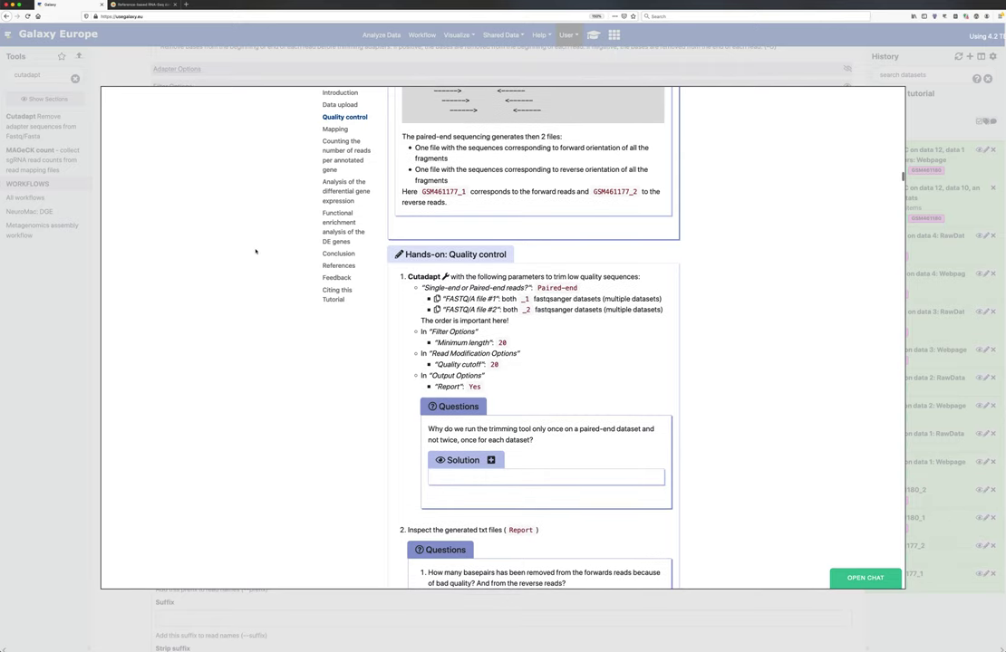
left_click(79, 418)
Set Report to Yes in Cutadapt's output options and execute the tool.
scroll(228, 511, "down", 8)
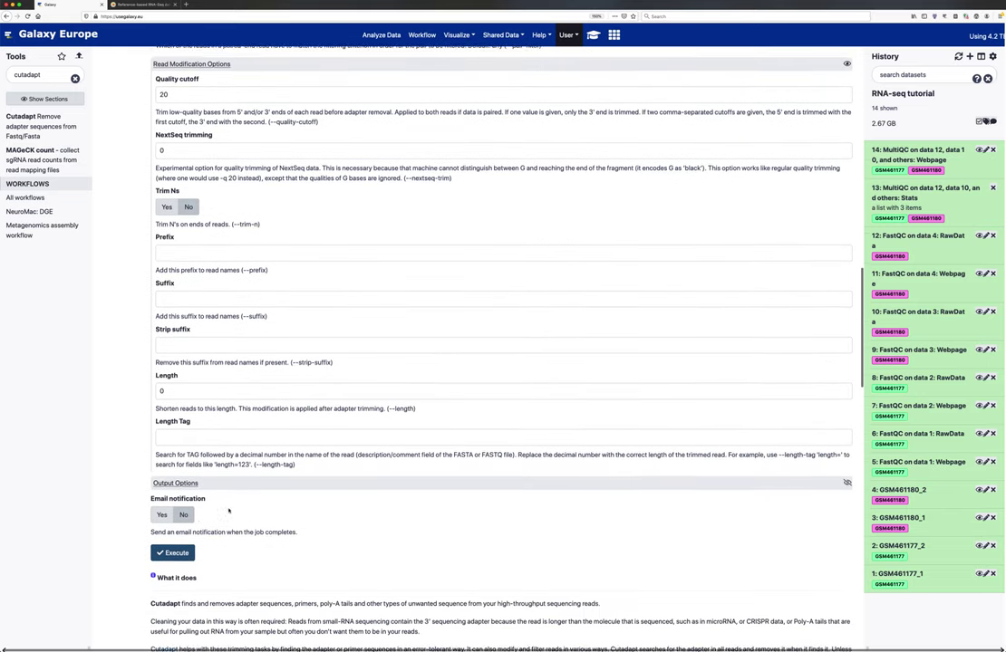
left_click(178, 460)
scroll(199, 490, "down", 1)
left_click(167, 457)
scroll(274, 476, "down", 4)
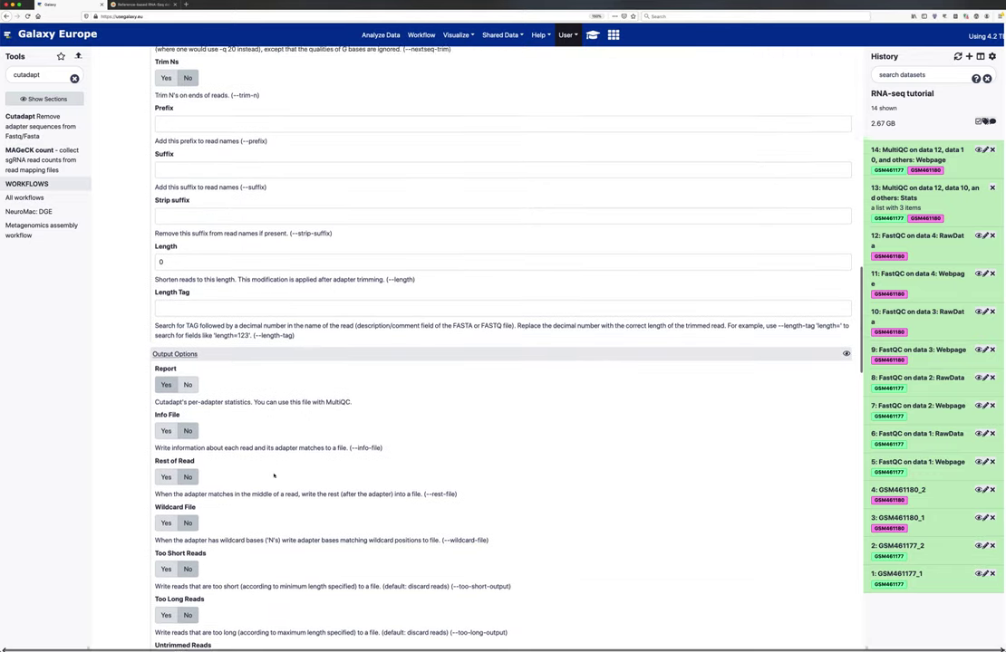
triple_click(299, 290)
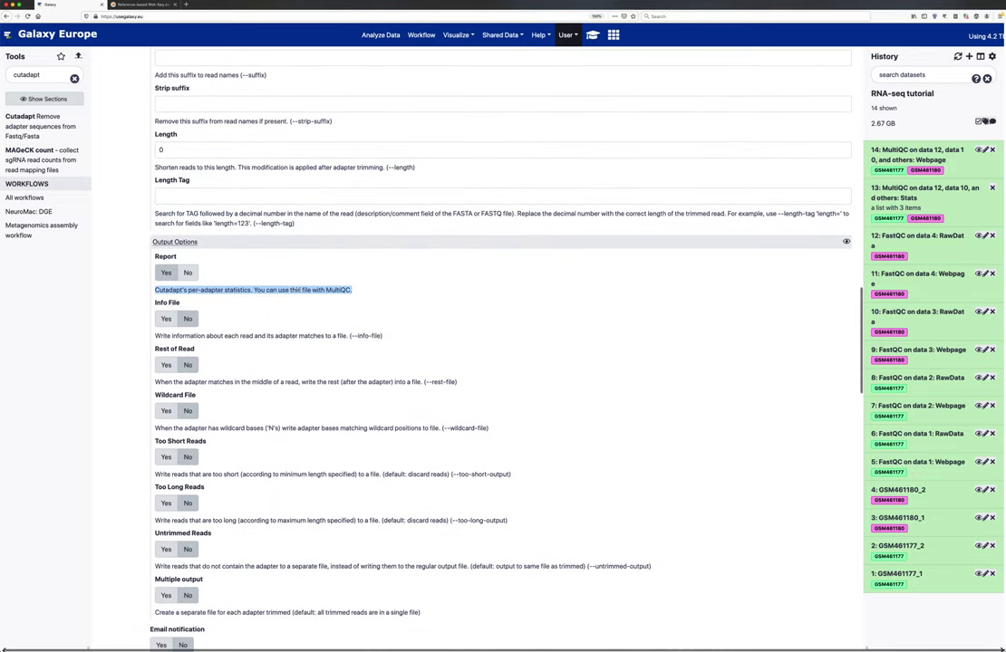
scroll(308, 304, "up", 1)
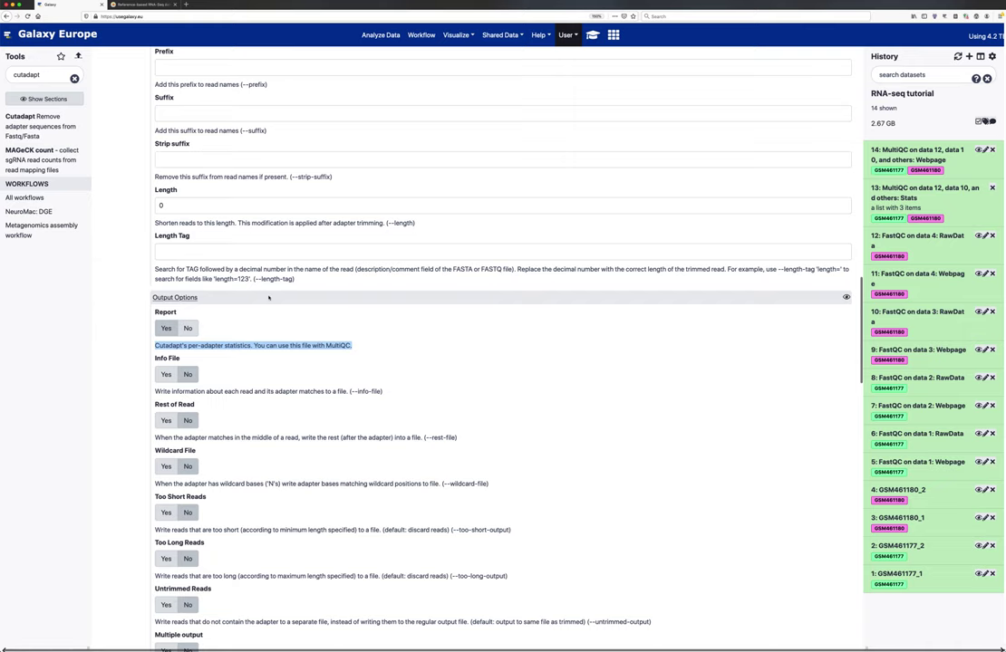
scroll(263, 272, "down", 7)
scroll(184, 450, "down", 1)
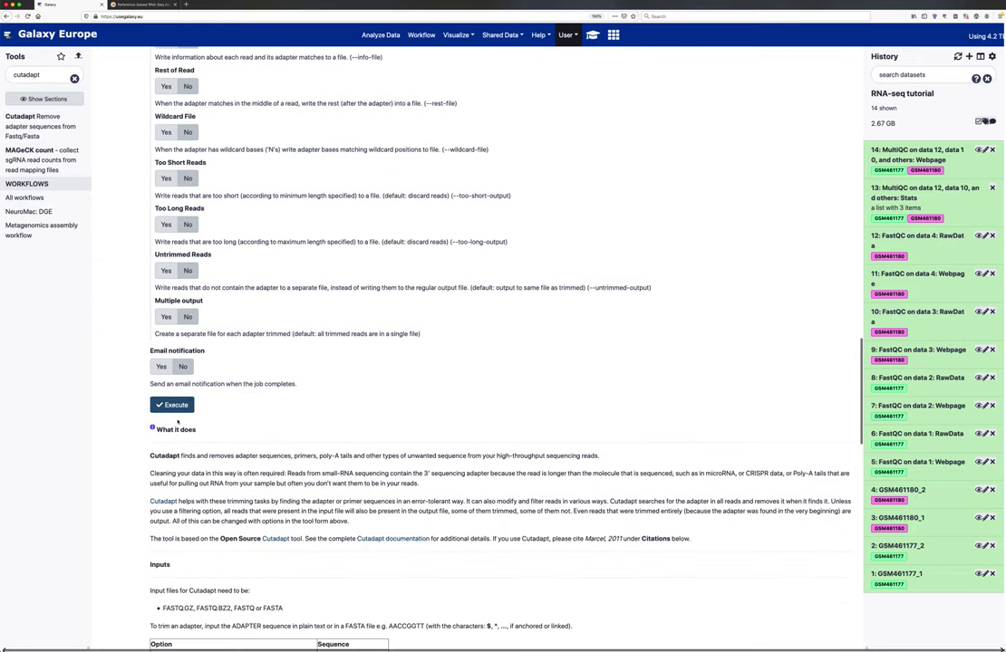
left_click(175, 405)
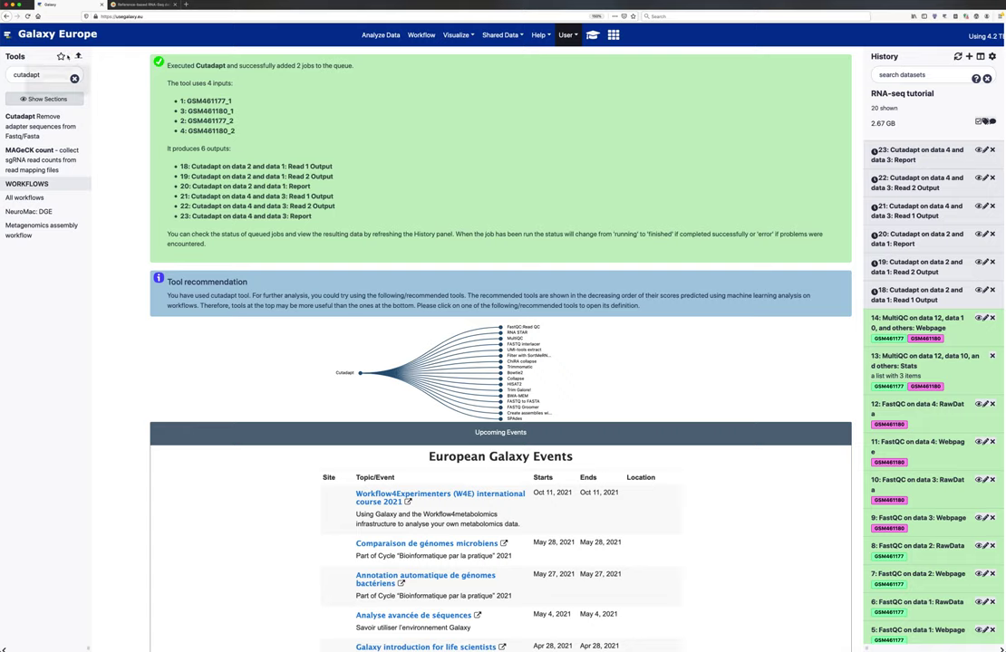
Search the tools for multiqc, open MultiQC and choose Cutadapt/Trim Galore! as the tool that generated the logs.
left_click_drag(12, 75, 40, 74)
type("m")
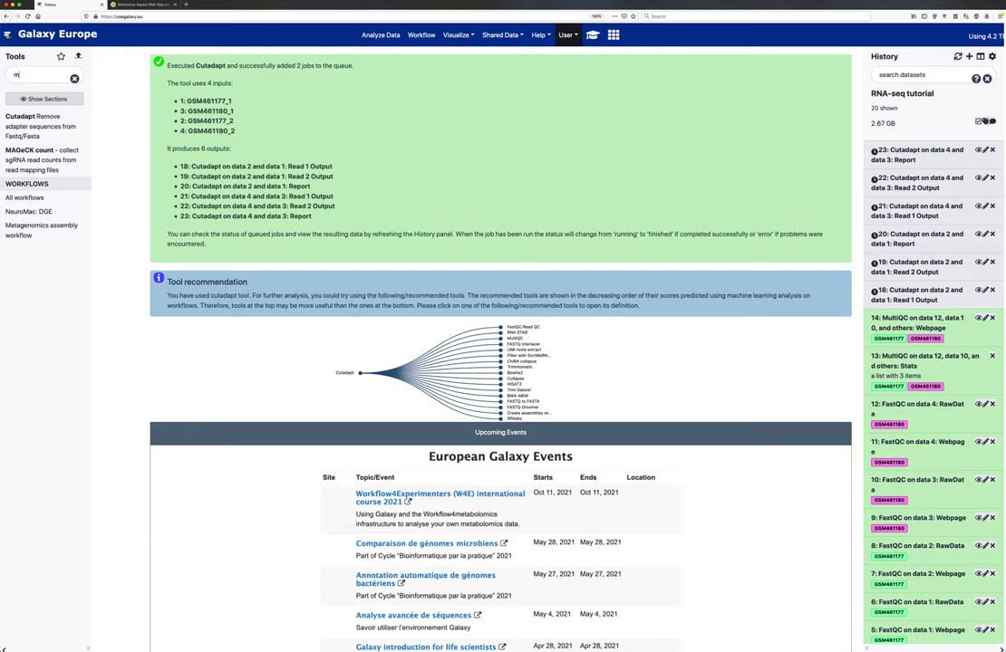
type("ultiqc")
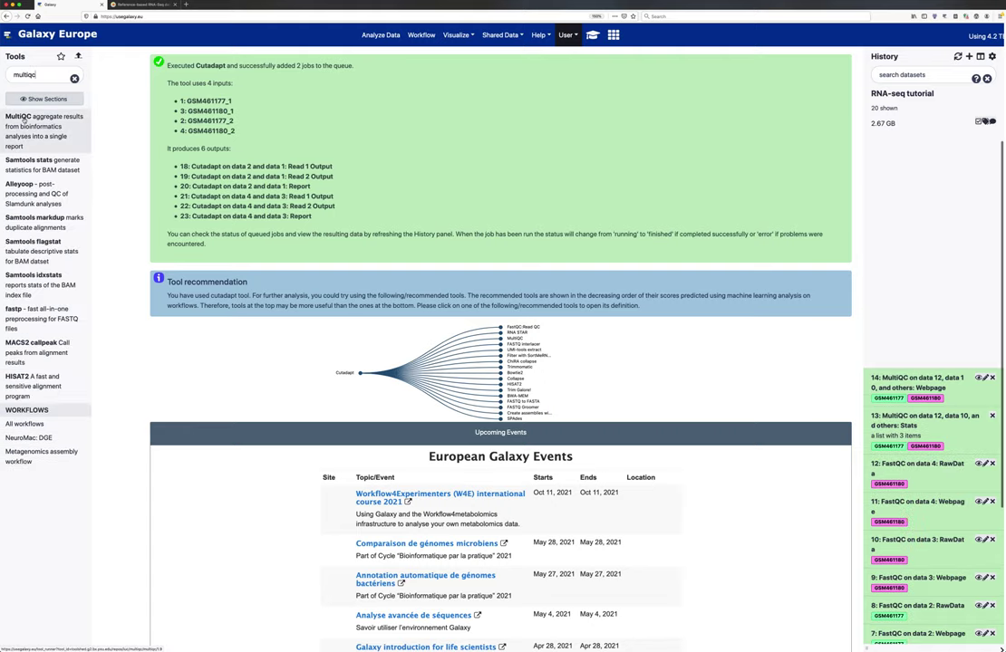
left_click(18, 116)
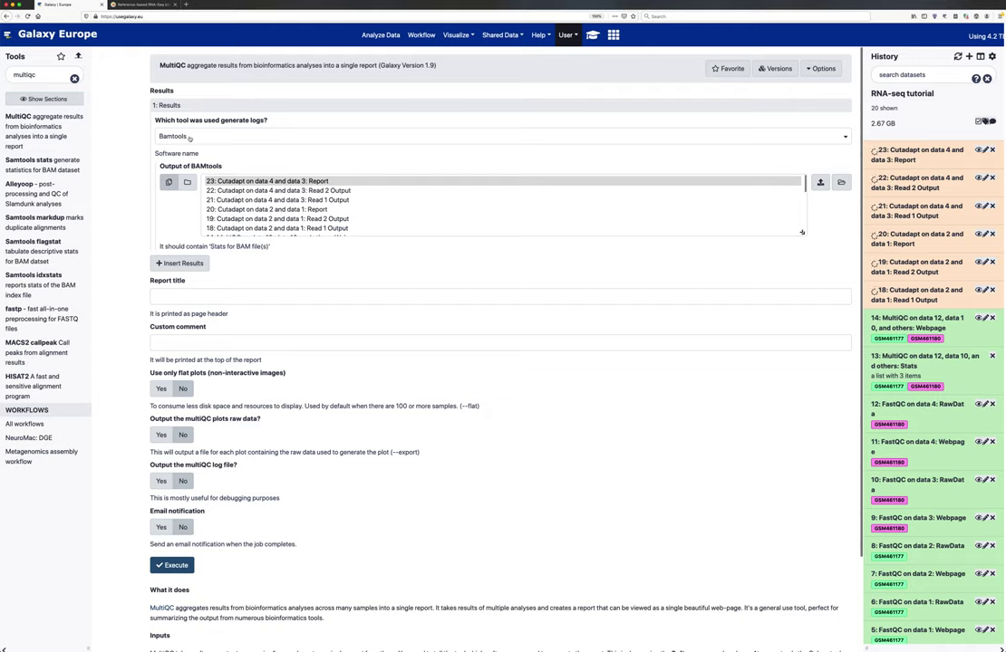
left_click(184, 136)
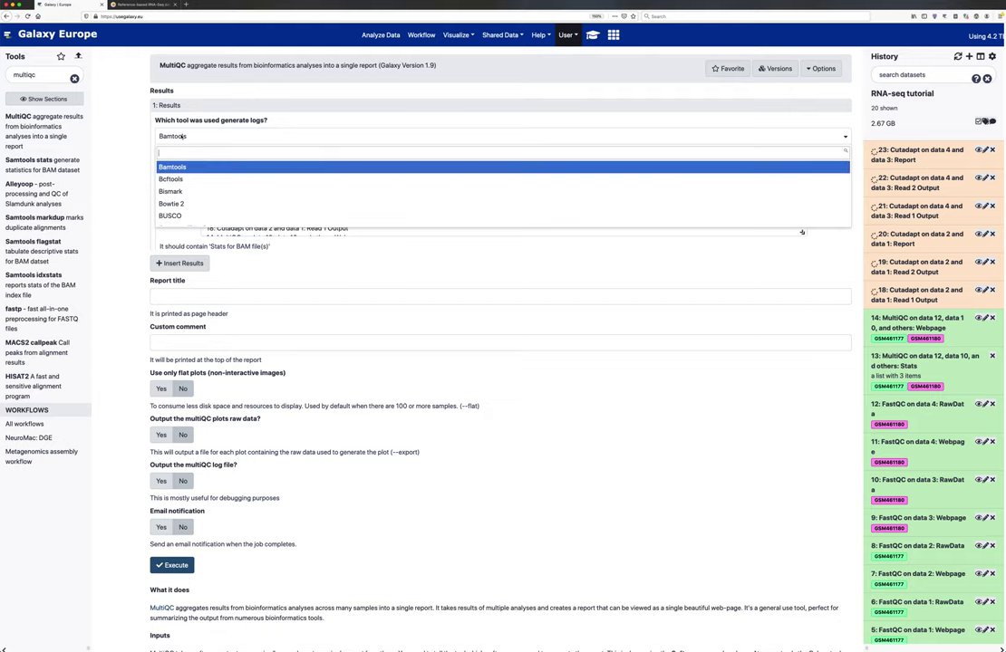
type("cut")
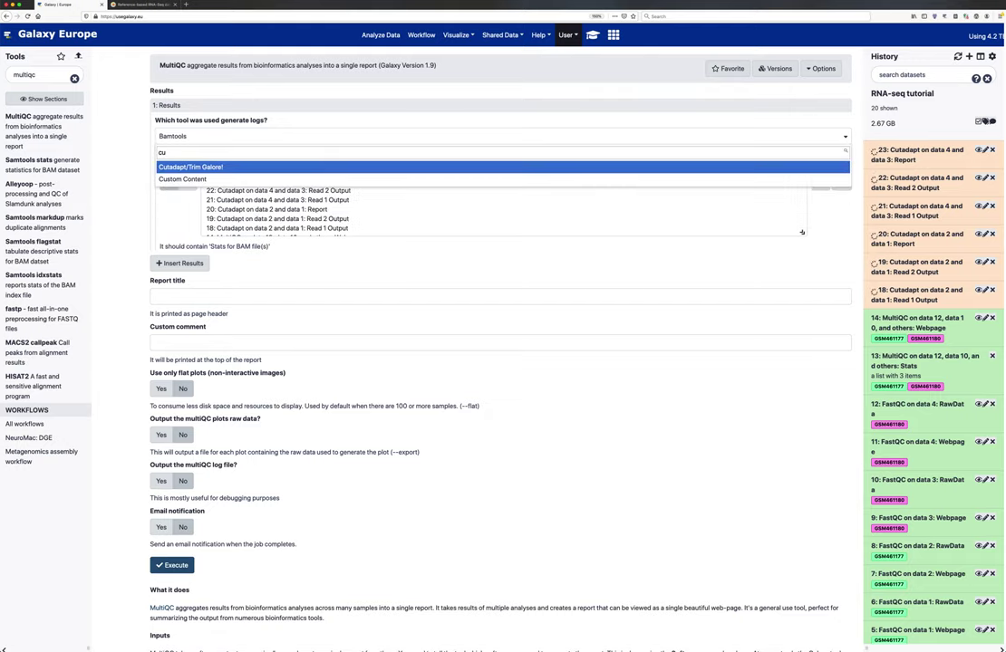
left_click(186, 166)
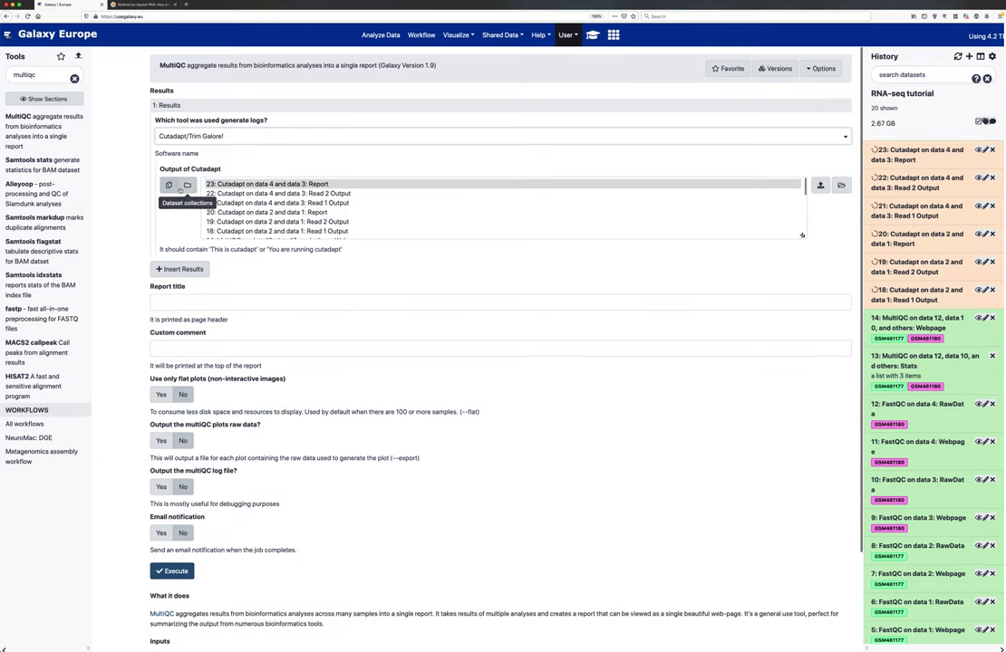
Select both Cutadapt Report datasets, 23 and 20, as the Cutadapt output and execute MultiQC.
left_click(276, 184)
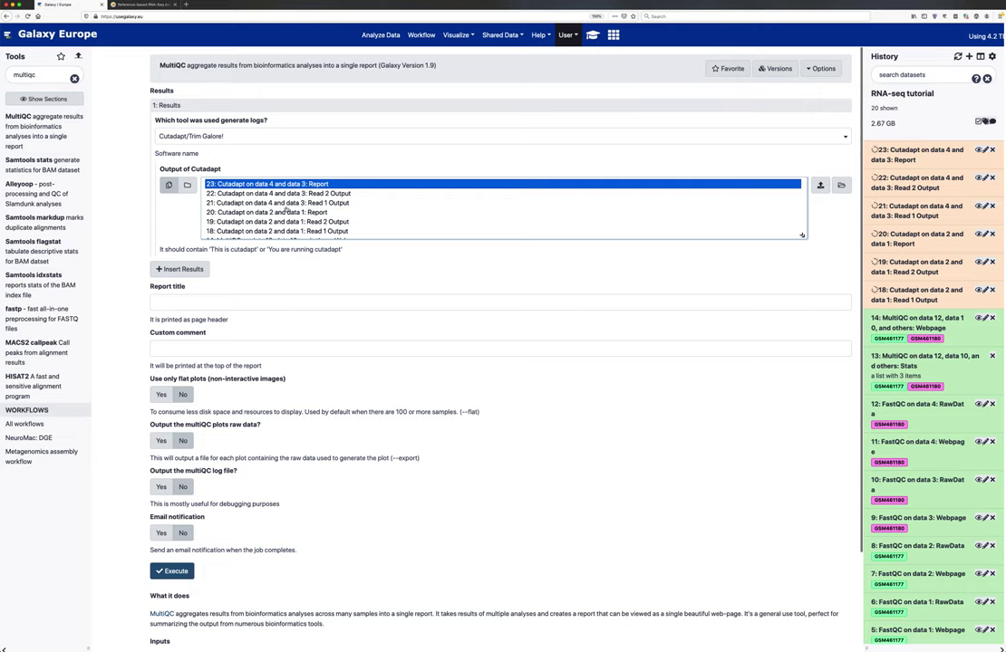
scroll(308, 213, "down", 3)
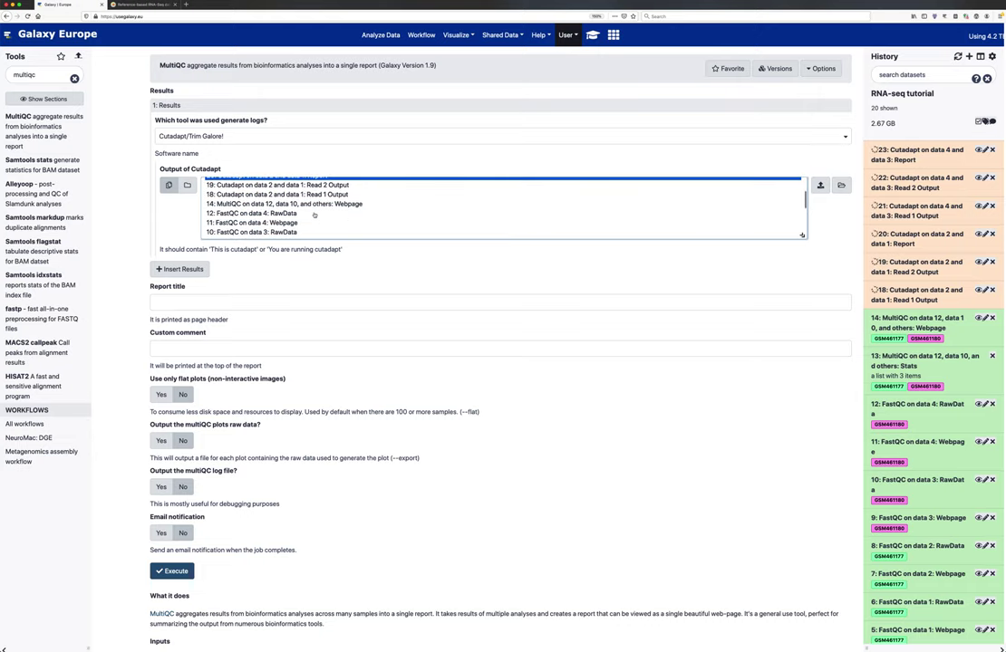
scroll(313, 215, "up", 3)
left_click(314, 212, "super")
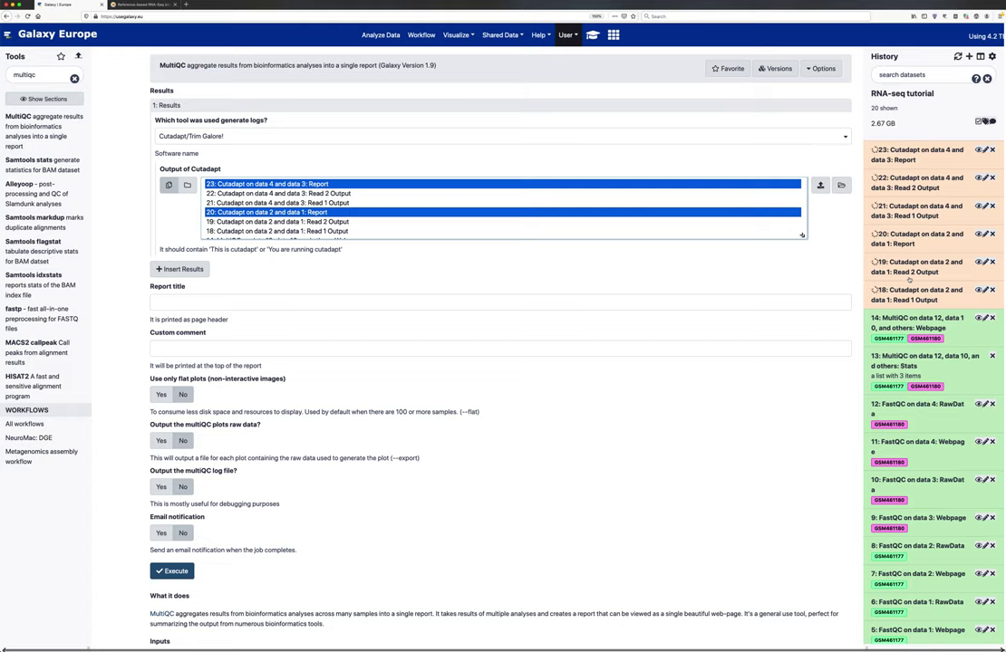
scroll(943, 408, "down", 1)
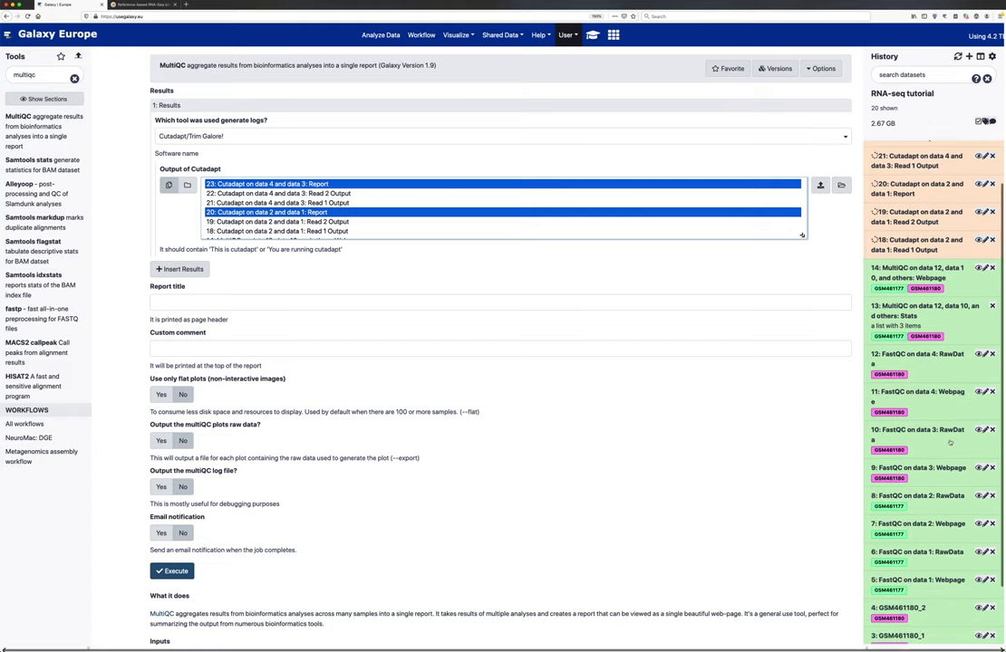
scroll(949, 443, "down", 1)
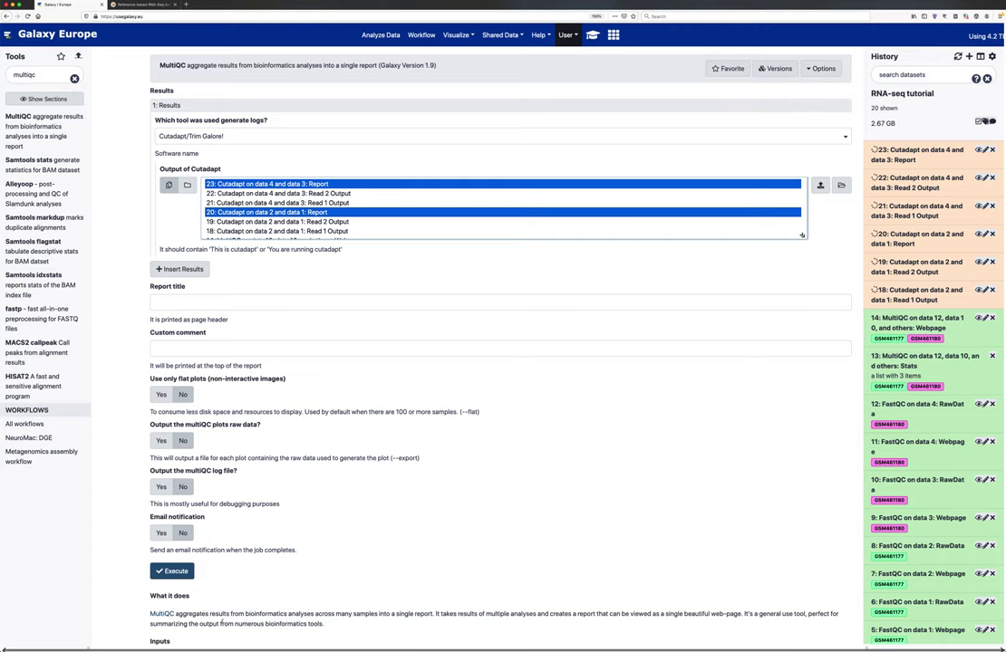
left_click(169, 574)
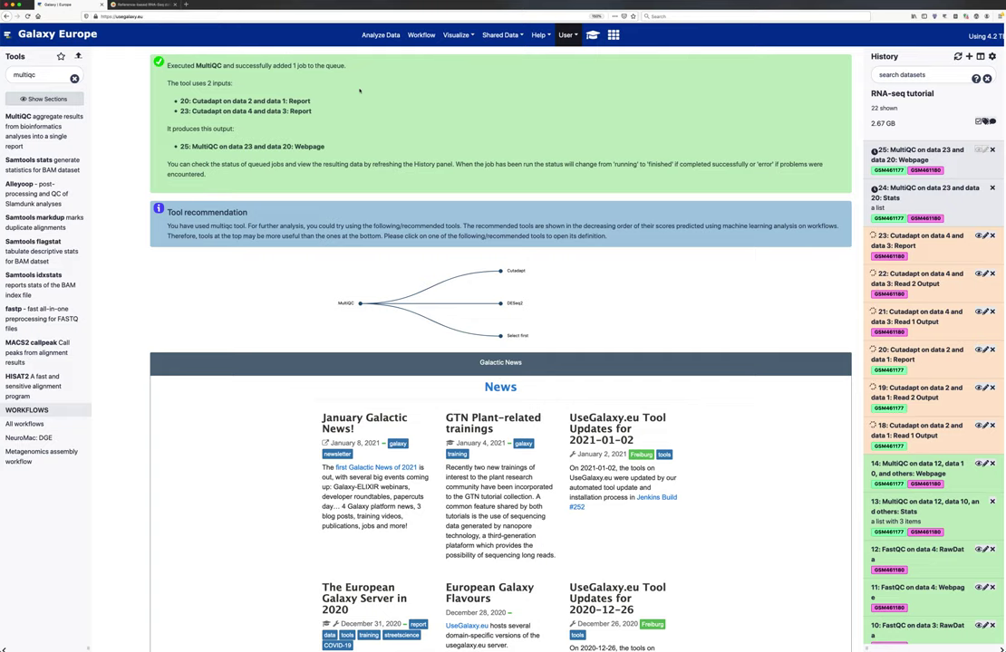
Reload Galaxy, view the webpage of the newest MultiQC run and examine its Filtered Reads plot as percentages.
key("super+r")
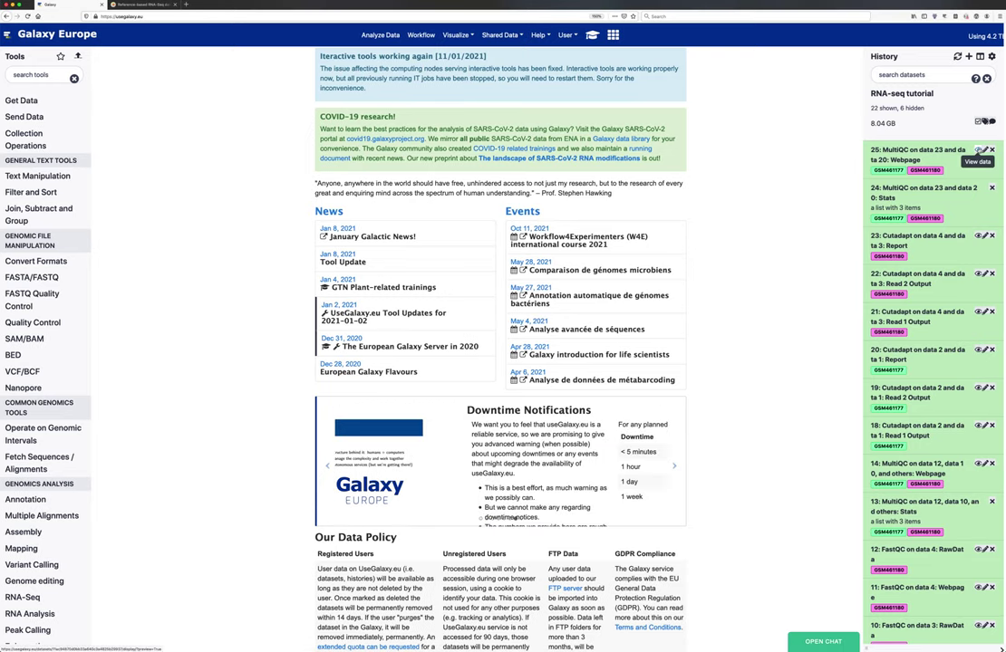
left_click(984, 151)
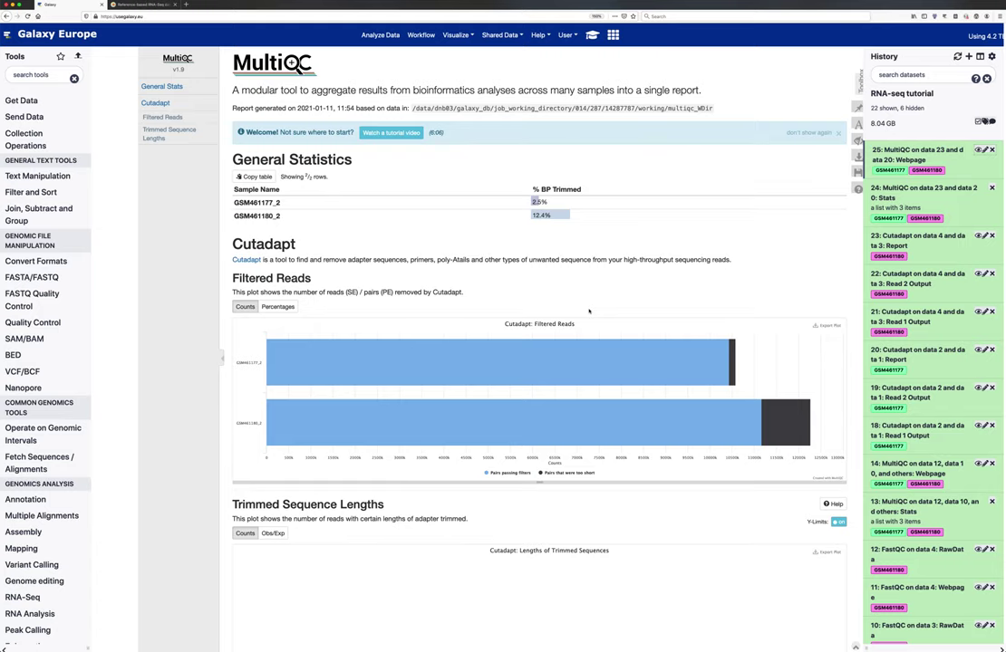
scroll(589, 311, "down", 1)
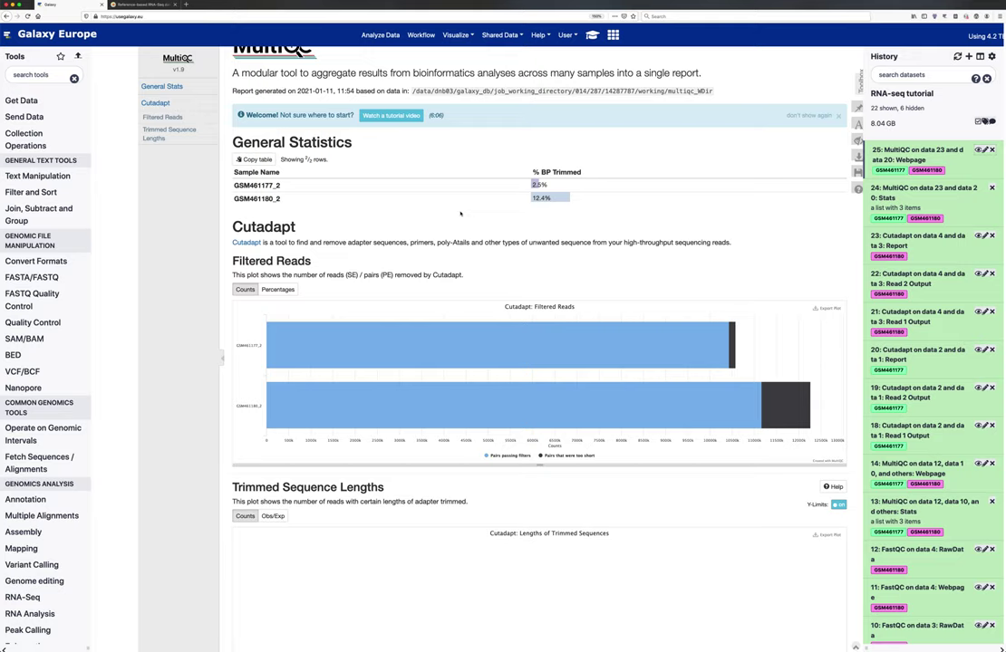
scroll(460, 214, "down", 3)
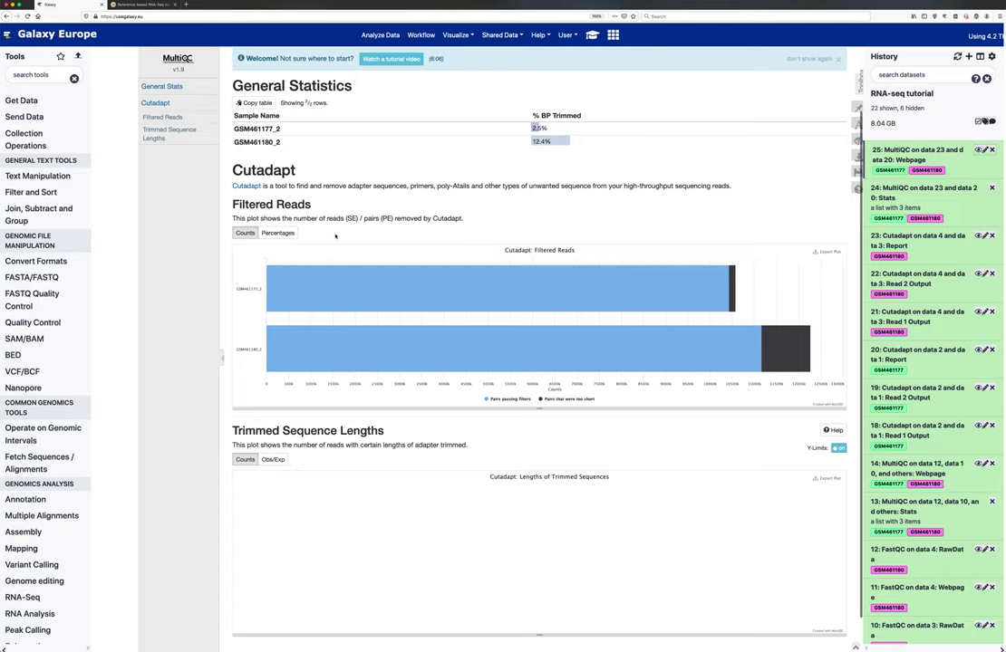
left_click(277, 233)
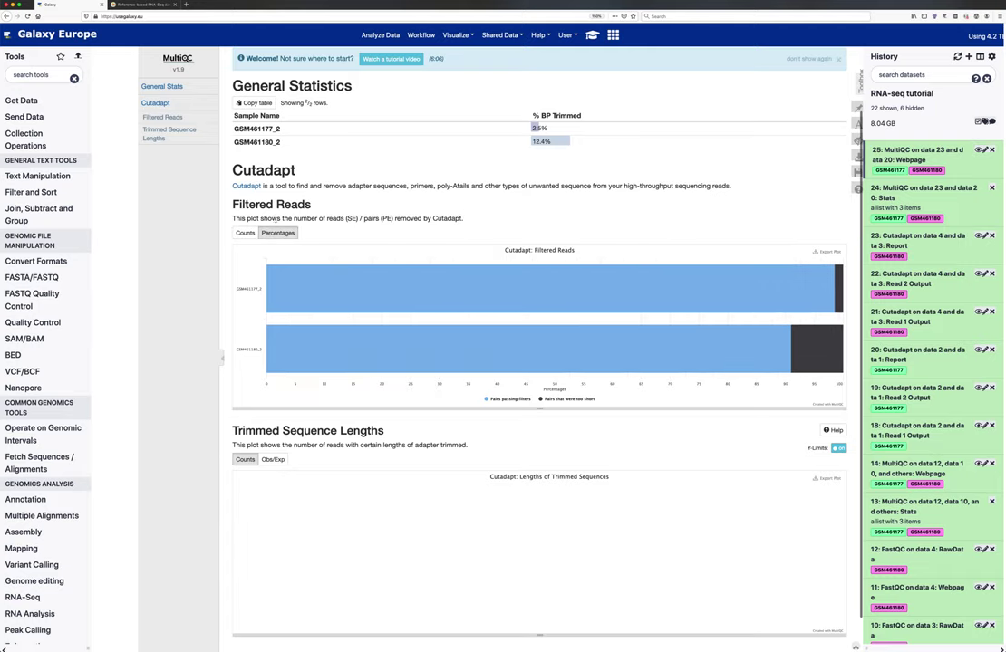
mouse_move(532, 338)
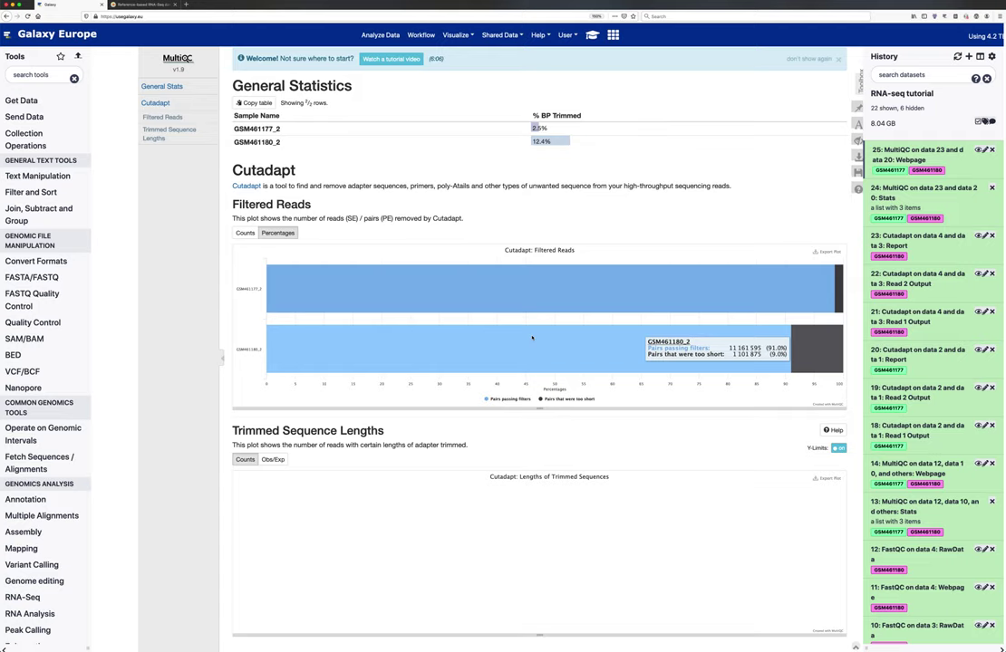
Open the Galaxy training tutorial over the MultiQC report, check the solution to the Cutadapt report questions and hide it again.
mouse_move(536, 293)
scroll(540, 373, "down", 1)
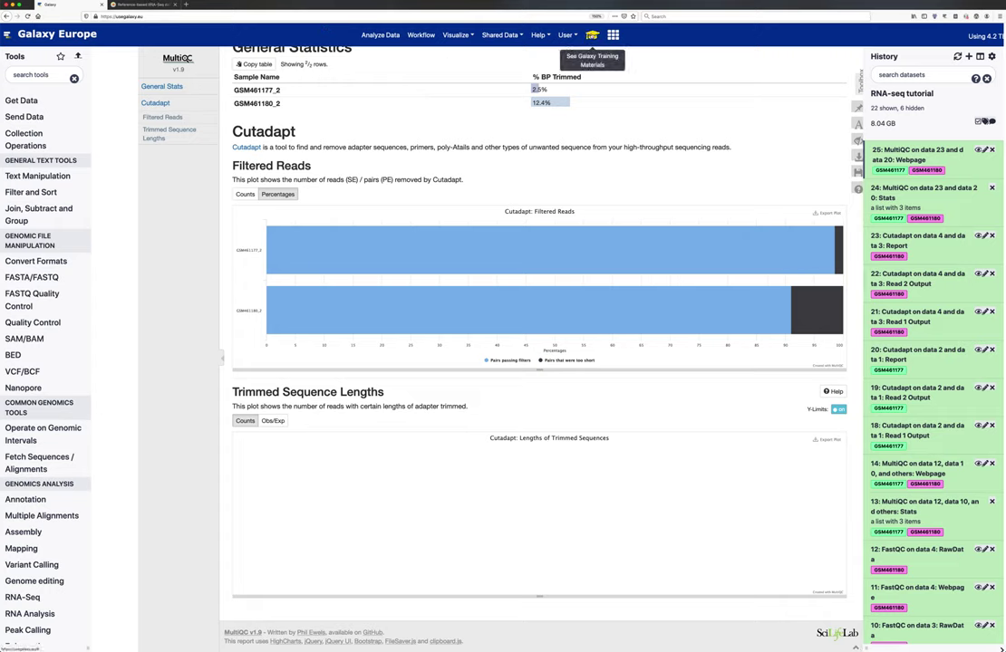
left_click(591, 36)
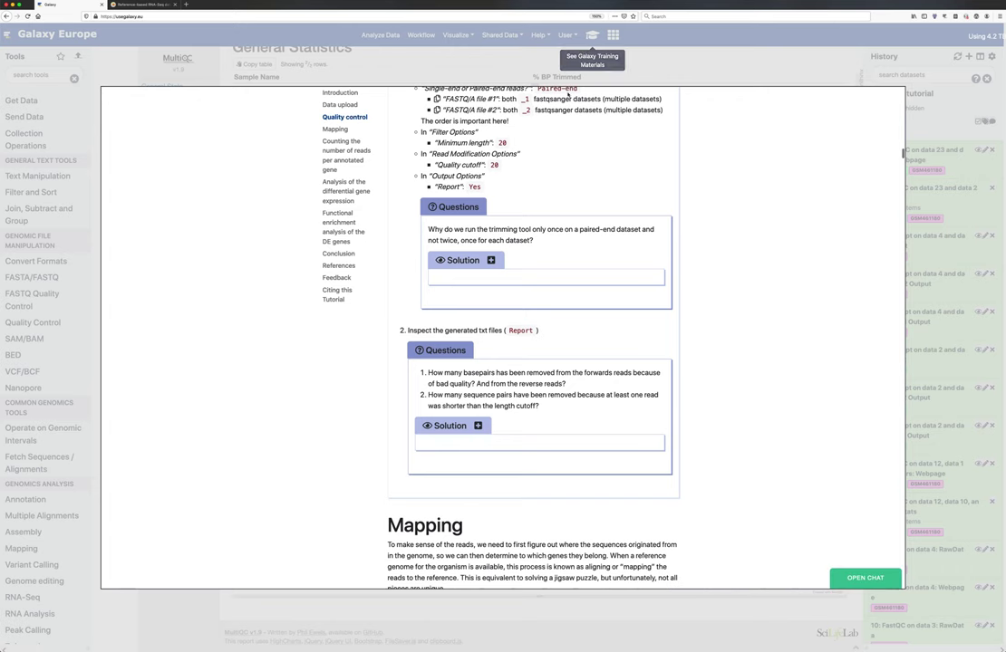
left_click(478, 426)
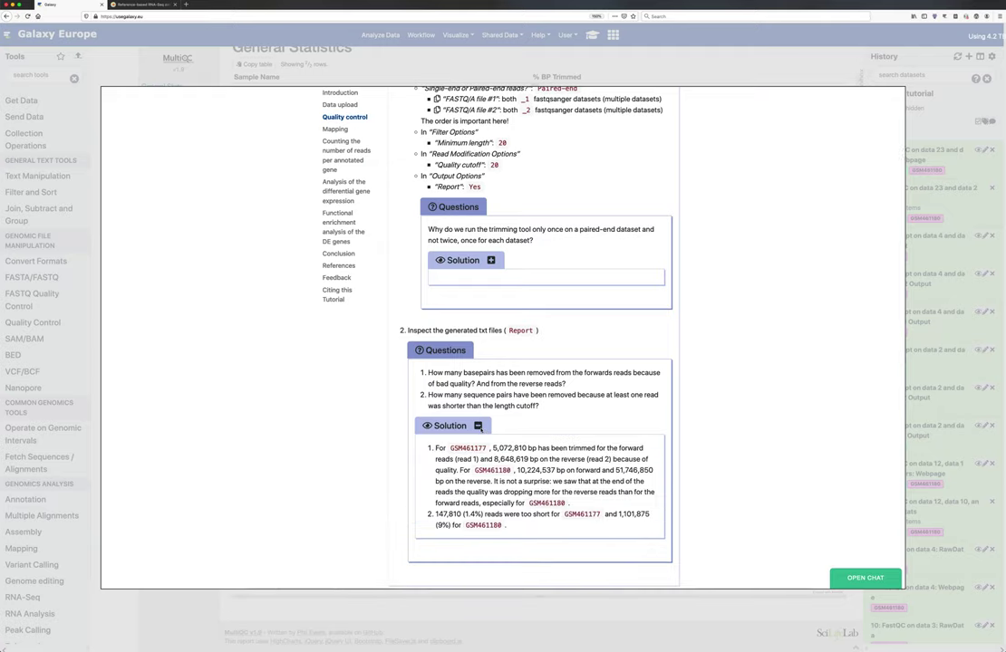
left_click(479, 426)
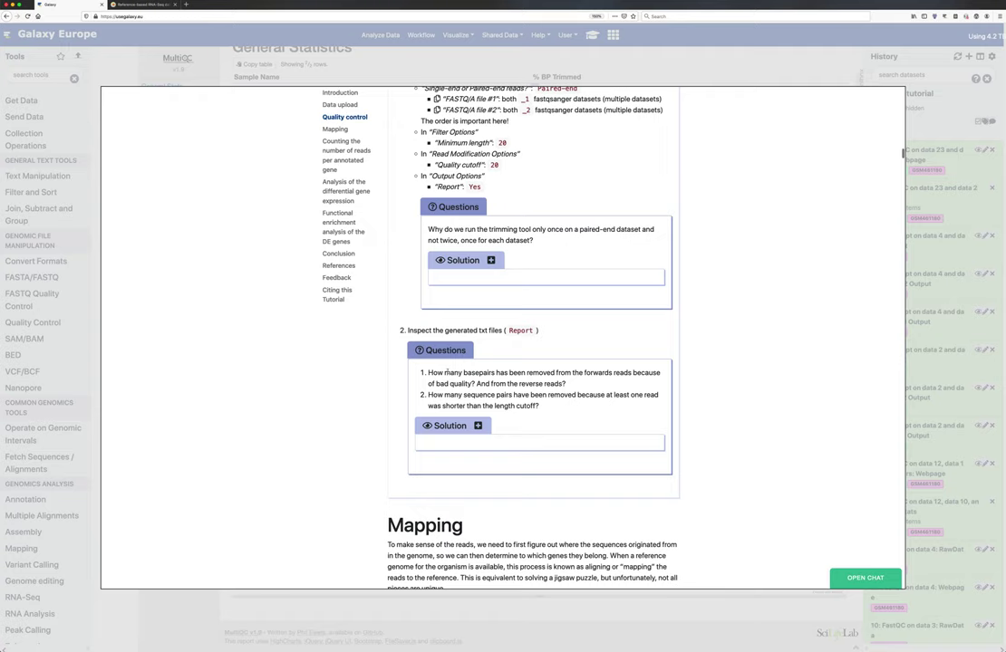
Read the tutorial's Mapping introduction and its questions about choosing a reference genome for Drosophila melanogaster.
scroll(447, 373, "down", 1)
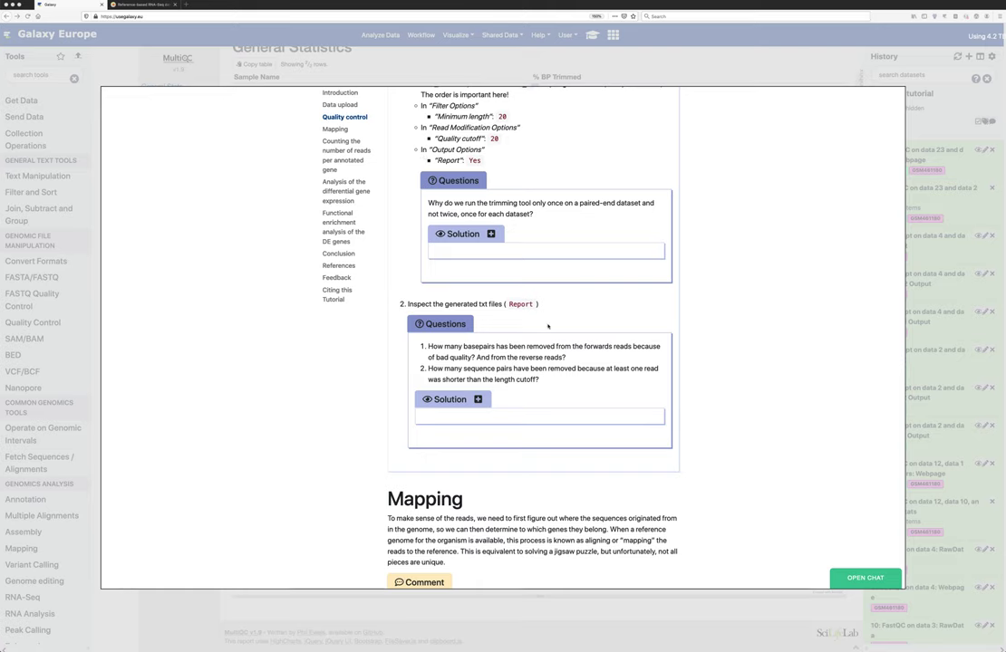
scroll(557, 403, "down", 3)
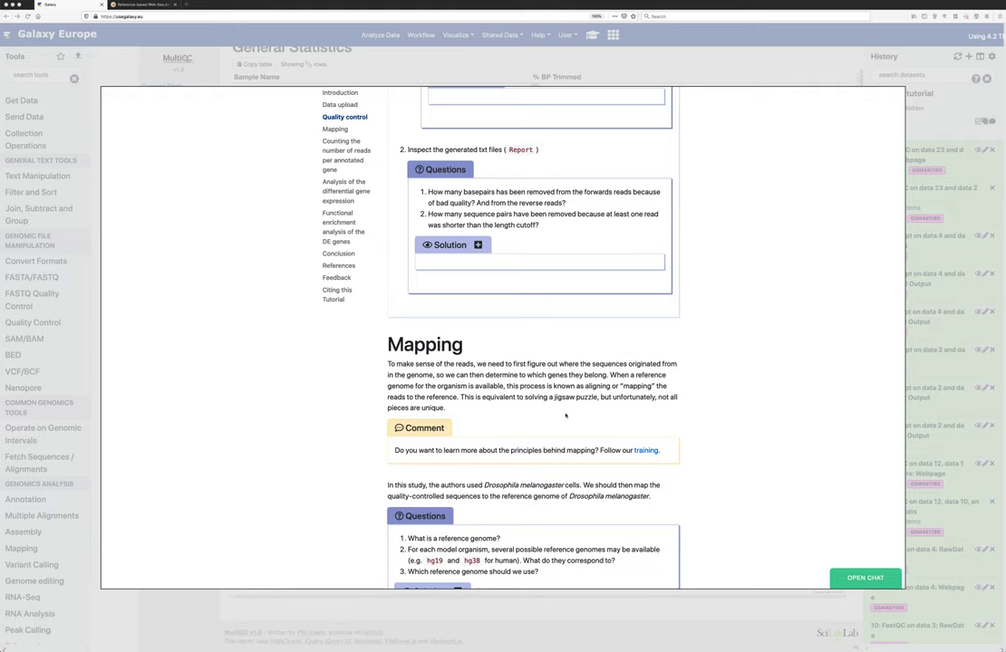
scroll(565, 415, "down", 1)
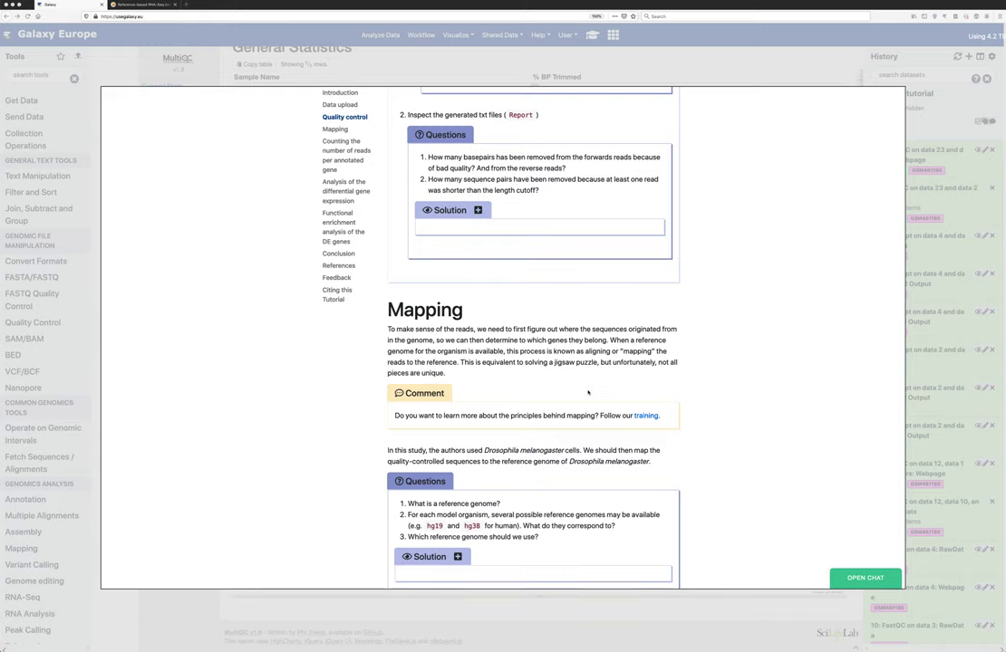
scroll(588, 392, "down", 1)
scroll(588, 392, "down", 1)
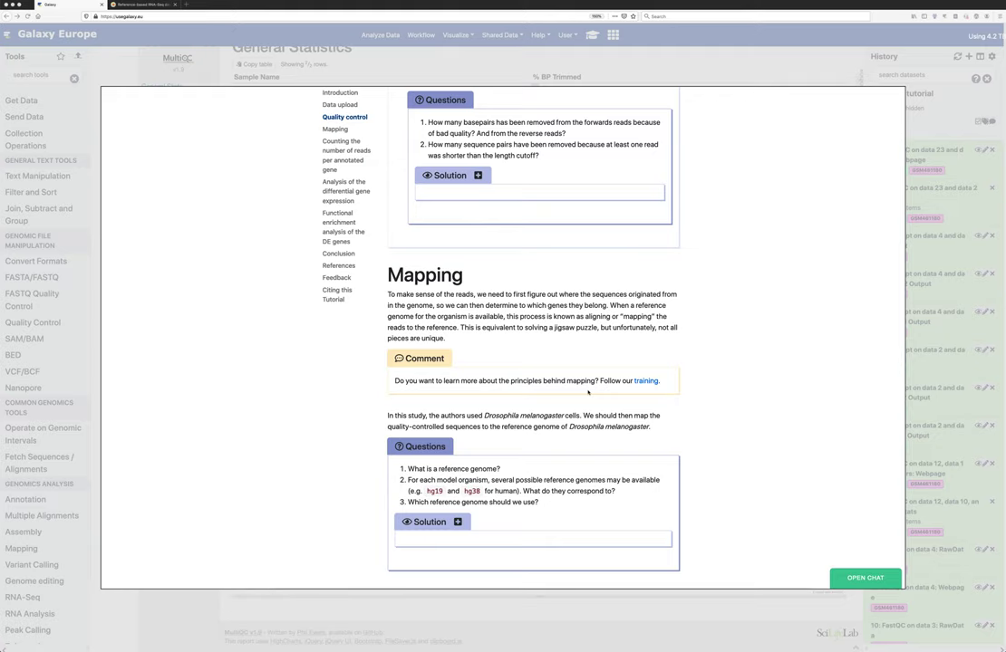
scroll(588, 392, "down", 1)
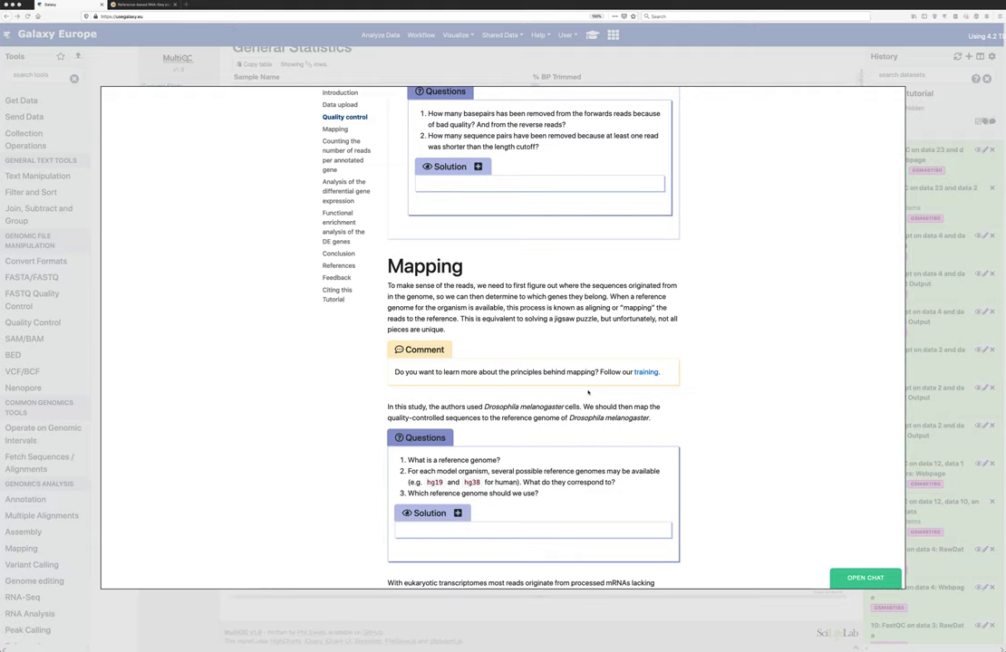
scroll(588, 393, "down", 2)
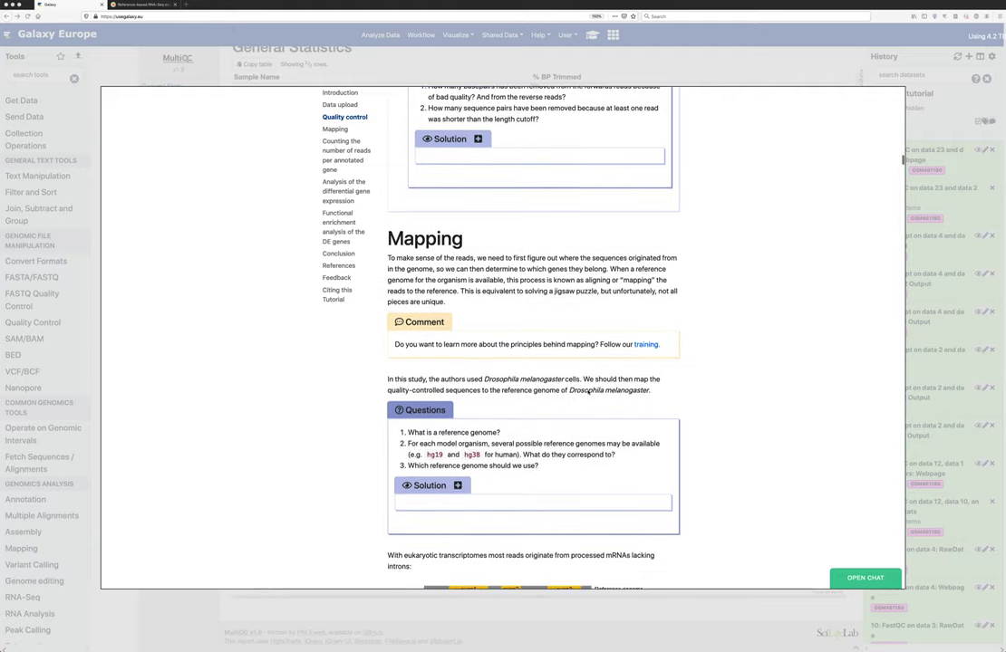
scroll(589, 393, "down", 1)
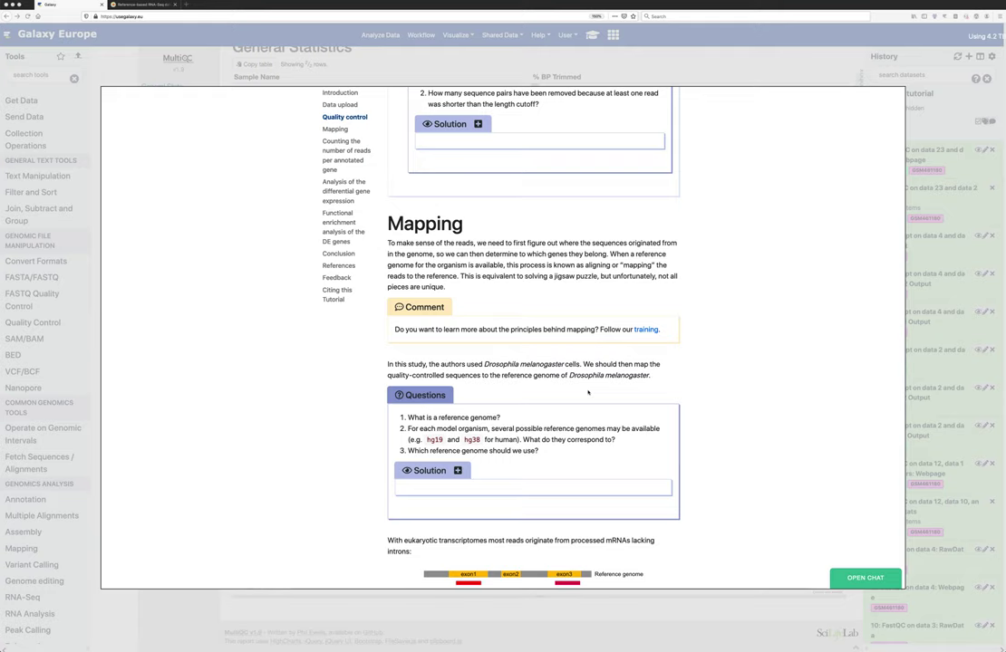
scroll(587, 393, "down", 2)
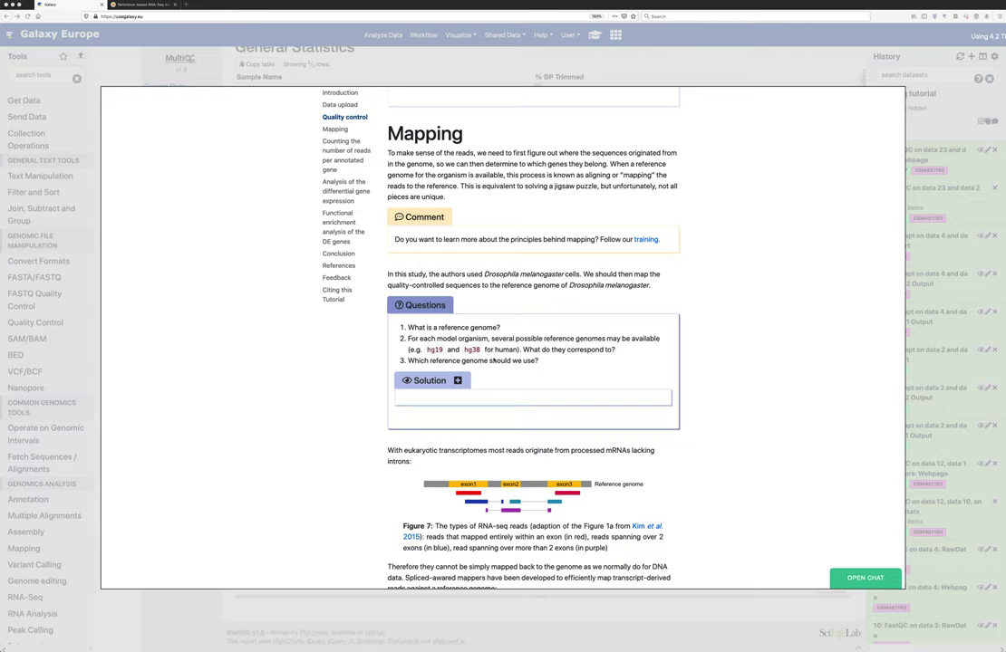
scroll(507, 374, "down", 1)
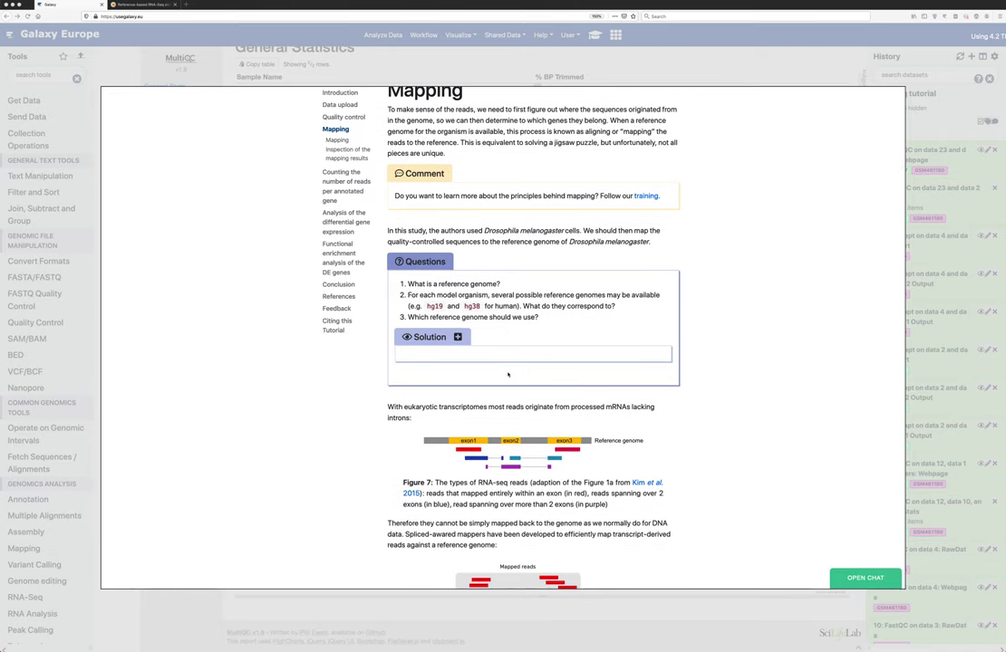
Examine Figures 7 and 8 on the types of RNA-seq reads and the principle of spliced mappers.
scroll(508, 374, "down", 1)
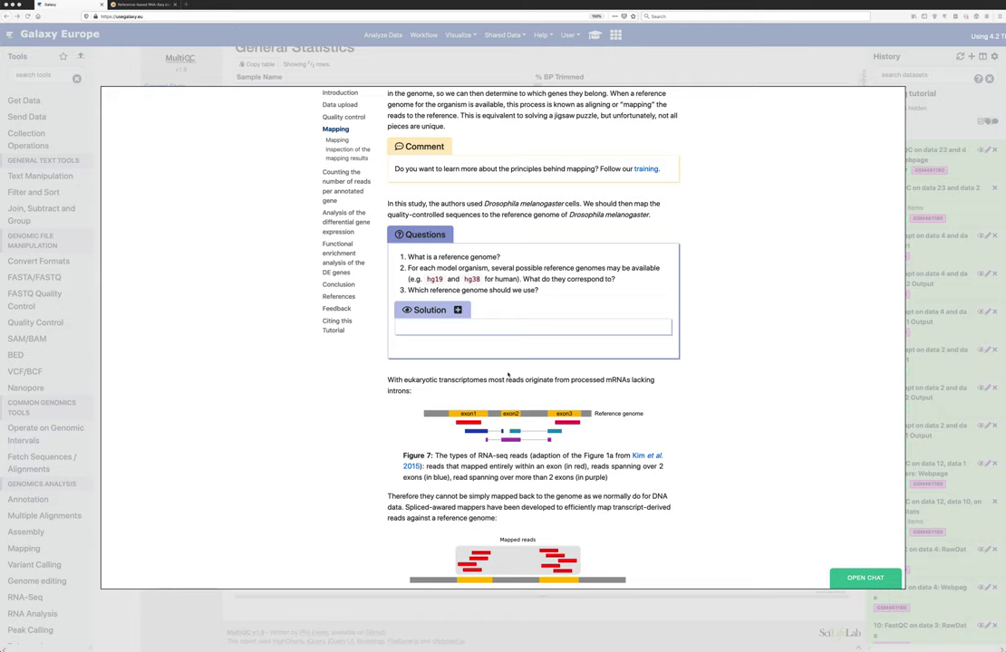
scroll(508, 374, "down", 1)
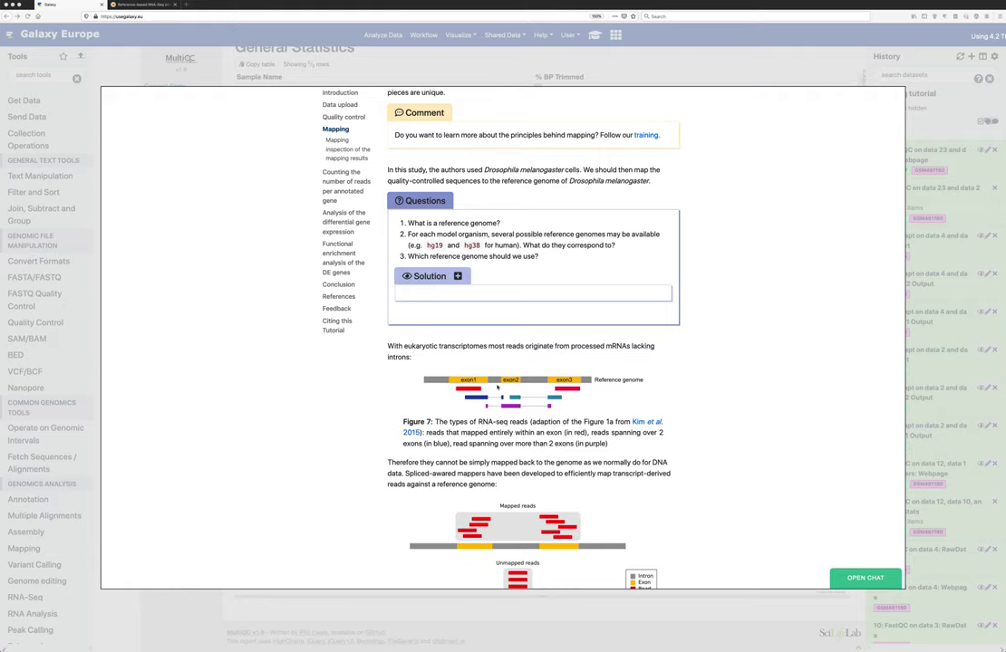
scroll(535, 399, "down", 3)
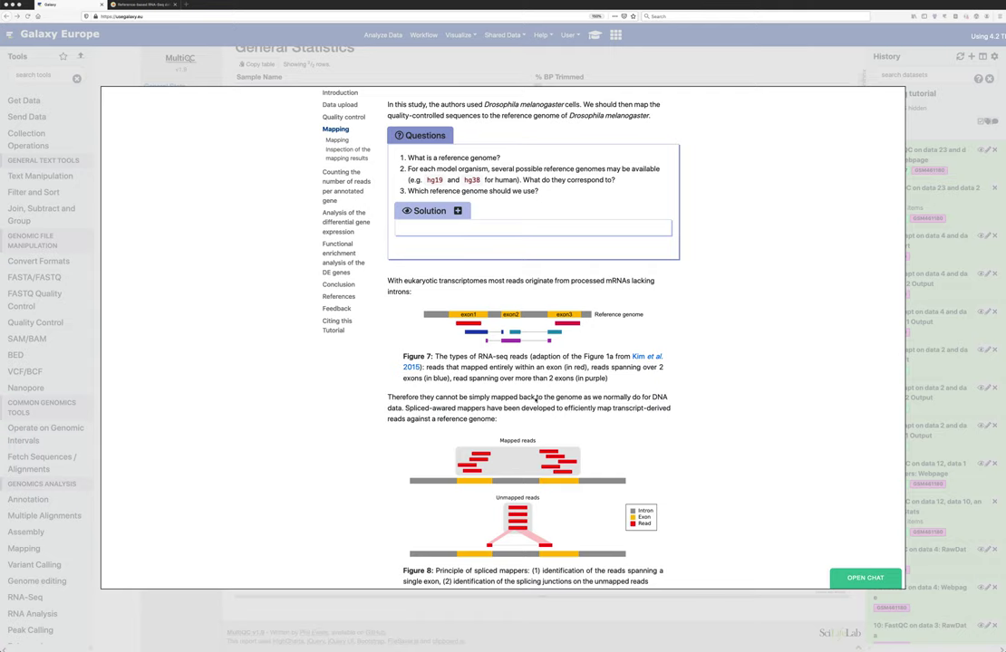
scroll(535, 400, "down", 1)
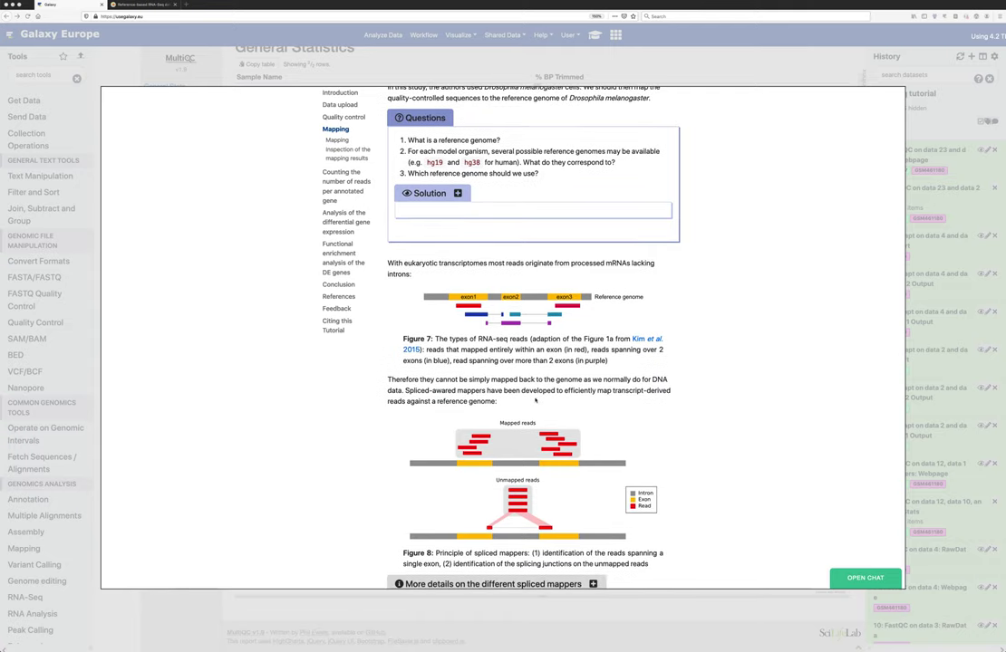
scroll(535, 400, "down", 1)
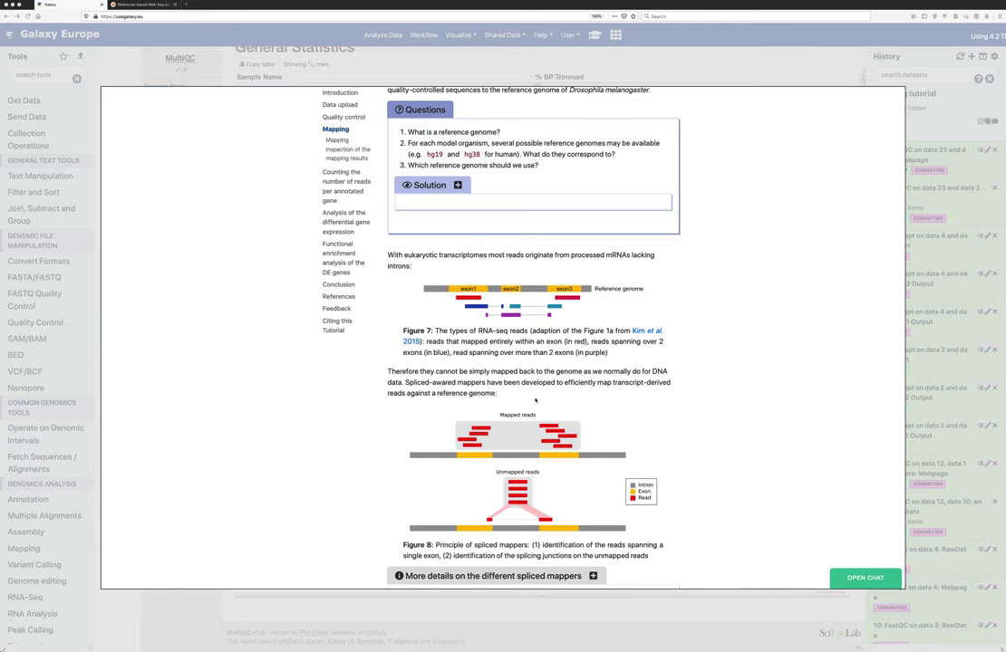
scroll(535, 400, "down", 1)
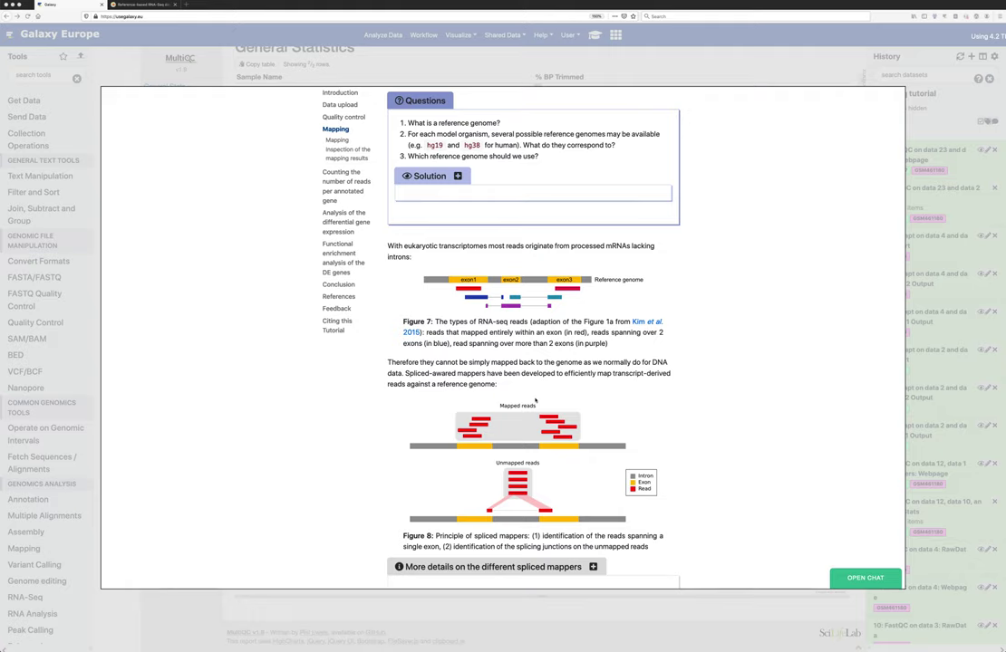
scroll(535, 400, "down", 1)
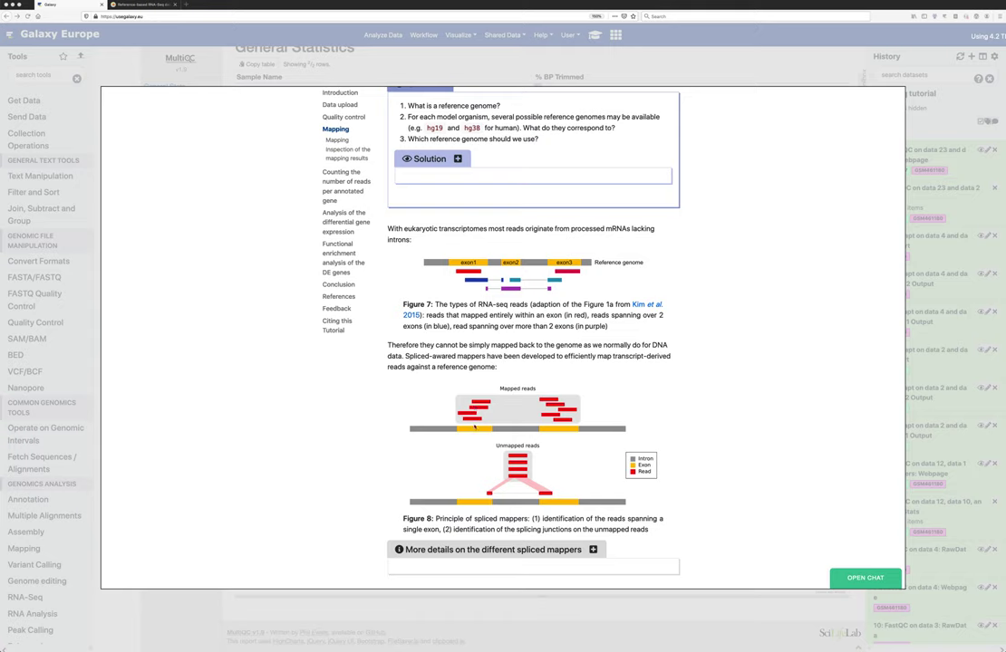
scroll(571, 434, "down", 2)
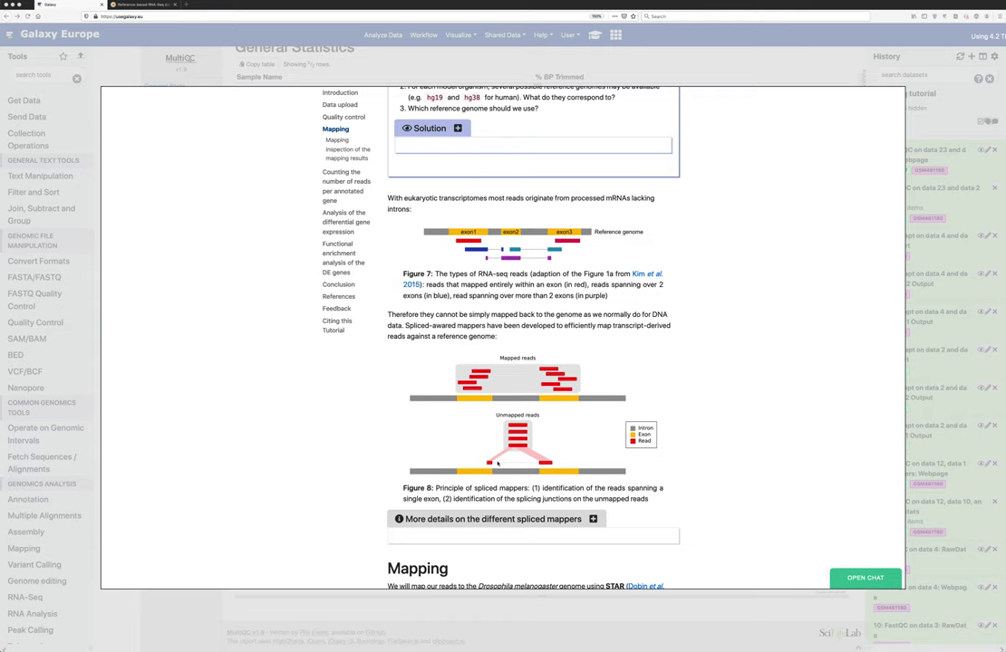
scroll(497, 463, "down", 1)
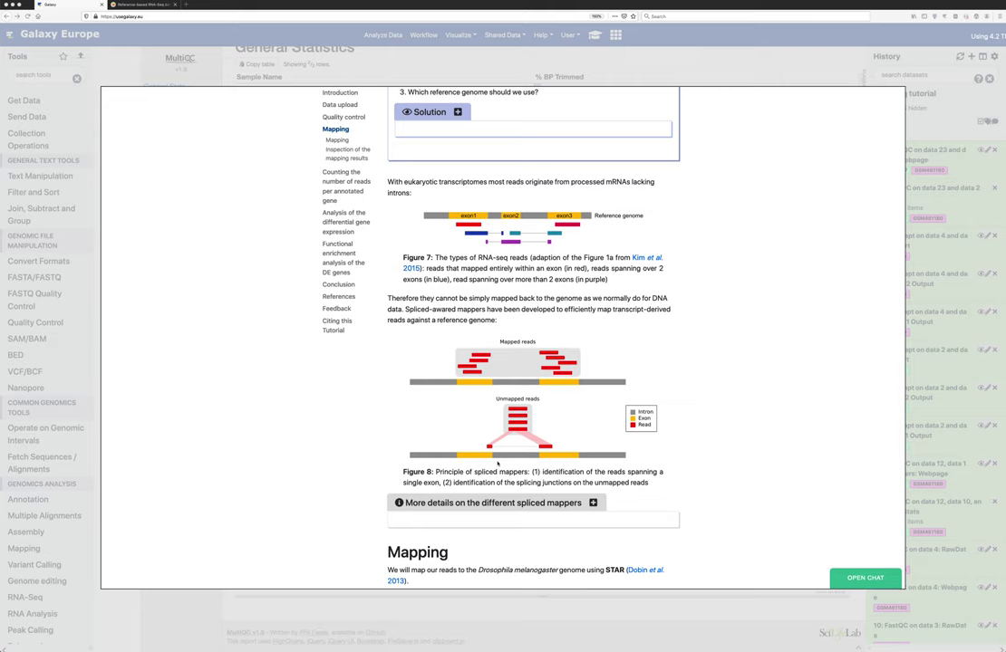
Check the extra details on the different spliced mappers, collapse them and read the start of the Spliced mapping hands-on.
scroll(496, 463, "down", 4)
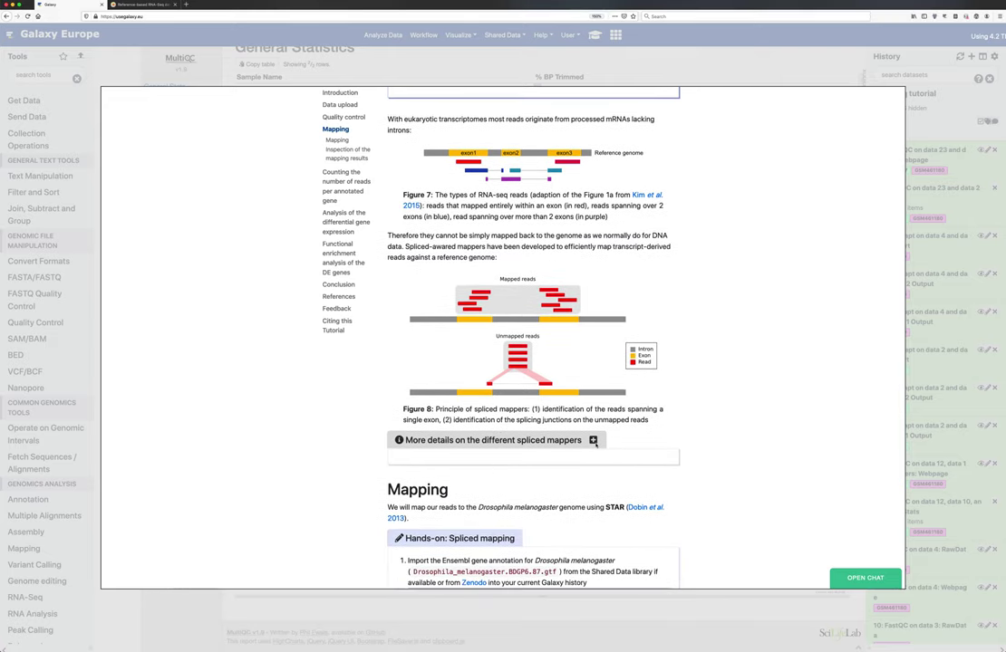
left_click(593, 440)
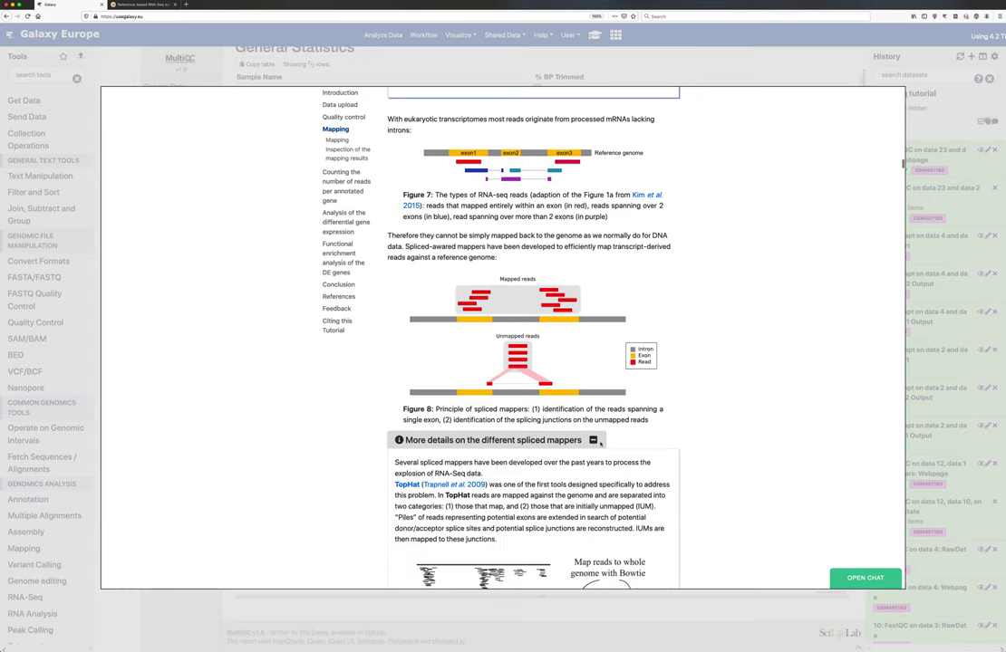
scroll(603, 431, "down", 2)
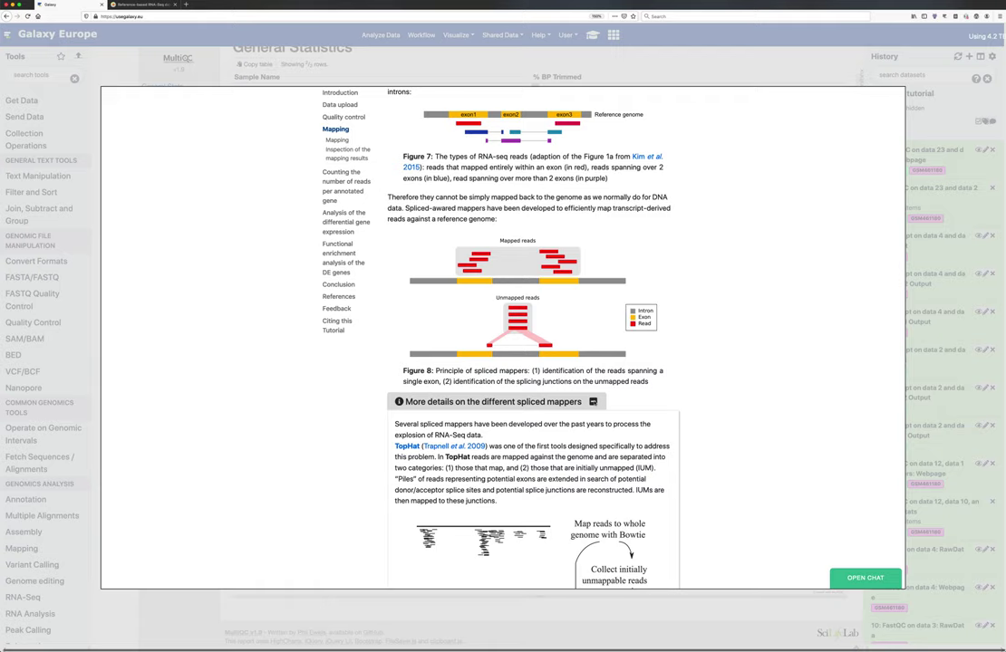
left_click(593, 401)
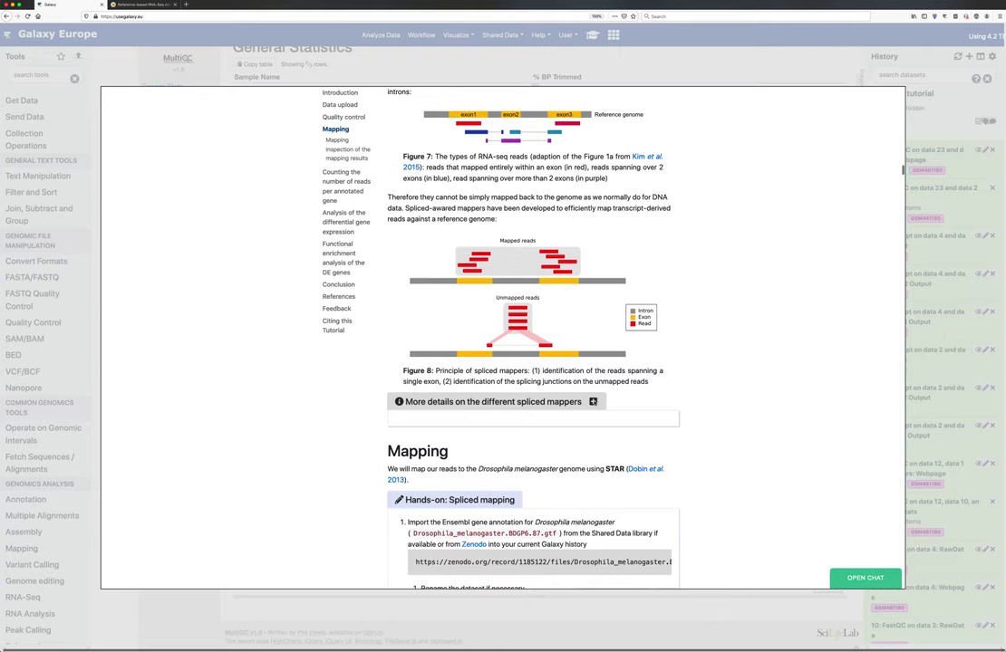
scroll(589, 454, "down", 3)
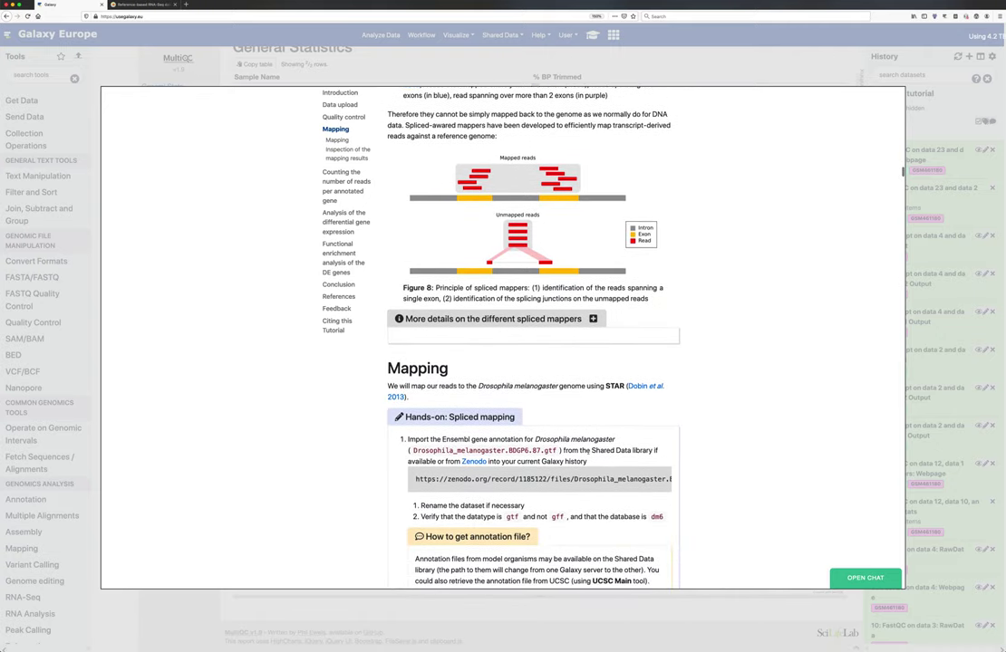
Leave the mapping tutorial and open the GTN - Material data library folder Transcriptomics / Reference-based RNA-Seq data analysis / DOI: 10.5281/zenodo.1185122.
scroll(587, 451, "down", 2)
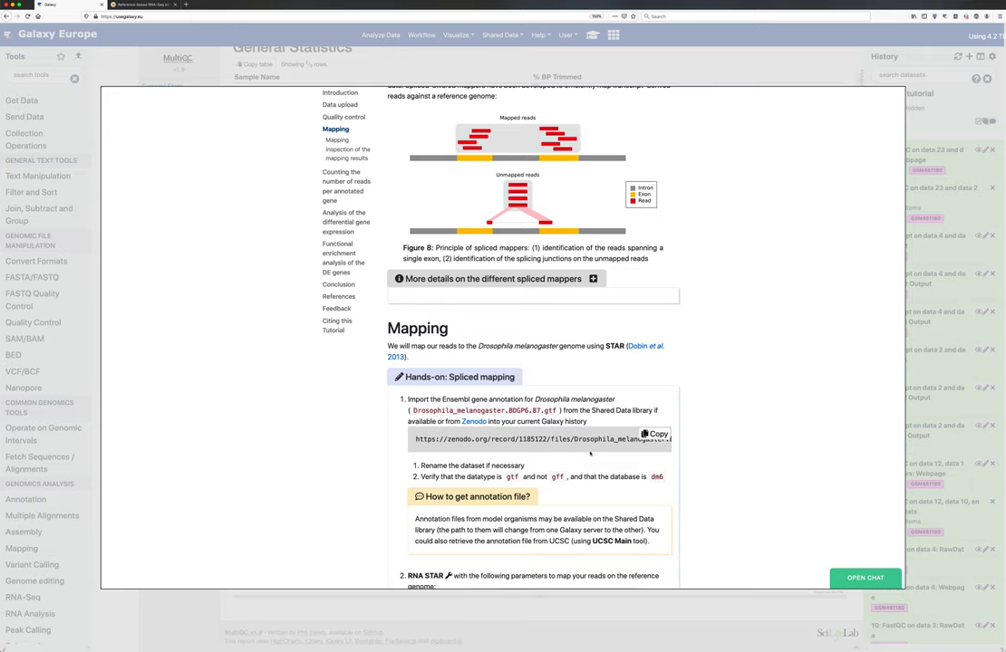
scroll(589, 453, "down", 1)
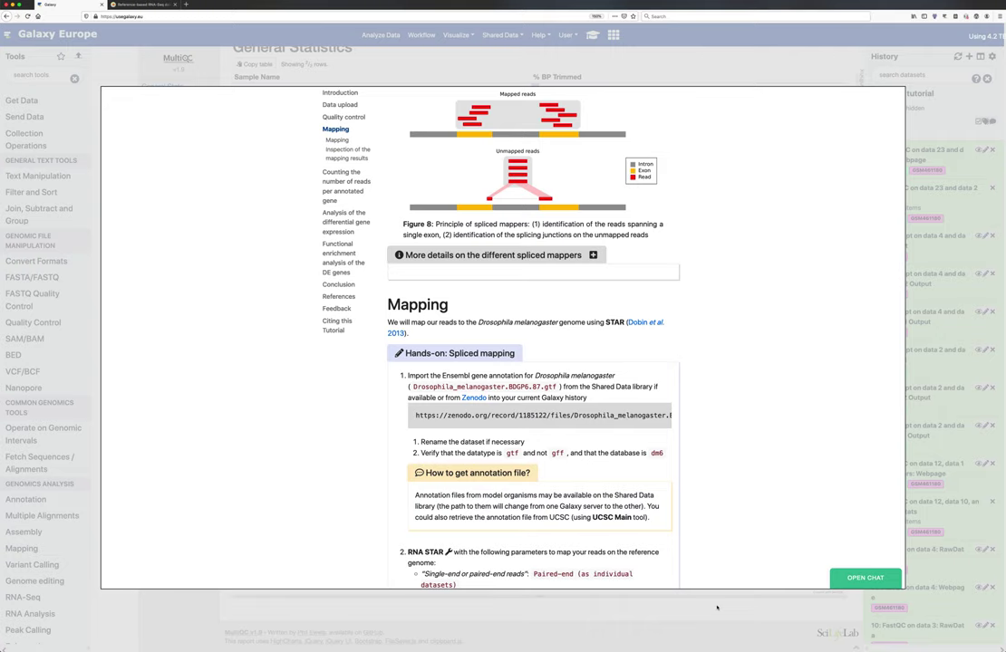
left_click(717, 608)
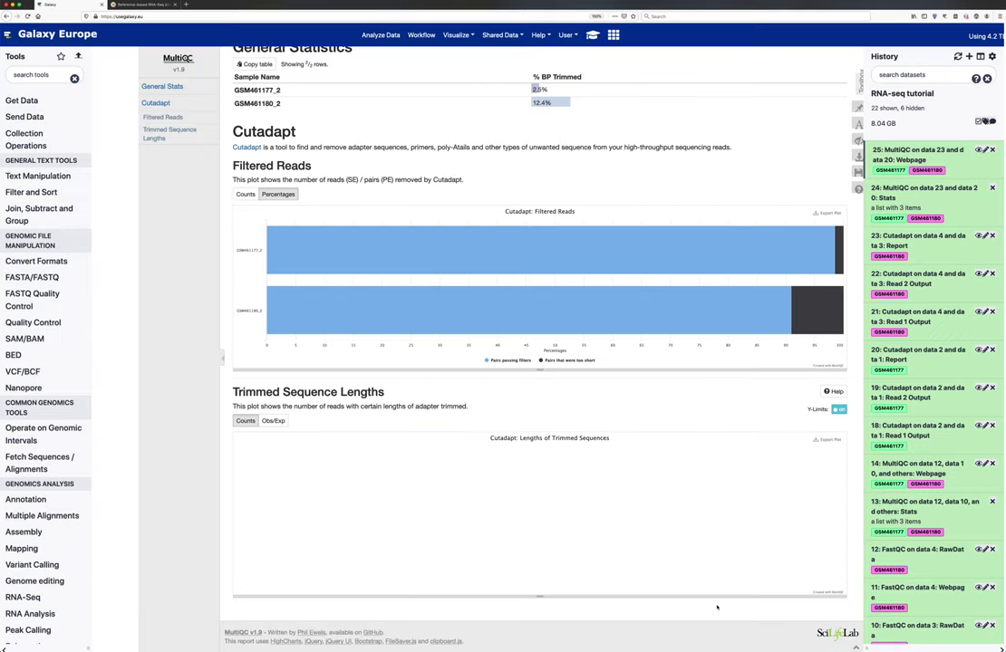
left_click(491, 35)
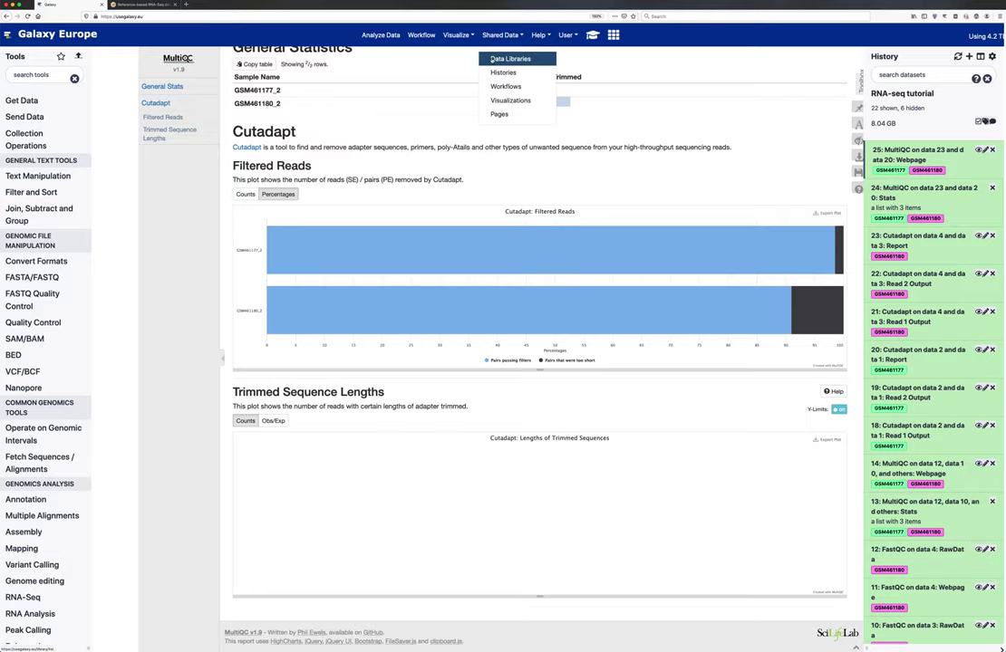
left_click(491, 58)
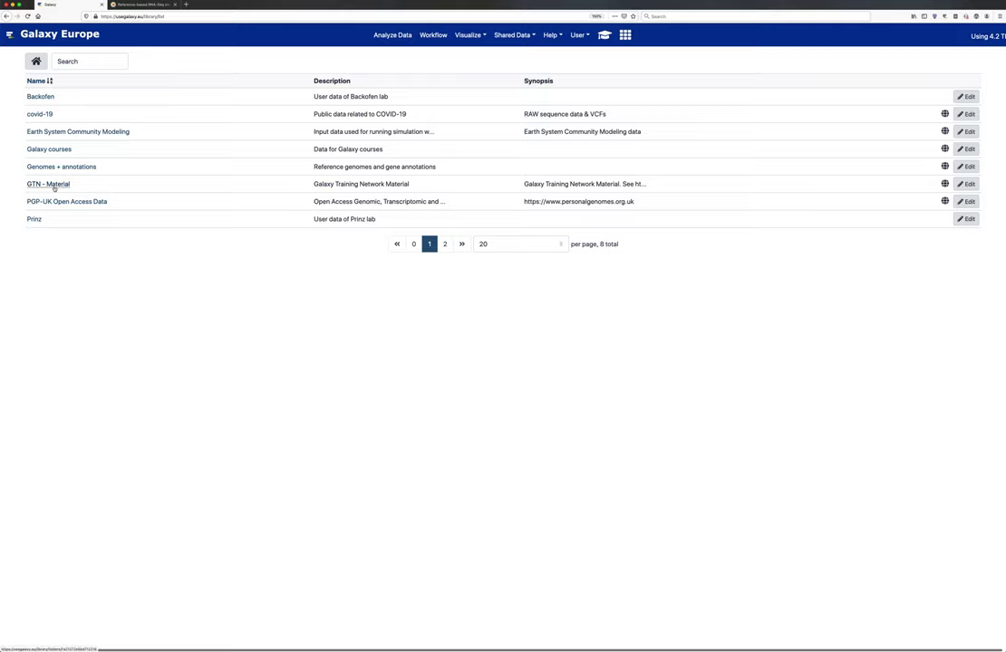
left_click(50, 185)
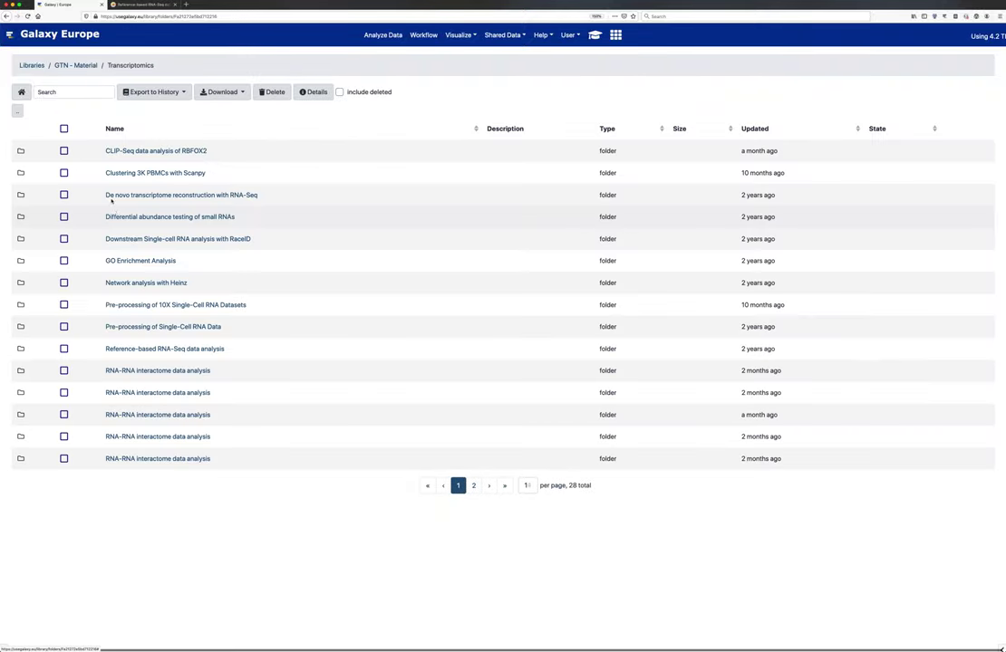
left_click(137, 349)
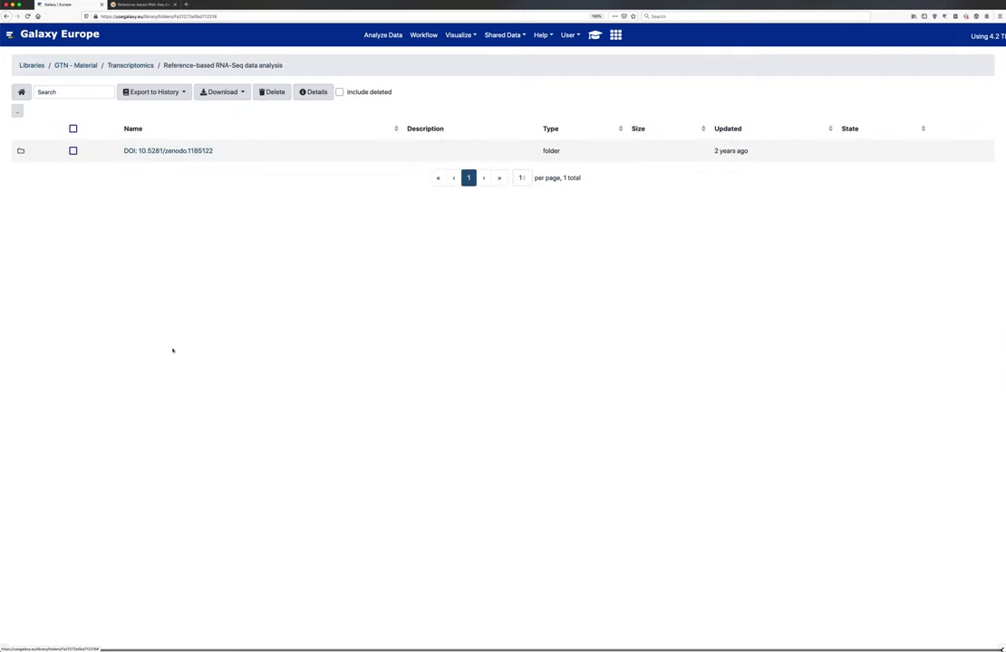
left_click(183, 152)
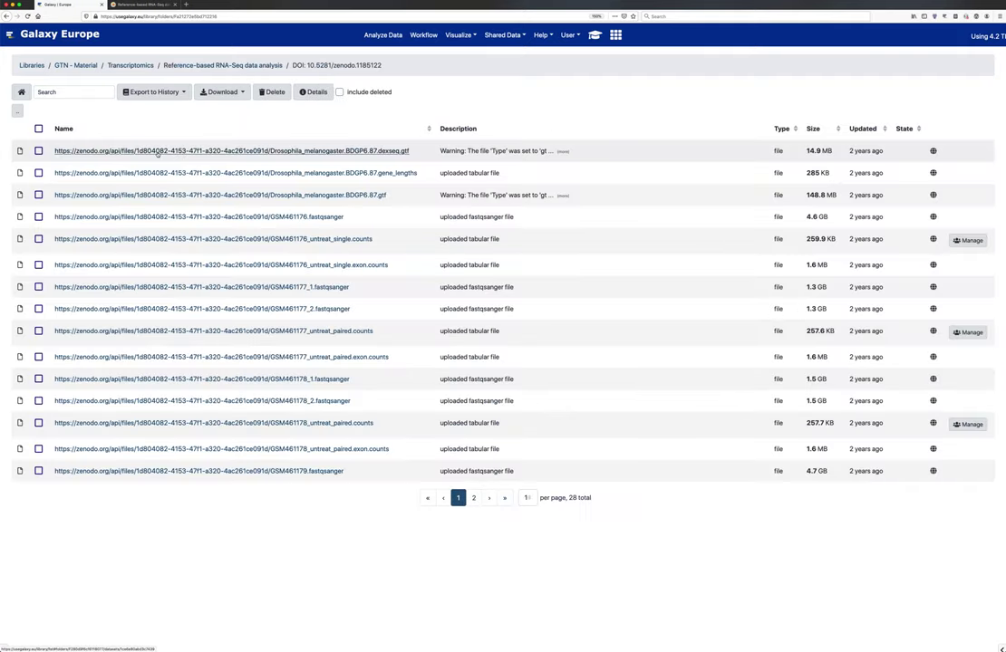
Import the Drosophila_melanogaster.BDGP6.87.gtf annotation file from the library folder into the RNA-seq tutorial history.
left_click(184, 195)
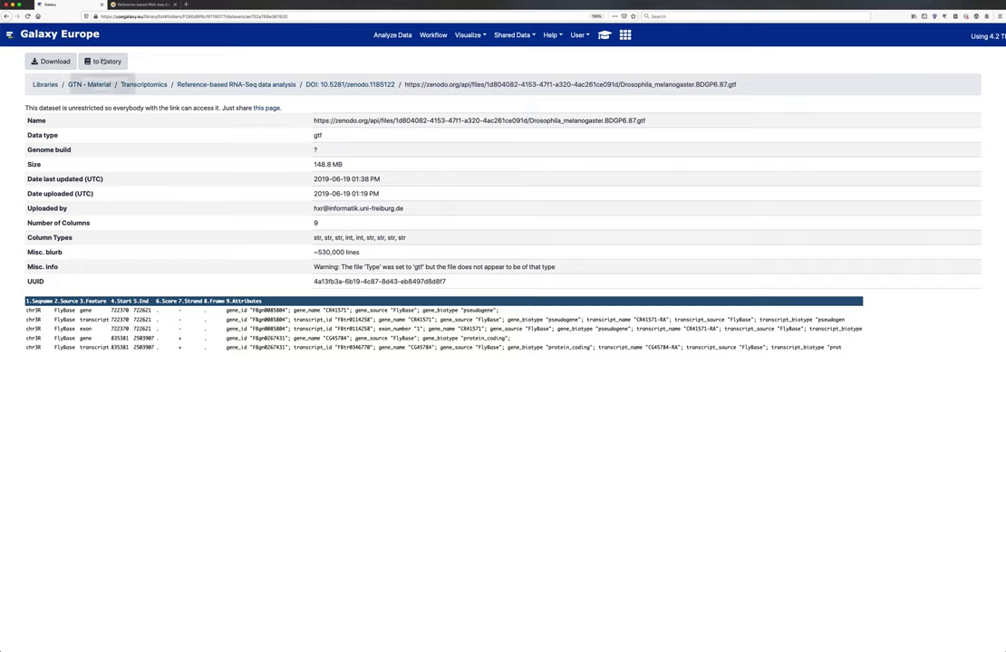
left_click(103, 62)
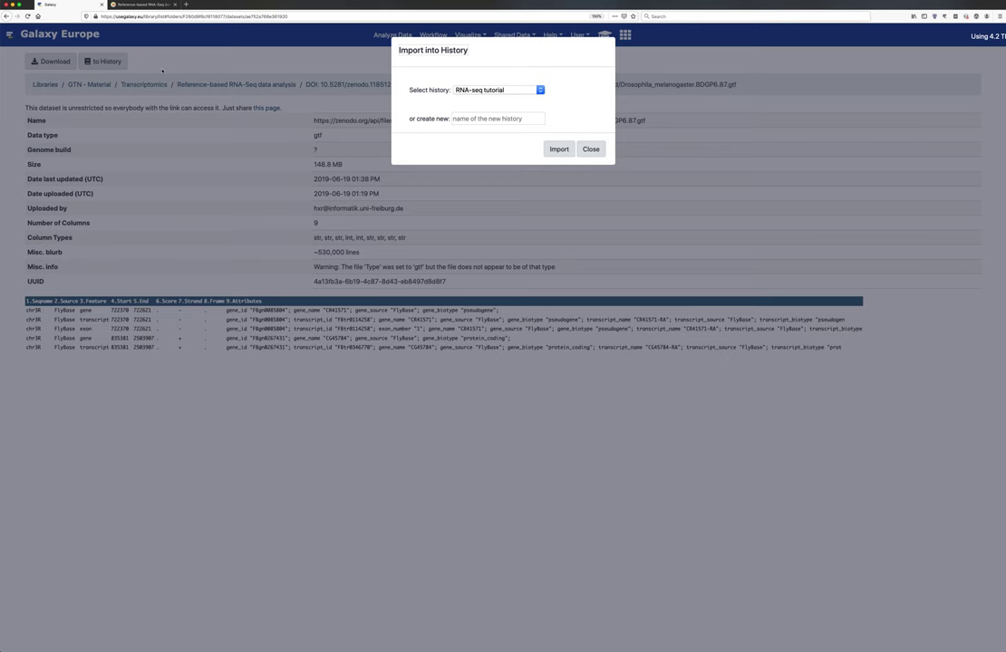
left_click(559, 149)
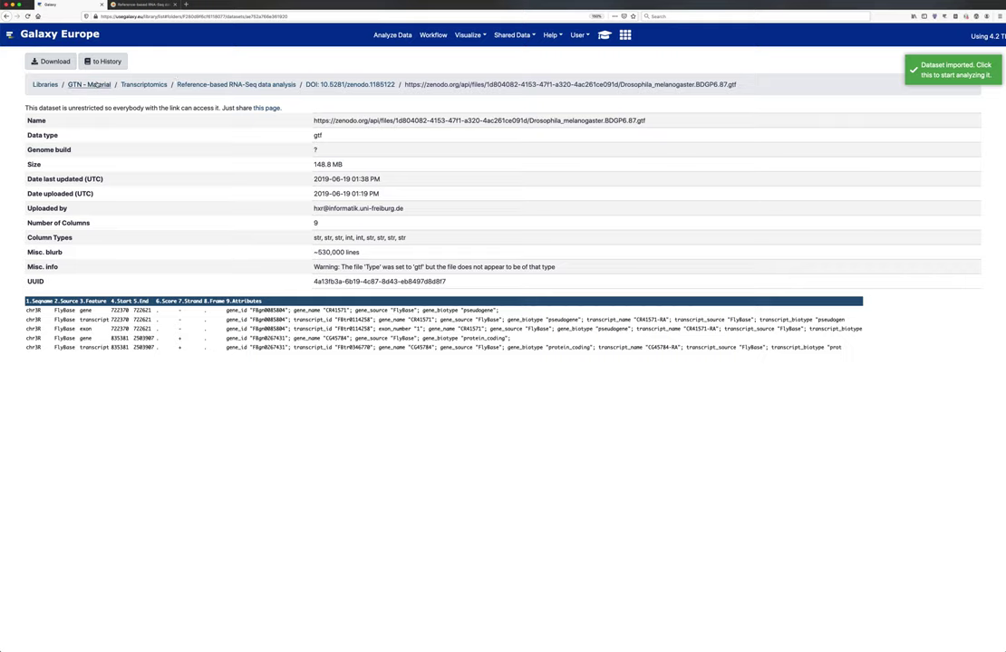
Return to the list of shared data libraries and view the contents of the Genomes + annotations library.
left_click(45, 85)
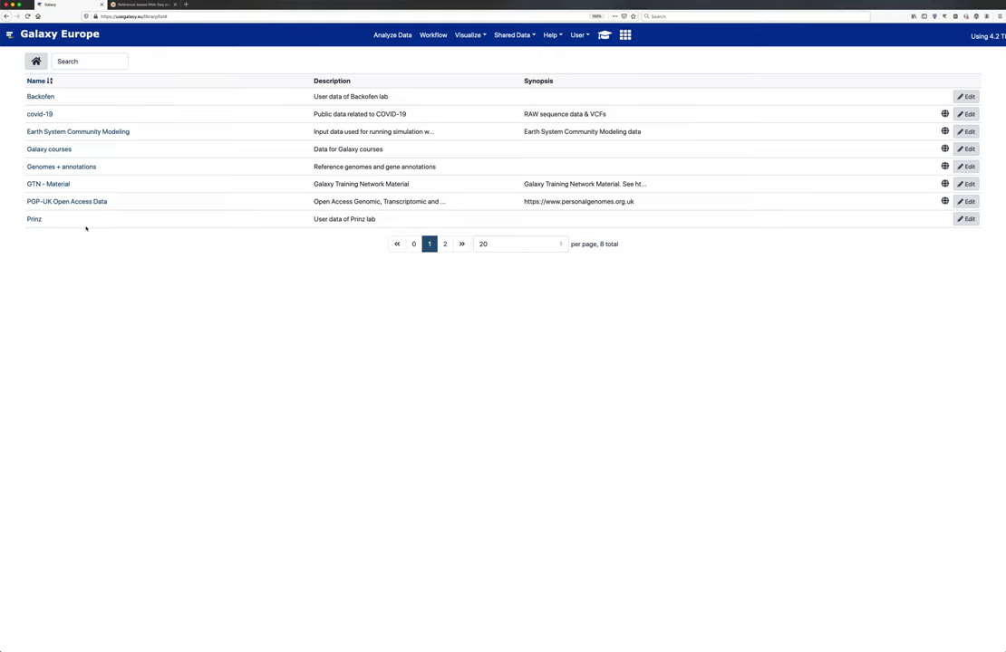
left_click(513, 40)
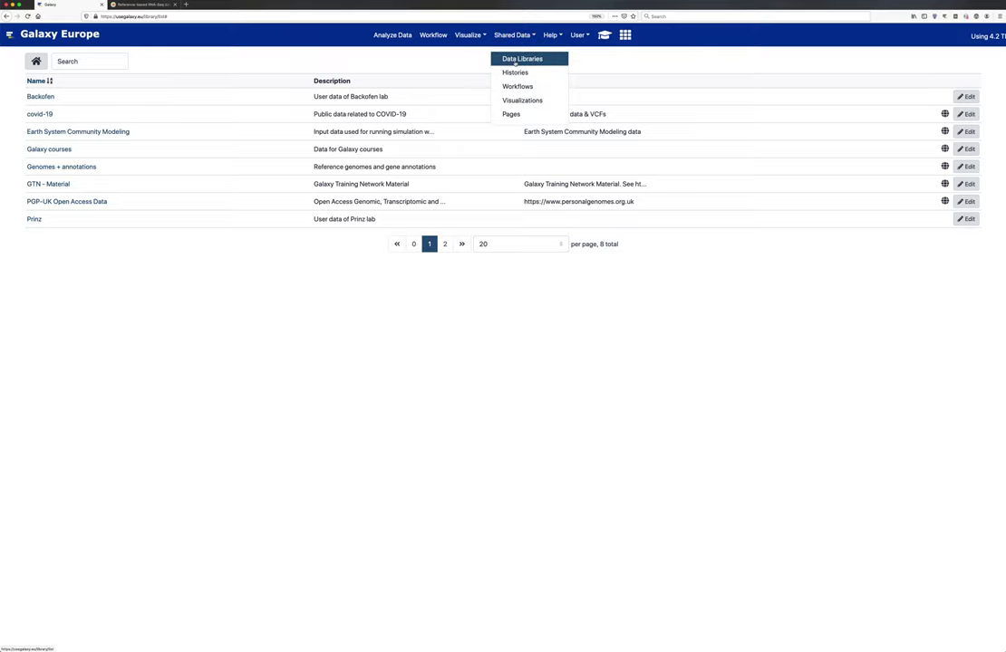
left_click(72, 168)
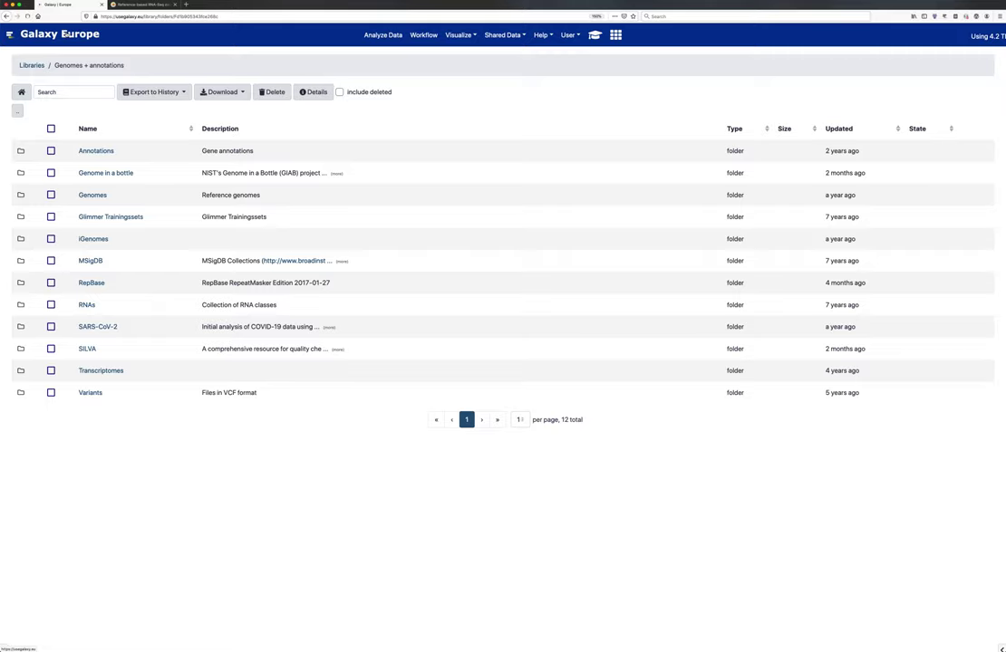
Return to the analysis home page, rename the imported annotation dataset as Drosophila_melanogaster.BDGP6.87 and save its attributes.
left_click(62, 34)
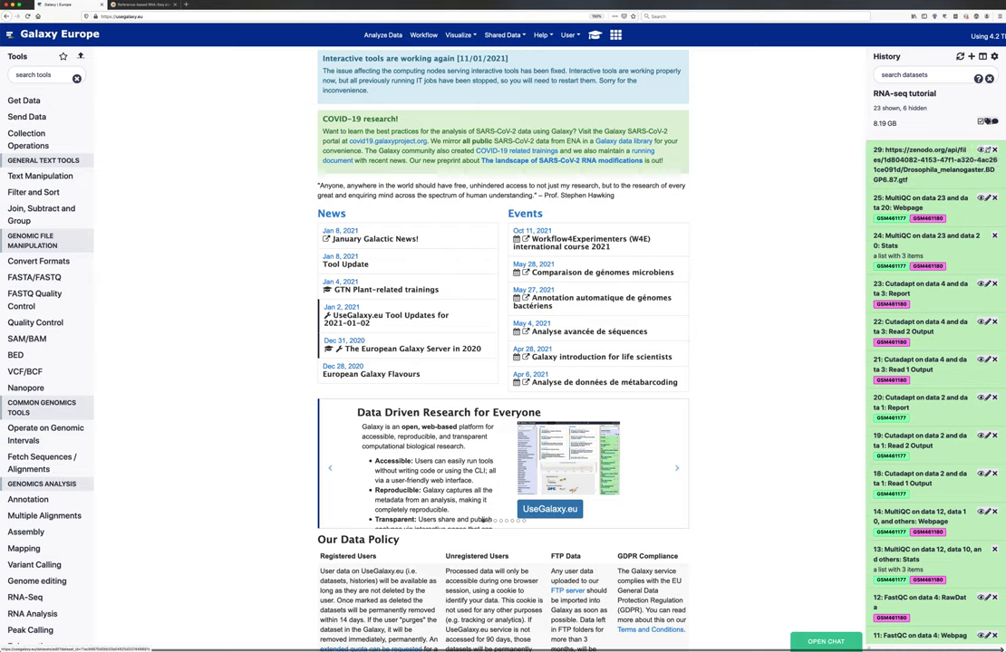
left_click(988, 150)
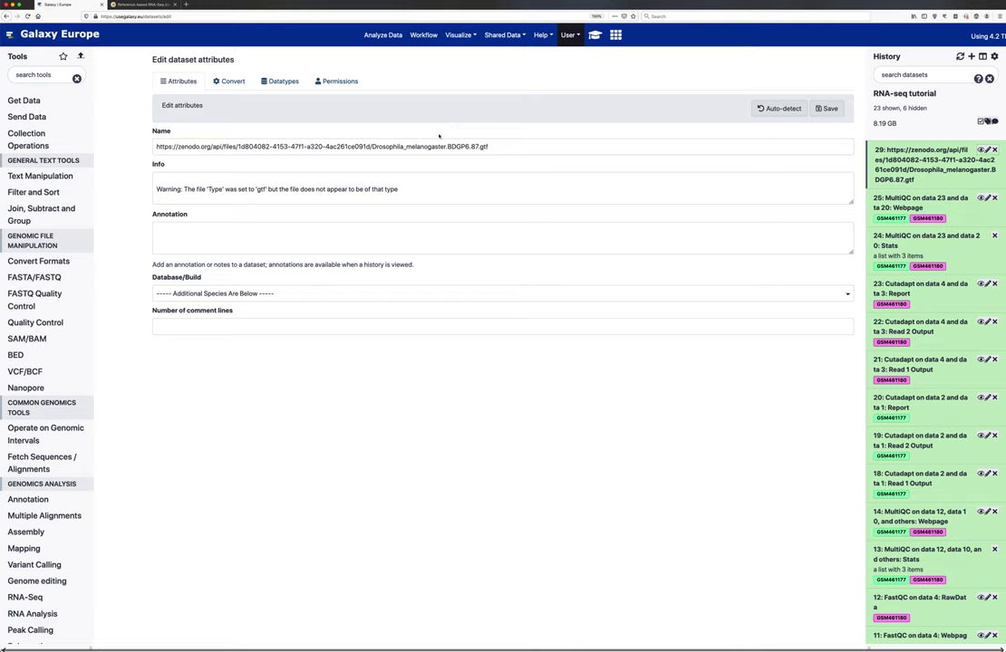
left_click_drag(372, 147, 156, 146)
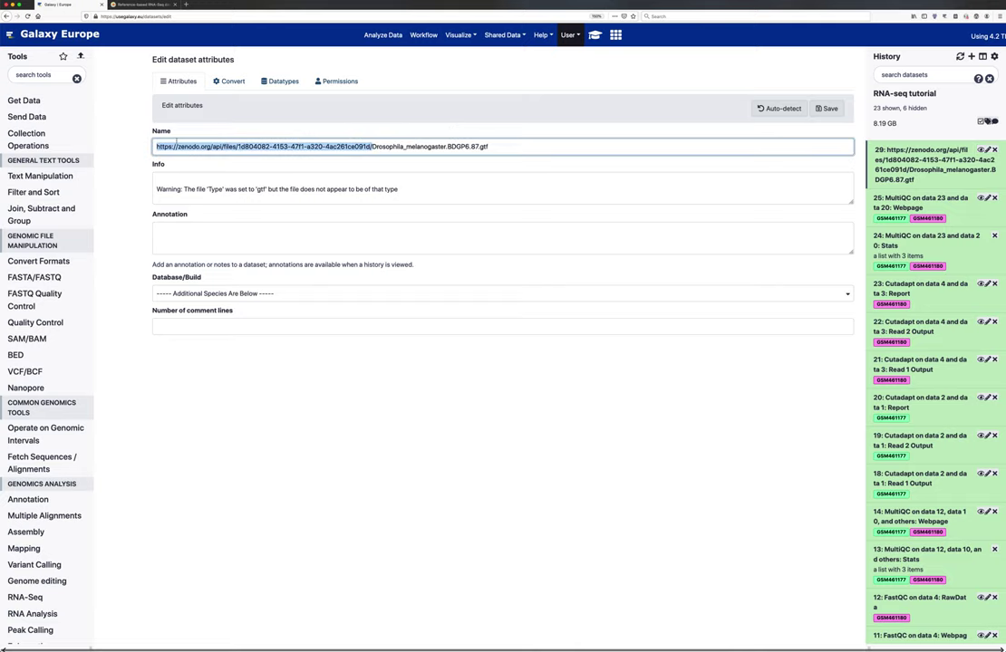
key("BackSpace")
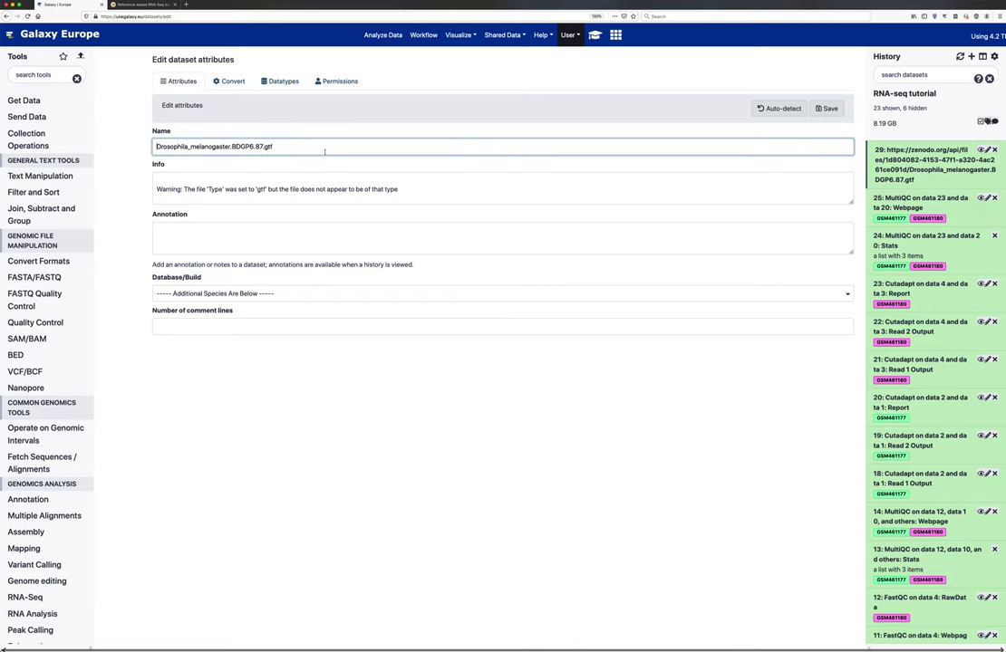
double_click(264, 147)
key("BackSpace")
key("BackSpace")
left_click(827, 108)
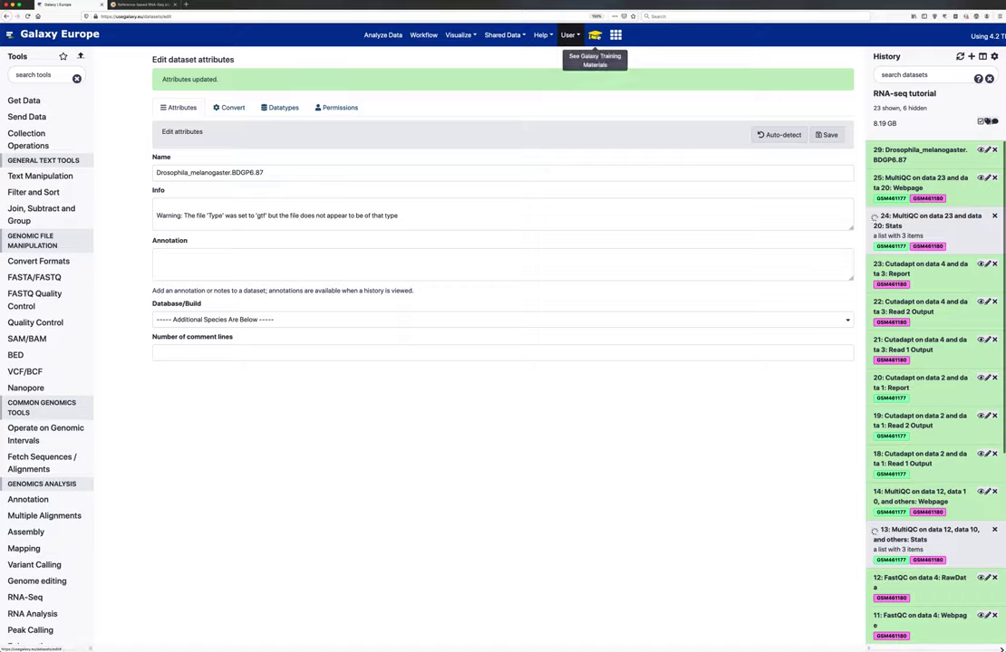
Open the Reference-based RNA-Seq data analysis tutorial under Transcriptomics and check its Mapping instructions on dataset naming, datatype and database.
left_click(594, 35)
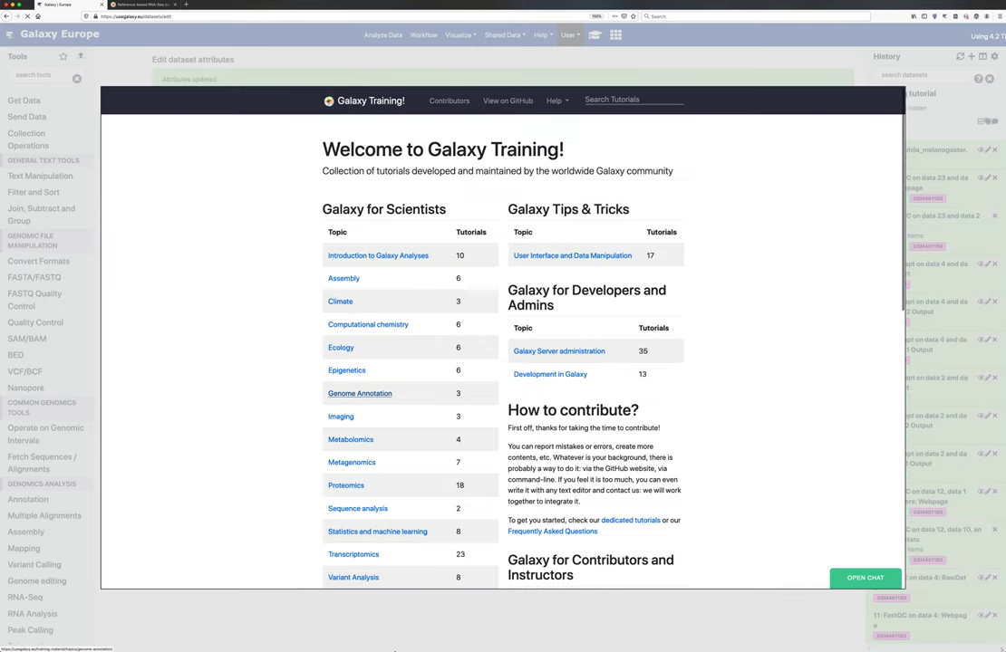
left_click(367, 555)
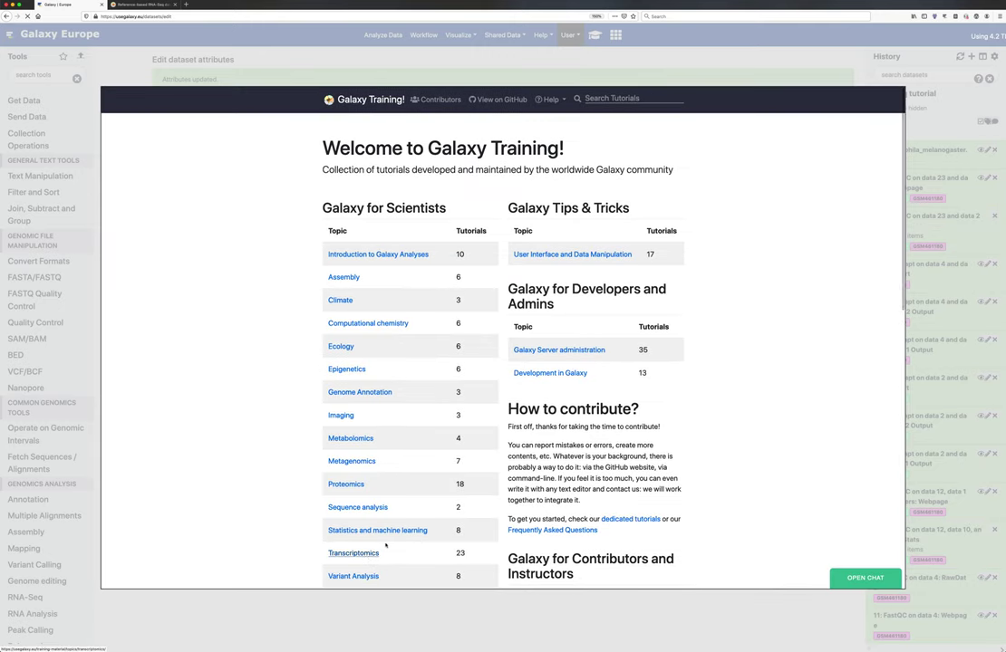
scroll(391, 512, "down", 10)
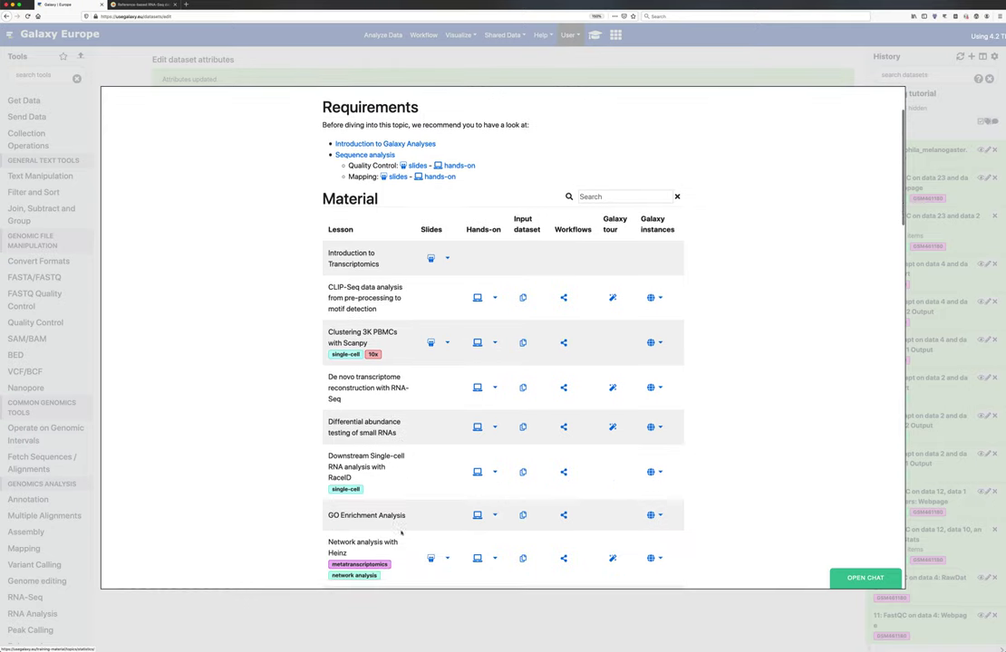
left_click(477, 390)
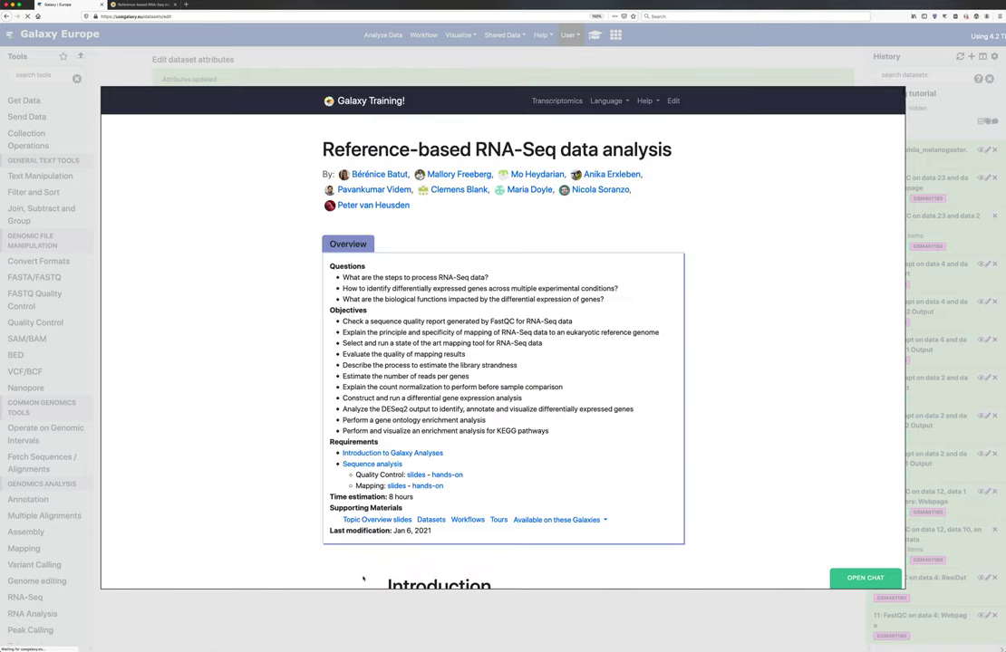
scroll(352, 487, "down", 3)
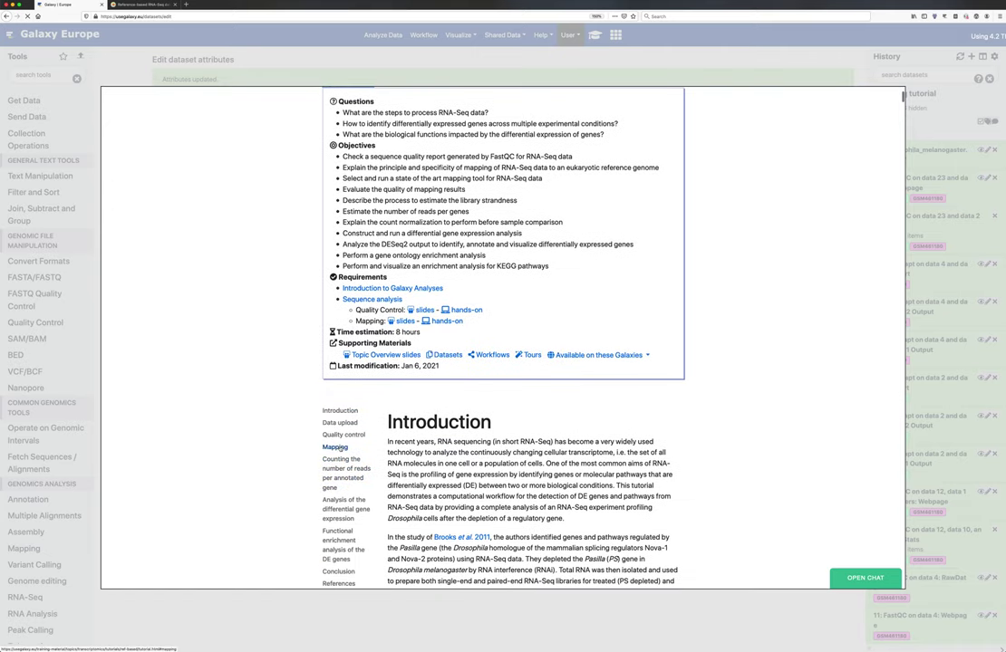
left_click(335, 445)
scroll(399, 419, "down", 10)
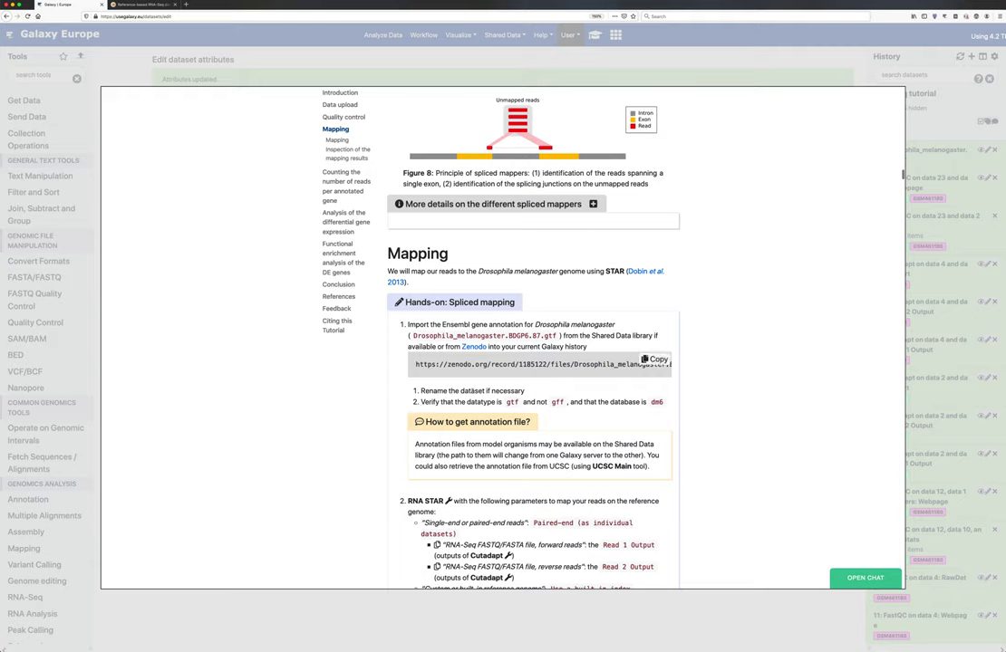
left_click_drag(420, 390, 524, 391)
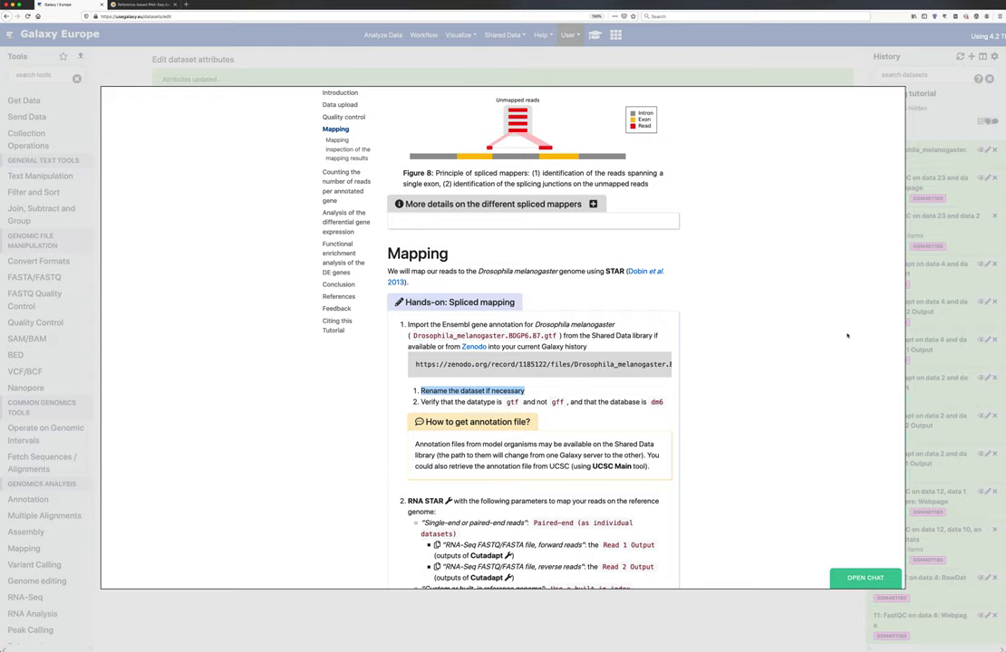
double_click(657, 402)
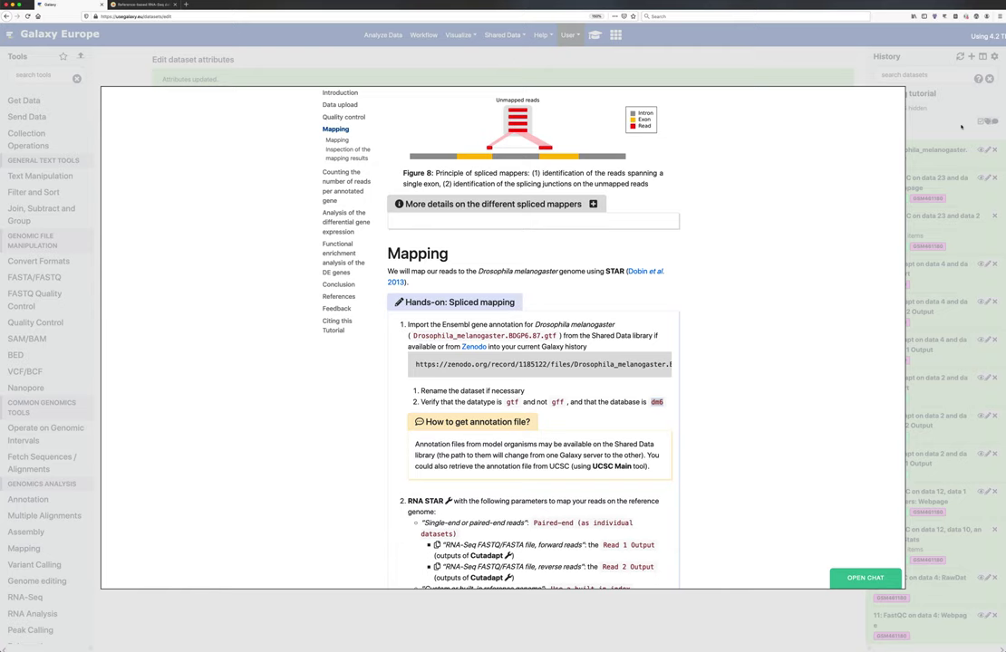
Expand the Drosophila_melanogaster.BDGP6.87 dataset in the history and compare its format and database with the tutorial's instructions.
left_click(933, 162)
left_click(933, 163)
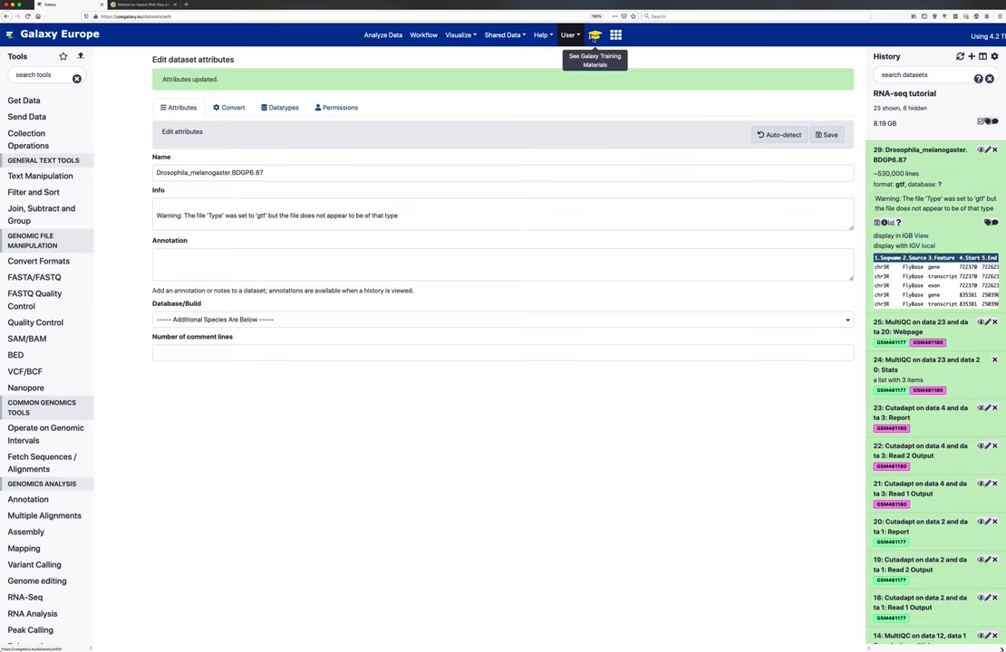
left_click(595, 36)
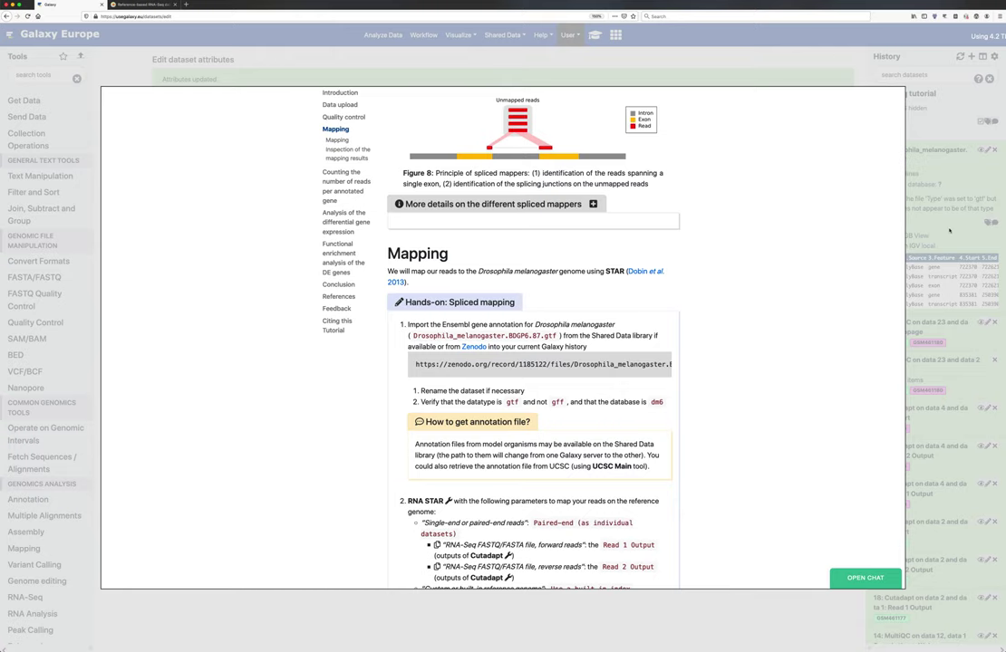
left_click(950, 230)
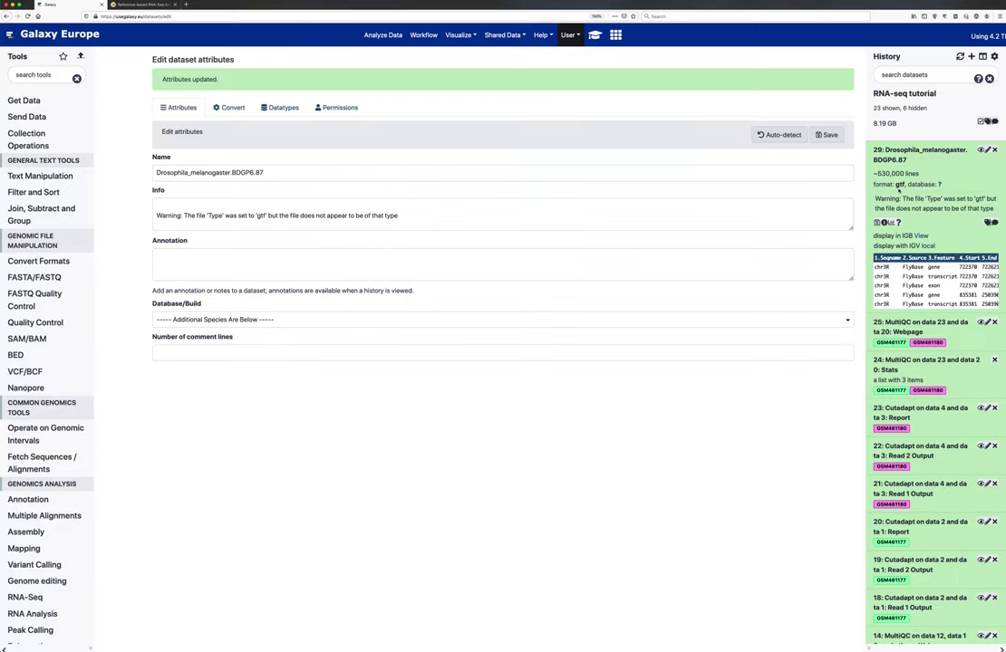
Set the annotation dataset's database/build to D. melanogaster Aug. 2014 (BDGP Release 6 + ISO1 MT/dm6) (dm6) and save the attributes.
left_click(988, 150)
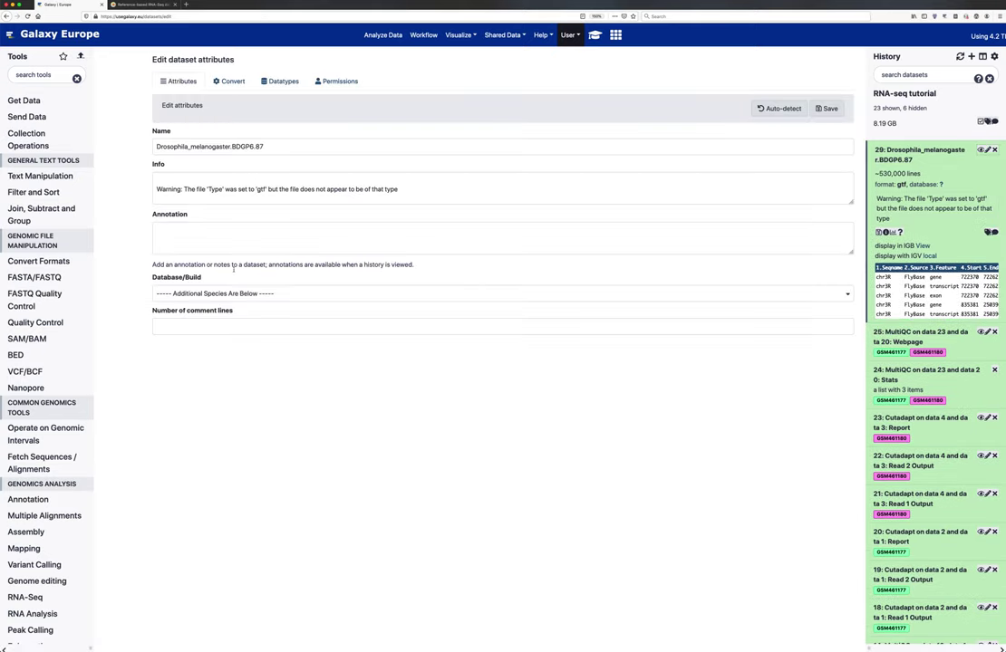
left_click(227, 294)
type("dm6")
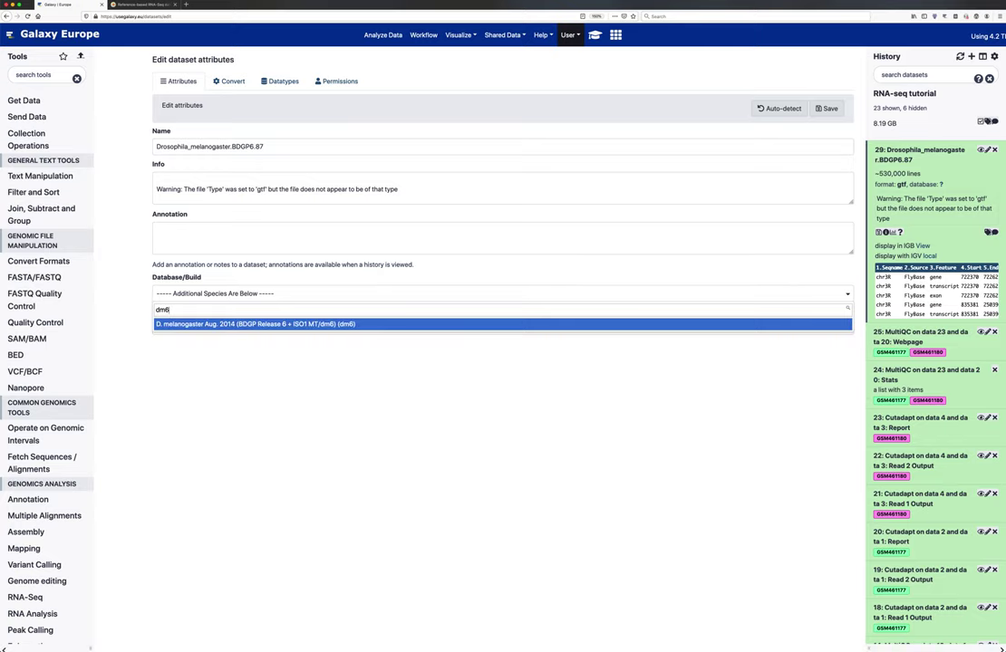
key("Return")
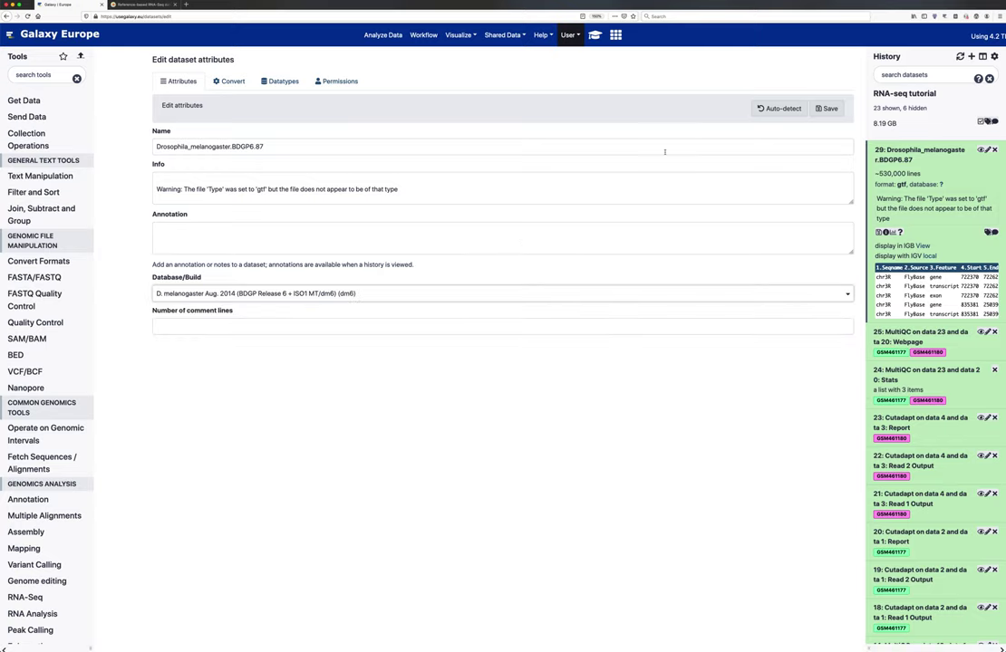
left_click(828, 107)
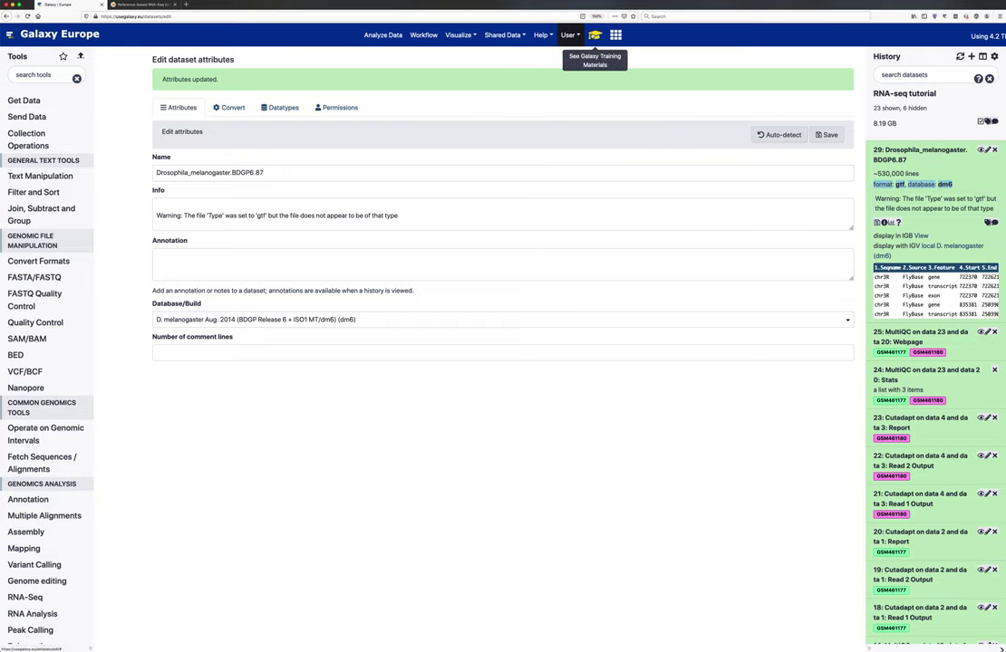
Review the RNA STAR parameters in the Mapping tutorial, find the RNA STAR tool with the search term star and open it.
left_click(594, 35)
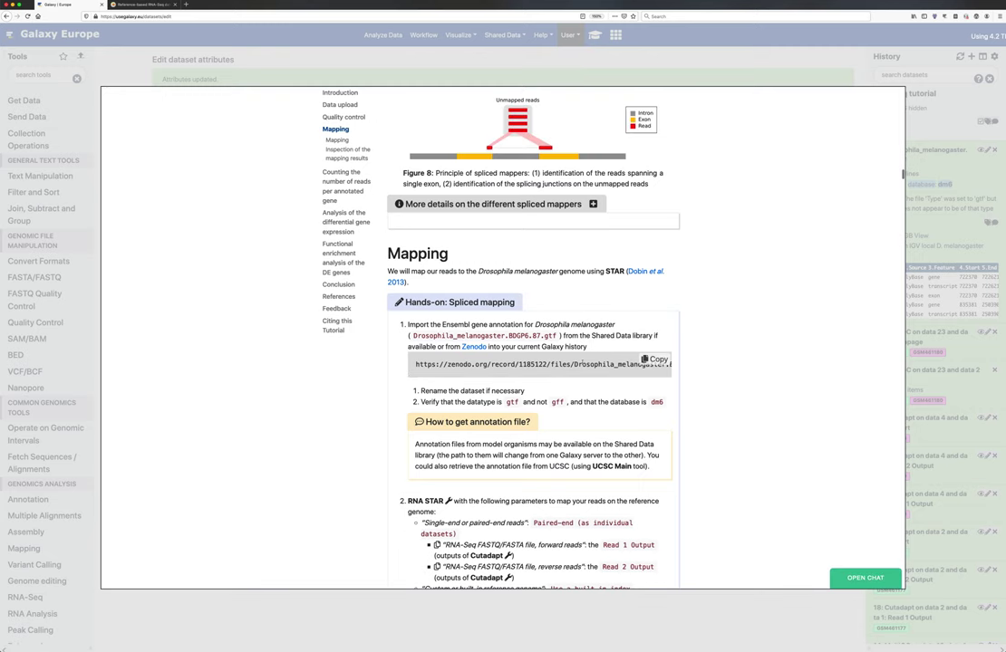
scroll(904, 177, "down", 3)
scroll(582, 362, "down", 3)
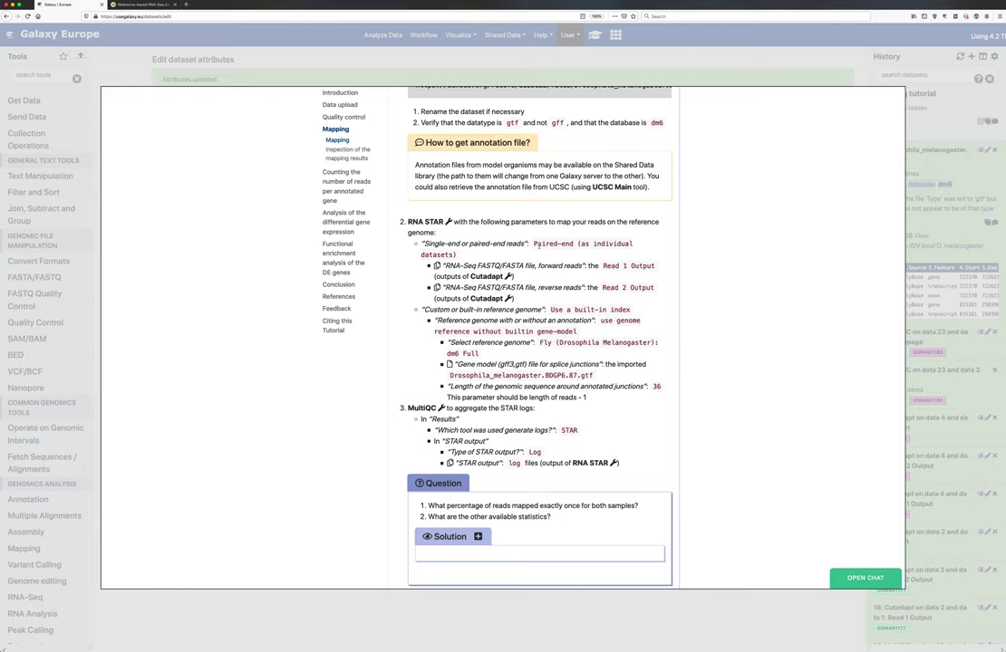
left_click(256, 59)
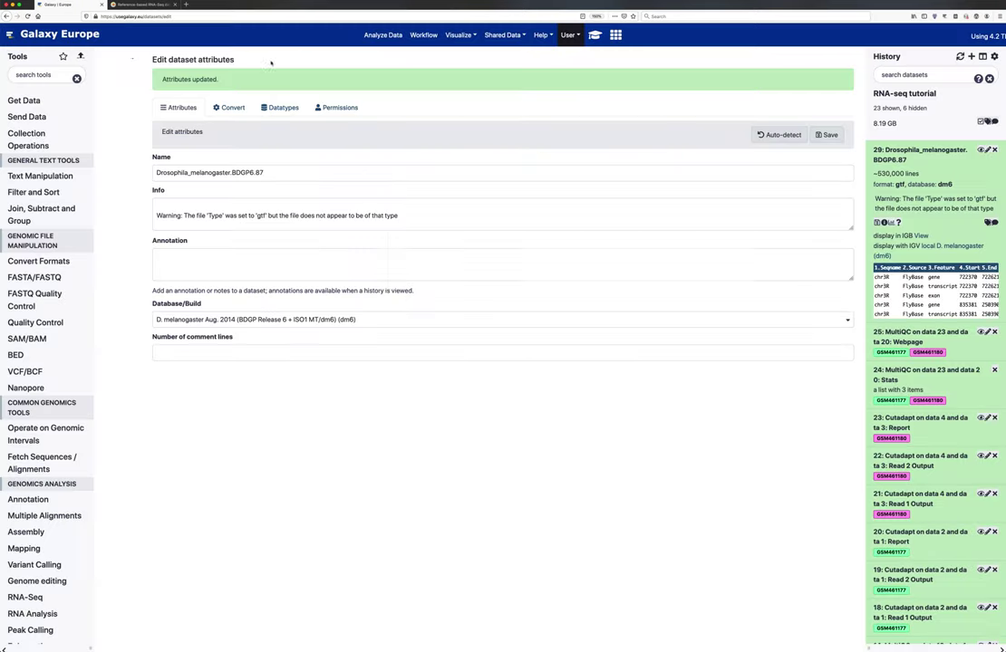
left_click(45, 75)
type("star")
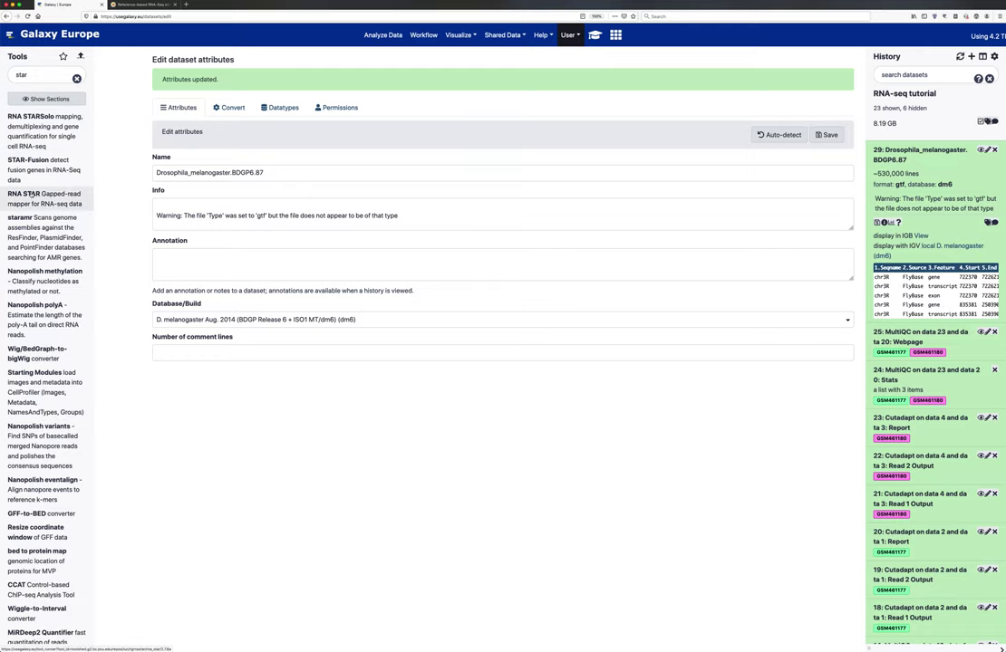
left_click(32, 194)
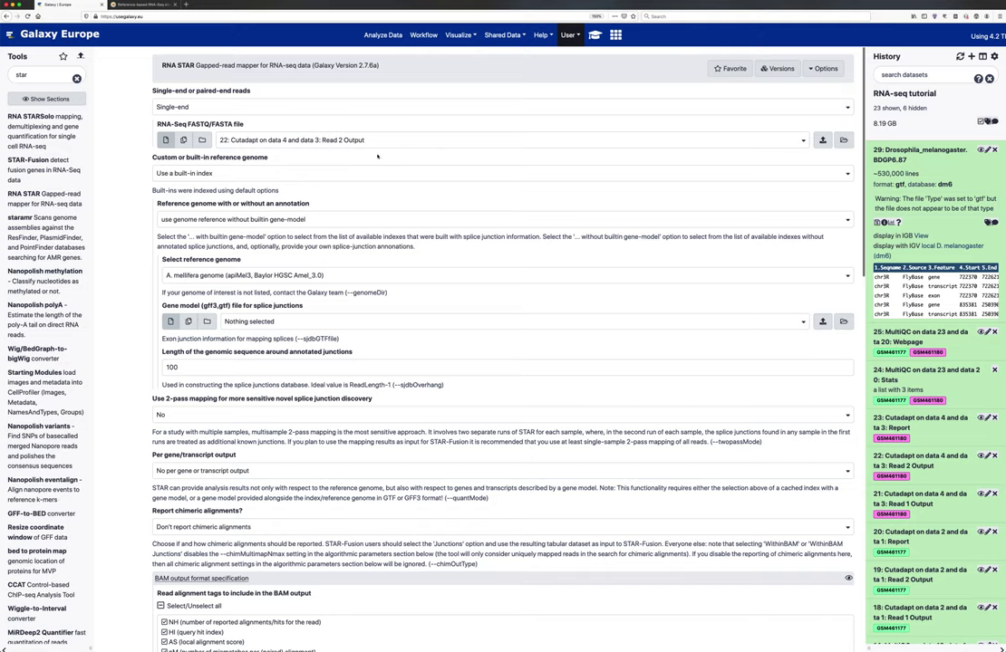
Set the RNA STAR reads to Paired-end (as individual datasets) and enable multiple-dataset input for both forward and reverse reads.
left_click(183, 106)
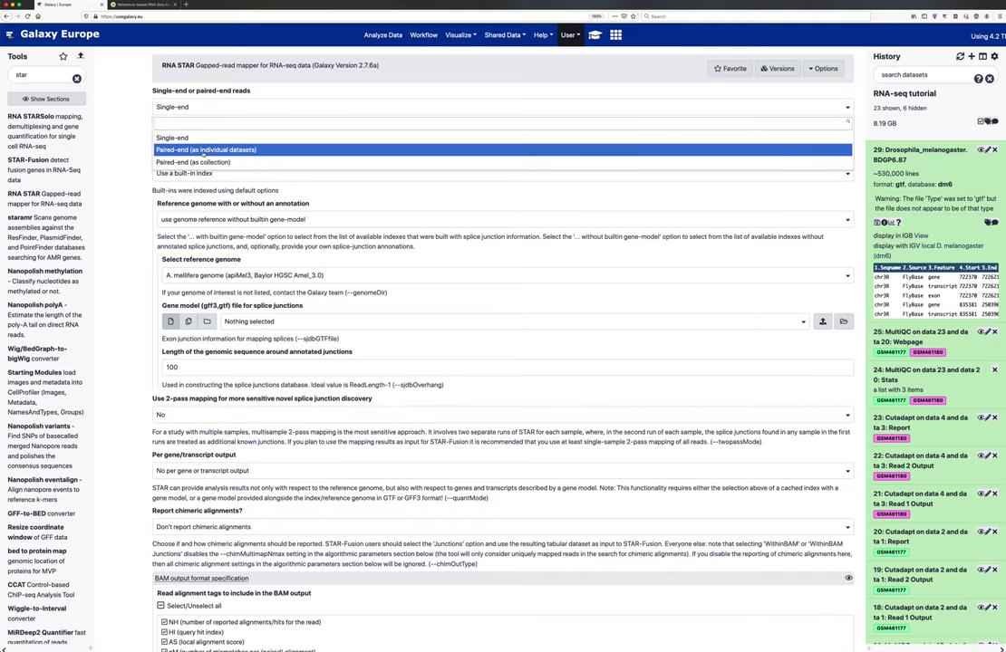
left_click(205, 150)
left_click(184, 143)
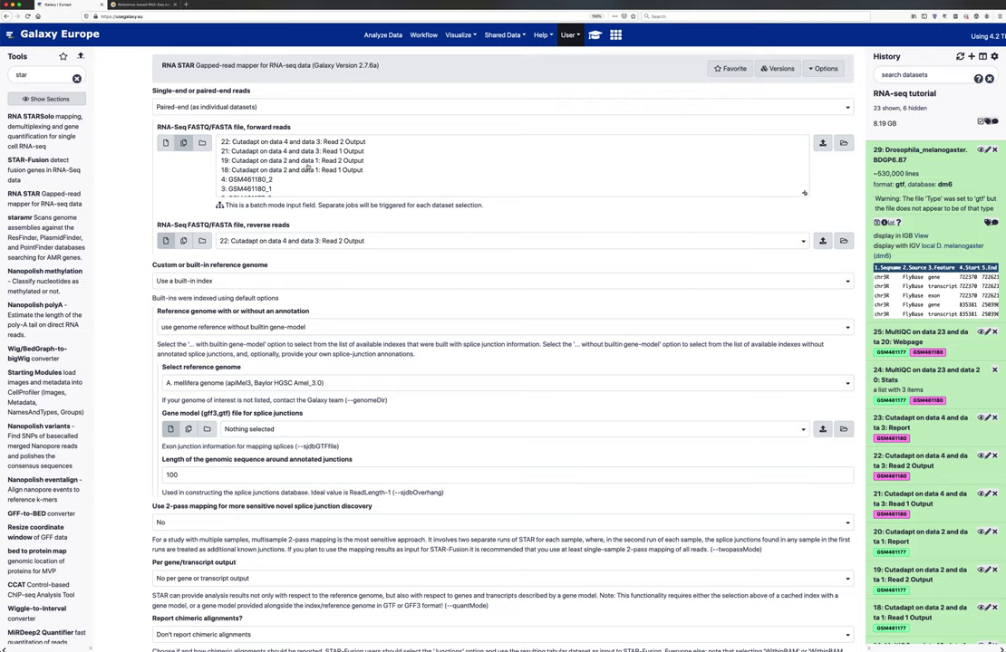
double_click(258, 129)
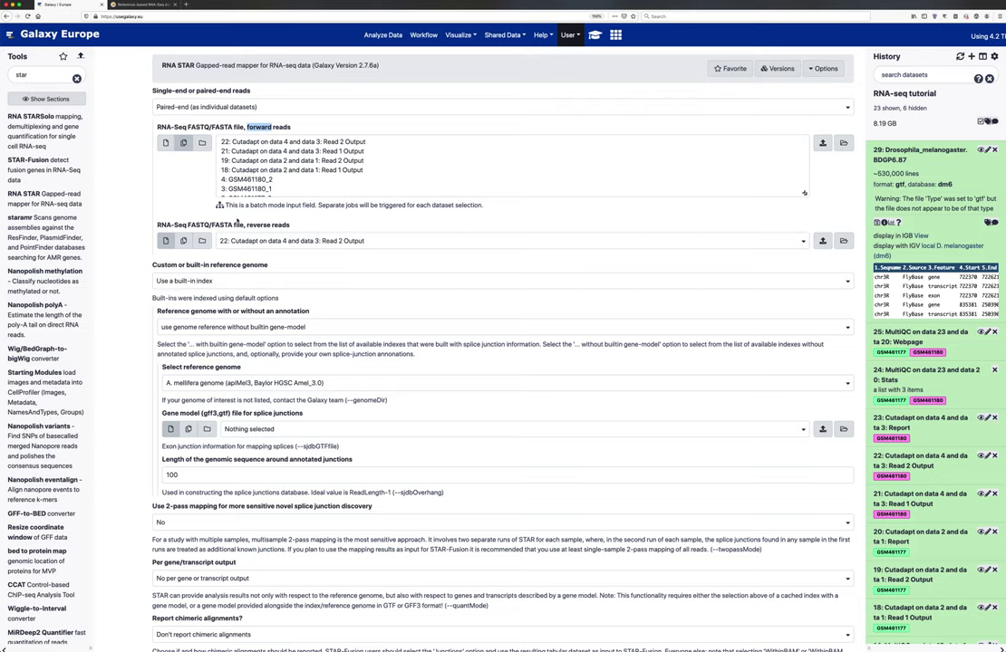
left_click(183, 240)
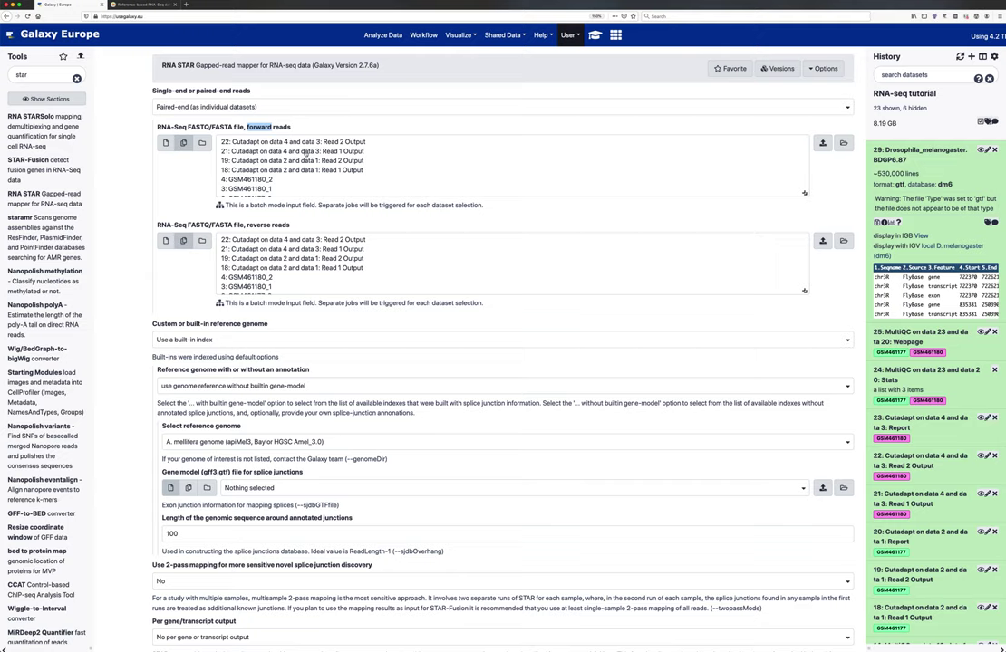
Select Cutadapt Read 1 Outputs 21 and 18 as forward reads and Read 2 Outputs 22 and 19 as reverse reads.
left_click(305, 153)
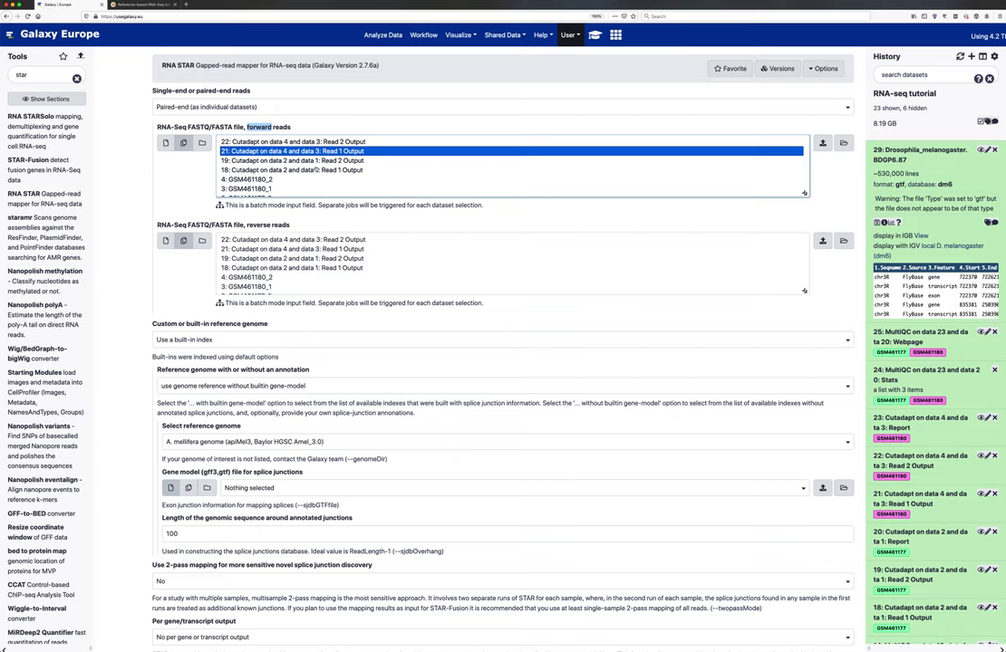
left_click(315, 170, "super")
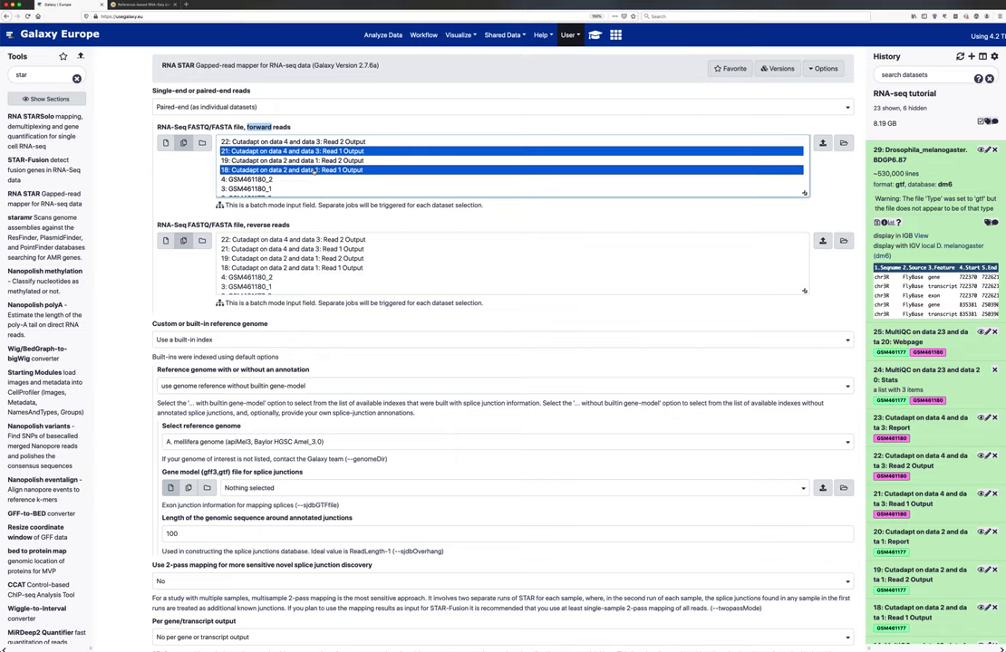
left_click(288, 240)
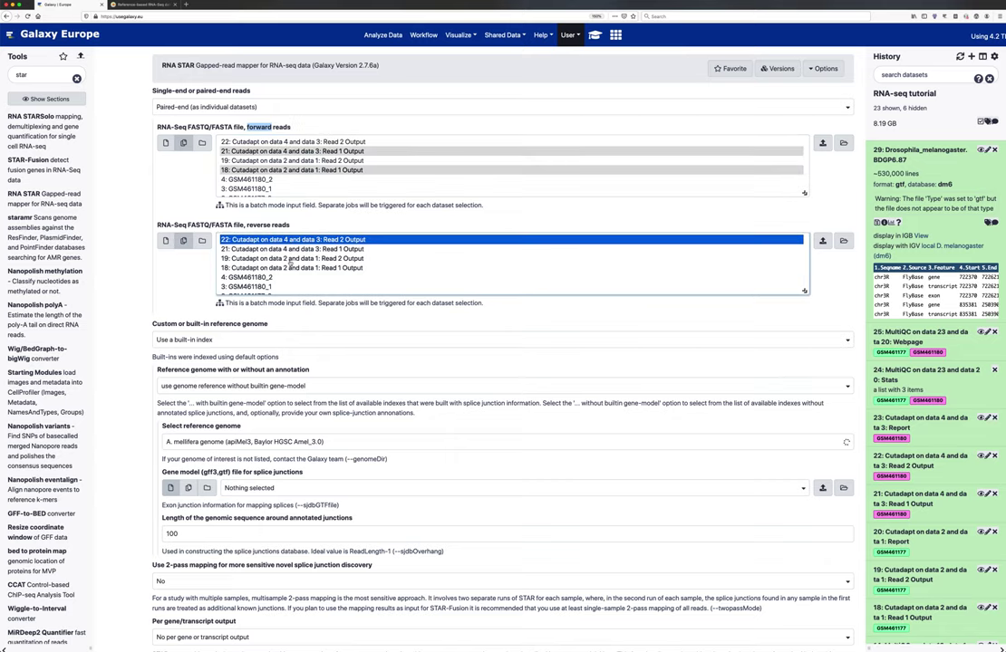
left_click(290, 259, "super")
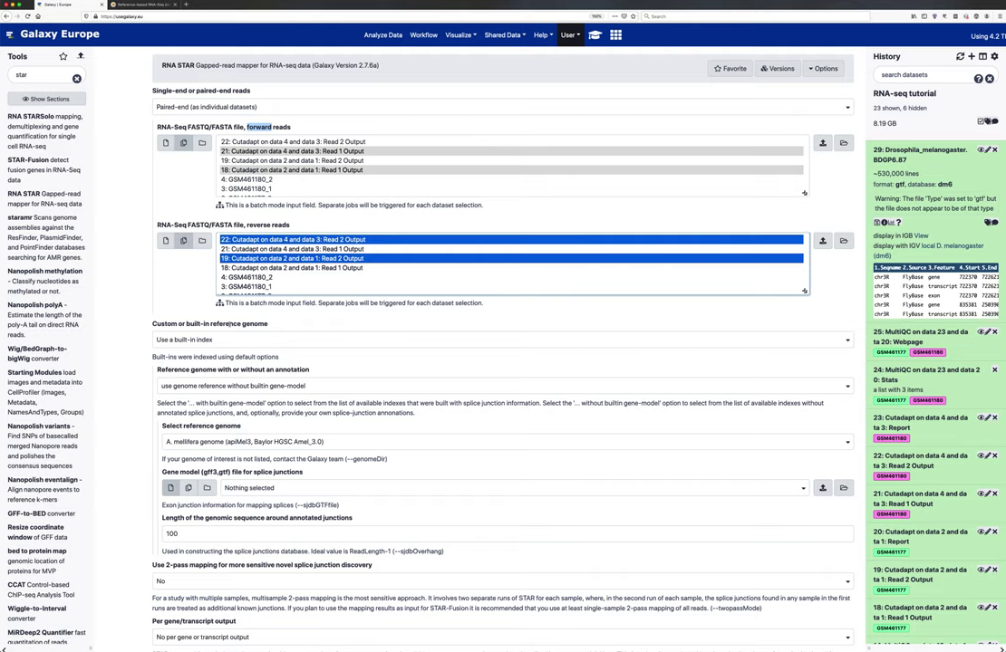
Use a built-in index and, after checking the tutorial, set the reference genome to Fly (Drosophila melanogaster): dm6 Full.
scroll(222, 319, "down", 1)
left_click(213, 314)
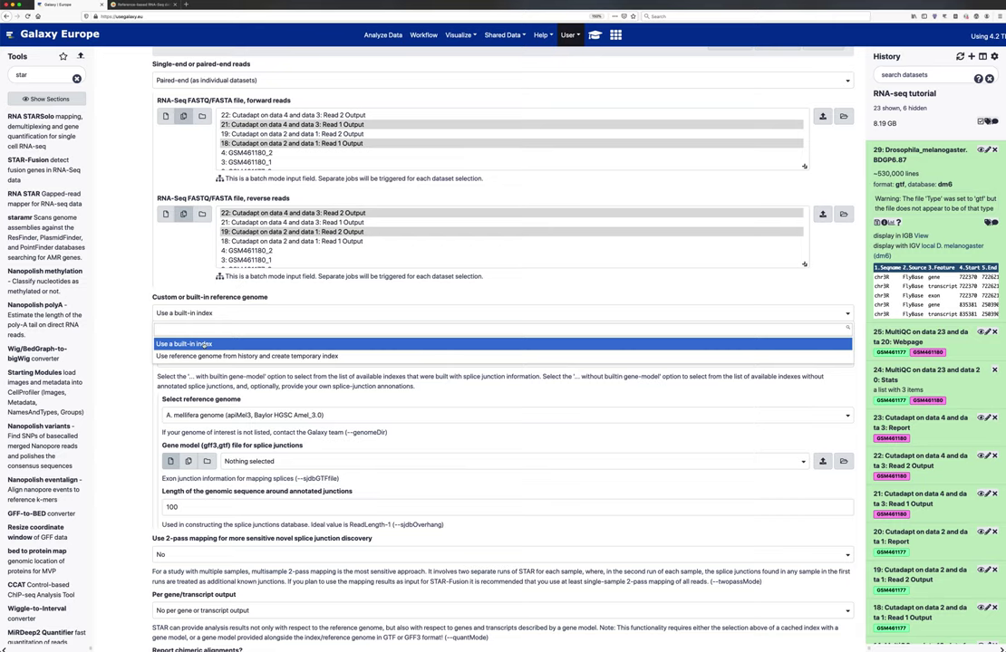
left_click(210, 343)
scroll(232, 332, "down", 2)
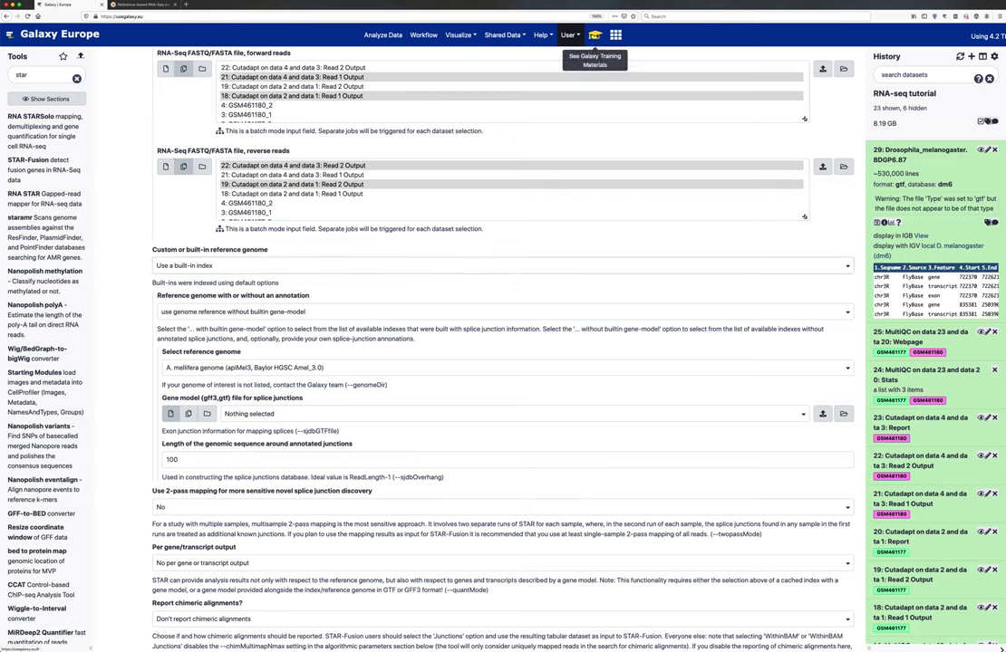
left_click(594, 35)
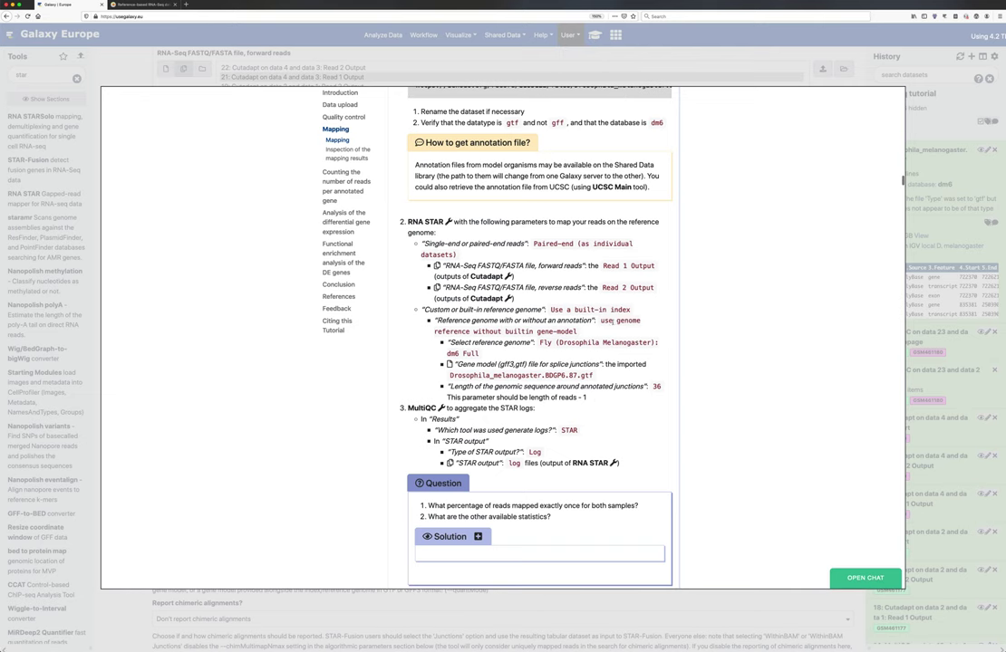
left_click(579, 603)
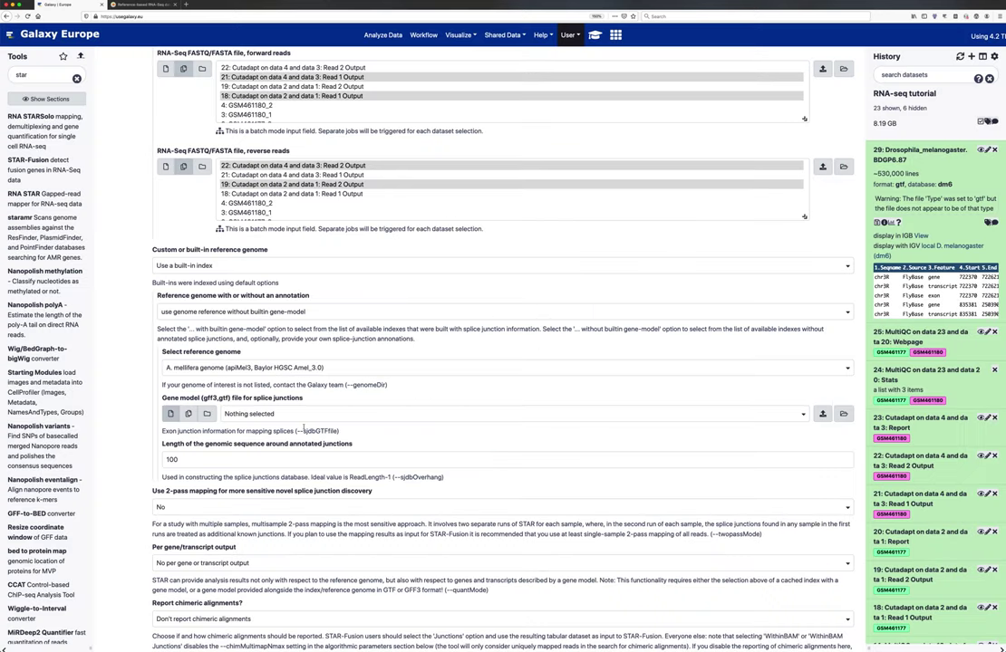
left_click(246, 368)
type("dm6")
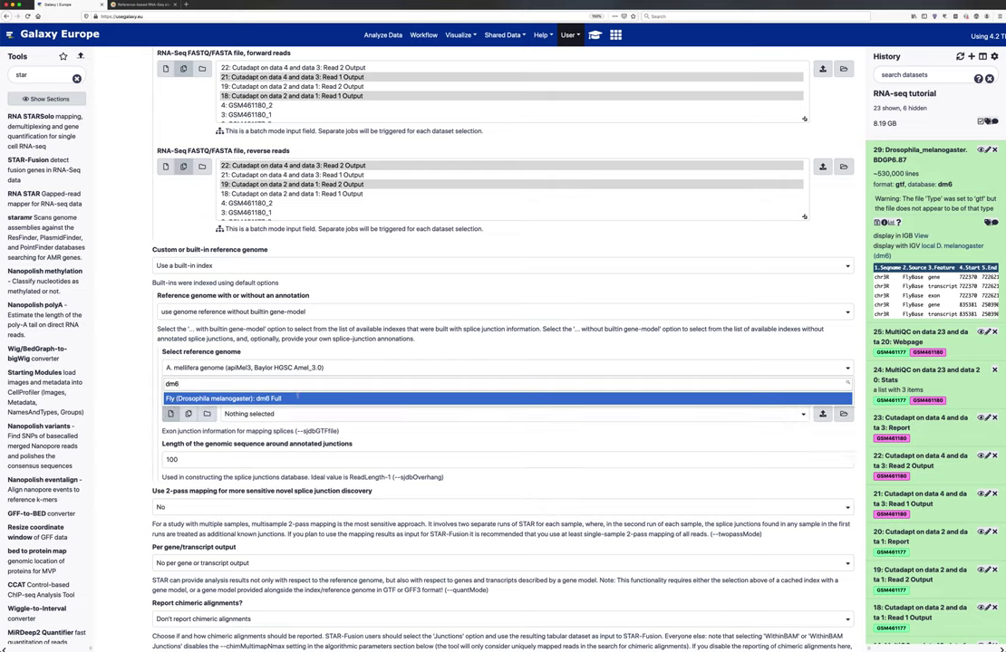
left_click(292, 397)
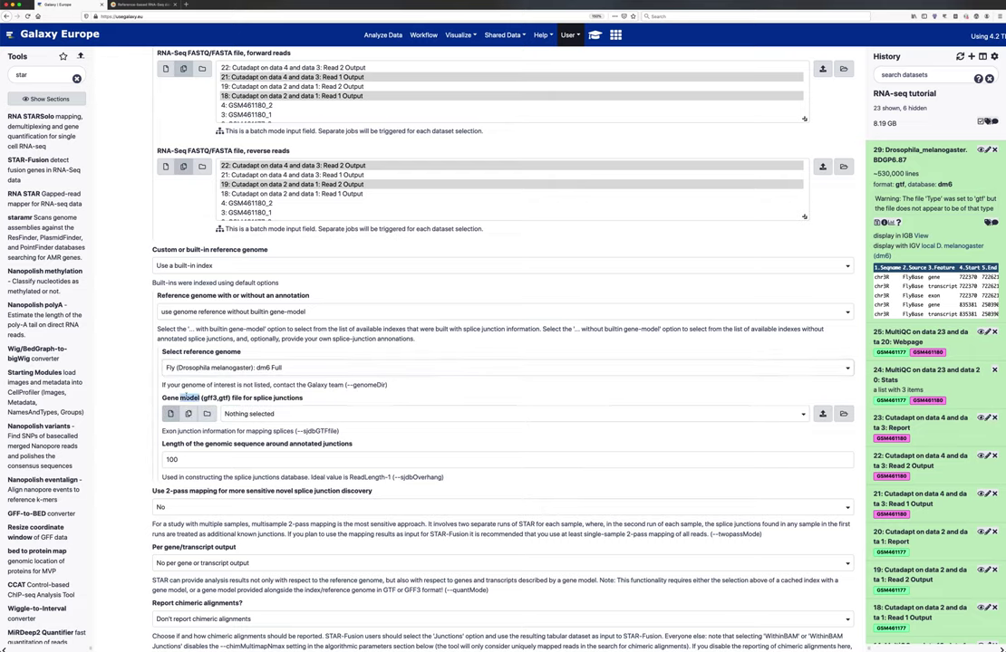
Set the splice-junction gene model to Drosophila_melanogaster.BDGP6.87 and the length of the genomic sequence around annotated junctions to 36.
triple_click(187, 397)
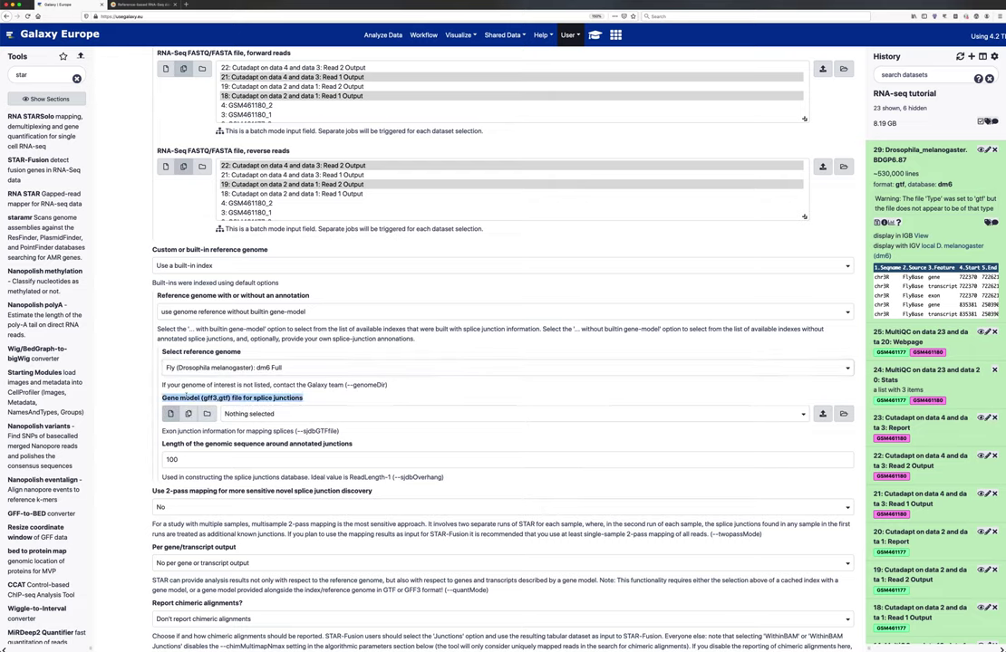
left_click(256, 415)
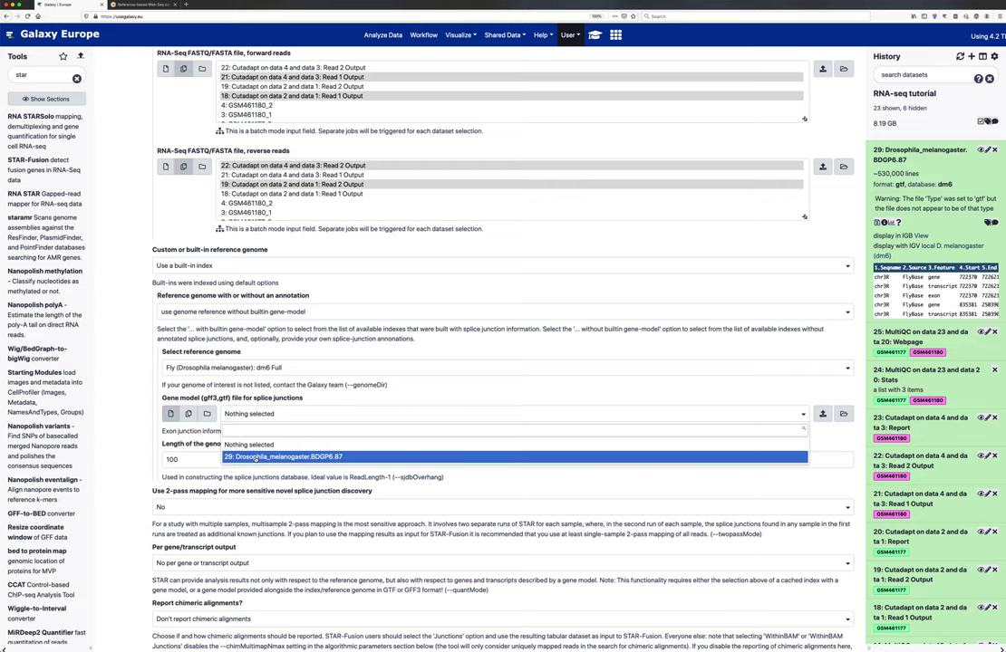
left_click(256, 458)
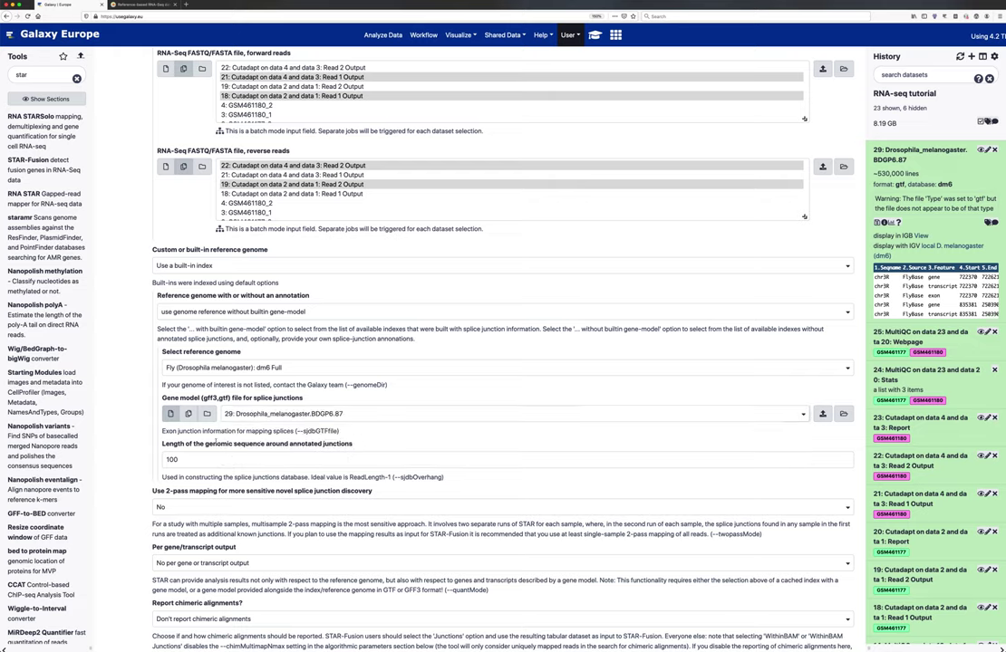
triple_click(215, 444)
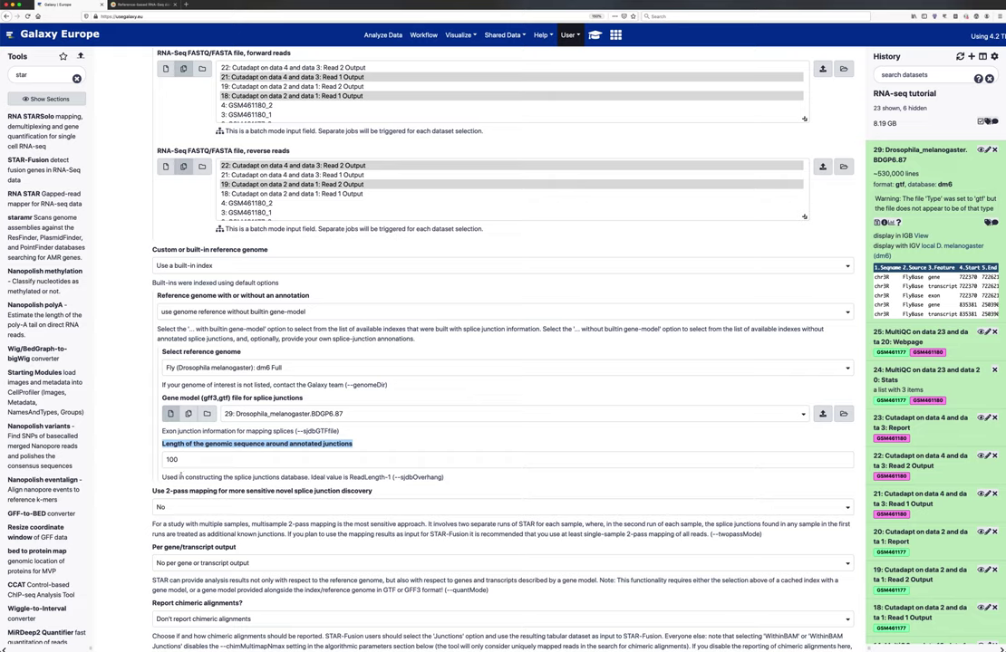
left_click_drag(311, 477, 391, 478)
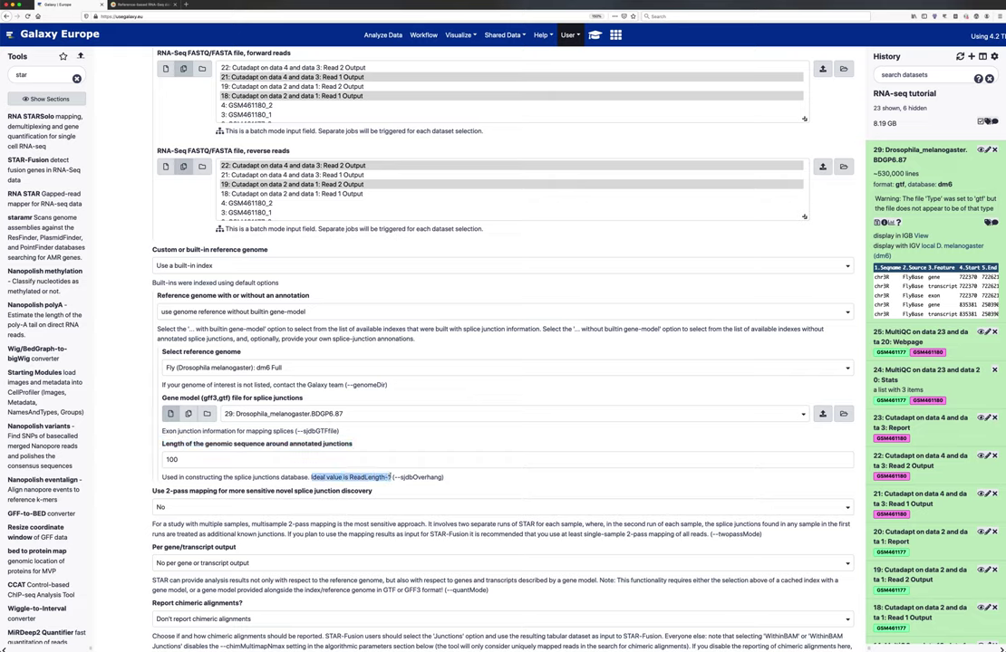
double_click(313, 460)
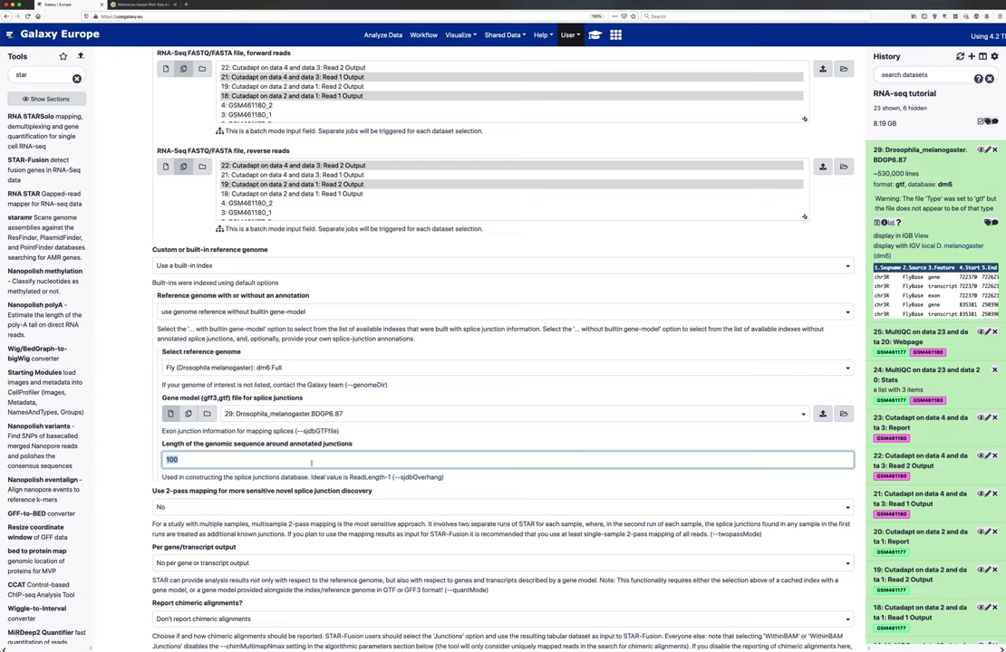
type("36")
Recheck the tutorial's RNA STAR parameters, leave the remaining settings at their defaults and execute RNA STAR.
left_click(569, 35)
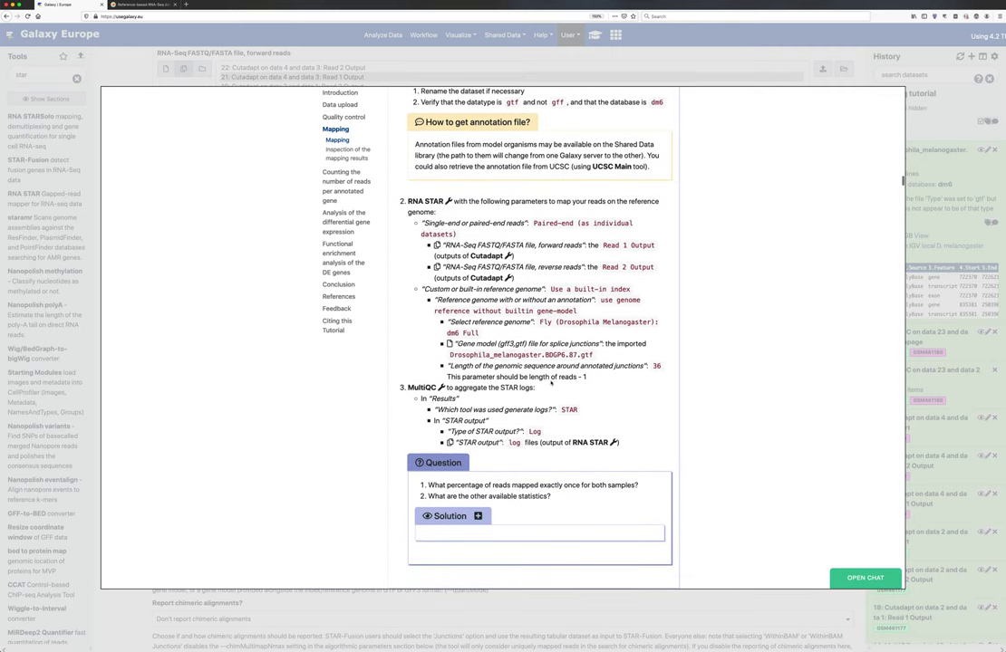
scroll(606, 383, "down", 2)
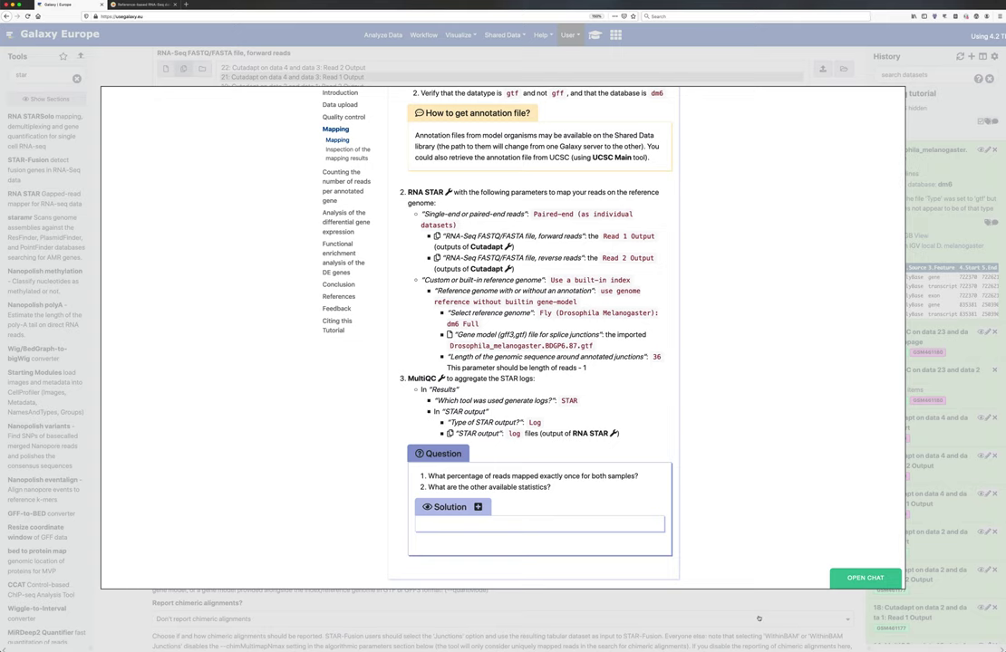
key("Escape")
scroll(371, 541, "down", 3)
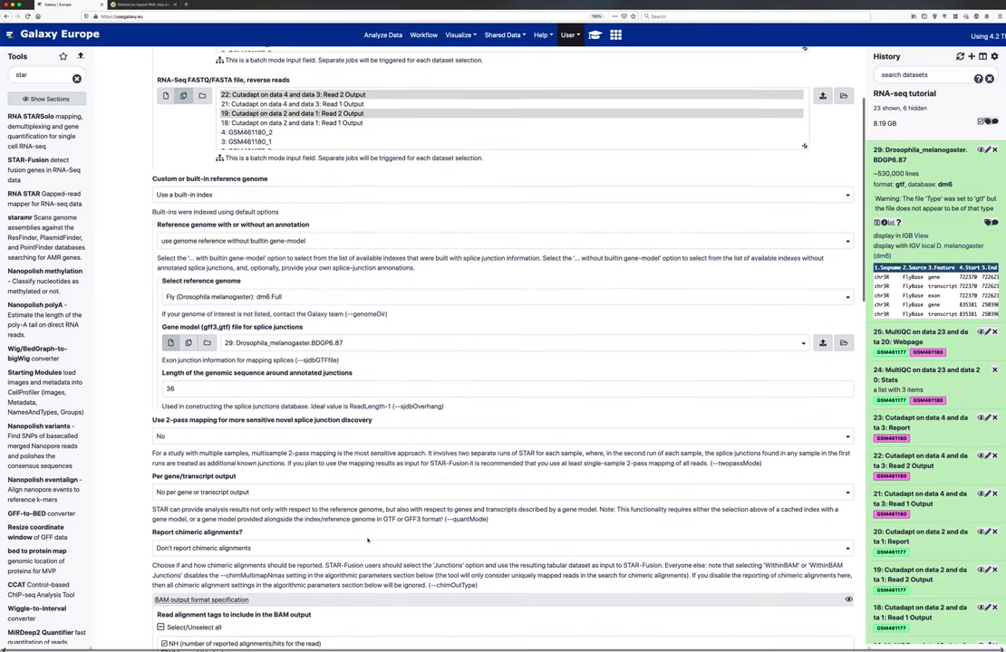
scroll(320, 441, "down", 3)
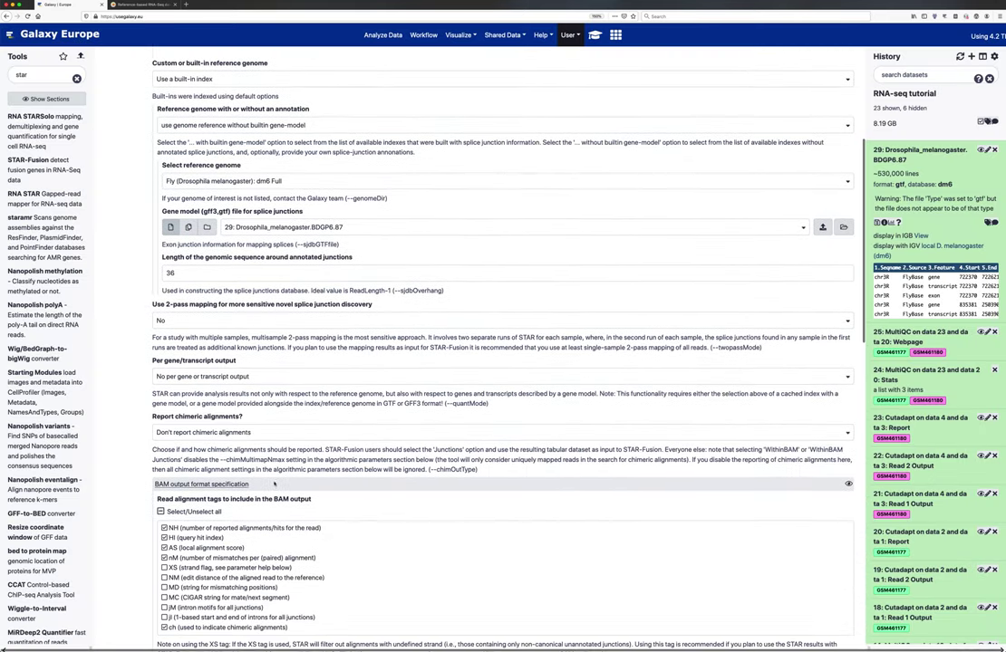
scroll(274, 483, "down", 10)
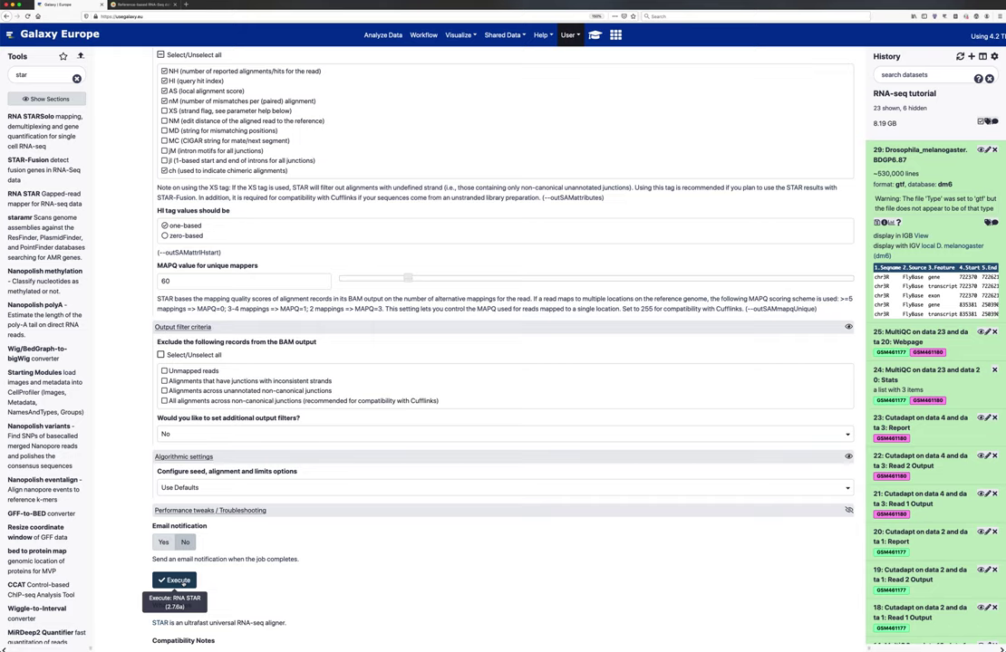
left_click(174, 581)
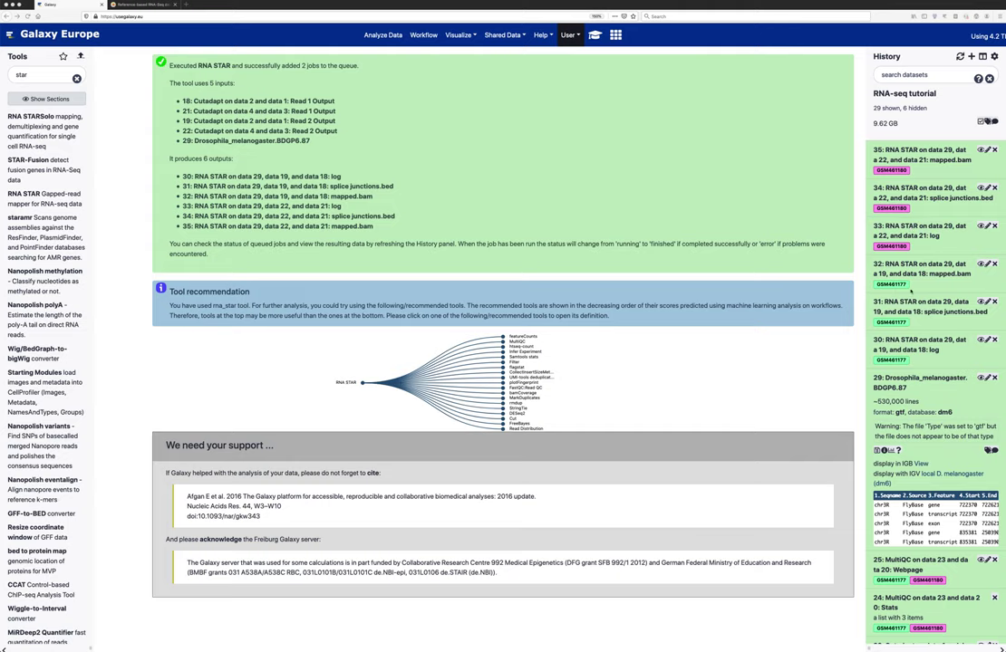
Find the MultiQC tool, open it and set the tool used to generate the logs to STAR.
double_click(45, 75)
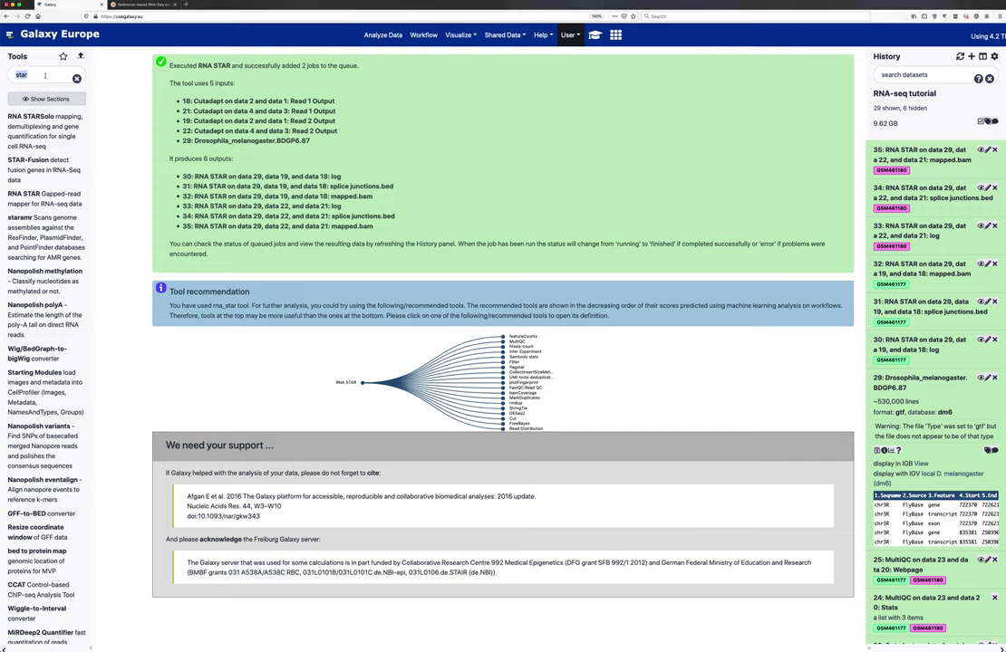
type("multiqc")
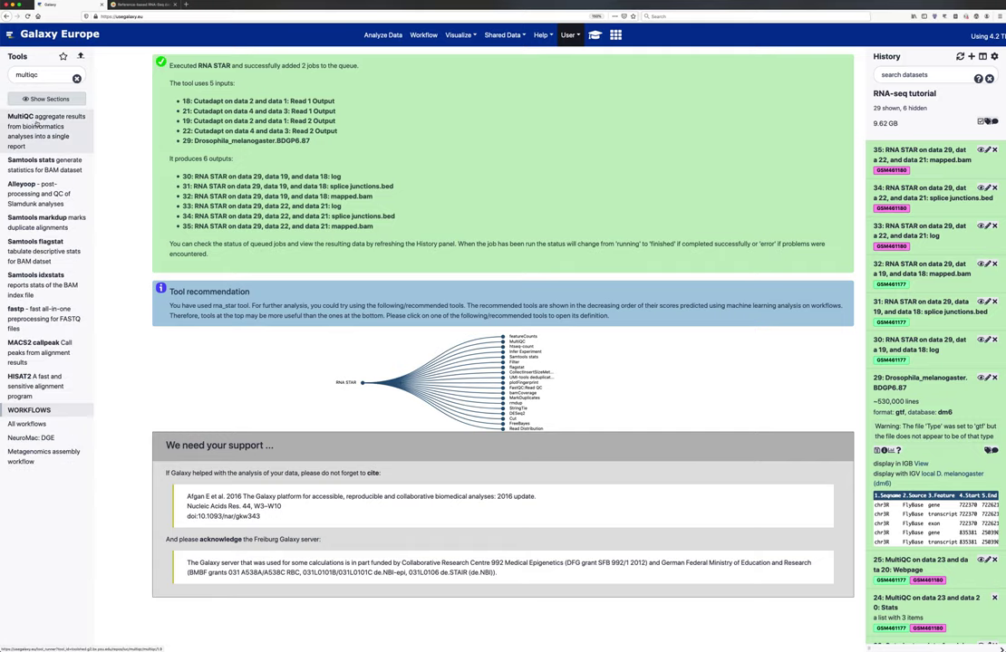
left_click(36, 116)
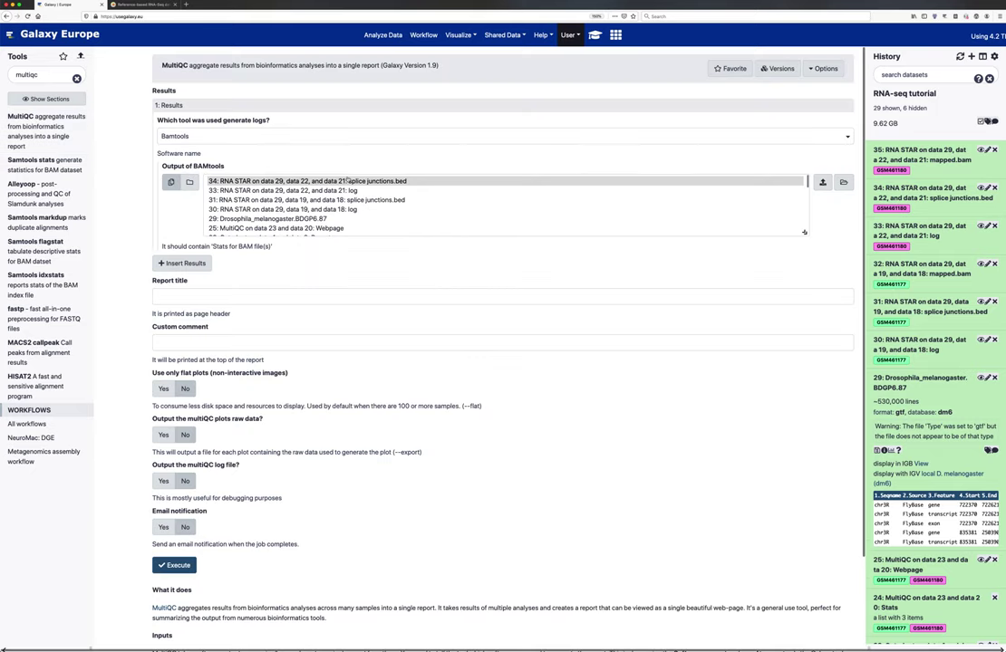
left_click(231, 138)
type("sta")
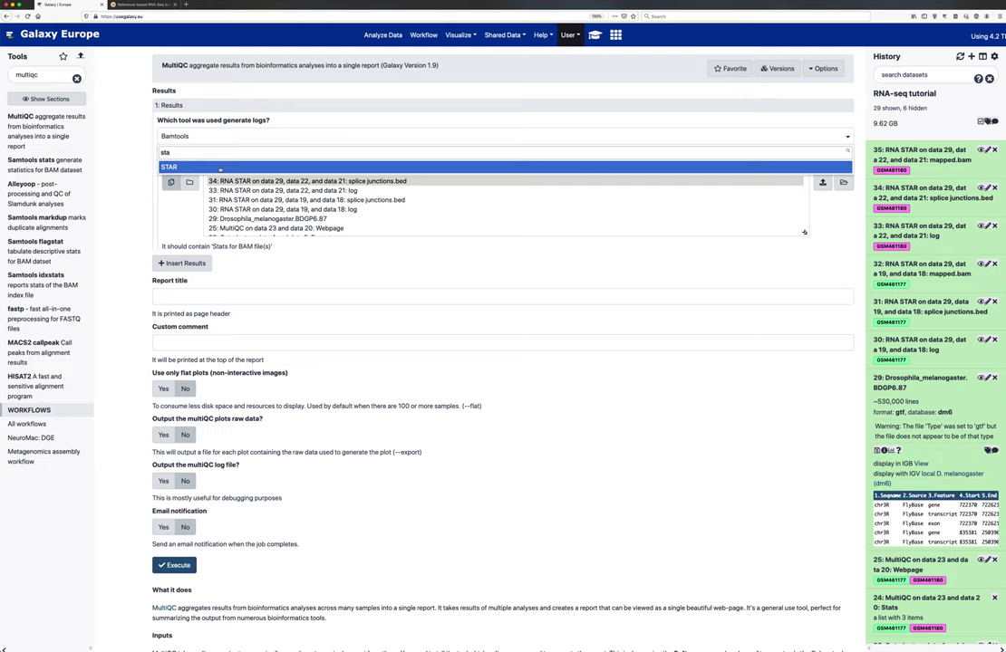
key("Return")
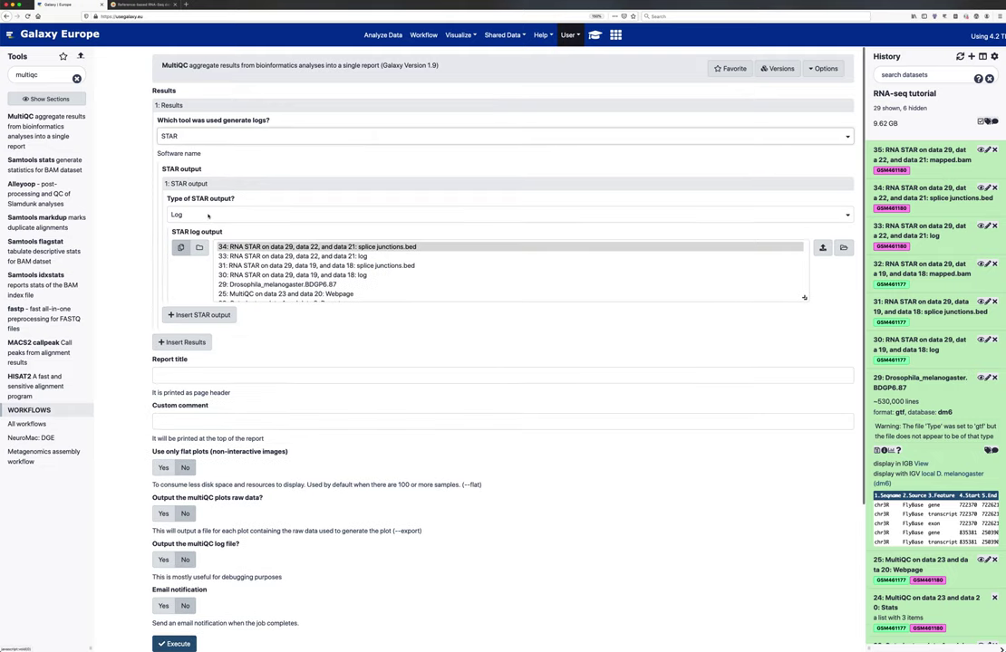
Keep Log as the STAR output type, select the RNA STAR log datasets 33 and 30, and execute MultiQC.
left_click(209, 216)
left_click(284, 226)
left_click(325, 257)
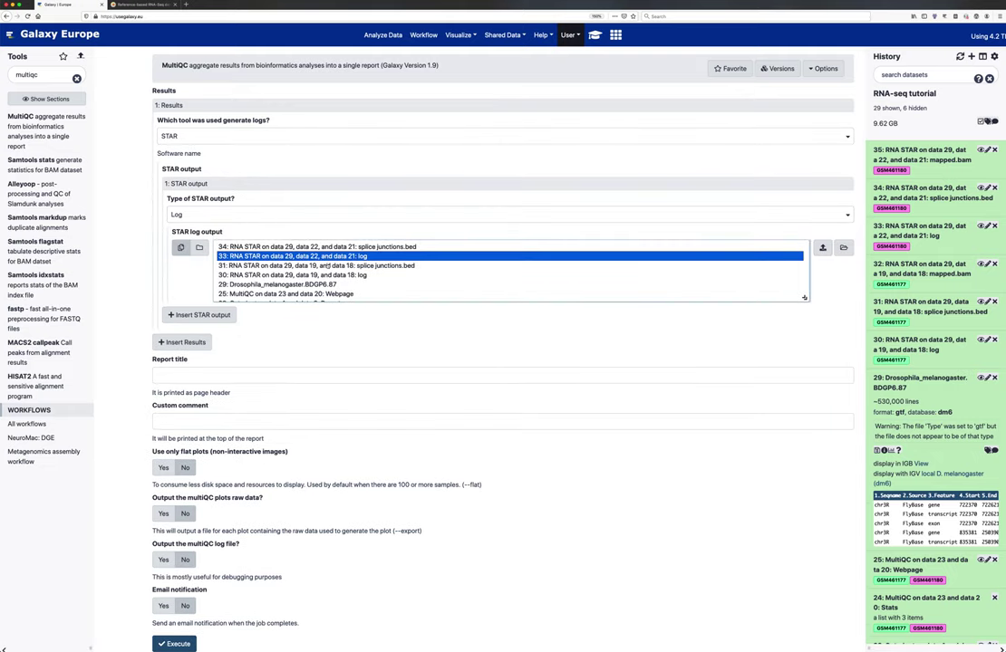
left_click(330, 275, "super")
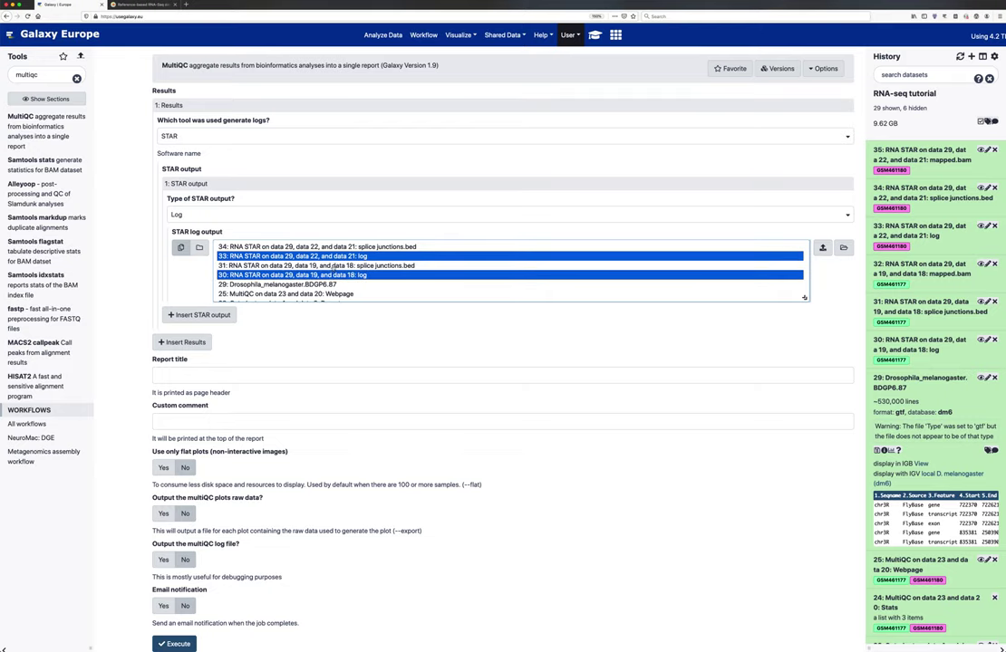
left_click(172, 640)
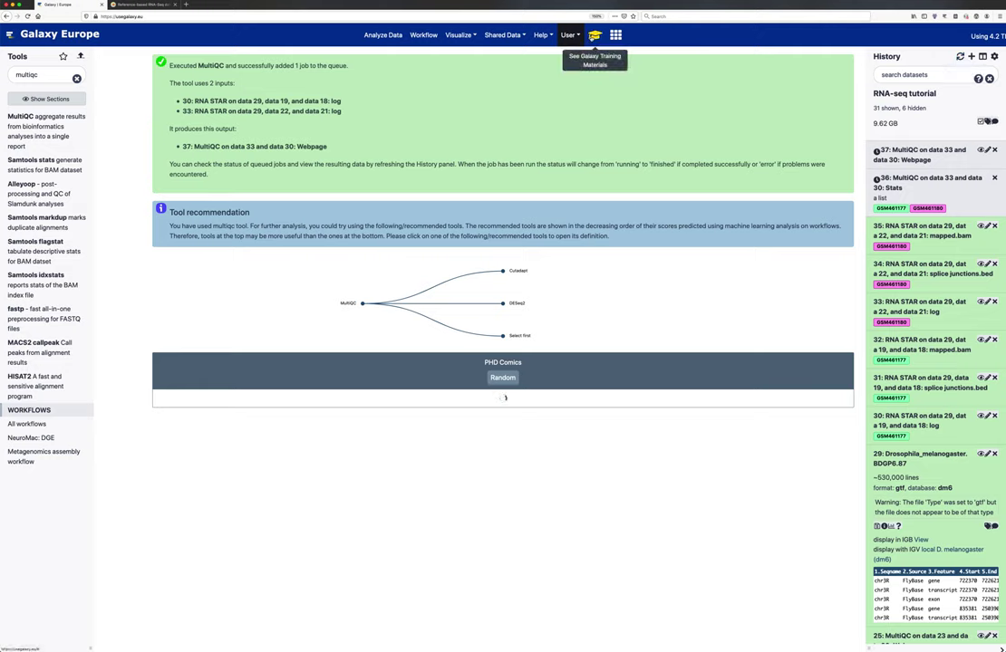
Read the tutorial's questions on the STAR mapping statistics, reveal their solution and return to the history.
left_click(595, 34)
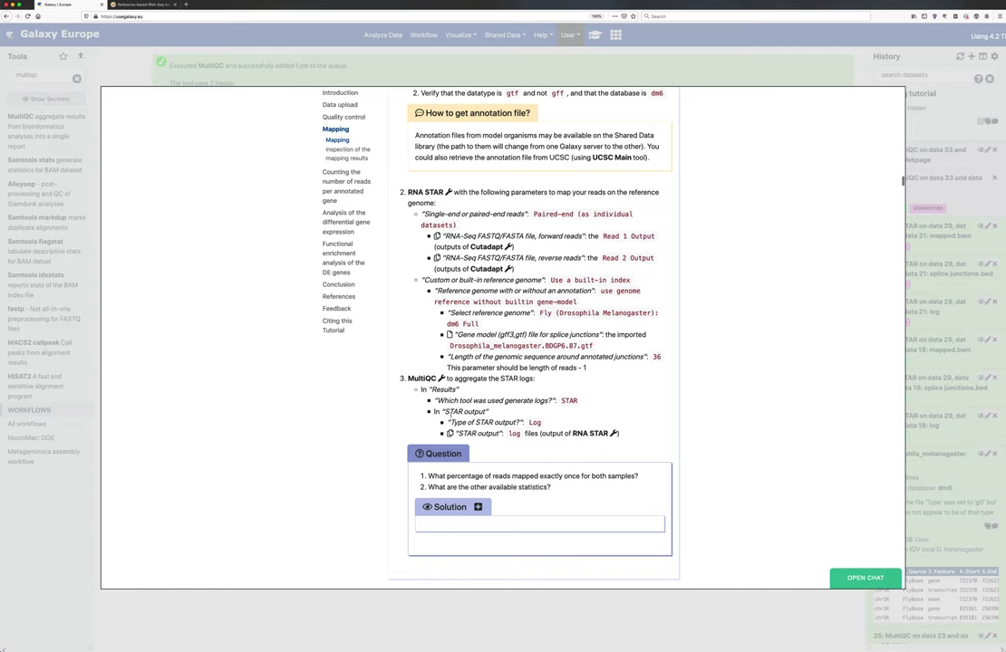
scroll(516, 474, "down", 3)
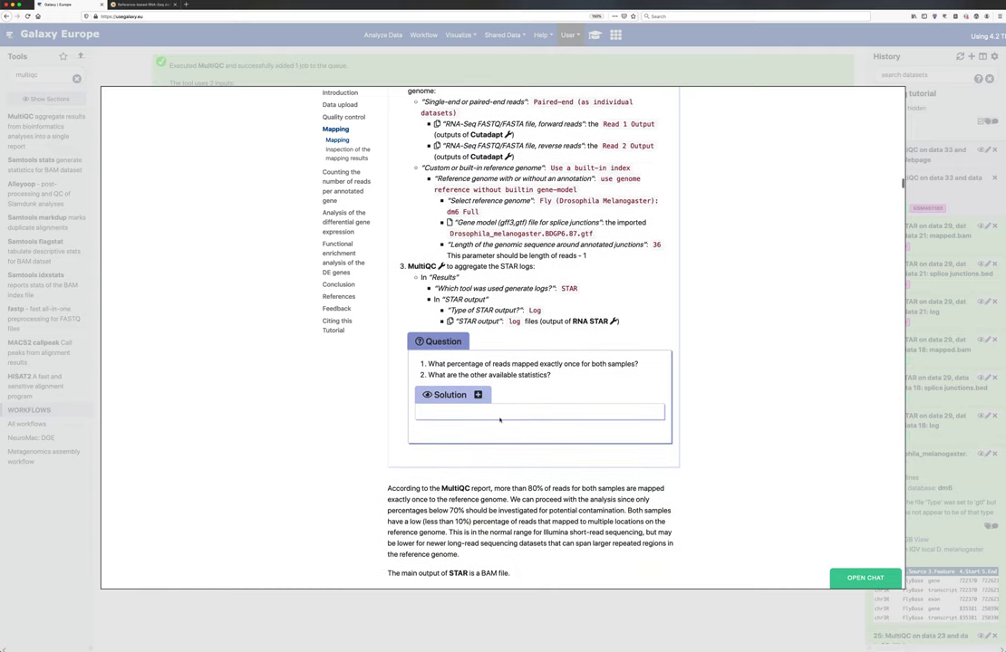
double_click(571, 363)
triple_click(566, 363)
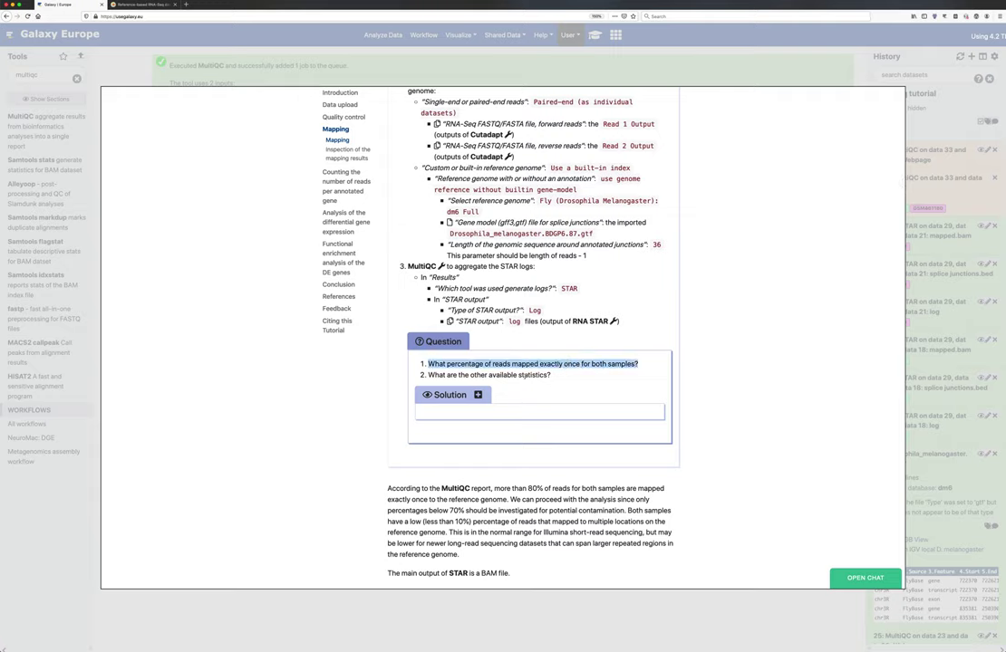
left_click(478, 396)
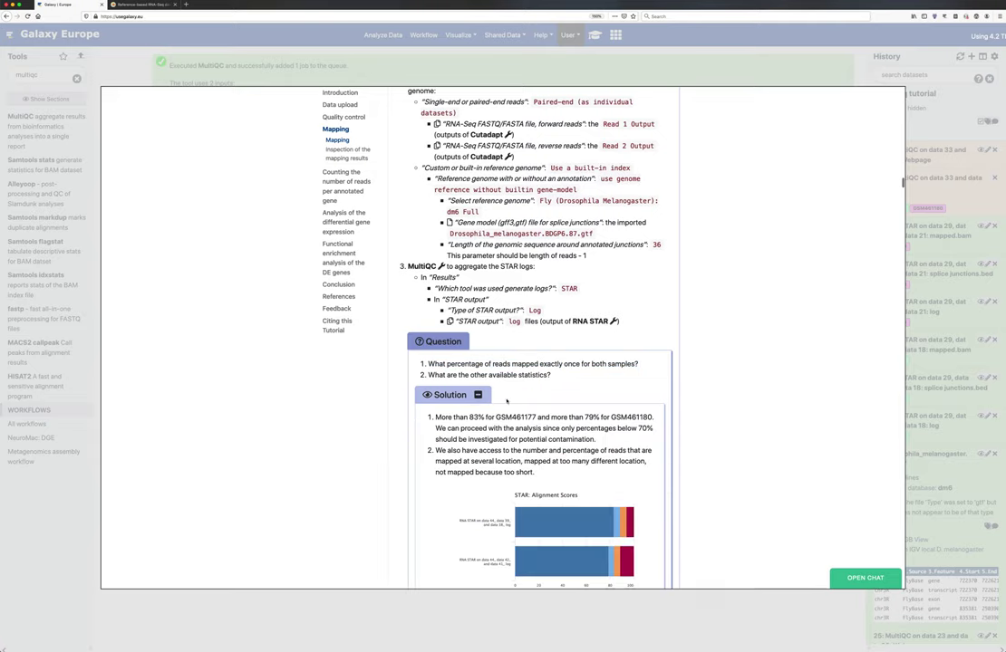
scroll(568, 465, "down", 1)
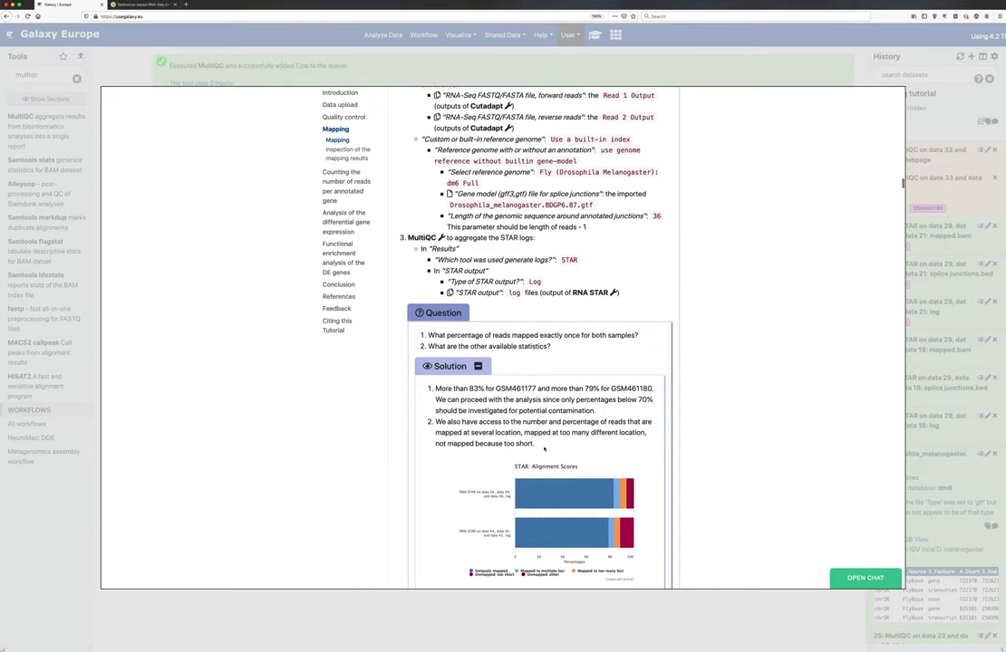
left_click(979, 80)
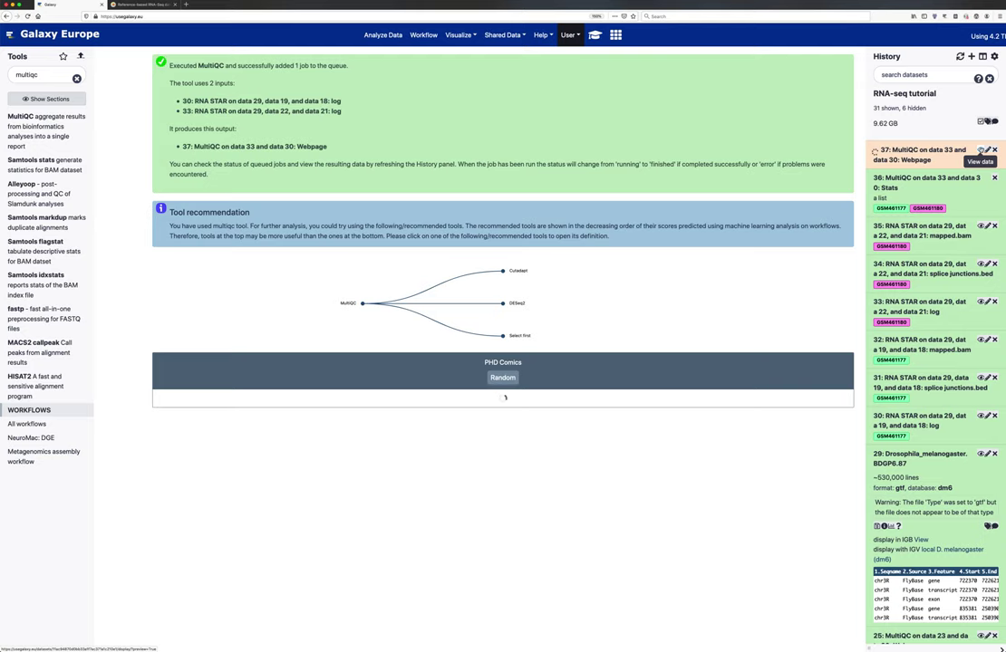
View the MultiQC webpage report for the STAR logs, compare both samples' alignment rates and show the alignment scores as percentages.
left_click(981, 151)
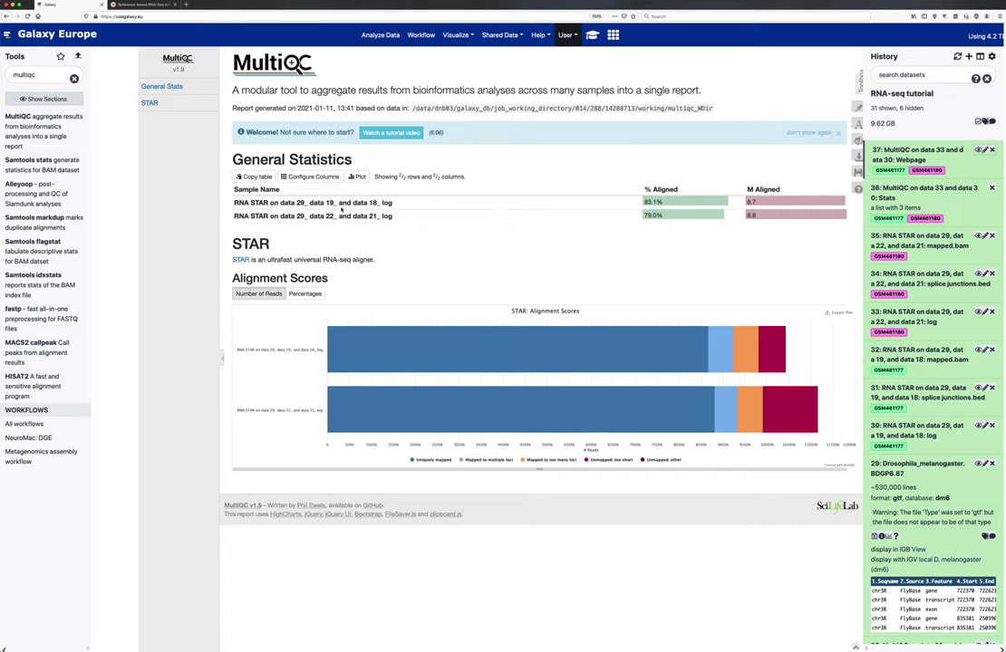
left_click_drag(305, 203, 669, 199)
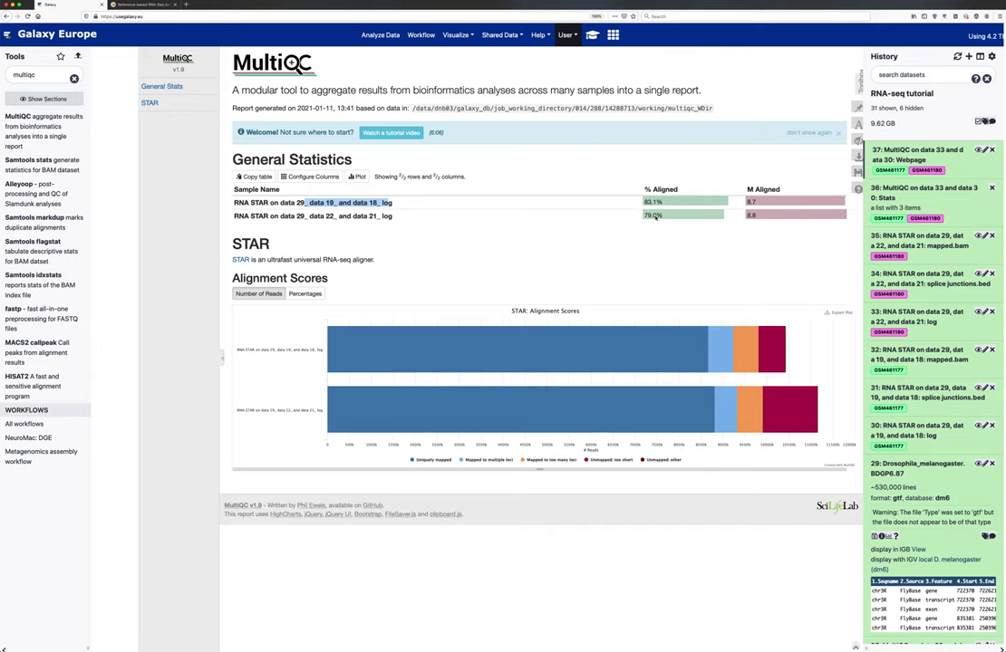
left_click(303, 294)
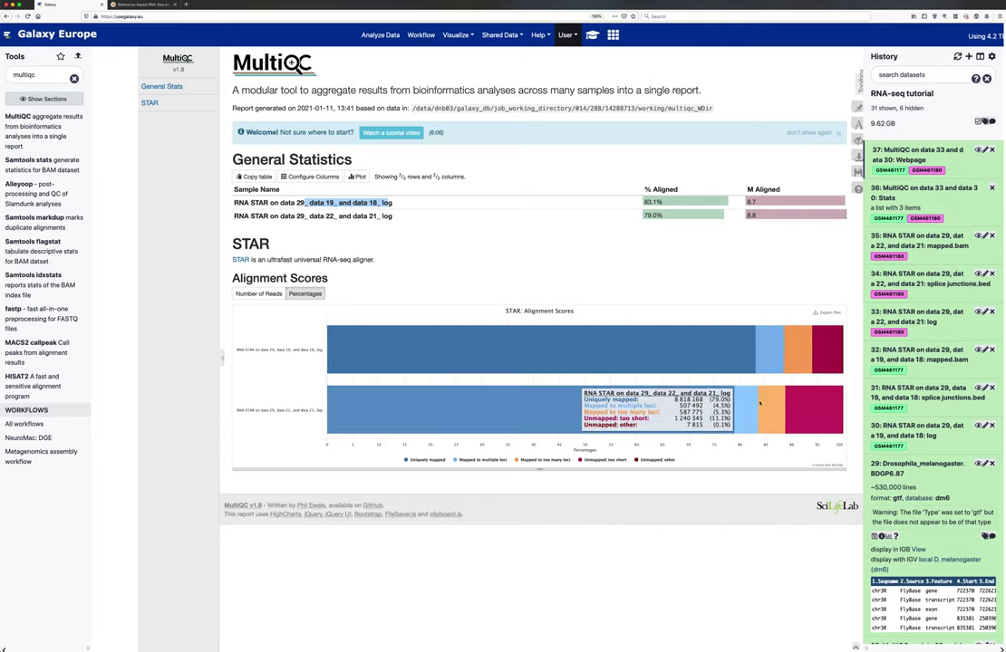
mouse_move(701, 365)
Read the tutorial's section on the BAM output of STAR and its hands-on inspection, then close the tutorial.
left_click(141, 4)
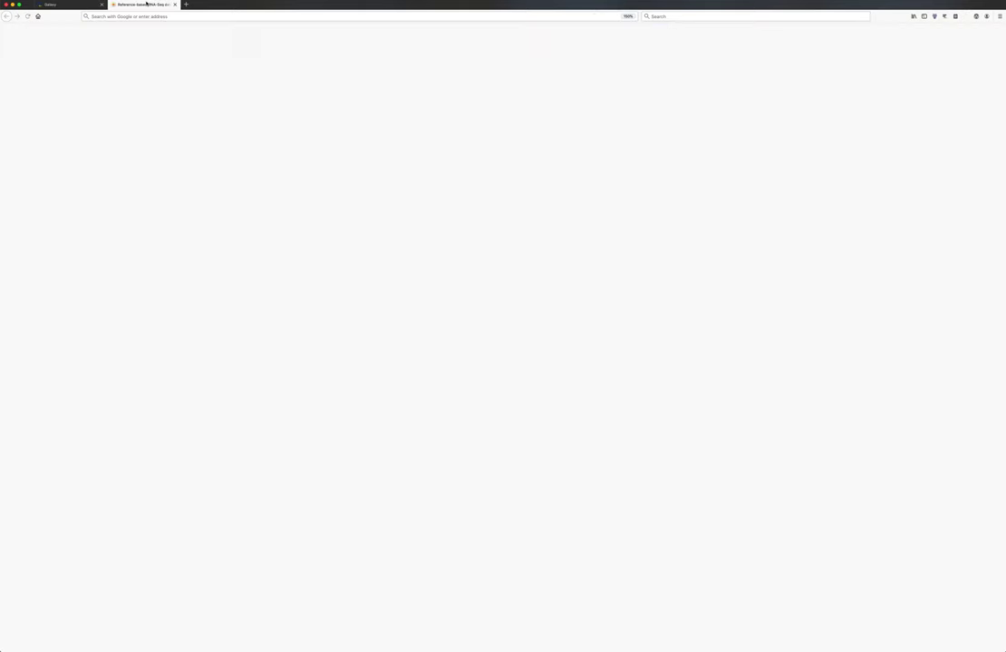
left_click(66, 7)
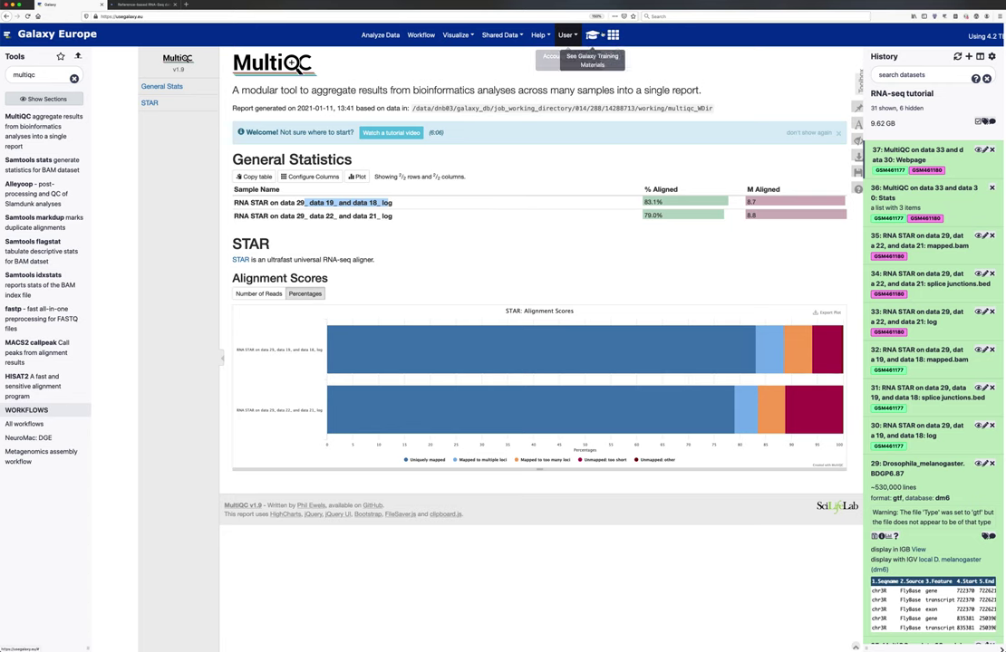
scroll(585, 467, "down", 15)
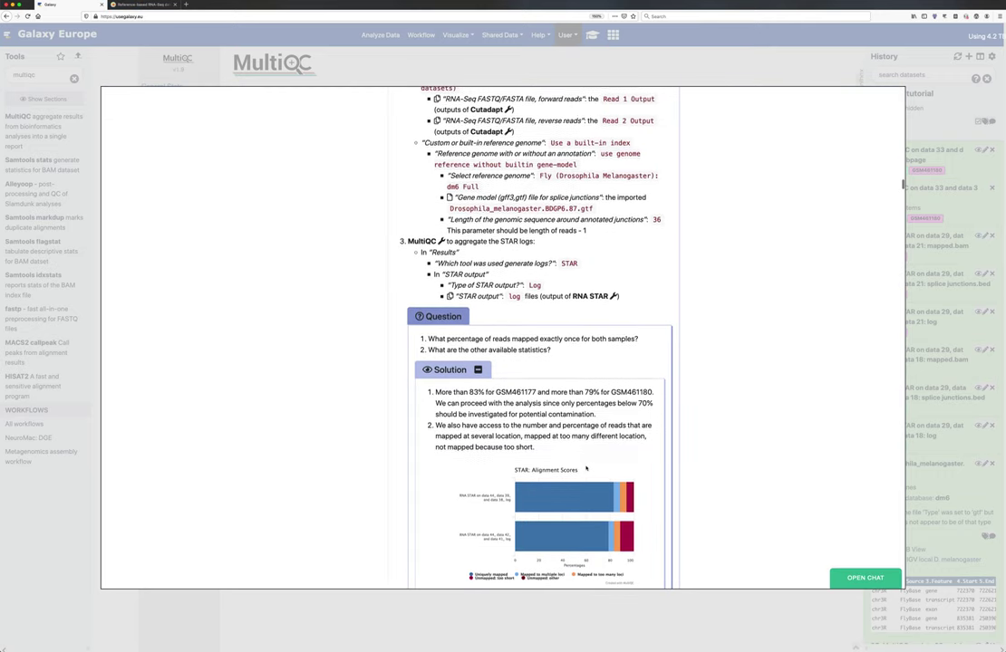
scroll(585, 466, "down", 5)
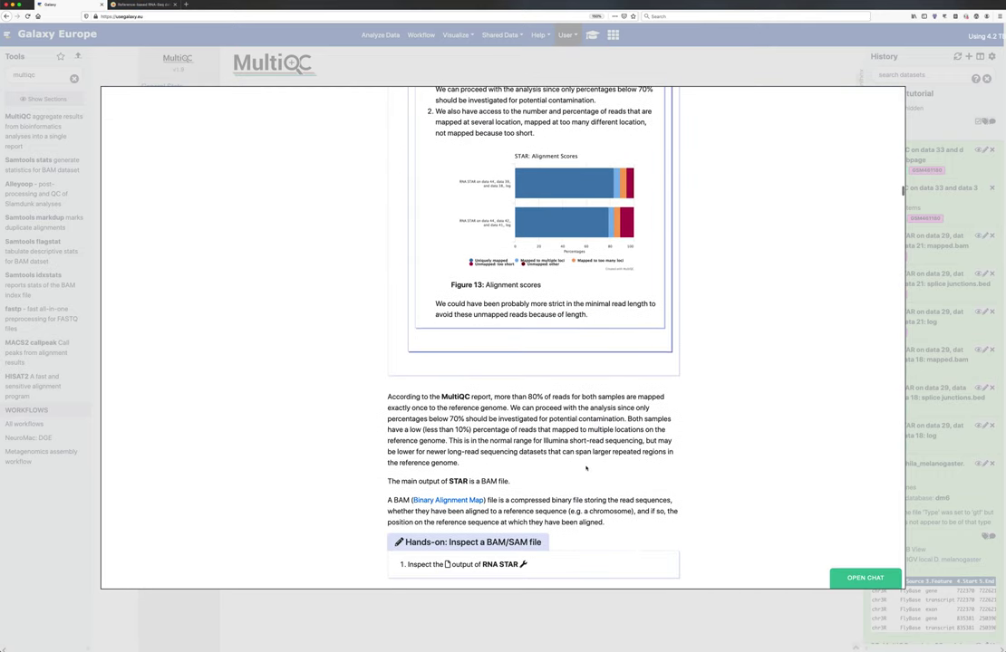
scroll(585, 467, "down", 2)
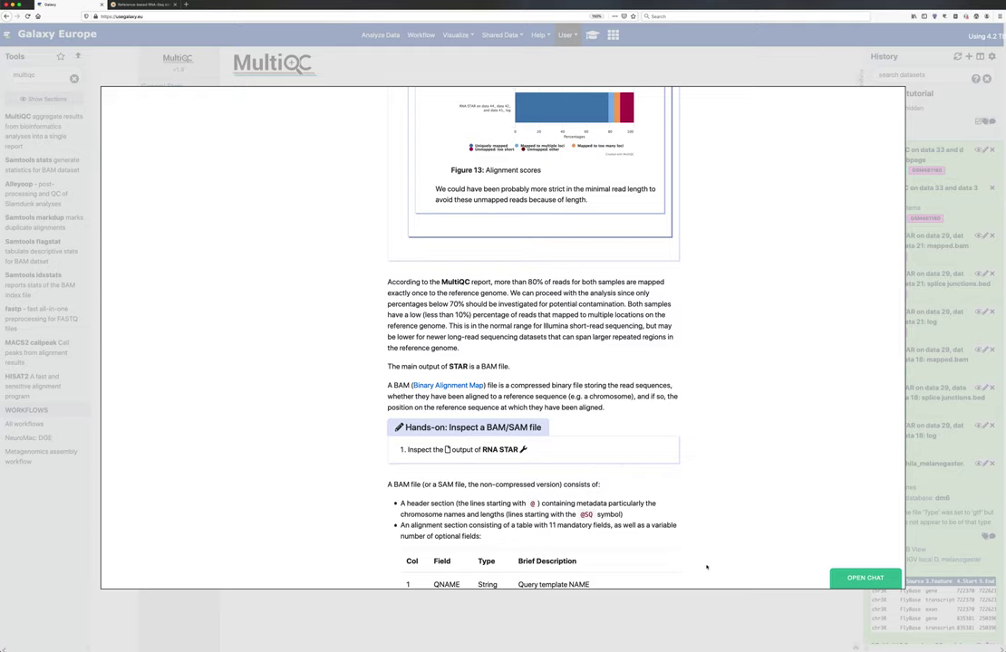
left_click(746, 603)
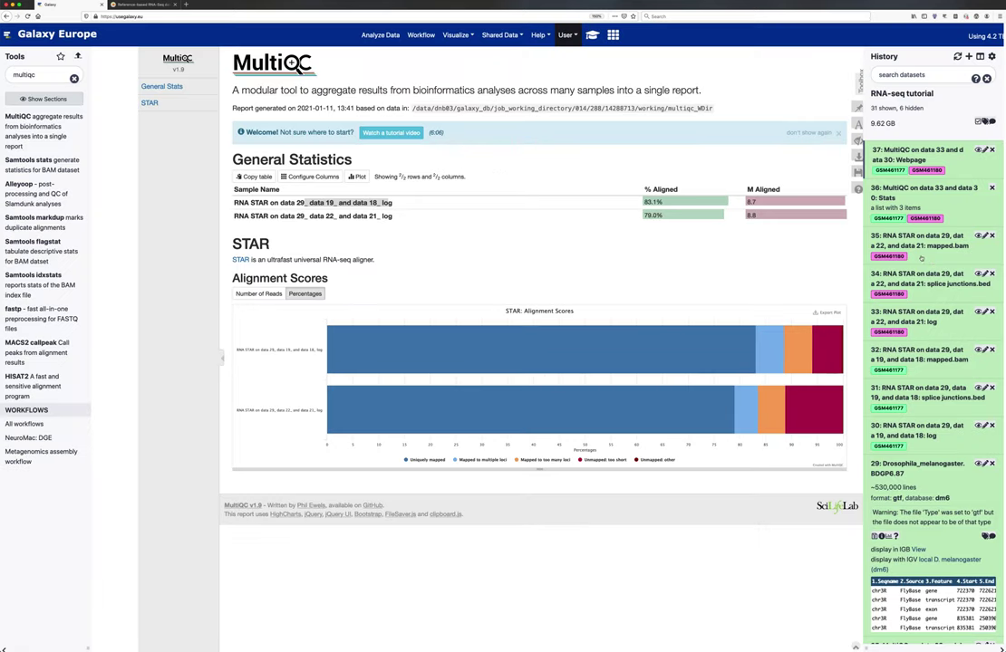
View RNA STAR's mapped.bam dataset 35 and examine its header lines and the fields of the first alignment records.
left_click(979, 236)
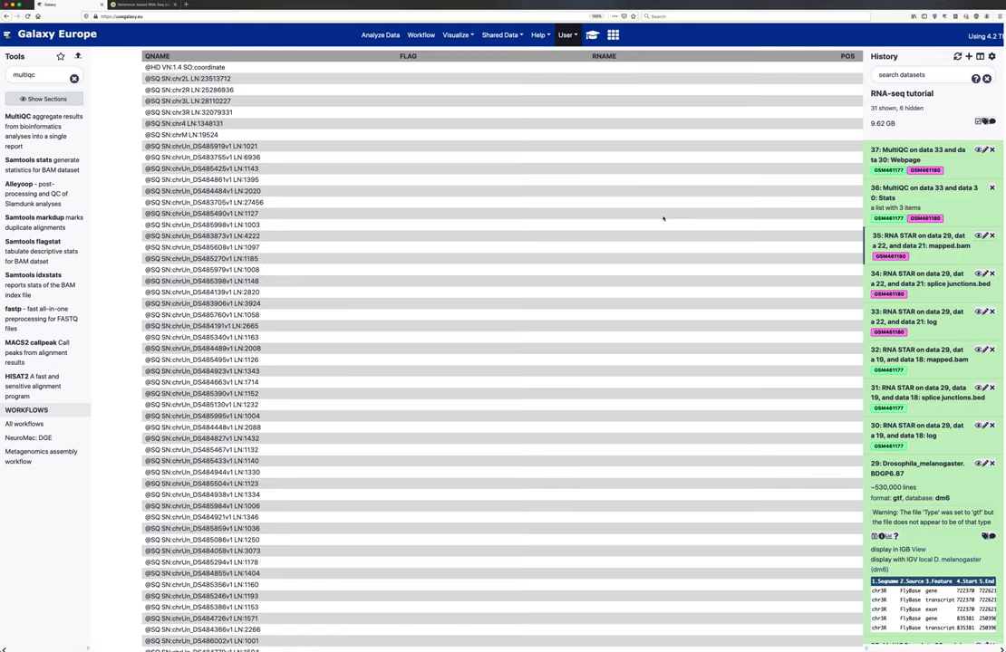
scroll(662, 218, "down", 15)
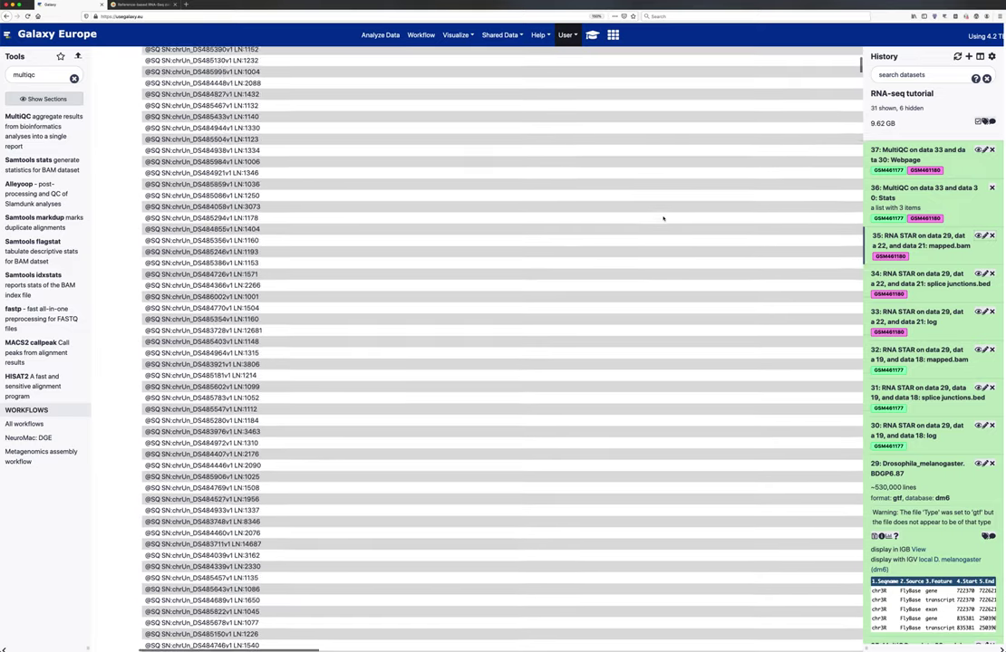
scroll(663, 218, "down", 10)
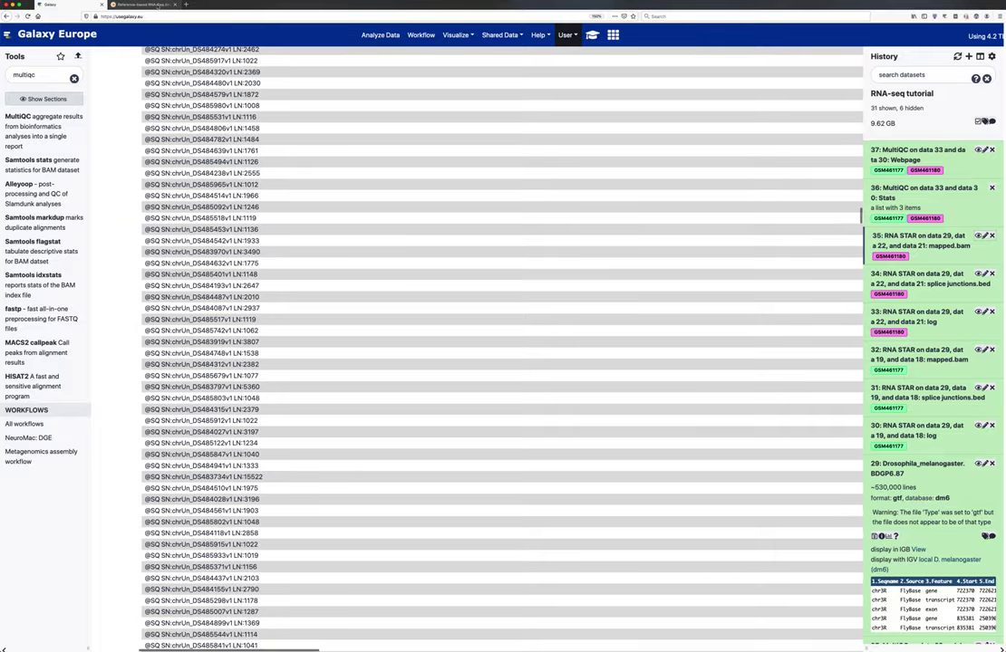
scroll(589, 229, "down", 20)
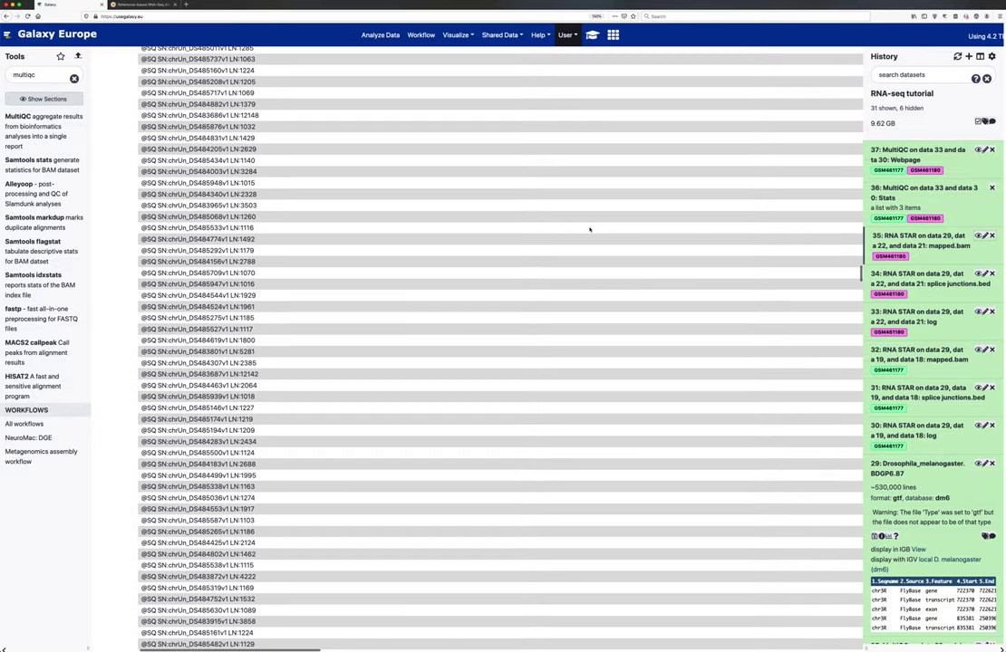
scroll(590, 230, "down", 20)
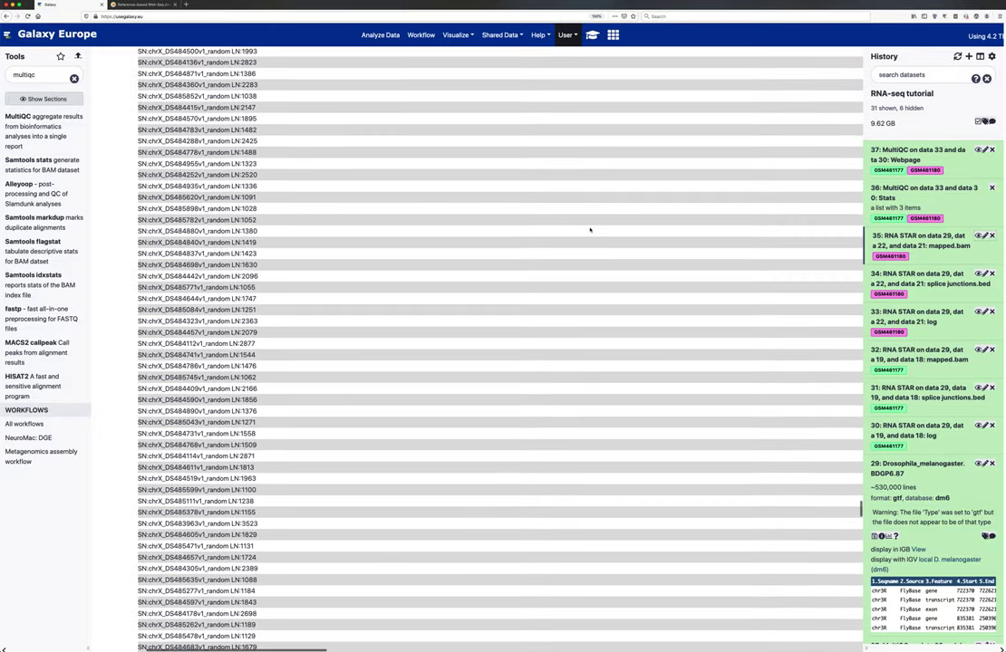
scroll(590, 229, "down", 15)
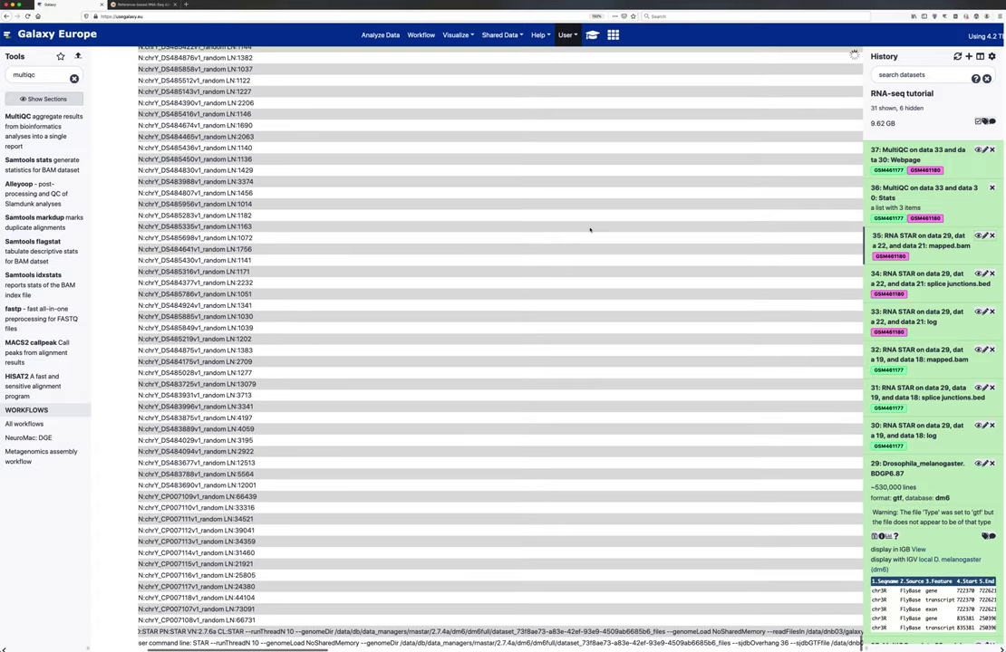
scroll(590, 229, "down", 20)
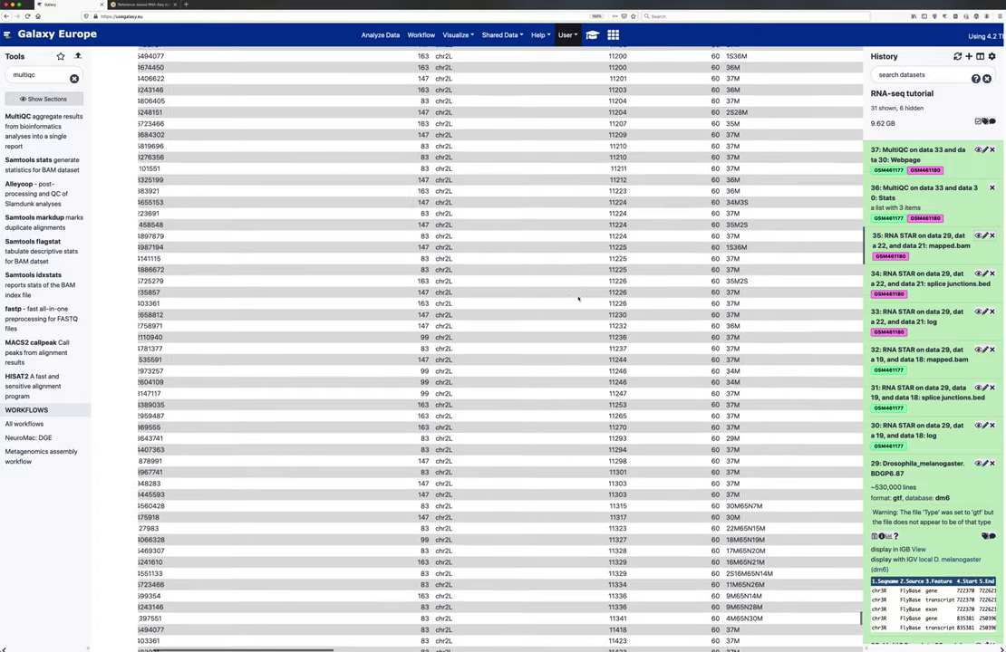
scroll(579, 298, "down", 20)
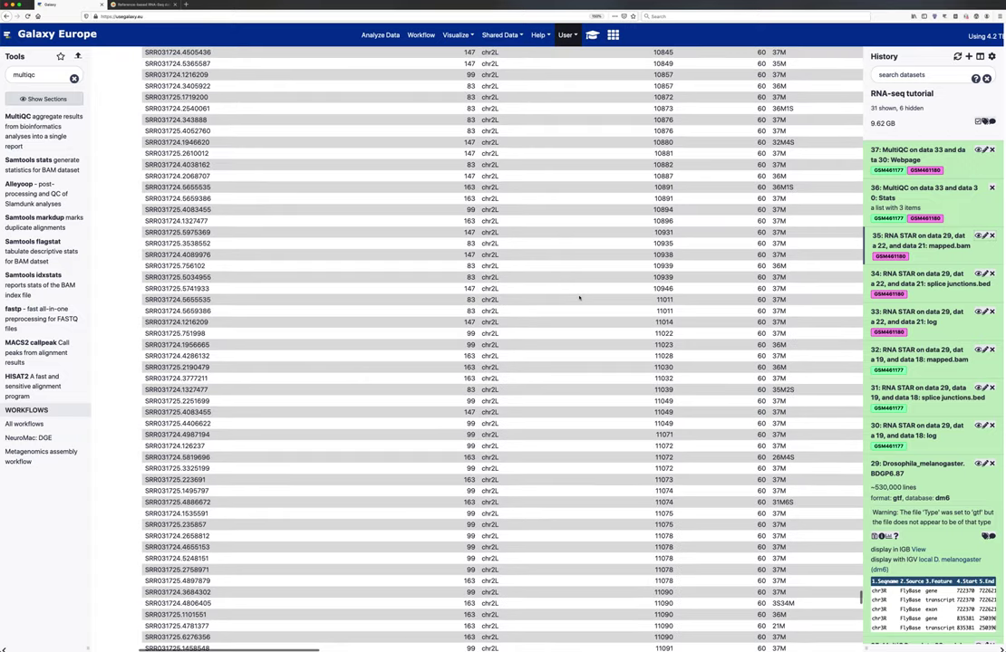
scroll(579, 298, "up", 15)
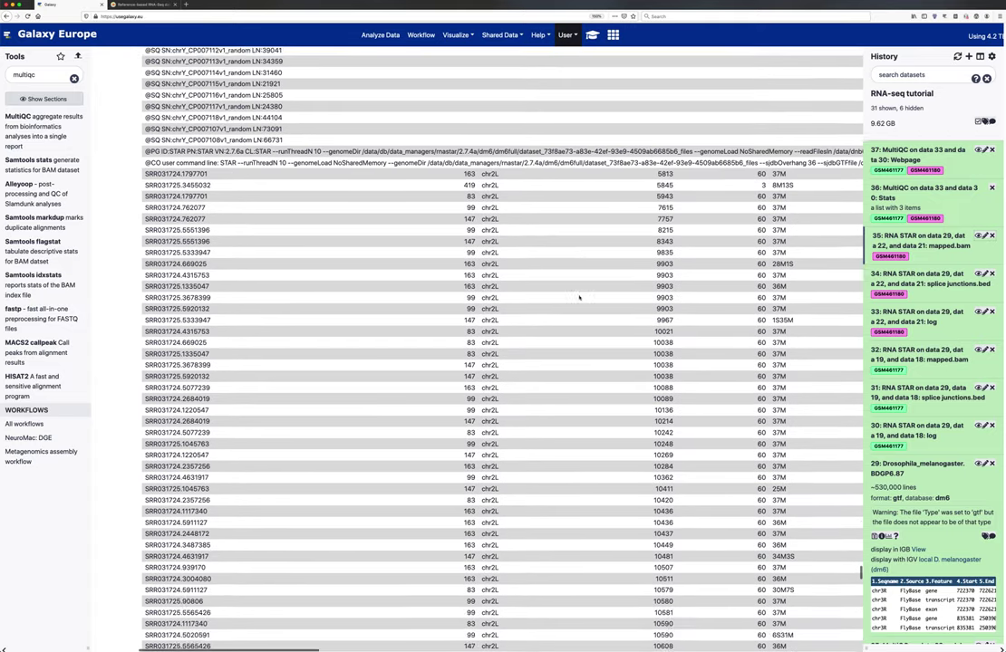
scroll(579, 297, "down", 1)
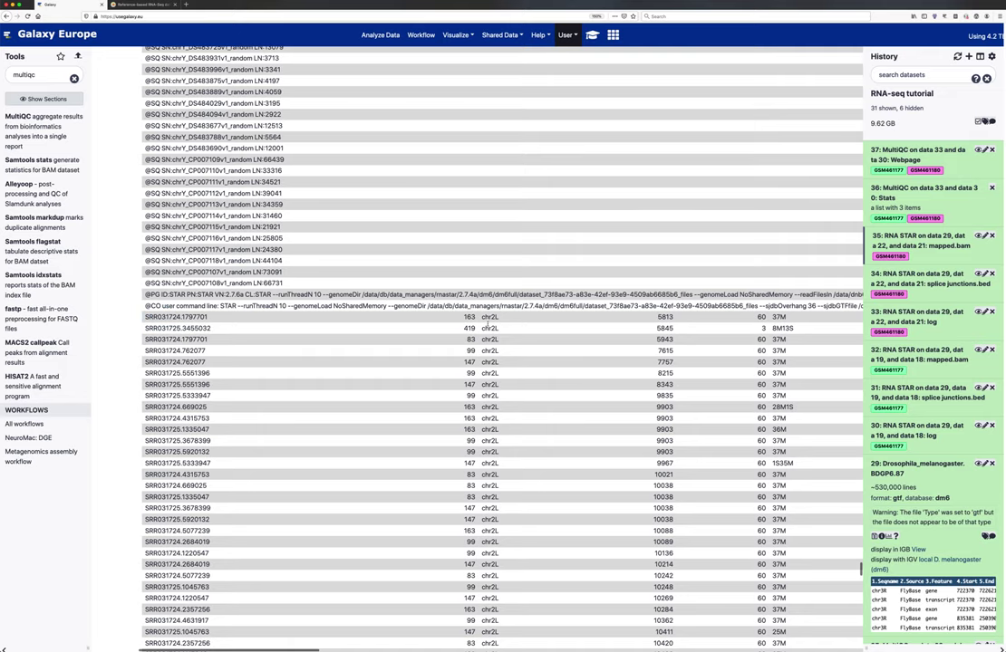
scroll(476, 362, "right", 2)
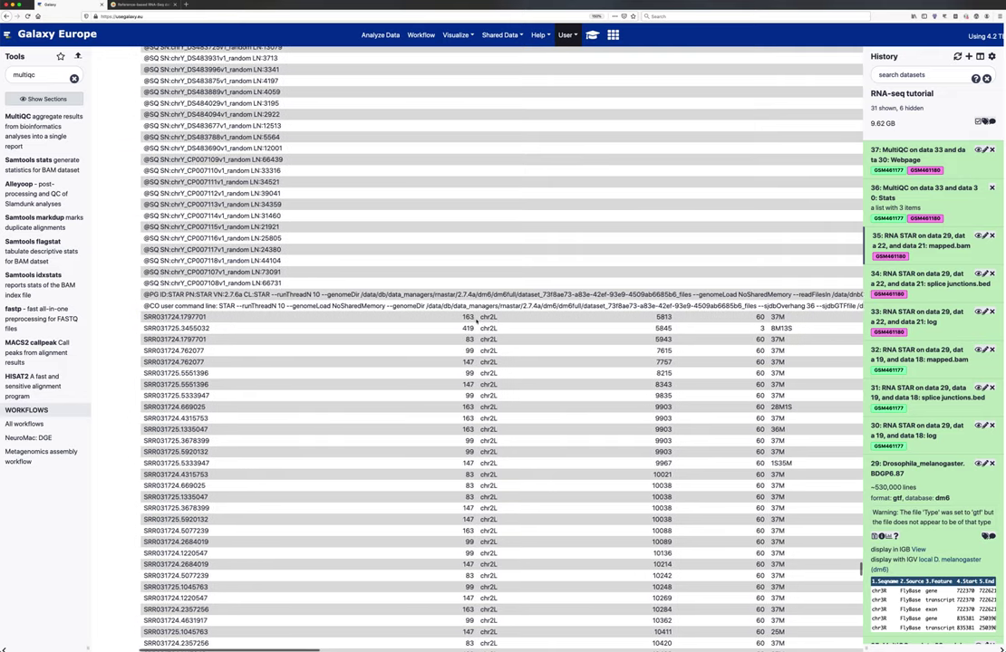
scroll(476, 322, "right", 10)
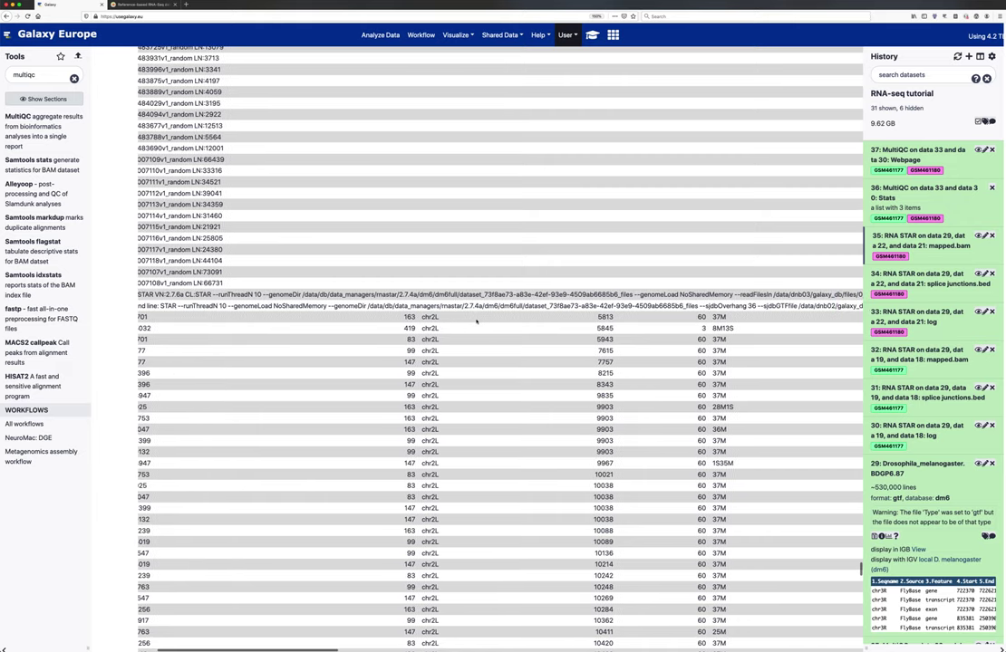
Examine the remaining alignment columns of the BAM dataset and read the tutorial's table of the 11 mandatory BAM fields.
scroll(476, 321, "right", 4)
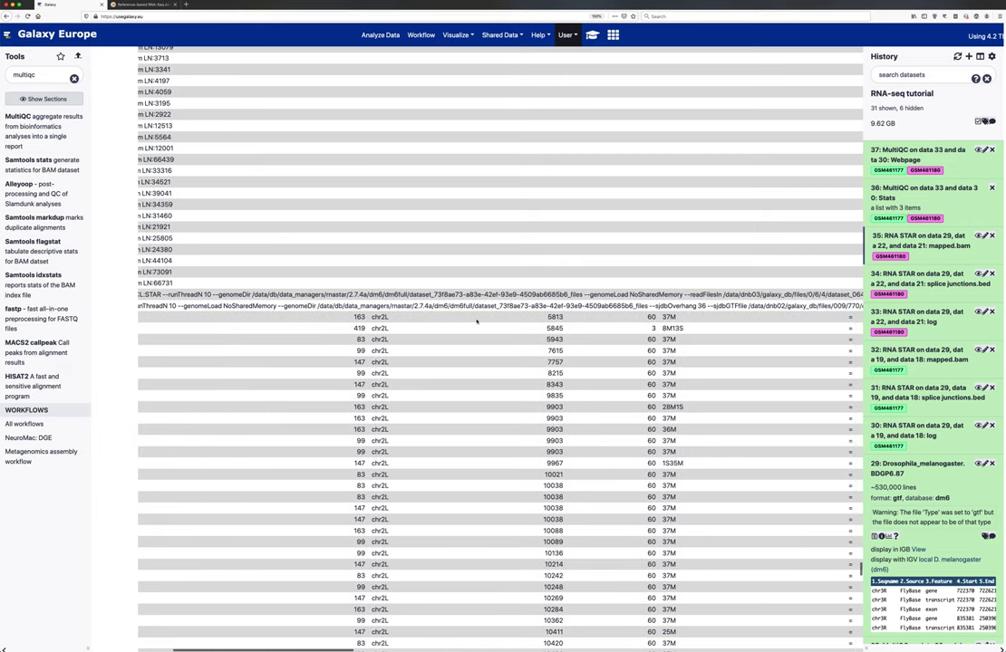
scroll(478, 321, "right", 16)
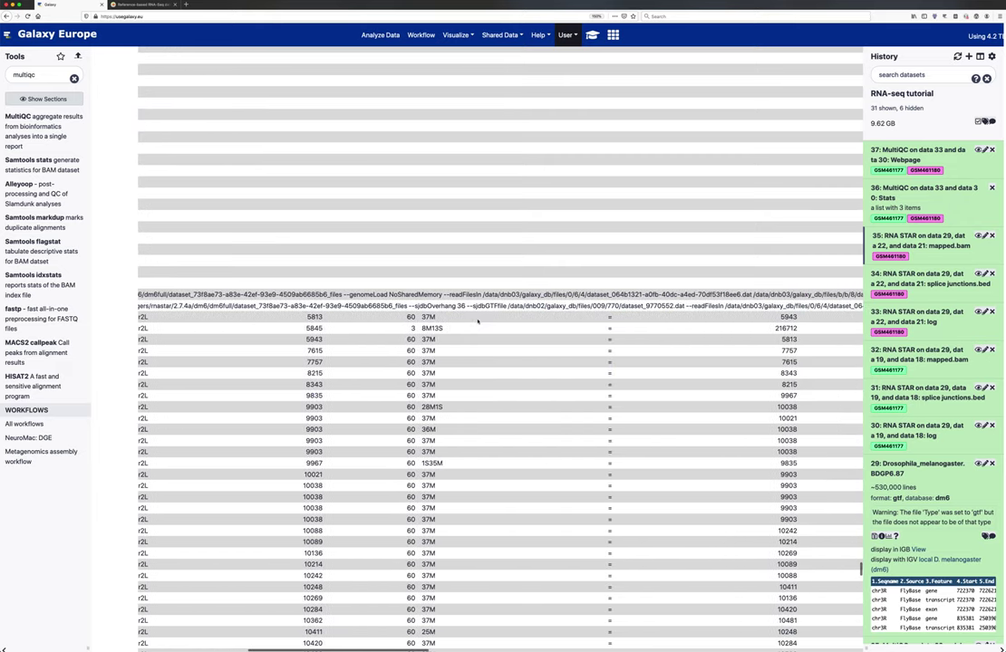
left_click(591, 34)
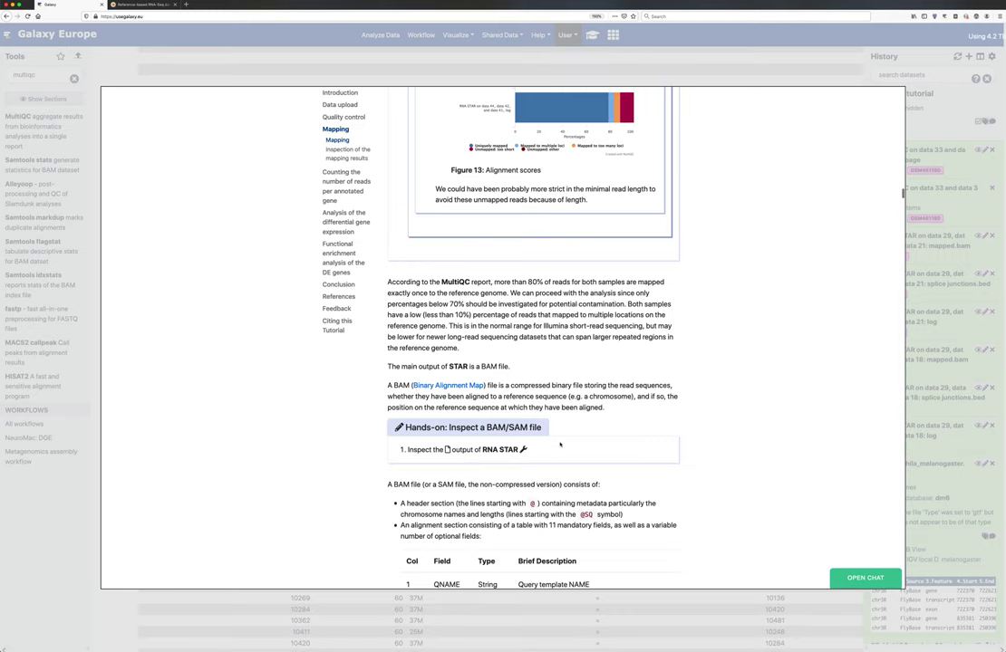
scroll(560, 444, "down", 1)
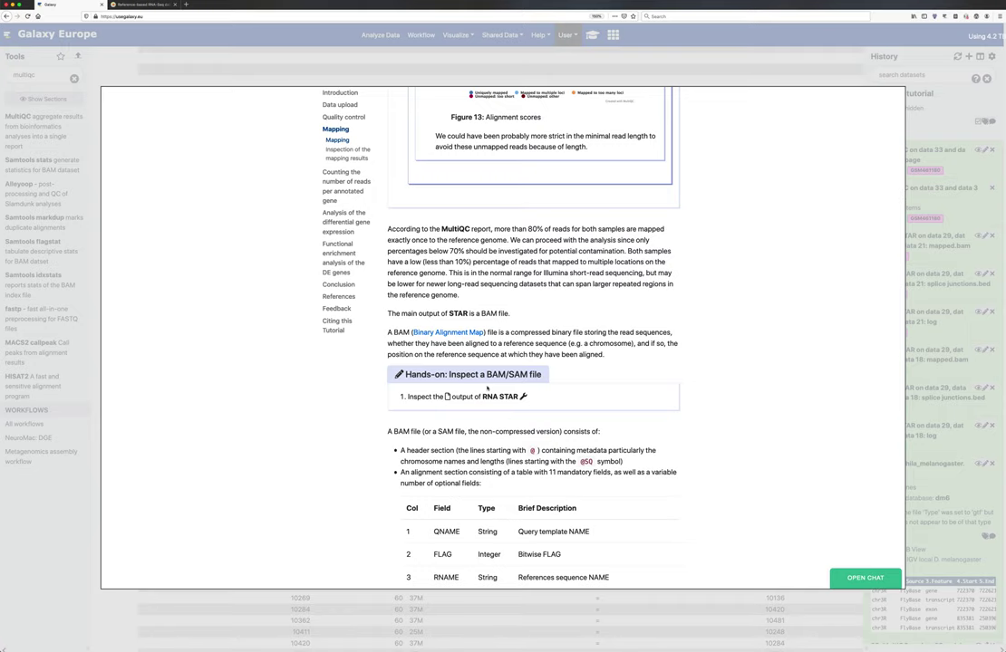
scroll(485, 388, "down", 1)
scroll(487, 388, "down", 5)
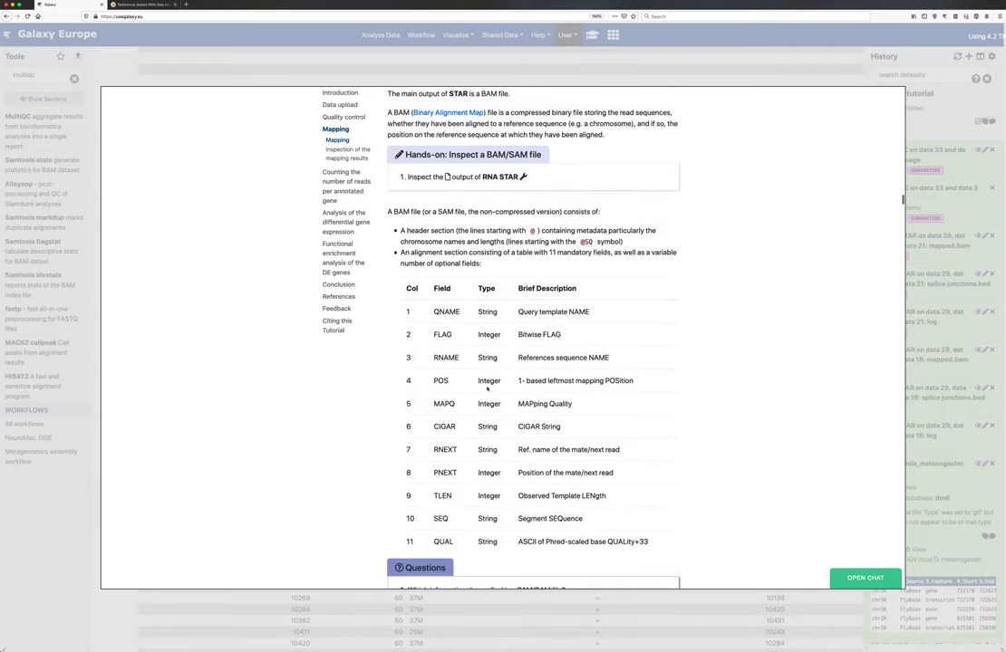
scroll(488, 386, "down", 2)
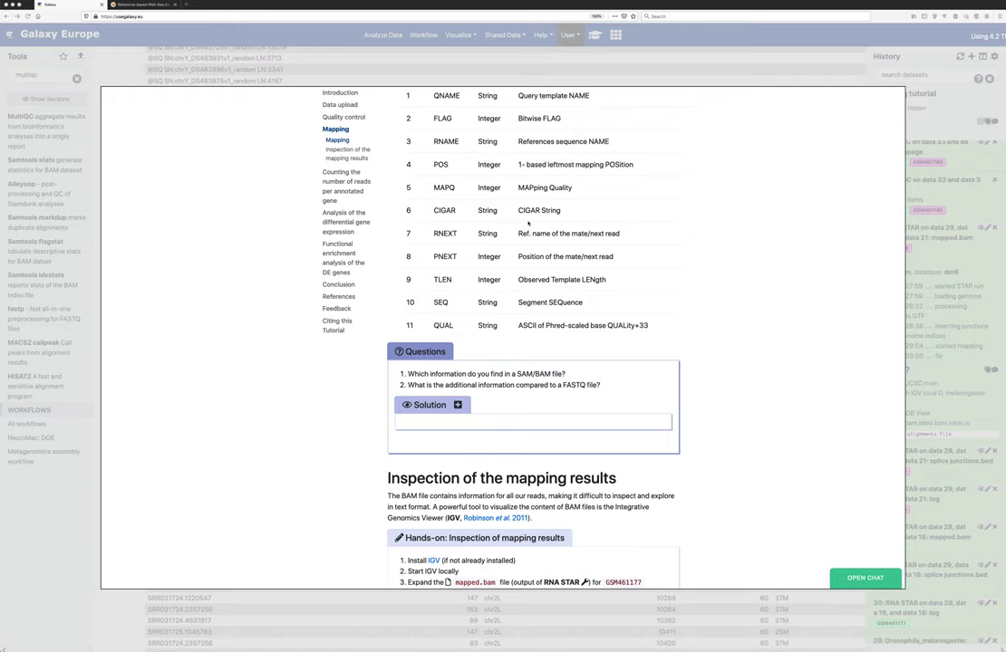
Read the tutorial's BAM questions and its hands-on for inspecting the mapping results with IGV, then close the tutorial.
scroll(544, 370, "down", 3)
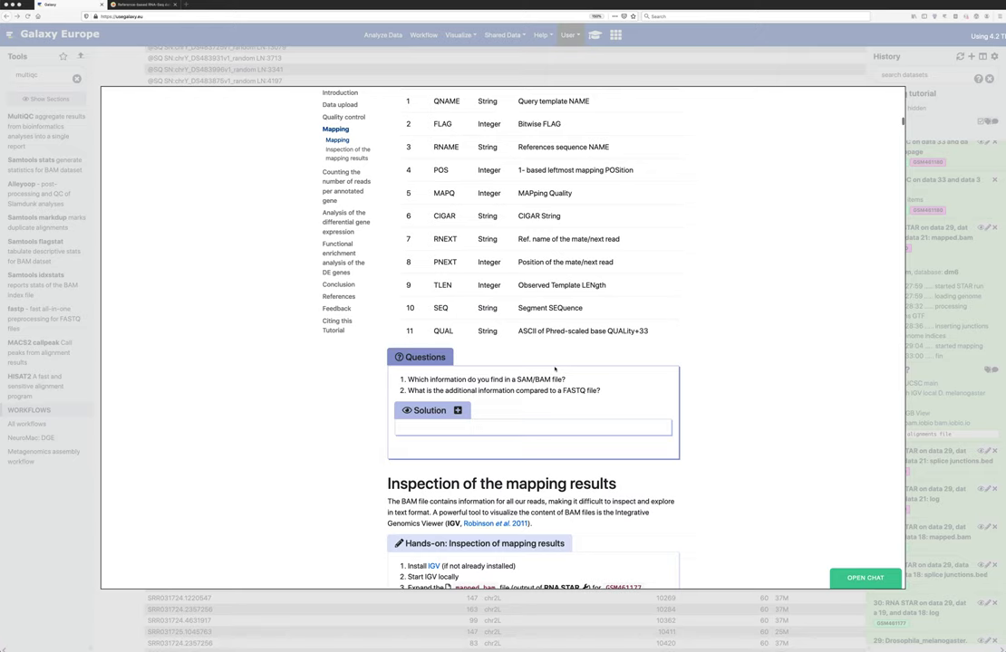
scroll(556, 370, "down", 1)
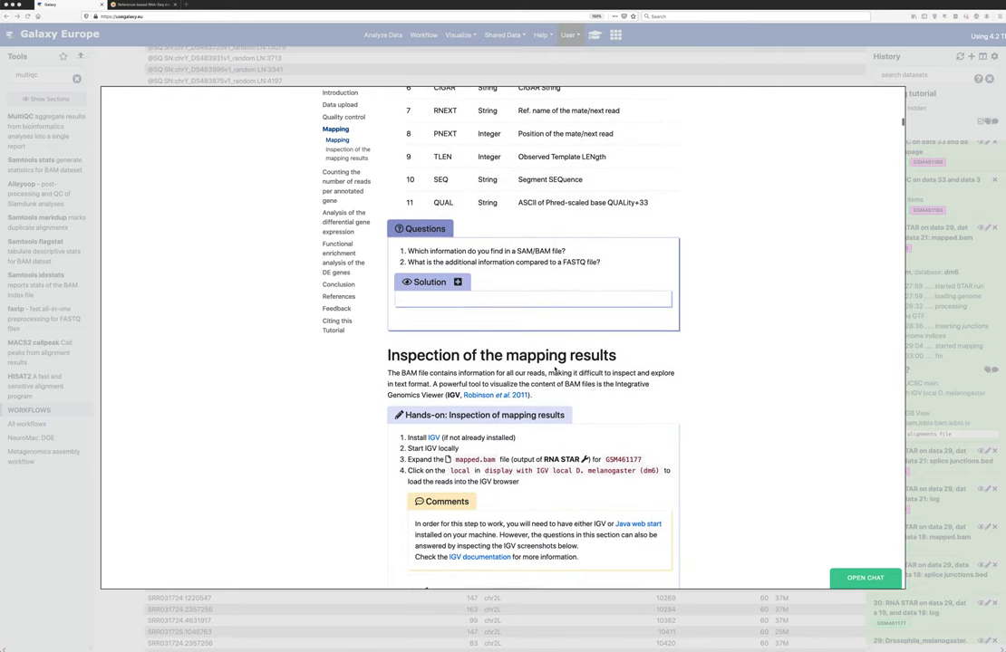
scroll(556, 371, "down", 2)
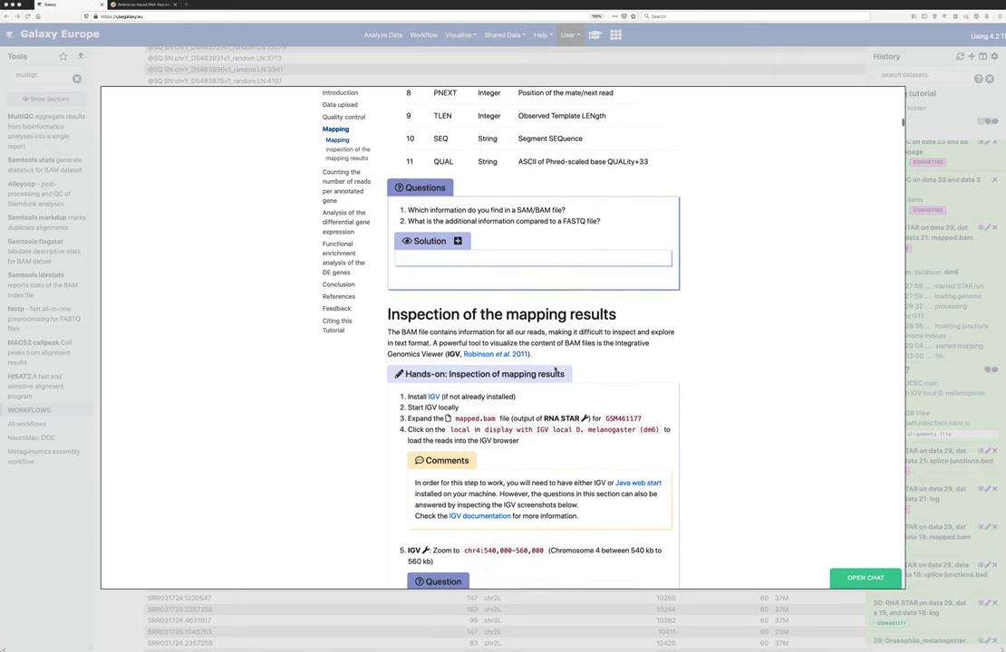
scroll(553, 369, "down", 2)
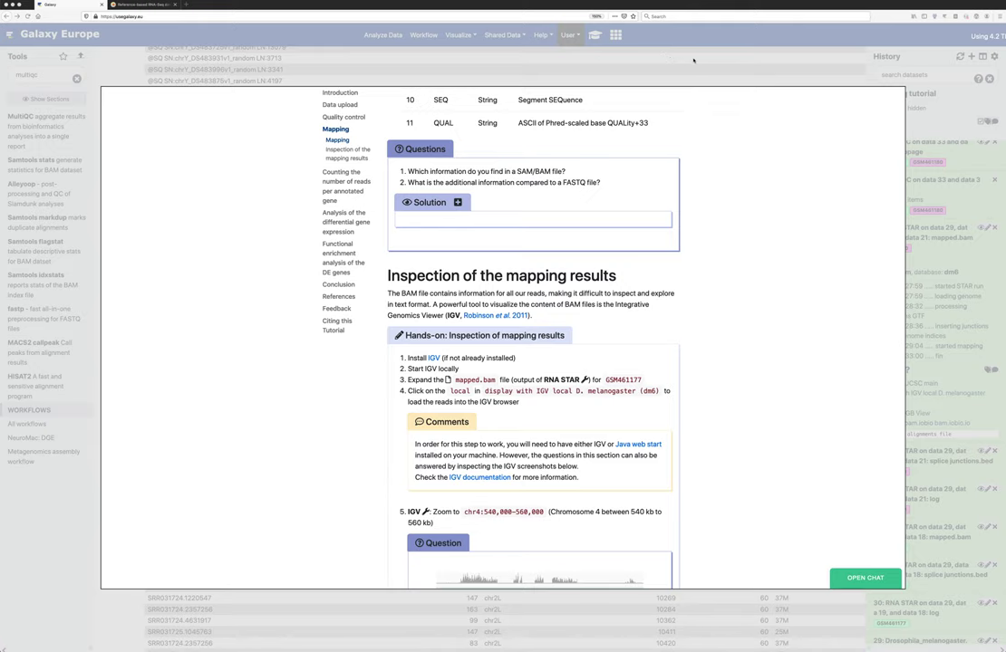
left_click(767, 70)
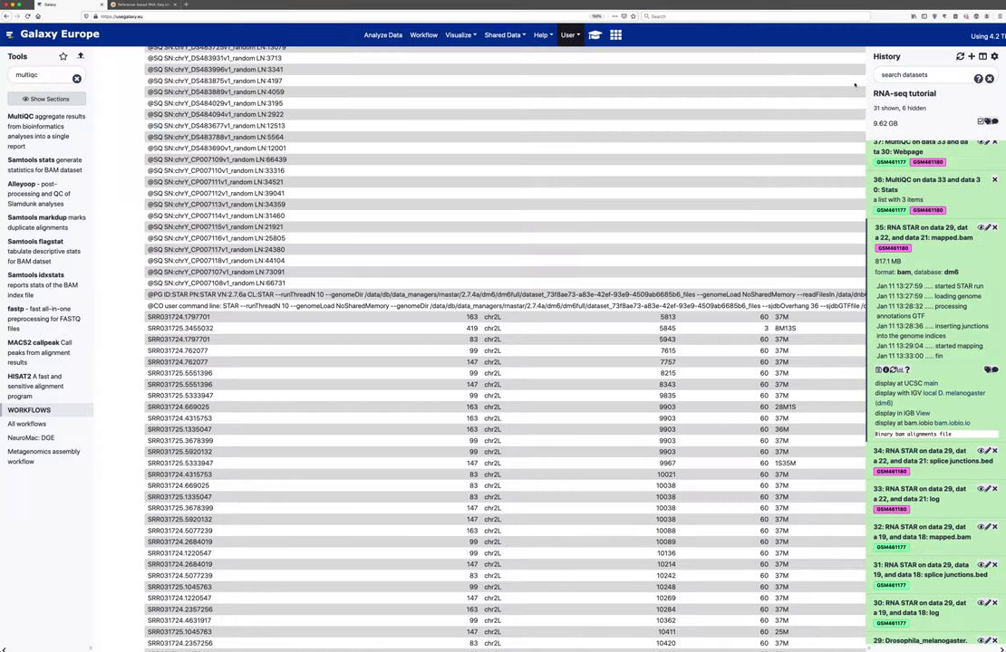
Collapse dataset 35, display GSM461177's mapped.bam dataset 32 in local IGV with D. melanogaster (dm6), and select its coverage track.
left_click(919, 232)
left_click(924, 455)
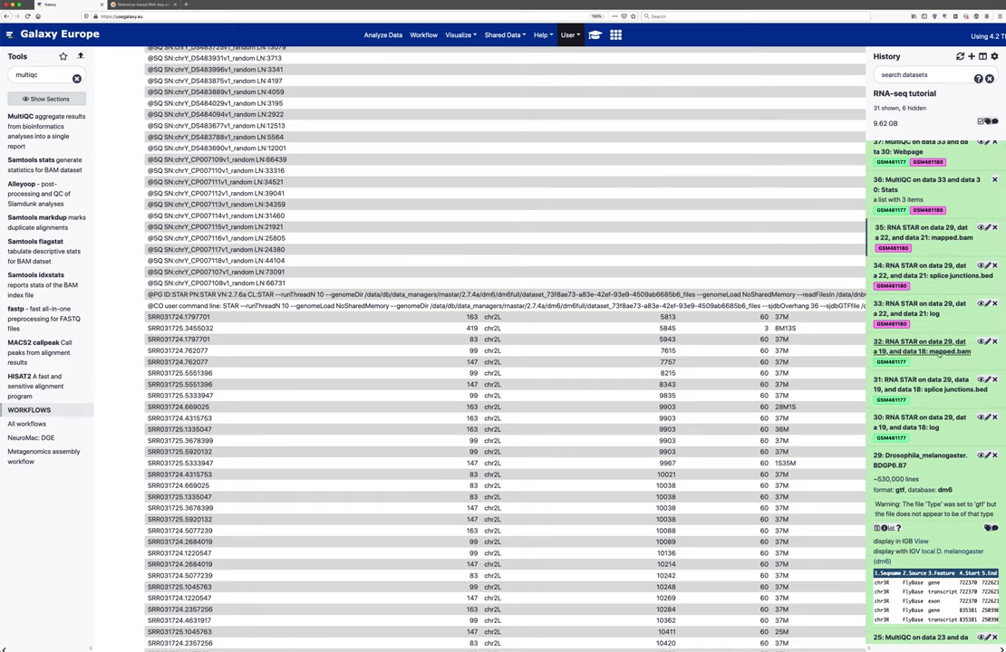
left_click(943, 351)
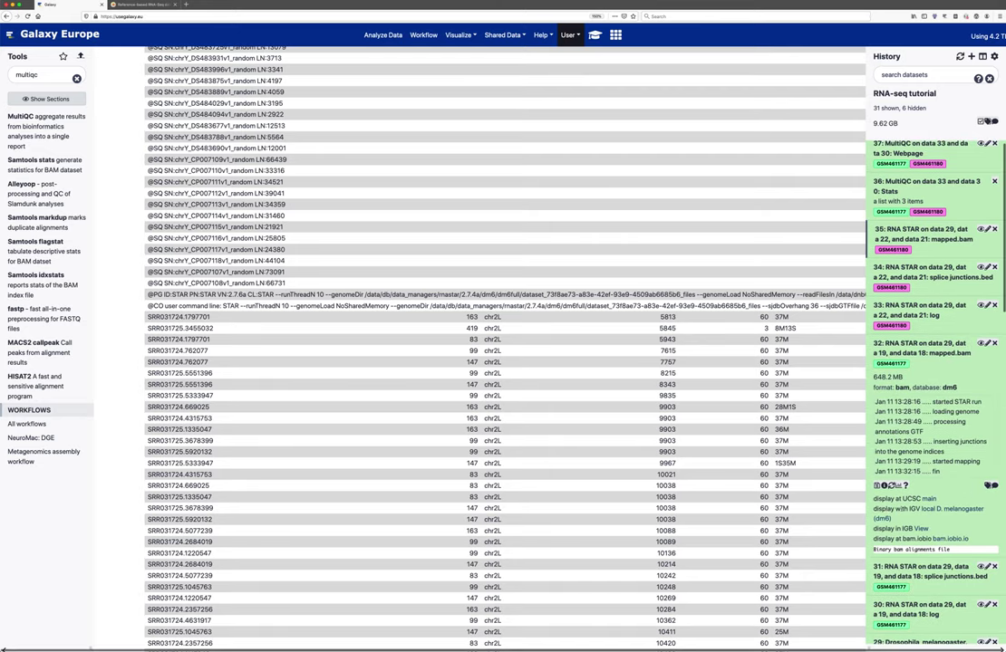
left_click(926, 509)
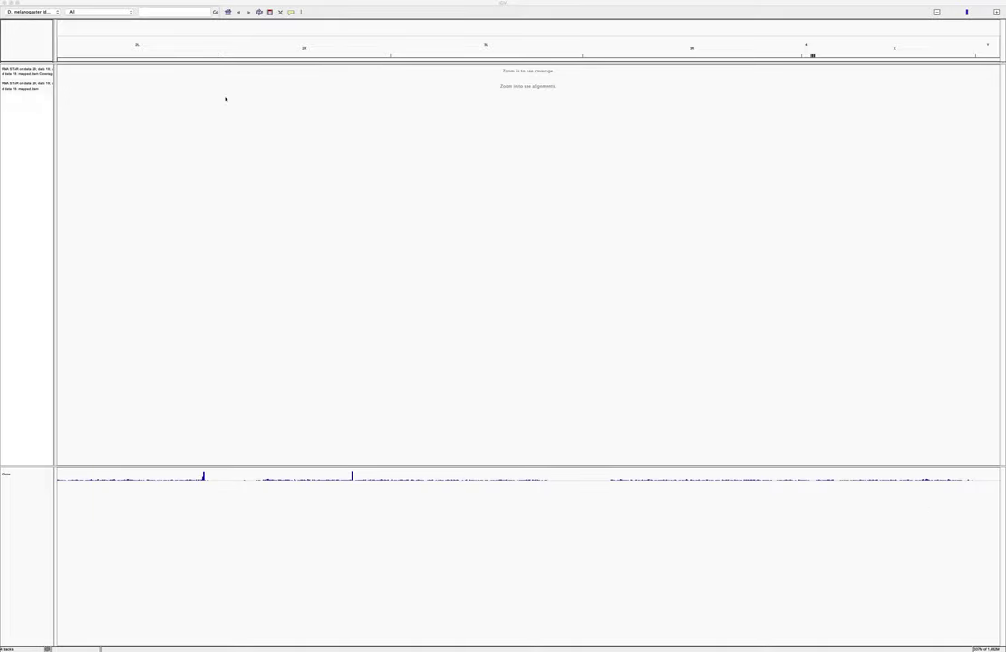
left_click(27, 73)
left_click(30, 87)
left_click(28, 70)
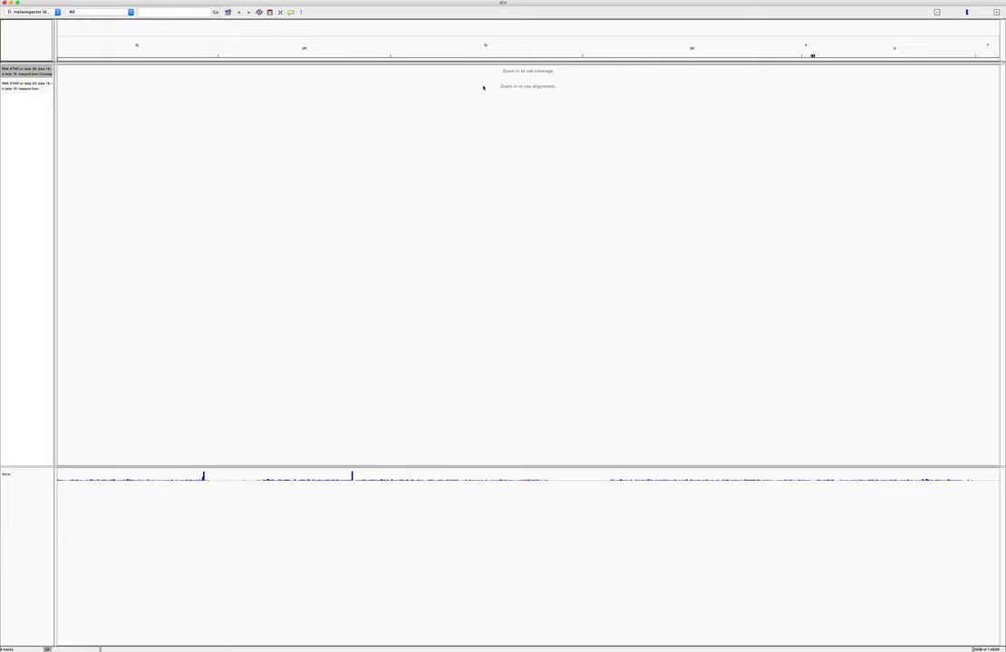
Zoom in on chr2R in IGV until a window of about 40 bp is shown.
left_click_drag(361, 56, 499, 68)
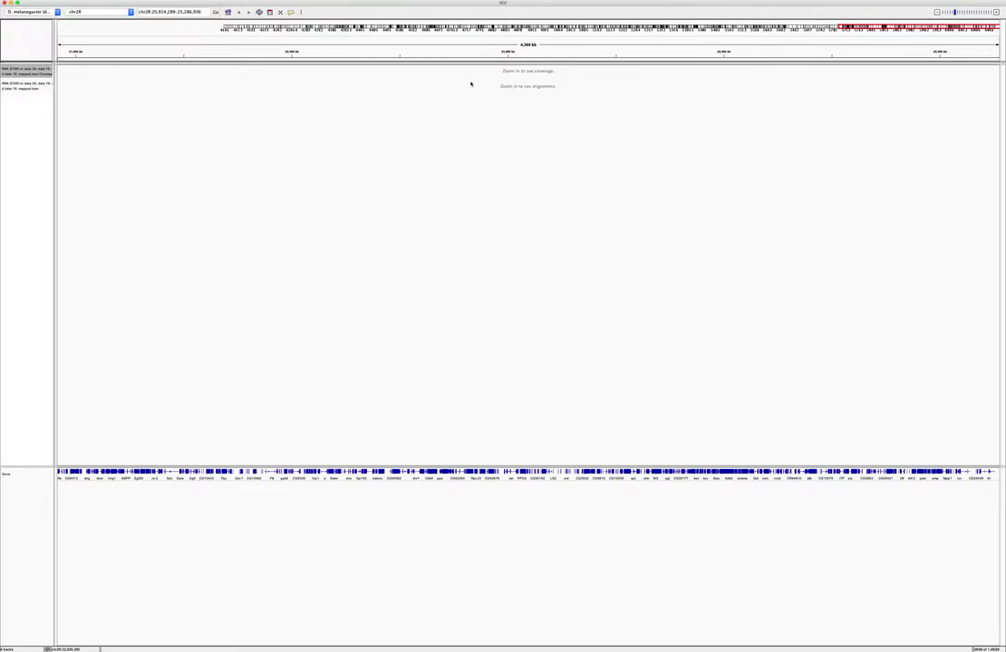
mouse_move(408, 51)
left_mouse_down()
mouse_move(439, 50)
mouse_move(426, 49)
left_mouse_up()
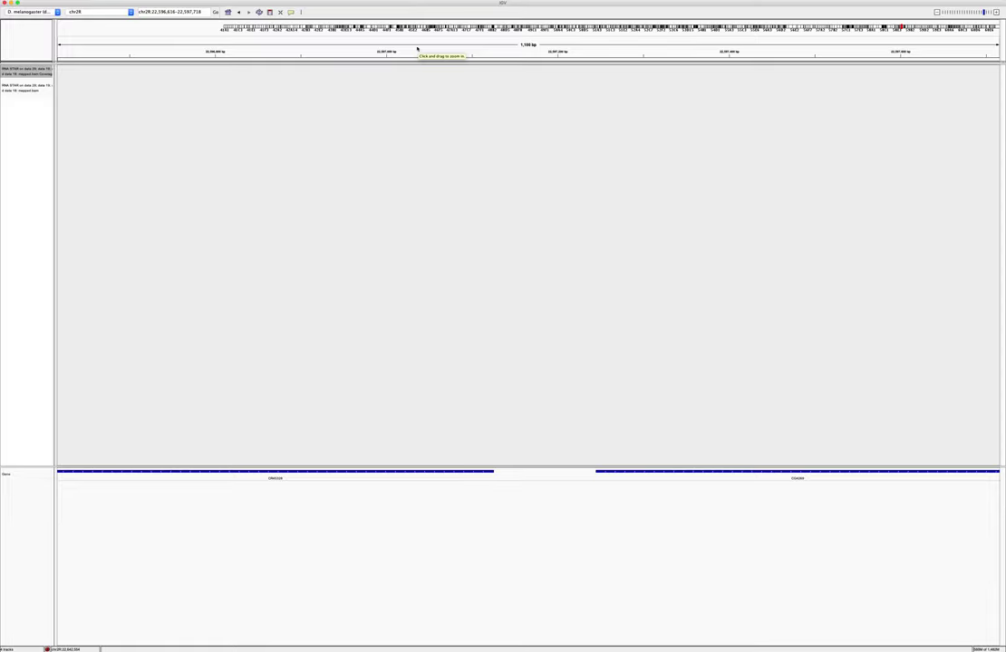
left_click_drag(418, 50, 429, 51)
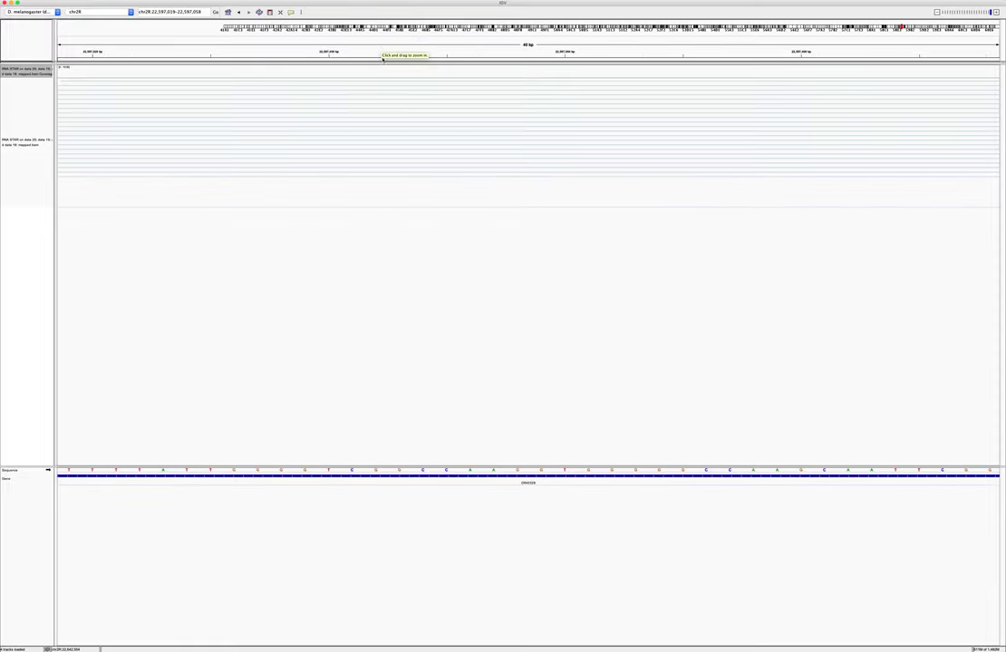
mouse_move(360, 112)
Zoom out on chr2R to a window of about 12 kb and examine the coverage peaks and aligned reads.
left_click(937, 13)
left_click(937, 12)
left_click(937, 13)
left_click(937, 13)
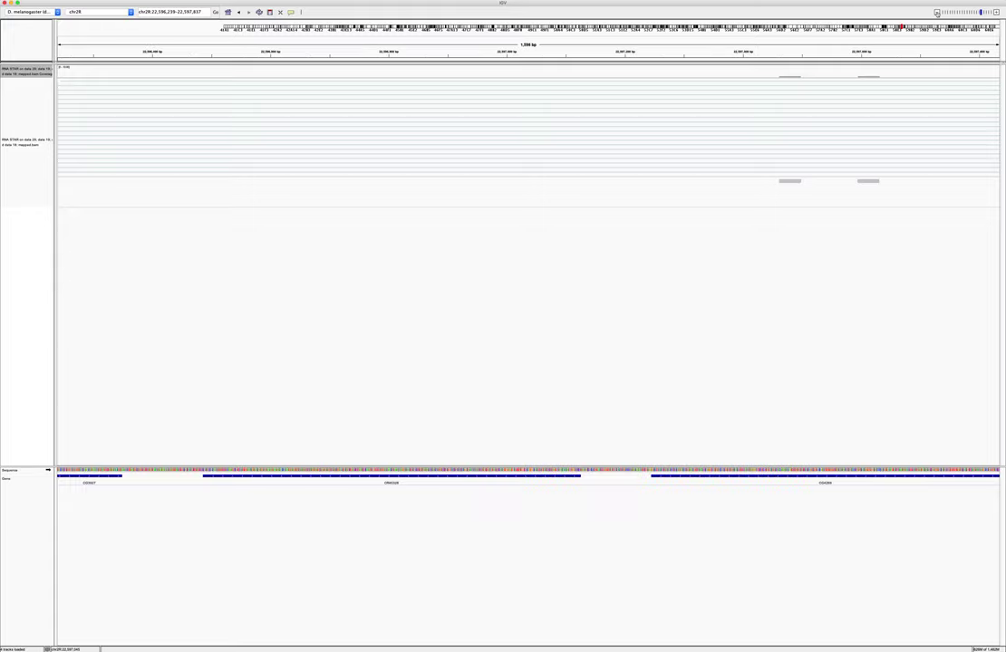
left_click(937, 12)
left_click(937, 13)
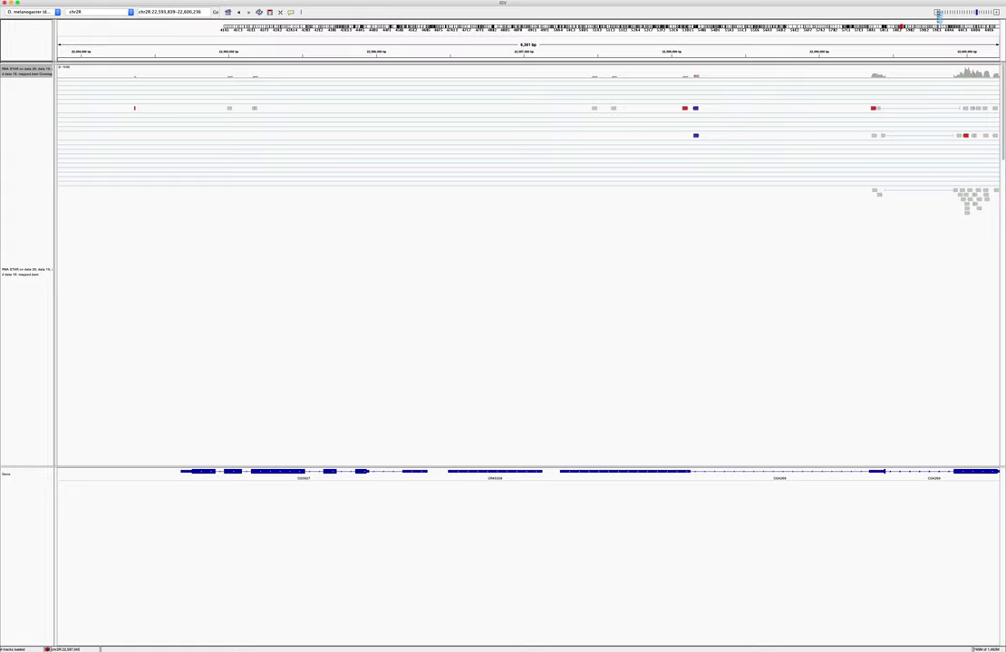
left_click(938, 13)
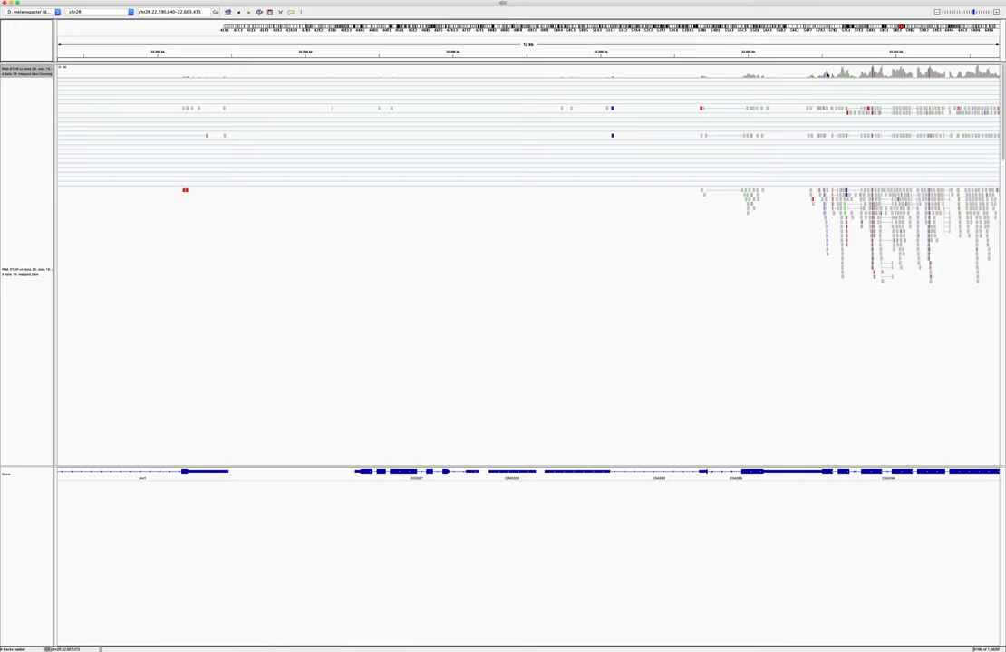
mouse_move(826, 73)
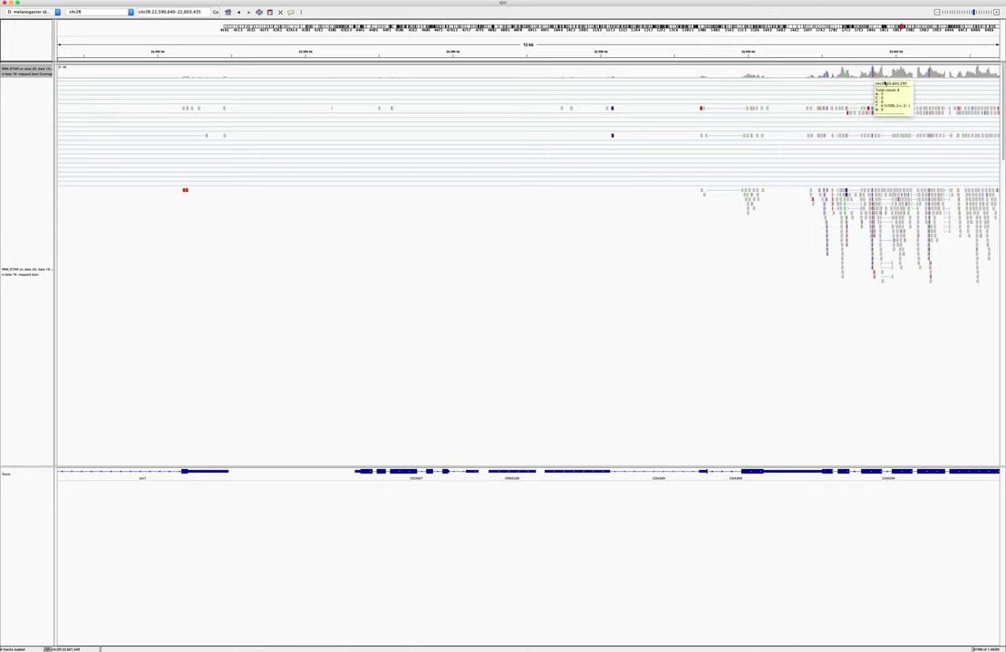
mouse_move(892, 124)
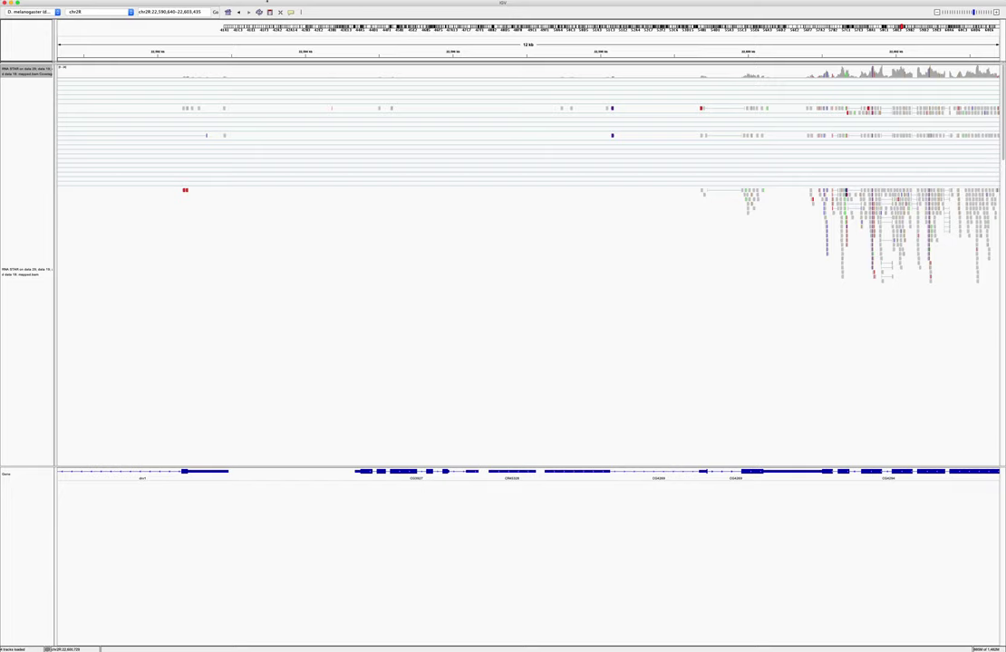
Switch to the browser, close the blank display page and copy the region chr4:540,000-560,000 from the tutorial's IGV hands-on.
key("super+Tab")
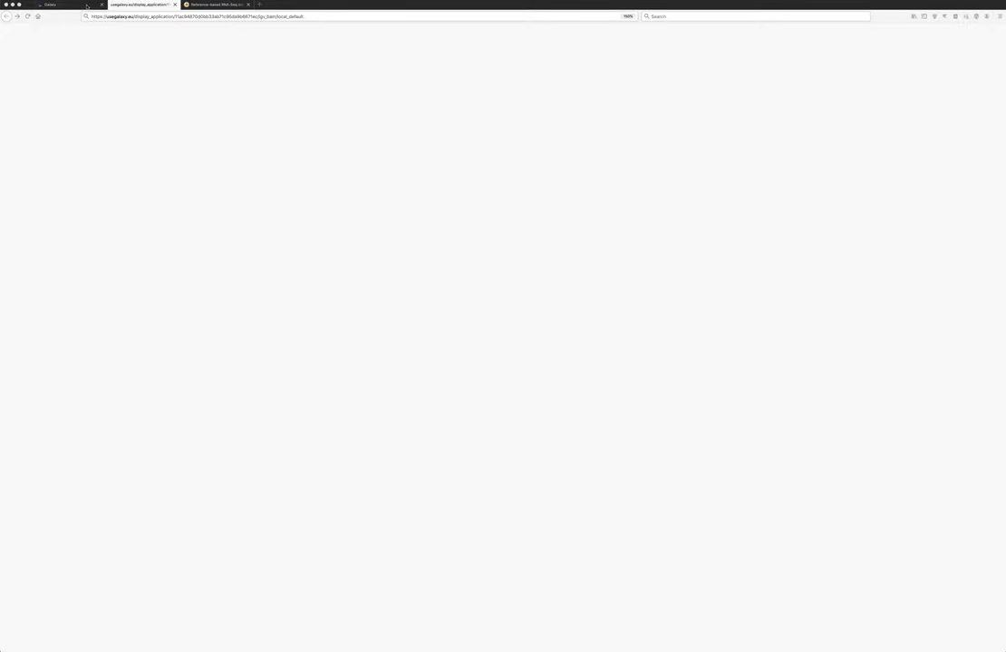
key("super+w")
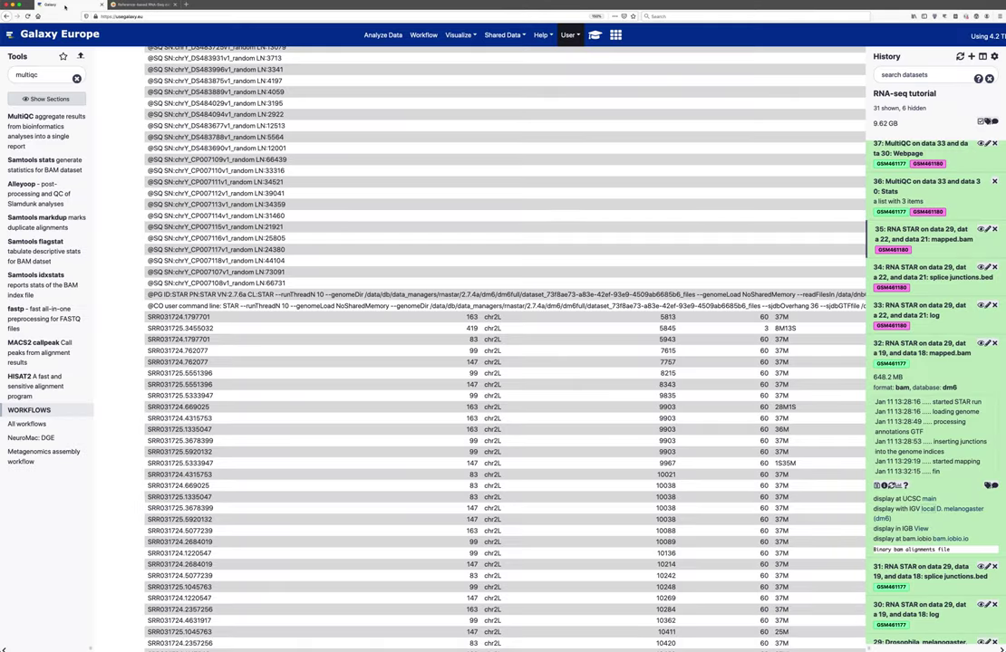
left_click(594, 35)
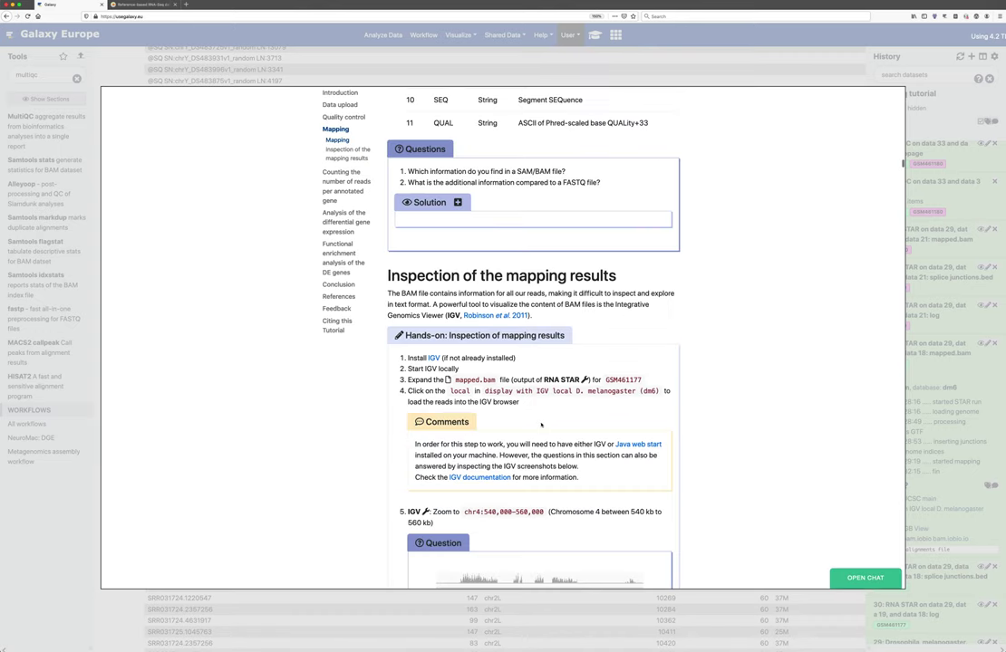
scroll(541, 425, "down", 2)
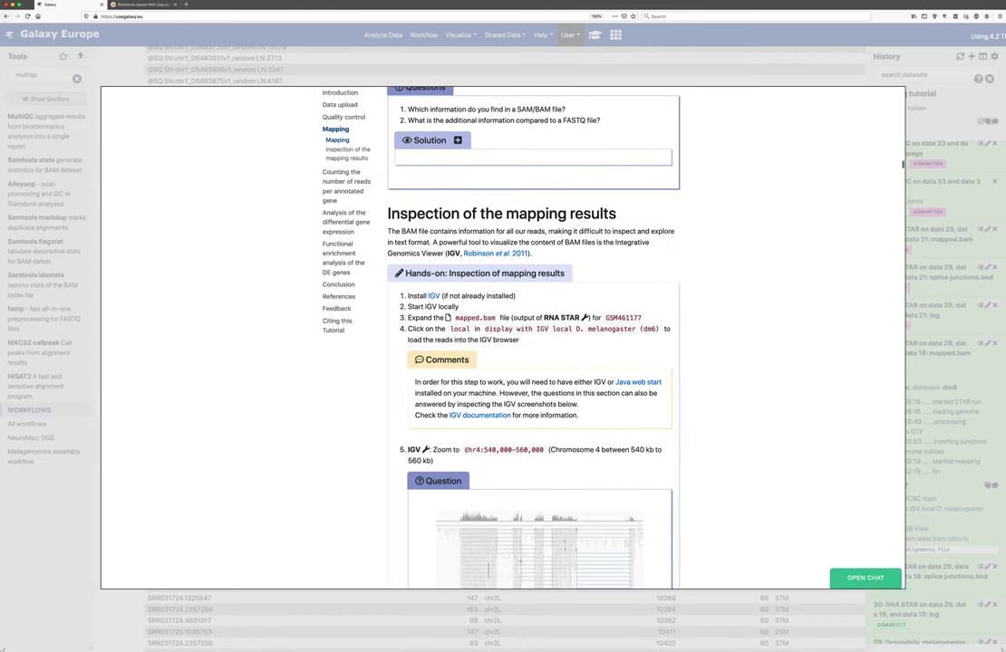
left_click_drag(464, 450, 544, 450)
left_click_drag(478, 449, 542, 449)
key("super+c")
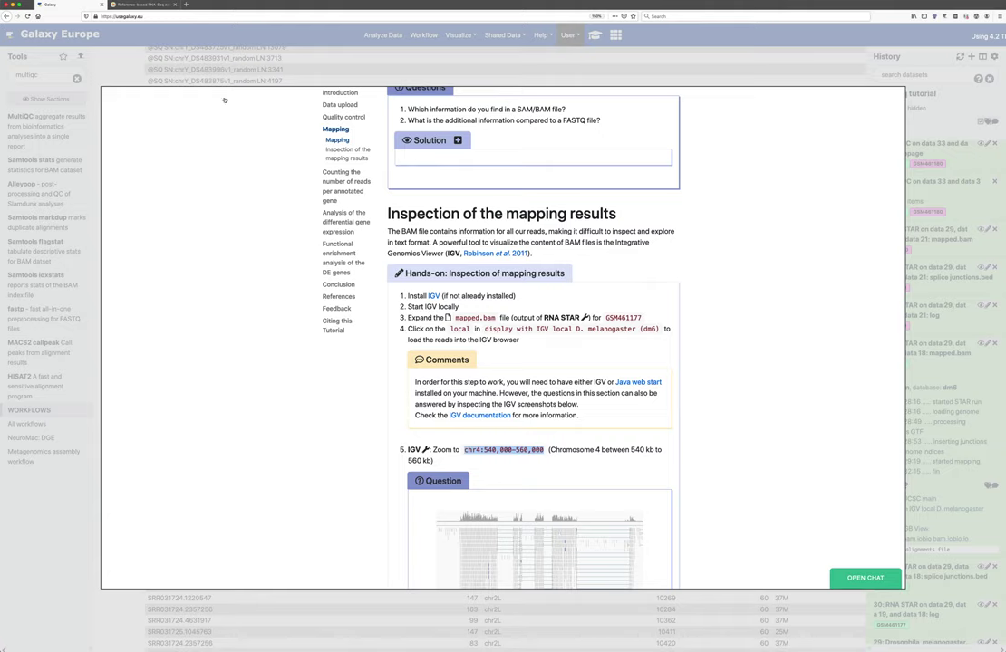
Switch to IGV and show the region chr4:540,000-560,000 using the copied coordinates.
key("super+Tab")
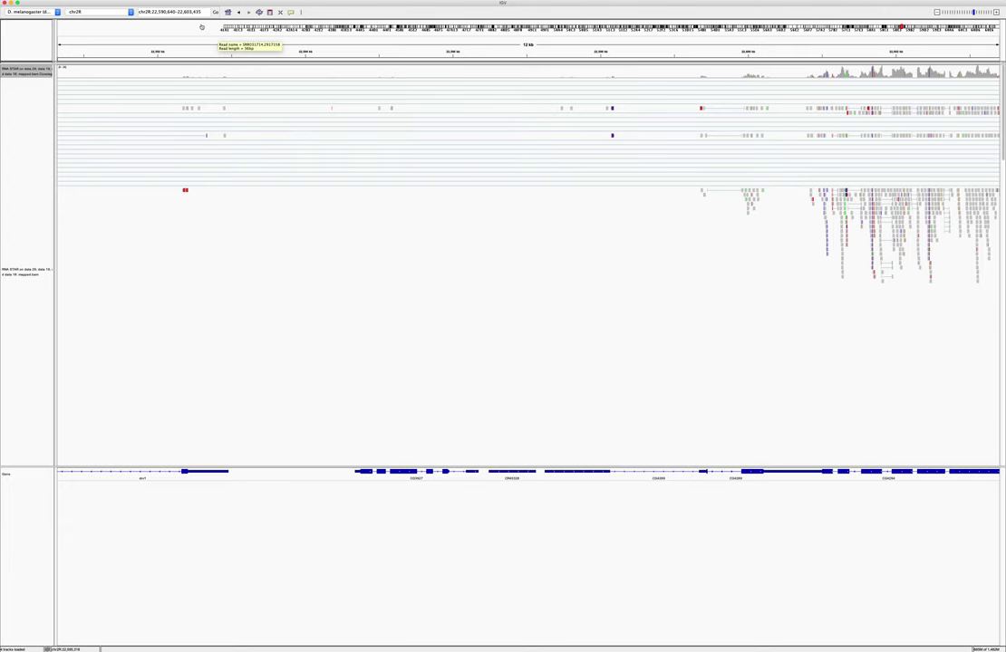
triple_click(173, 12)
key("super+v")
key("Return")
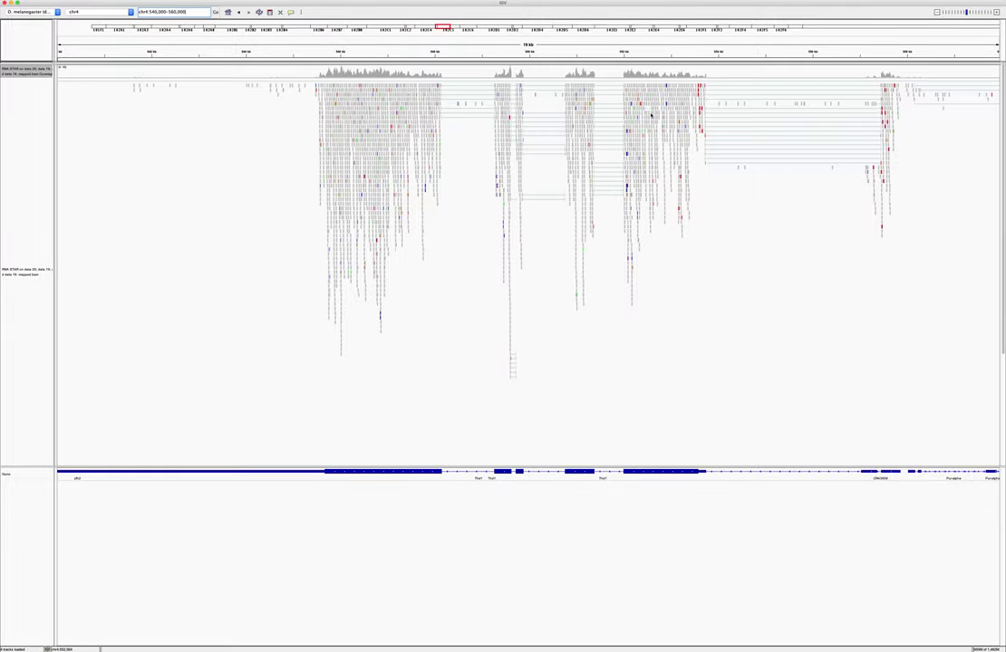
mouse_move(414, 93)
Read the tutorial's questions on the chromosome 4 view, then inspect the reads joined by connecting lines in IGV.
key("super+Tab")
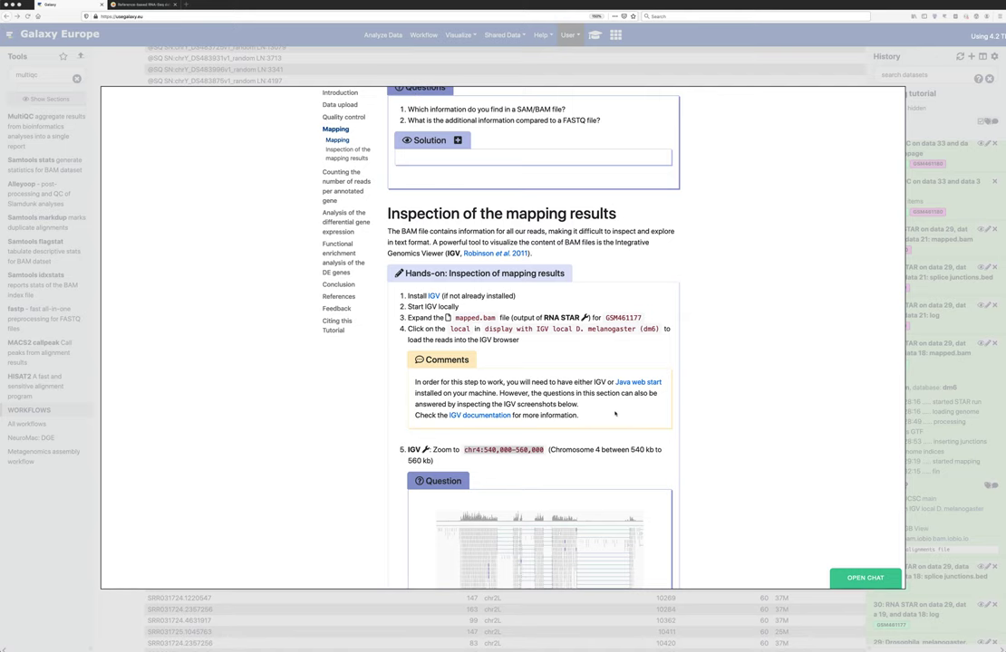
scroll(615, 414, "down", 5)
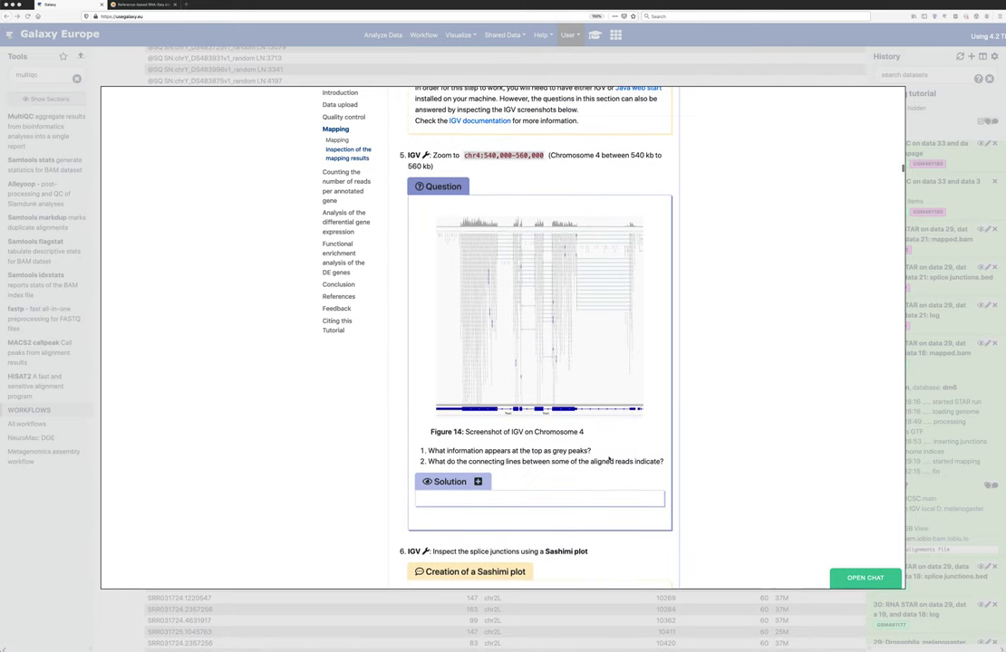
scroll(610, 460, "down", 1)
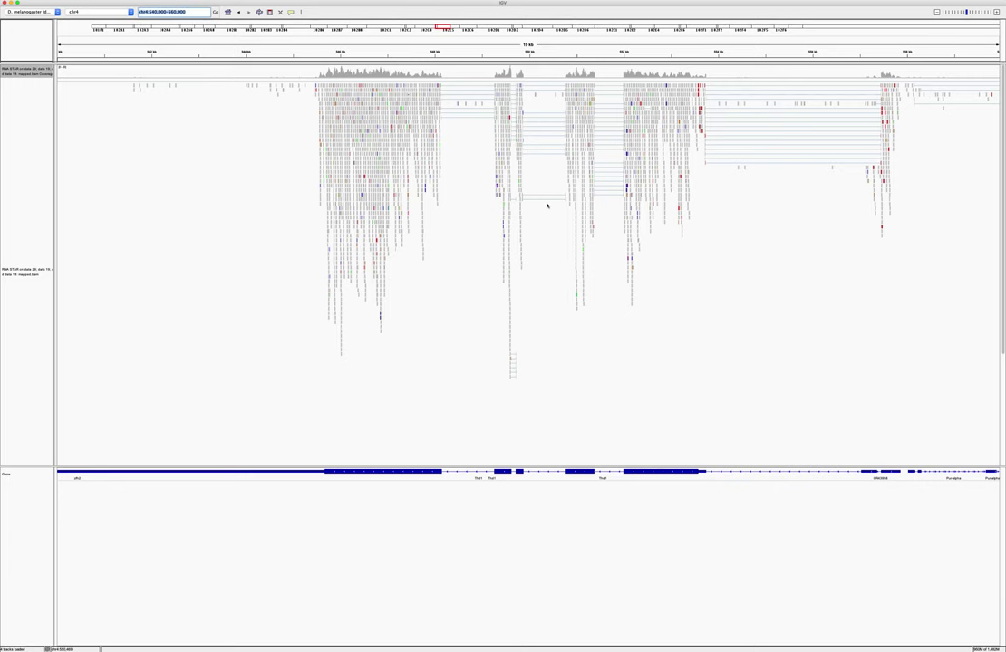
left_click(546, 201)
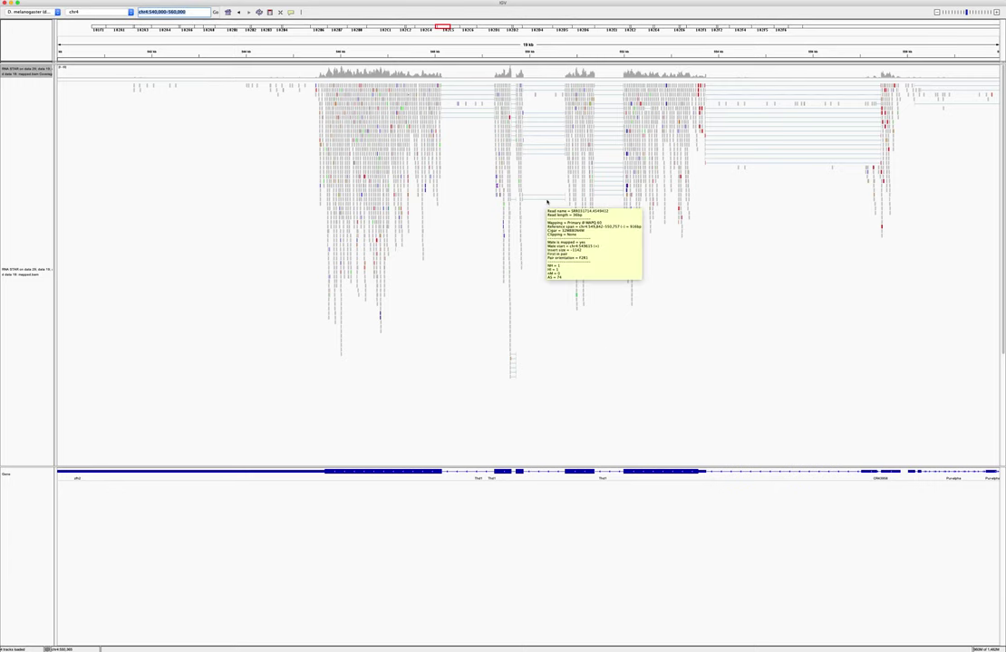
left_click(534, 132)
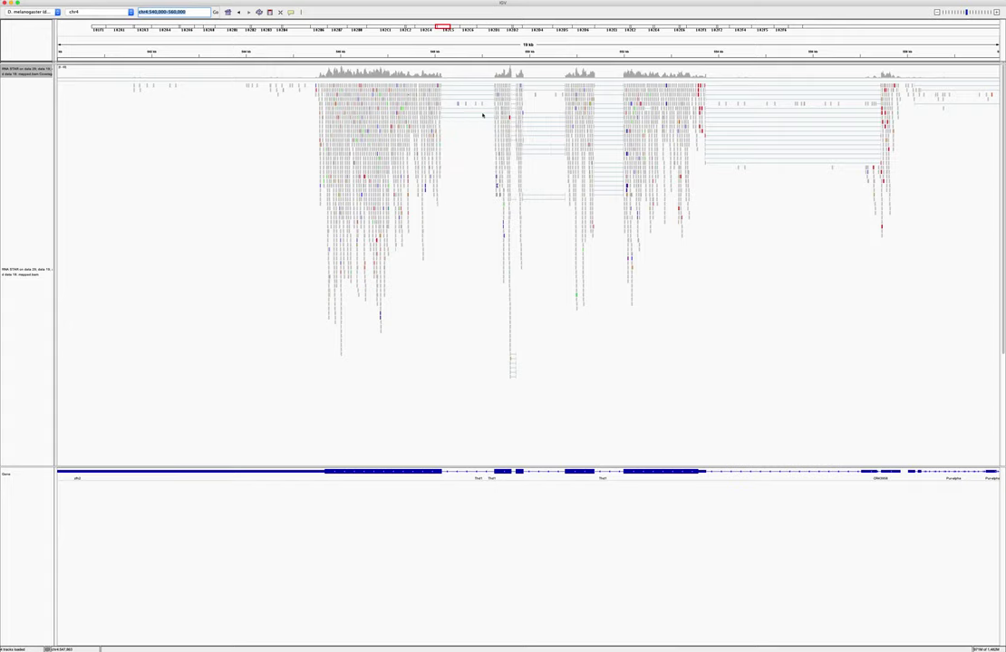
Switch to the browser and read the tutorial's instructions for inspecting splice junctions with a Sashimi plot in IGV.
mouse_move(484, 115)
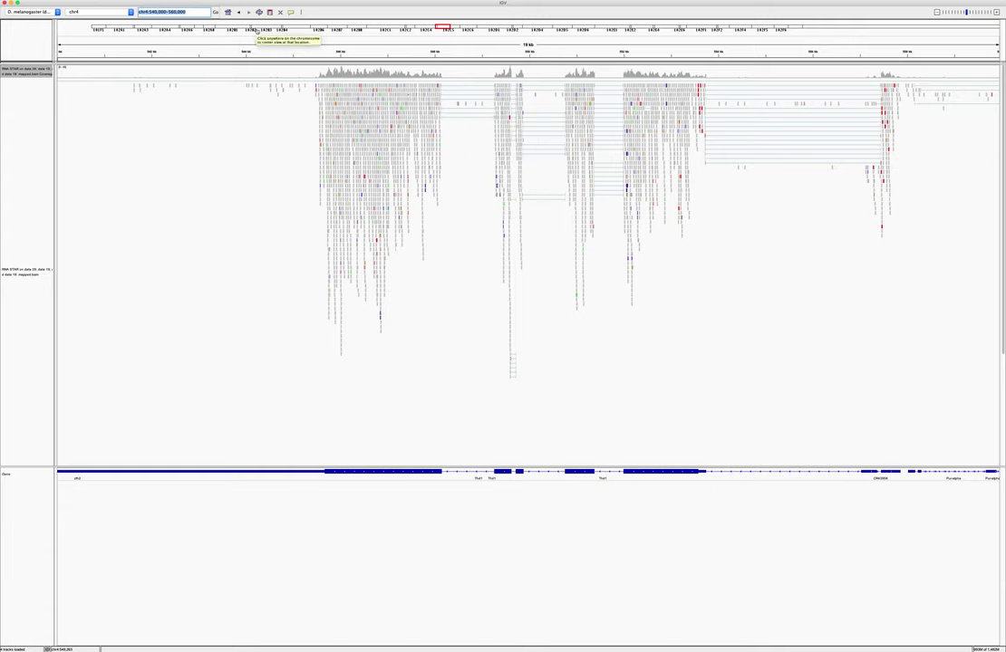
key("super+Tab")
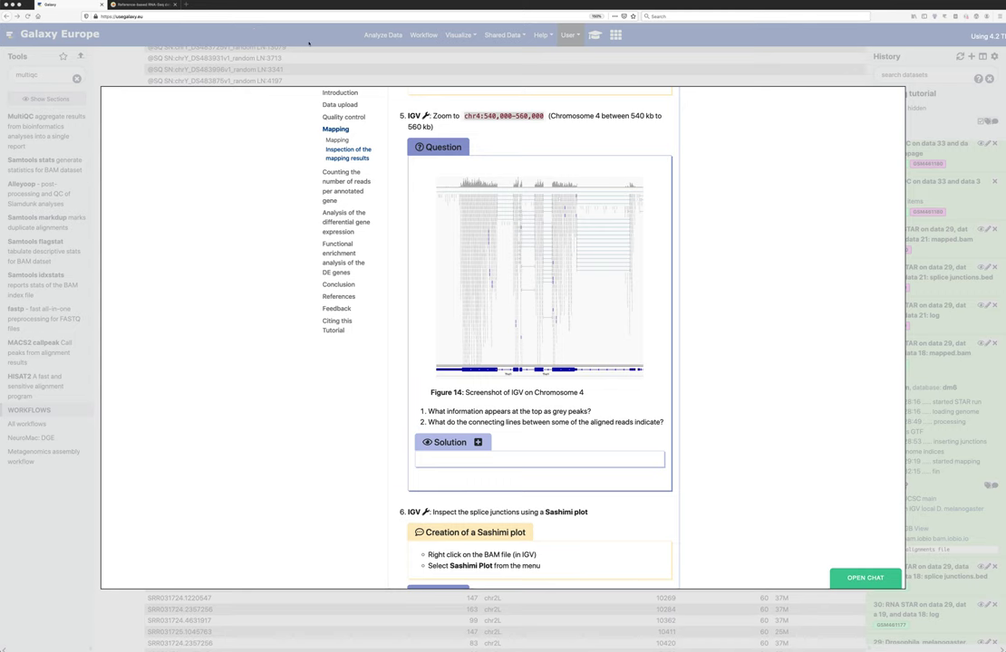
scroll(532, 508, "down", 5)
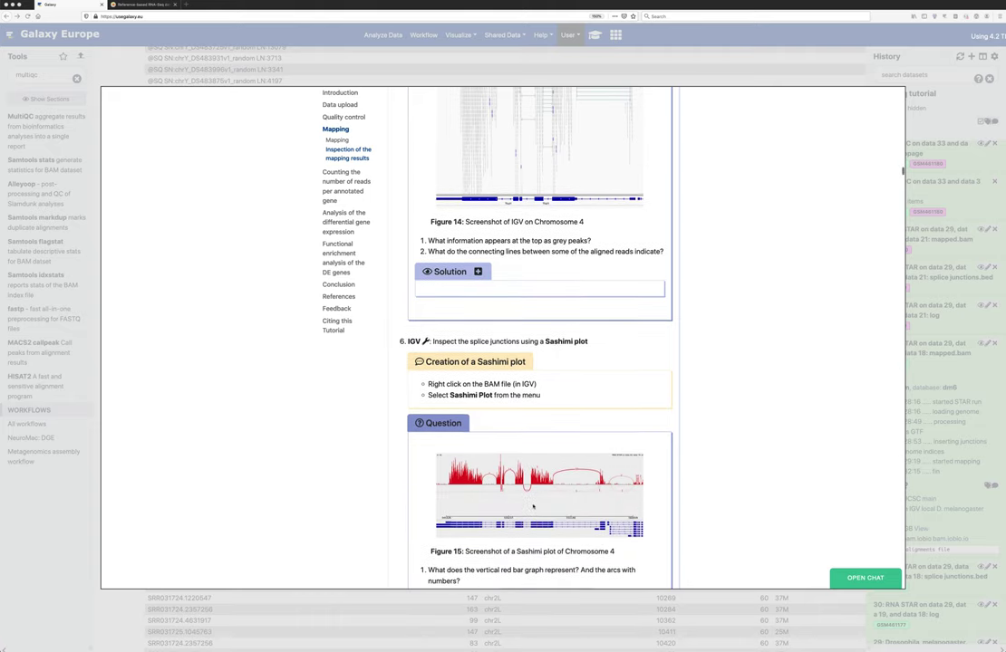
scroll(534, 508, "down", 2)
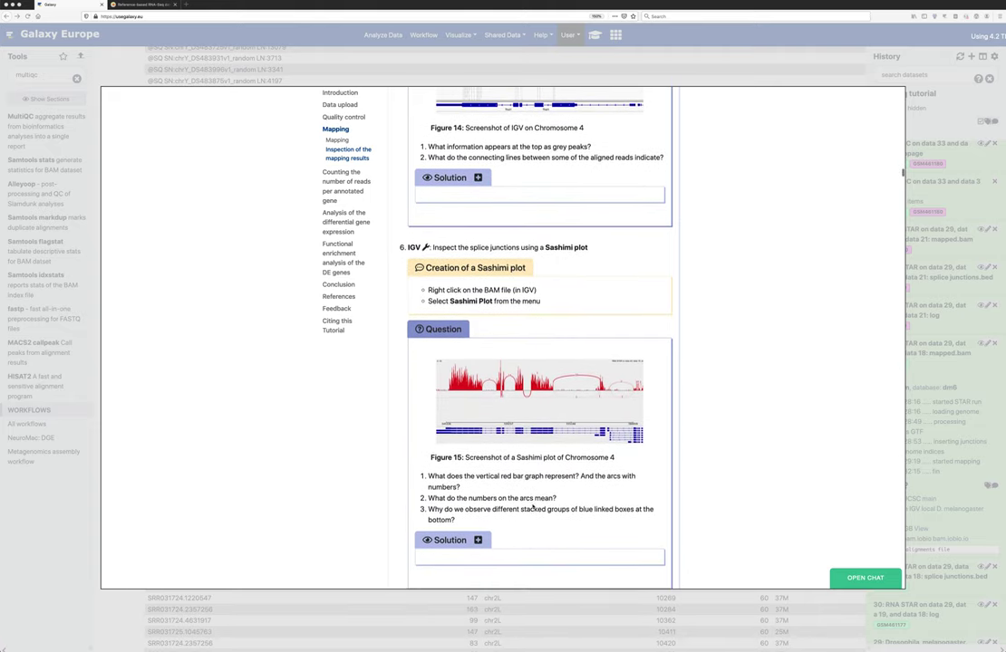
scroll(534, 509, "down", 3)
scroll(533, 507, "down", 1)
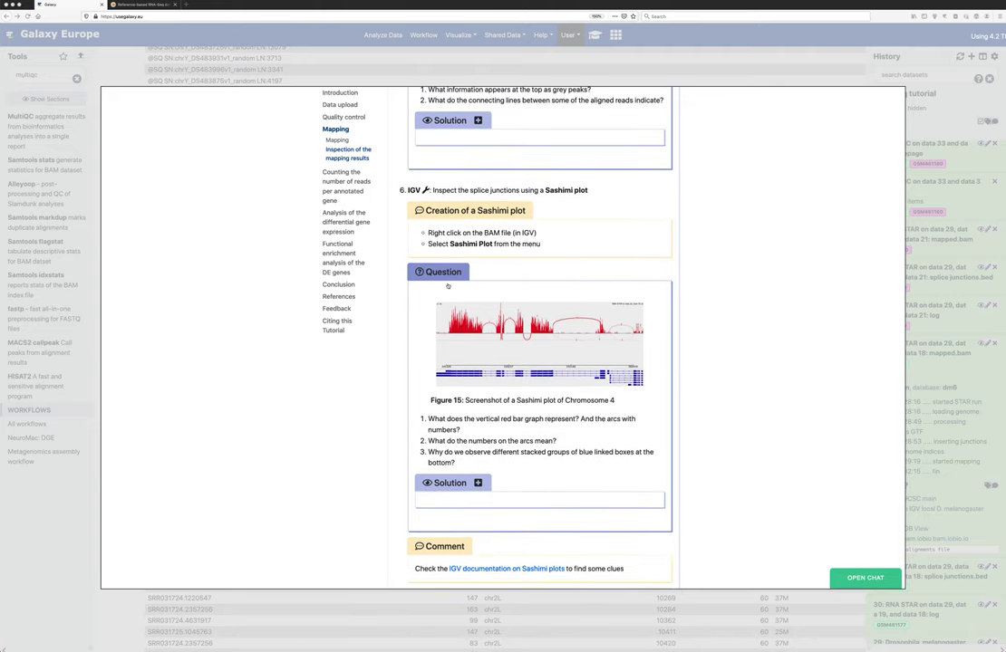
Switch to IGV, create a Sashimi plot from the RNA STAR mapped.bam track and move its window fully into view.
key("super+Tab")
right_click(454, 351)
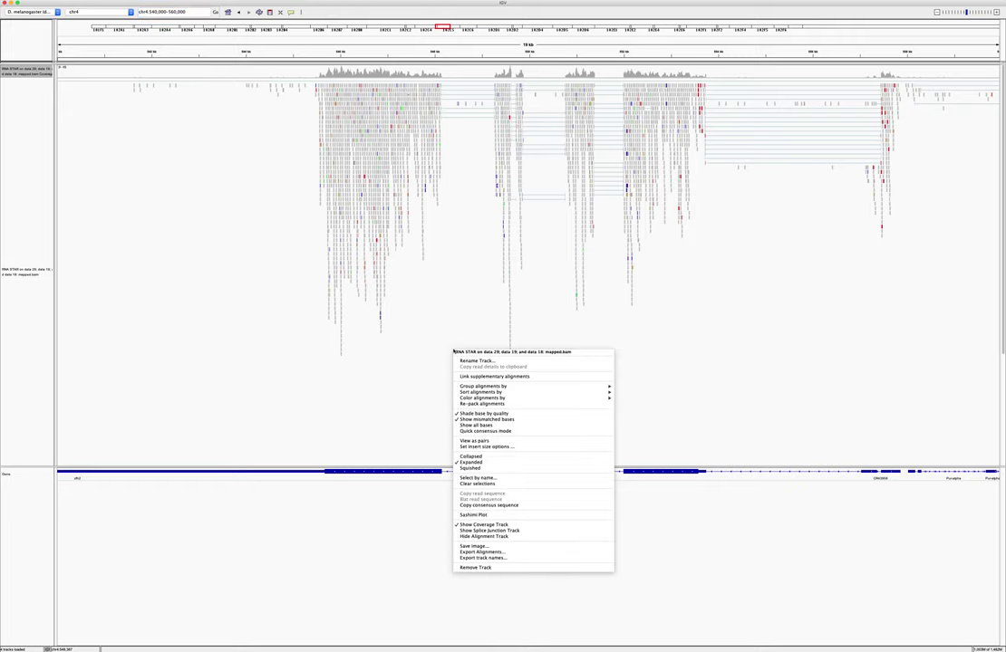
left_click(478, 514)
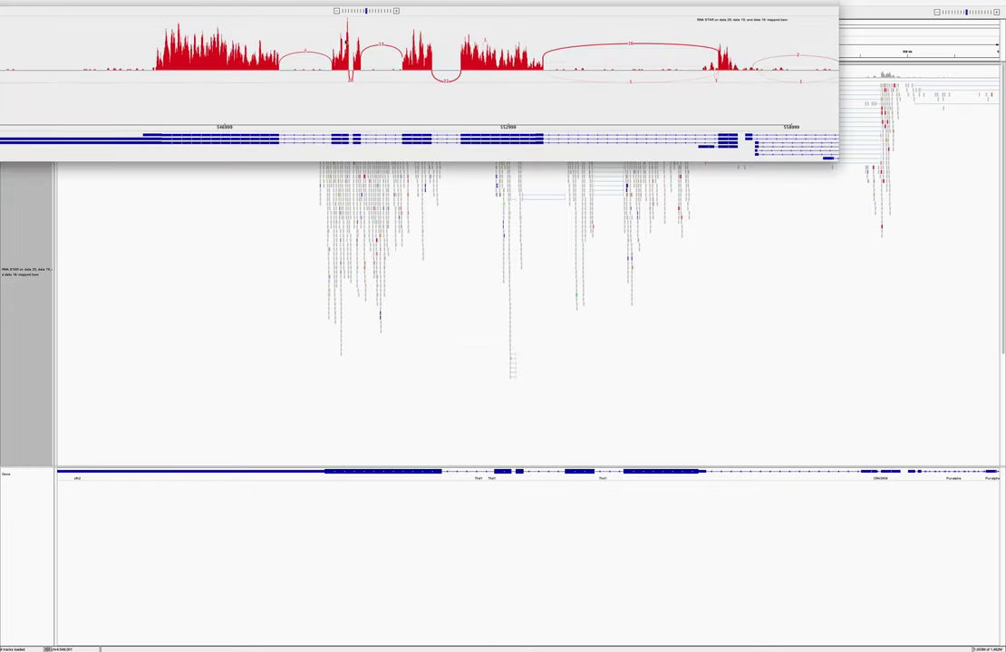
left_click_drag(304, 8, 451, 154)
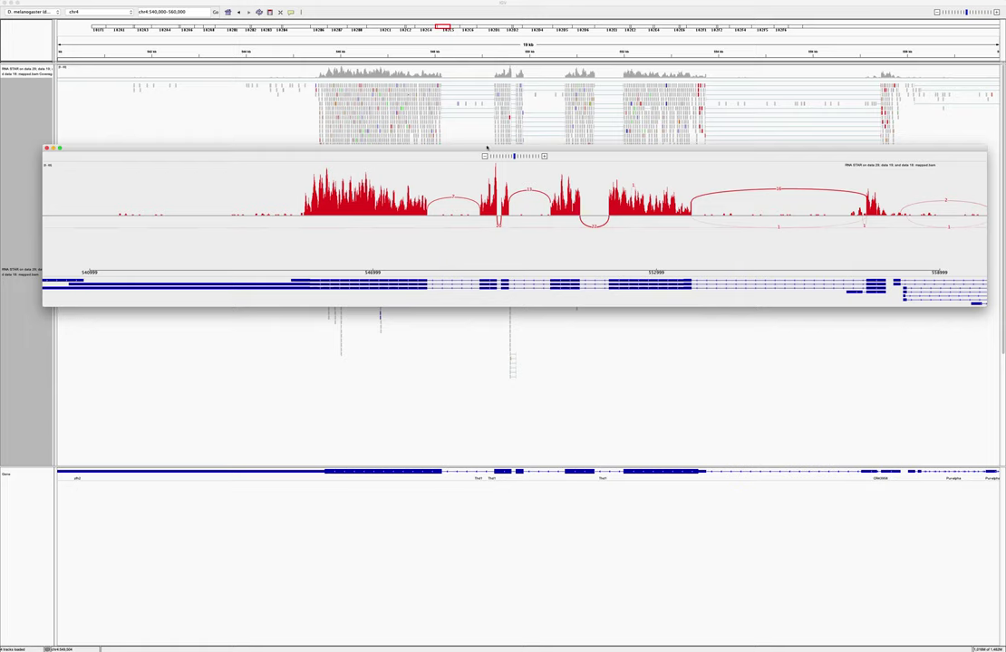
Switch to the browser, read the tutorial's questions on the Sashimi plot and reveal their solution.
key("super+Tab")
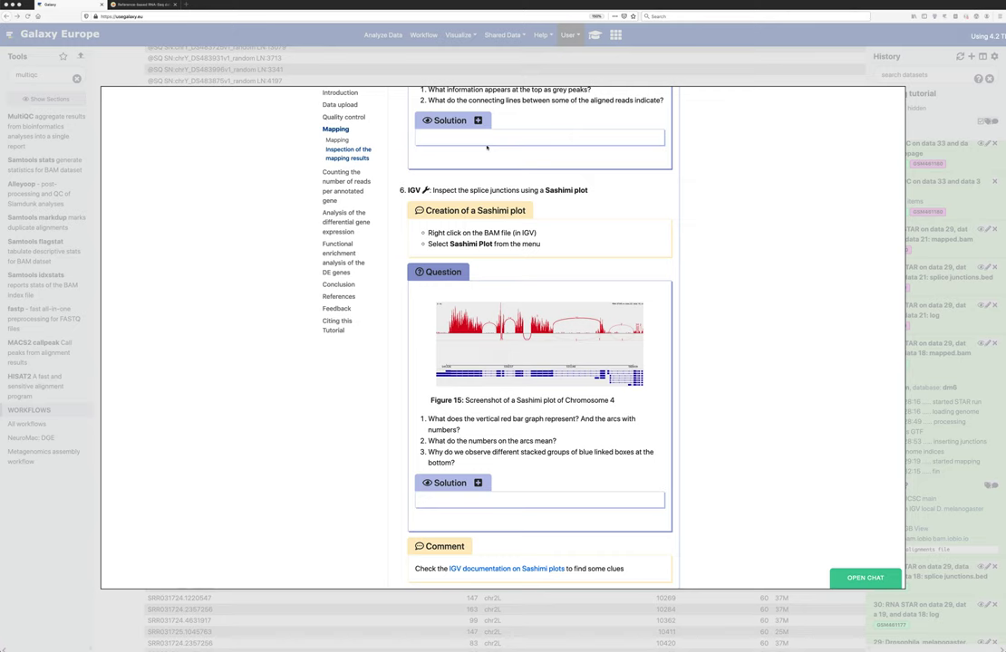
scroll(559, 412, "down", 1)
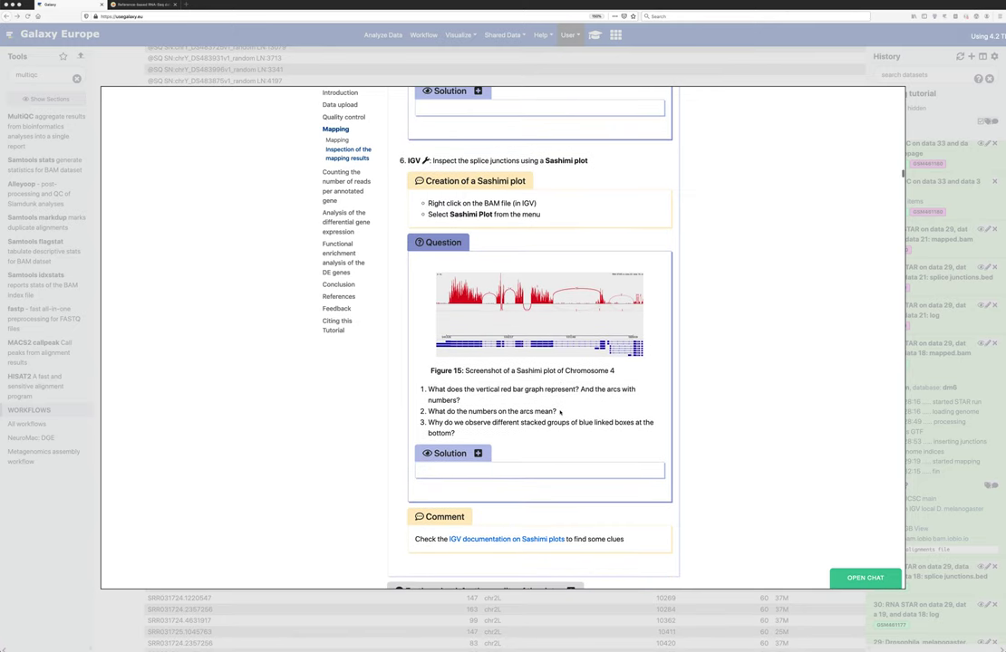
scroll(558, 417, "down", 2)
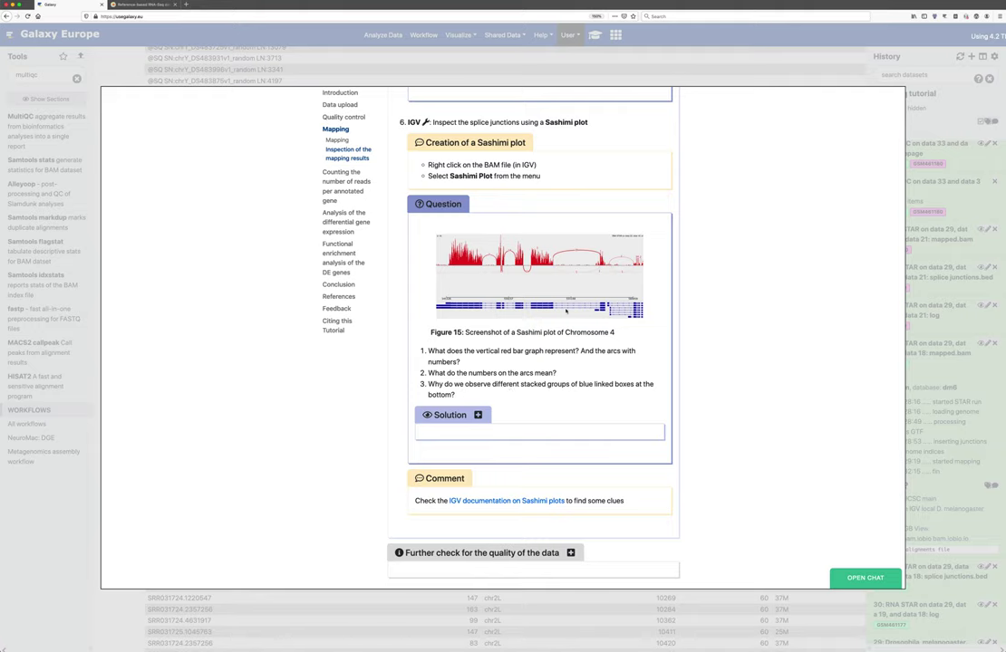
left_click(516, 426)
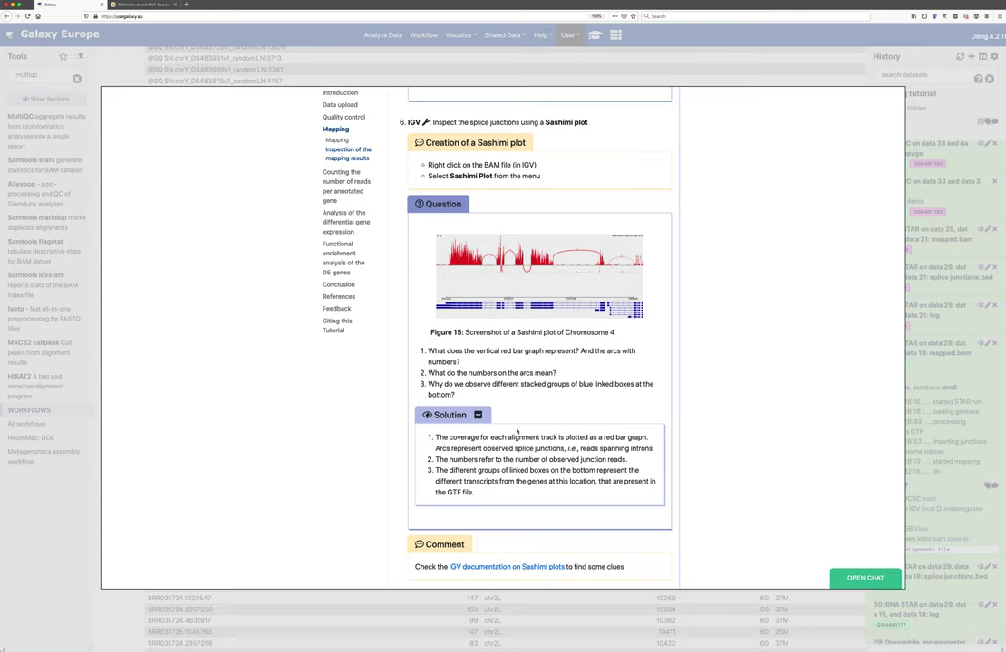
Switch to IGV and examine the stacked transcripts and their exon details beneath the Sashimi plot.
key("super+Tab")
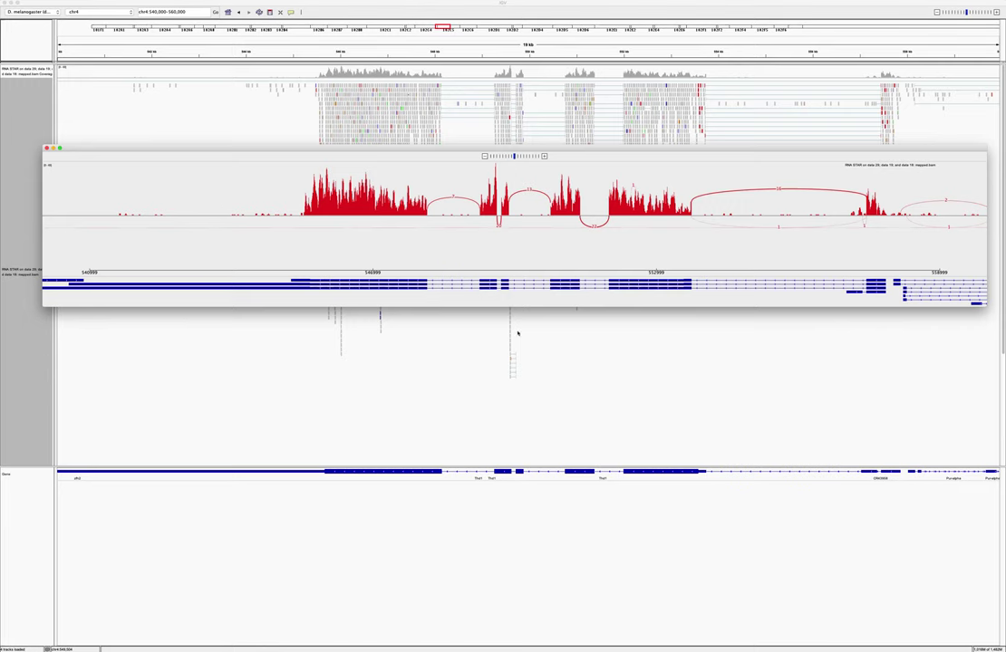
mouse_move(406, 290)
mouse_move(349, 290)
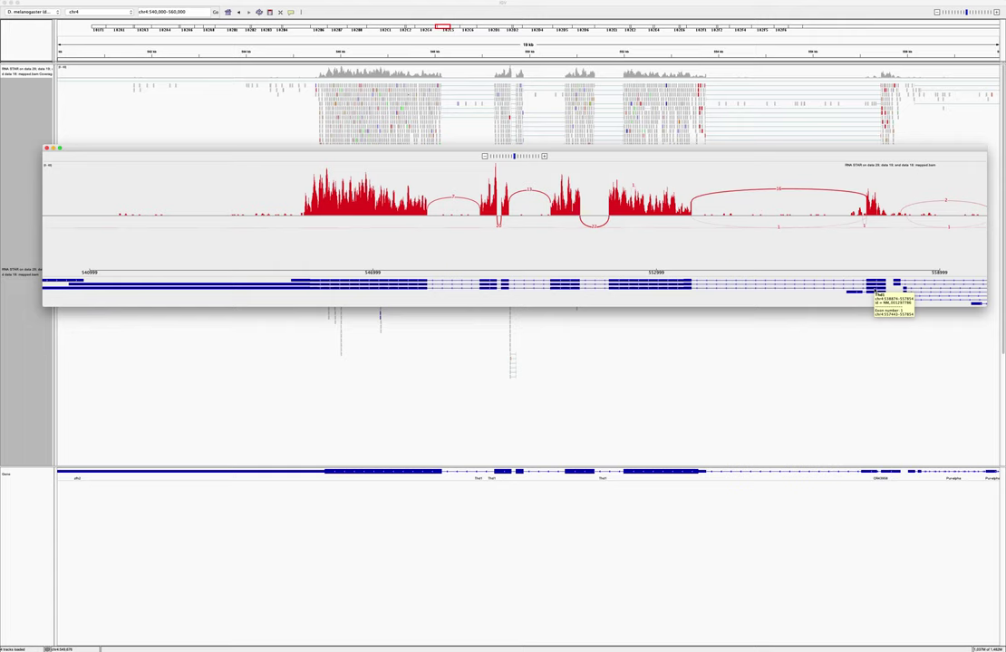
Switch to the browser and expand the tutorial's "Further check for the quality of the data" section.
key("super+Tab")
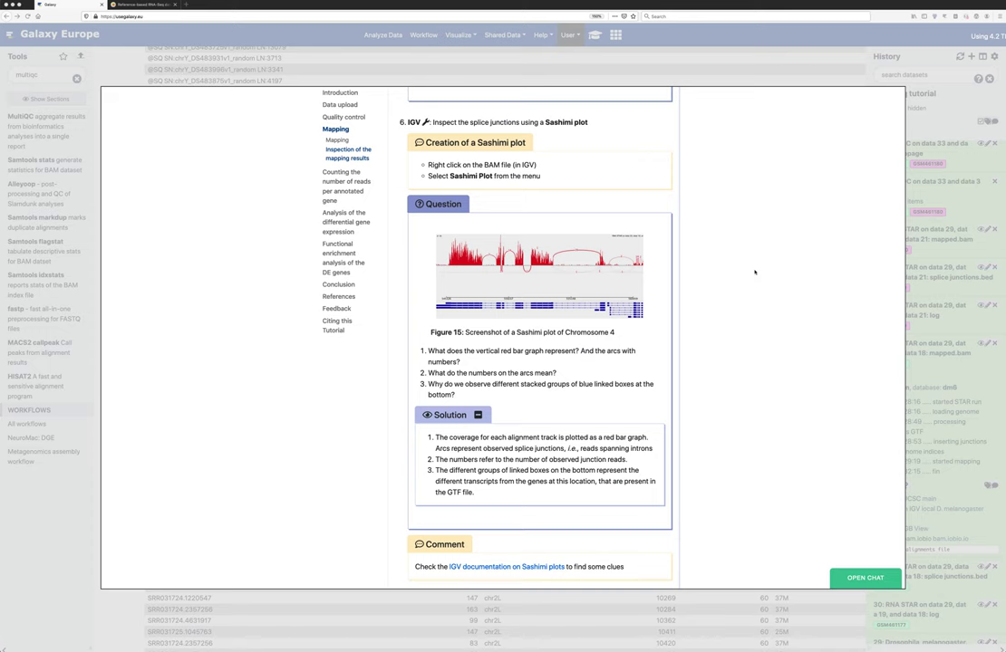
scroll(603, 371, "down", 5)
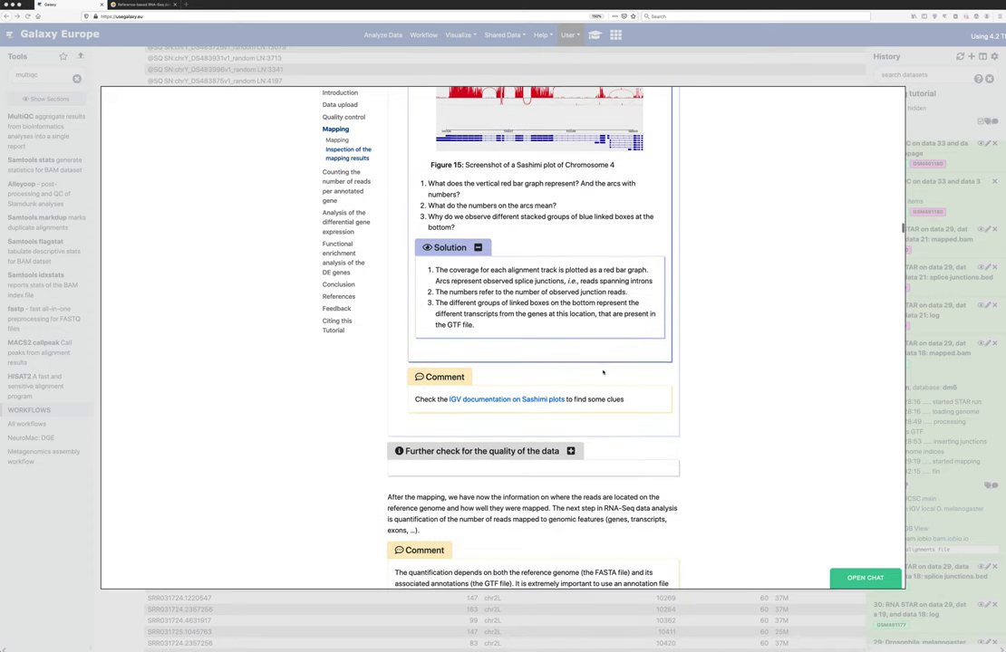
scroll(589, 349, "down", 1)
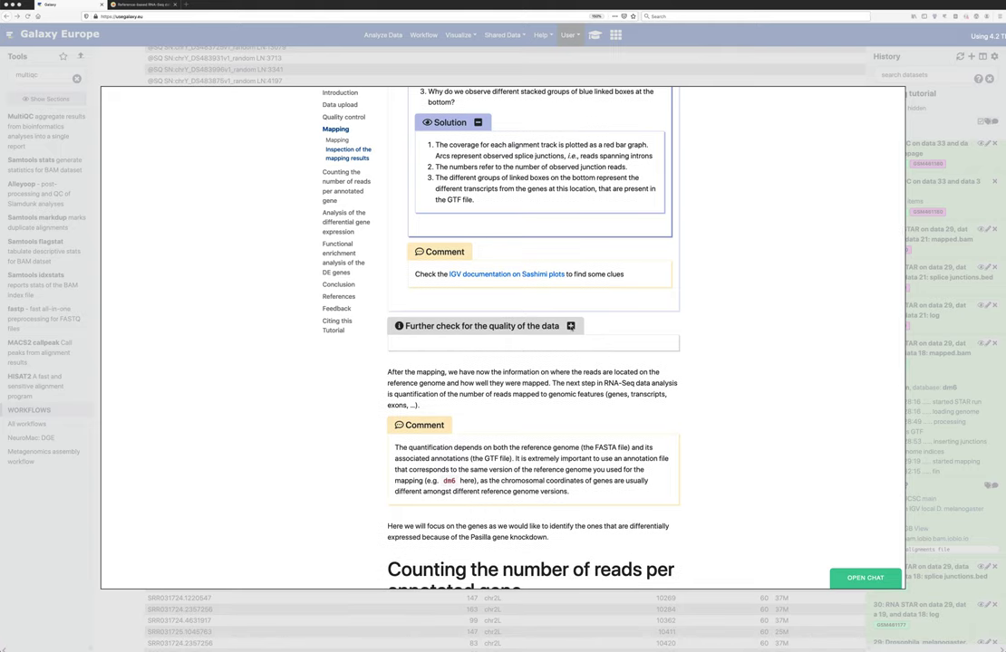
scroll(571, 327, "up", 2)
scroll(570, 327, "down", 1)
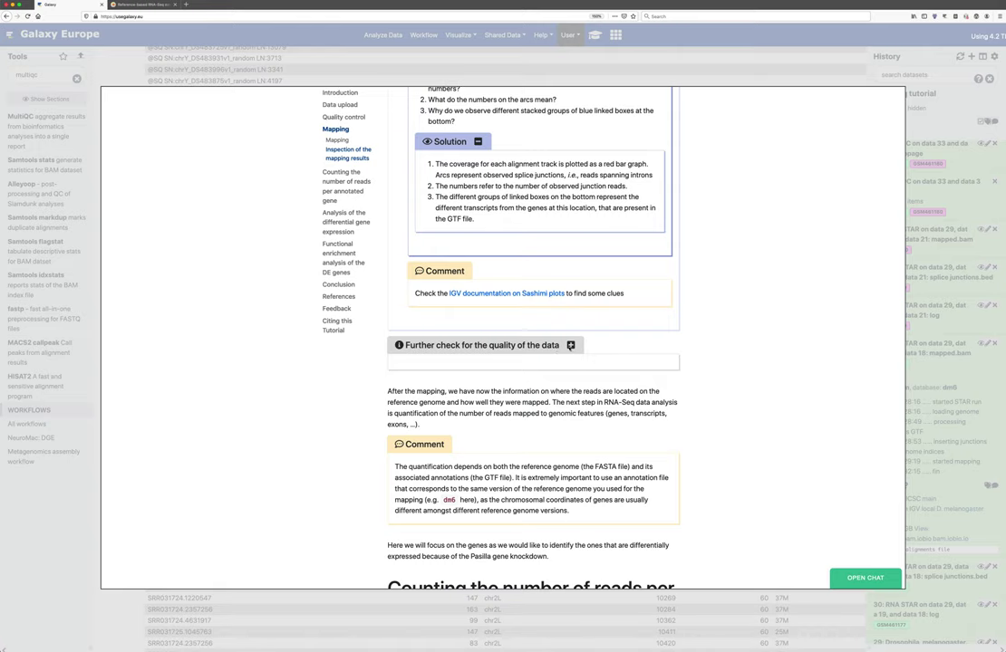
left_click(570, 345)
Skim the optional checks on duplicate reads, reads per chromosome, gene body coverage and read distribution, then collapse that section.
scroll(580, 420, "down", 5)
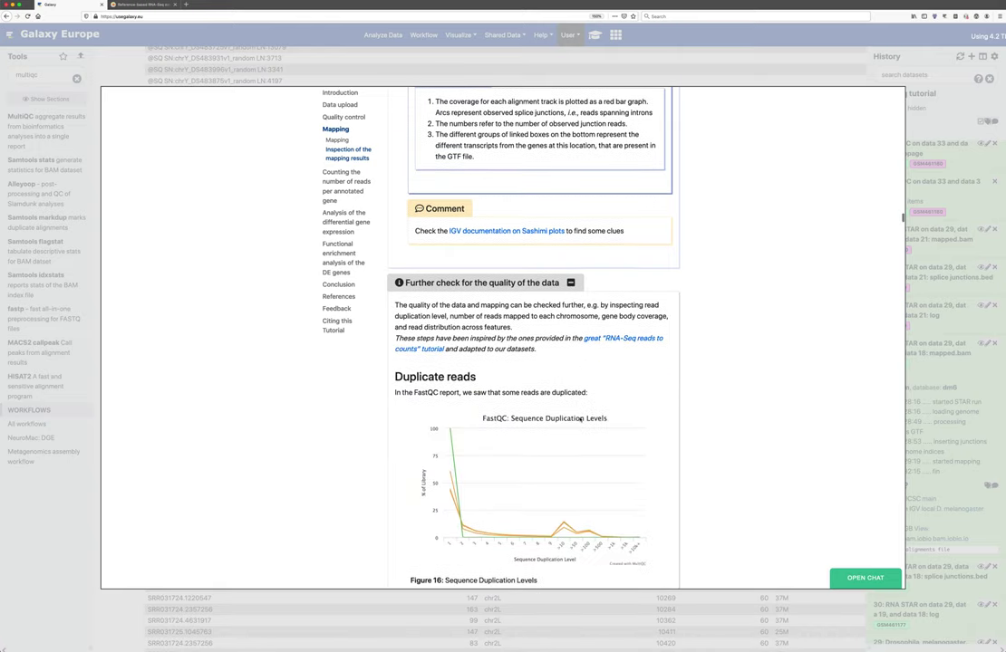
scroll(580, 420, "down", 8)
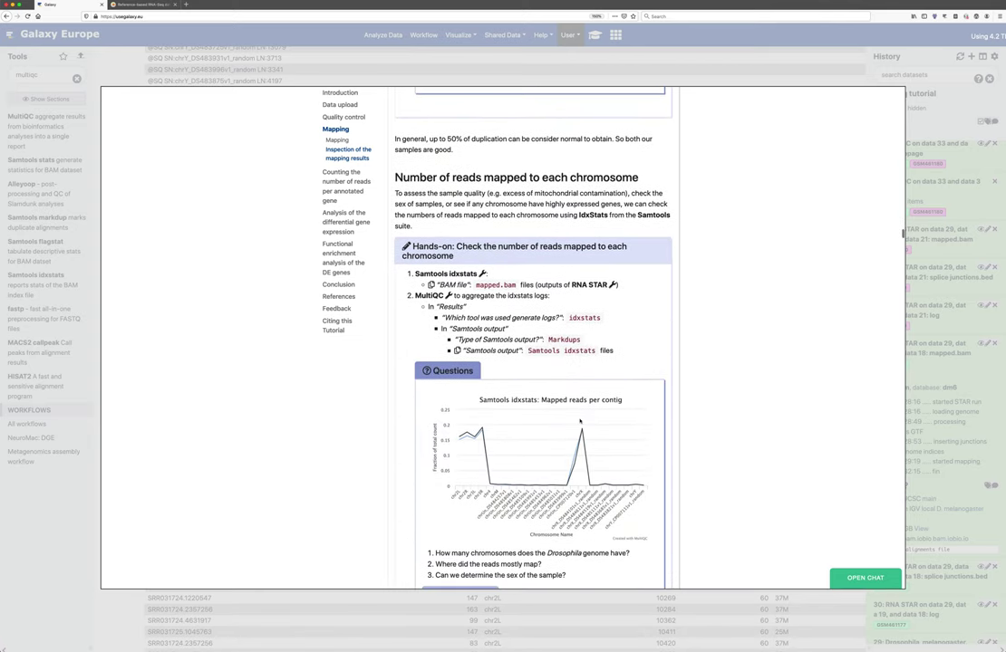
scroll(580, 422, "down", 2)
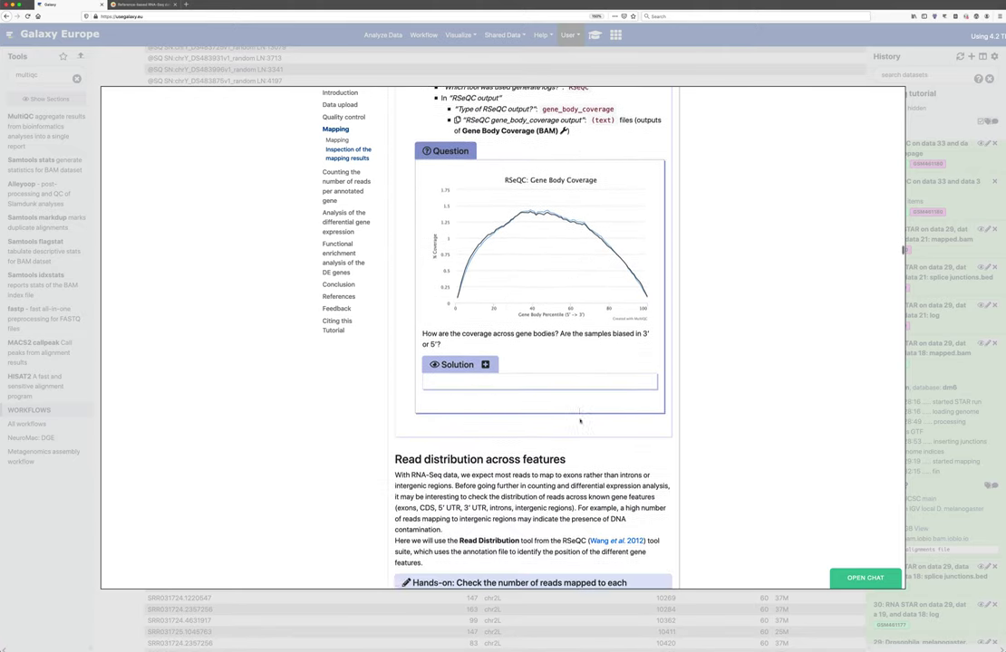
scroll(580, 420, "down", 2)
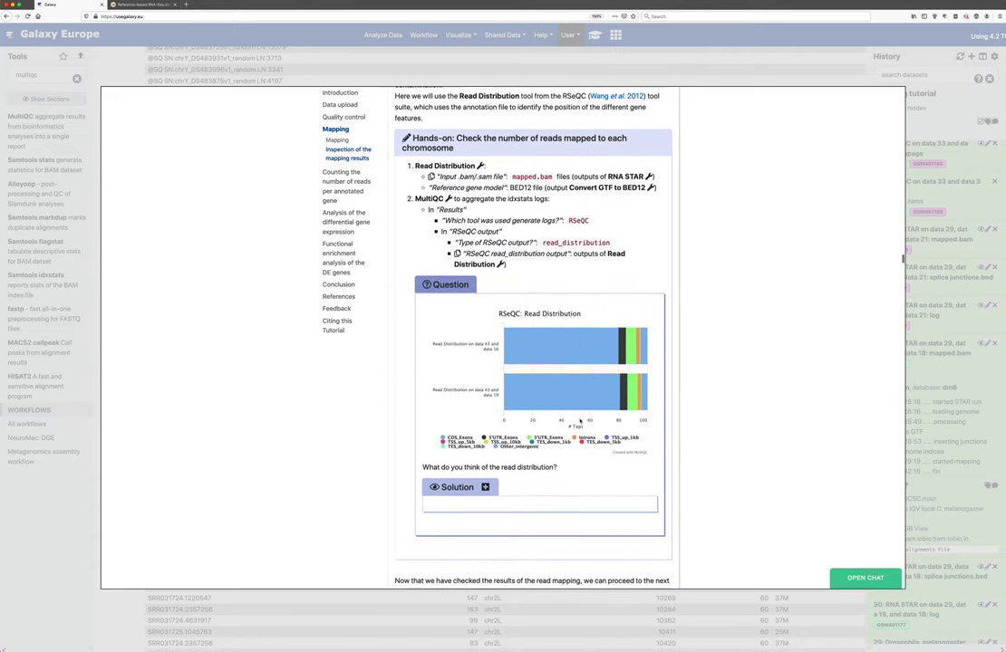
scroll(580, 420, "down", 5)
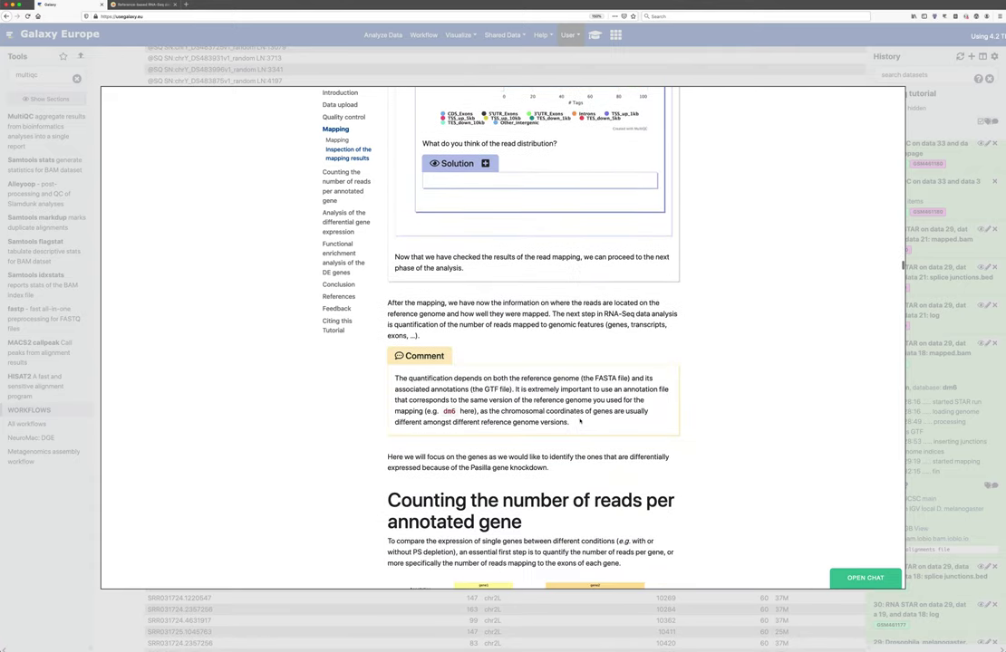
scroll(580, 421, "up", 12)
scroll(580, 420, "up", 20)
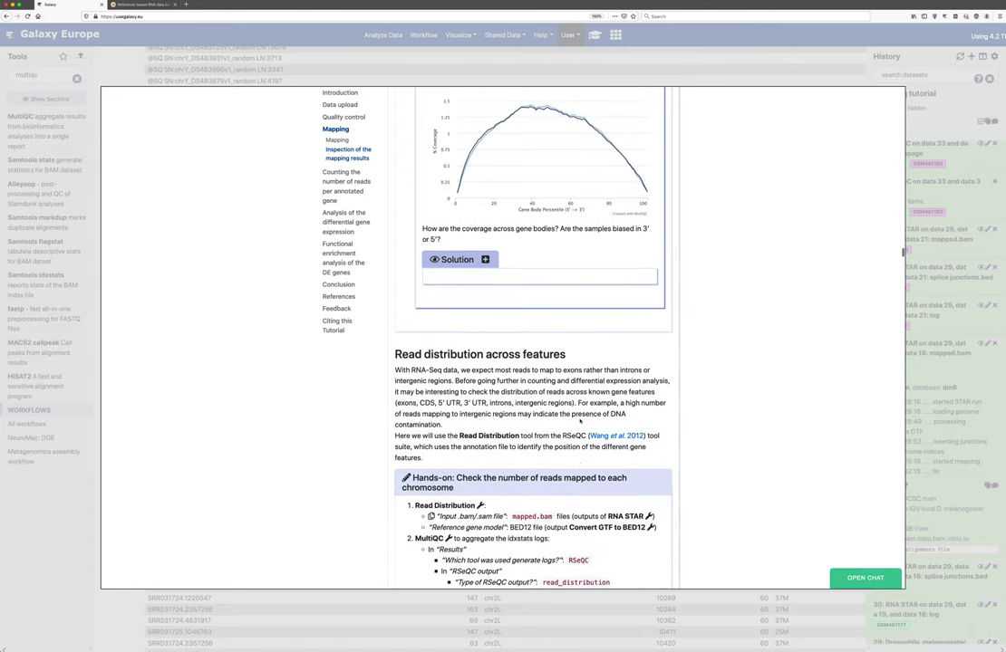
scroll(580, 421, "up", 15)
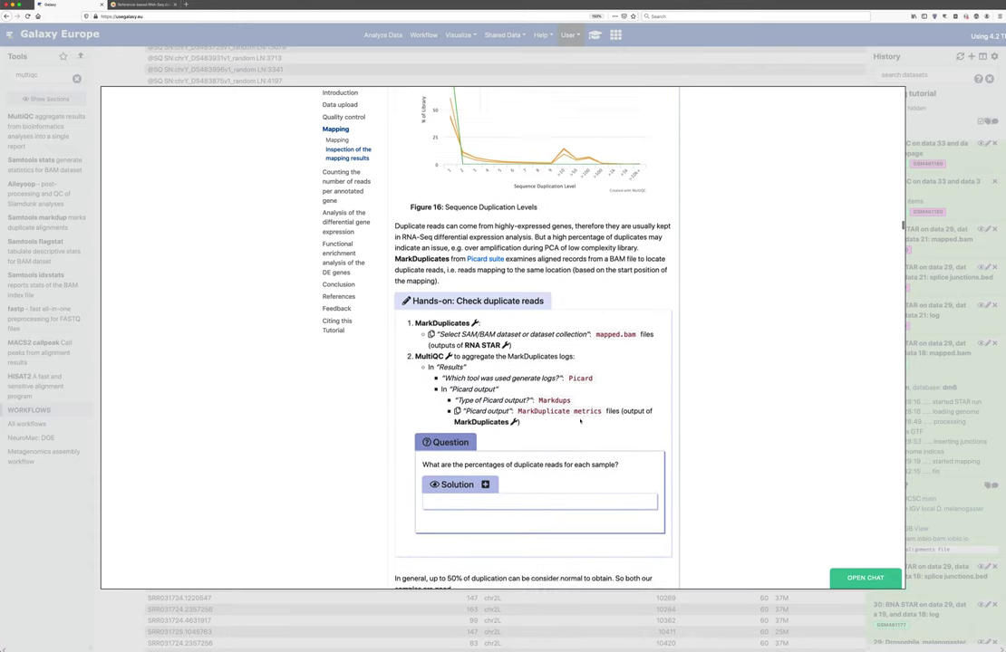
scroll(581, 421, "up", 1)
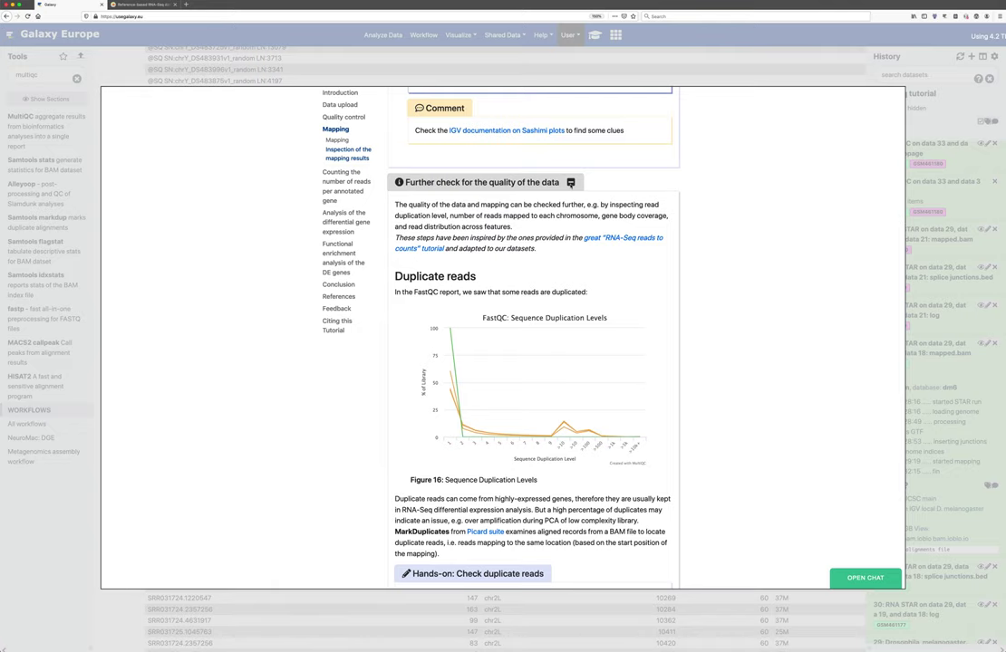
left_click(570, 183)
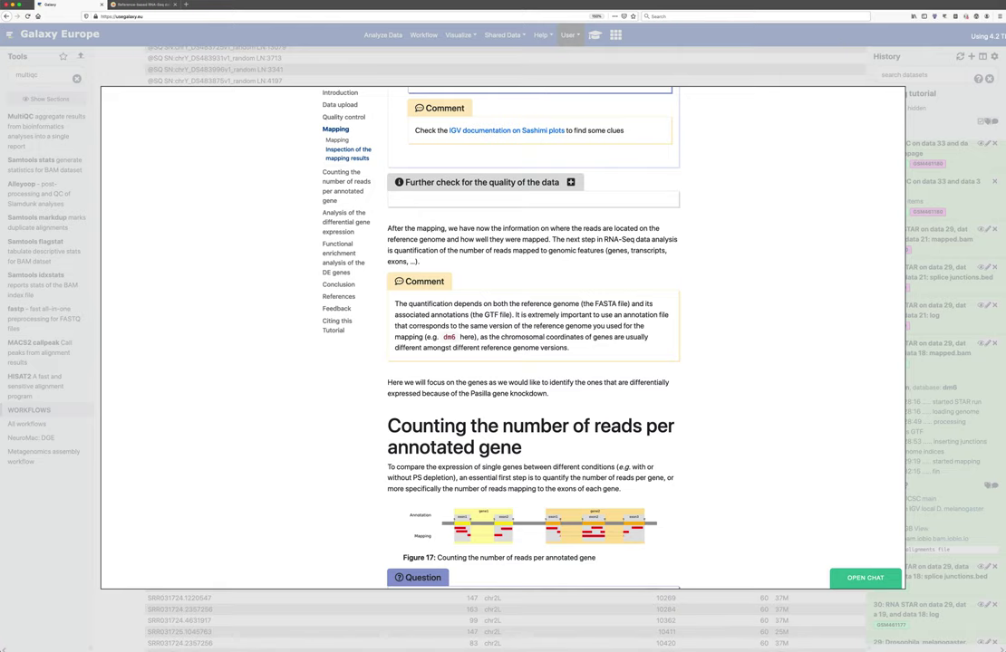
Read the tutorial's introduction to counting reads per annotated gene, including Figure 17, its questions and the featureCounts explanation.
scroll(723, 328, "down", 1)
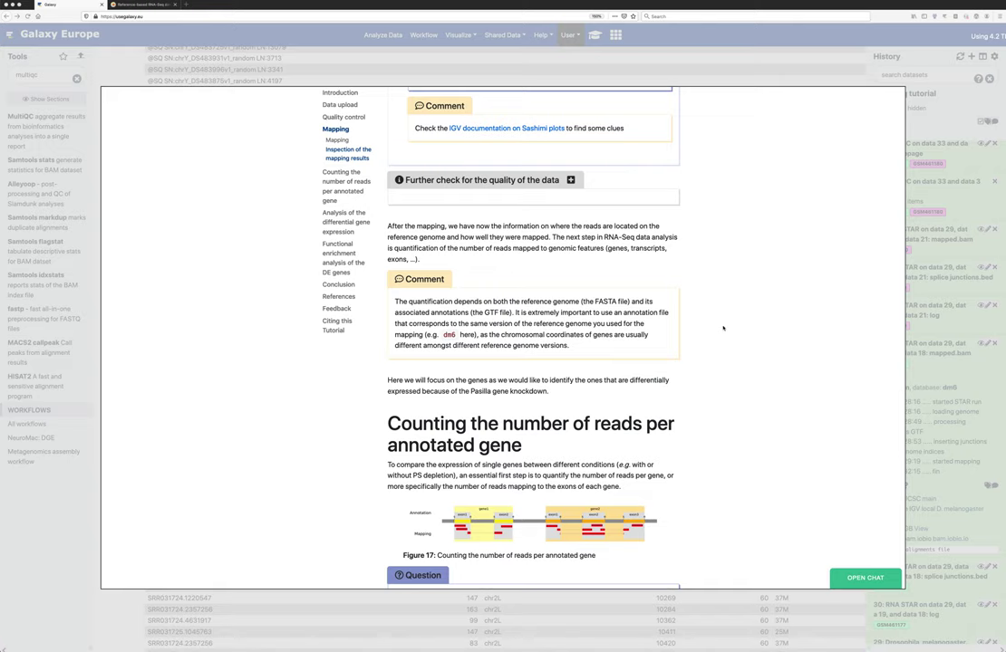
scroll(723, 328, "down", 3)
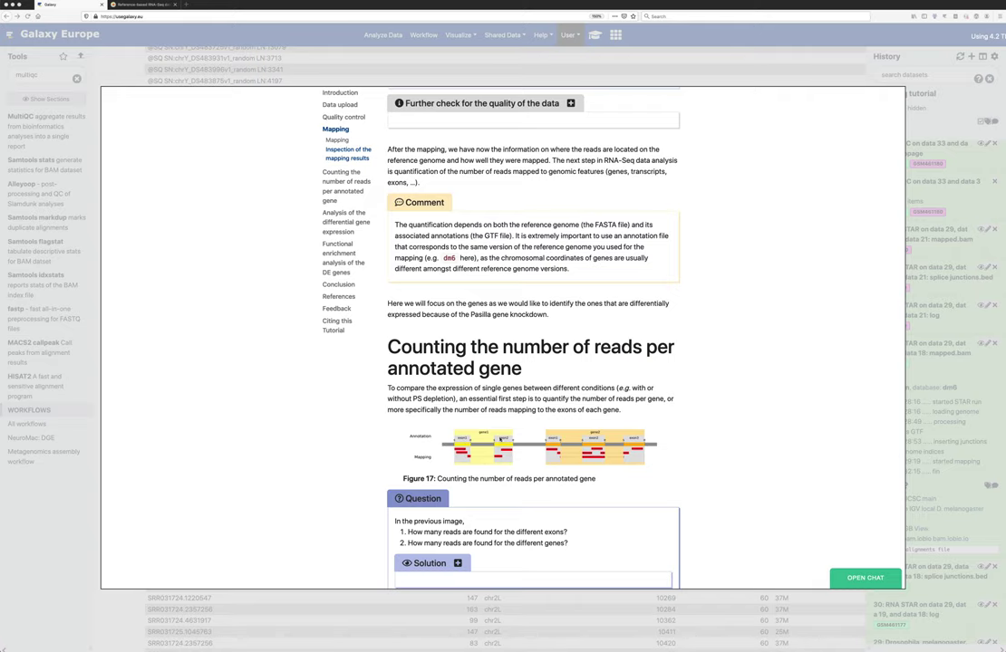
scroll(502, 450, "down", 1)
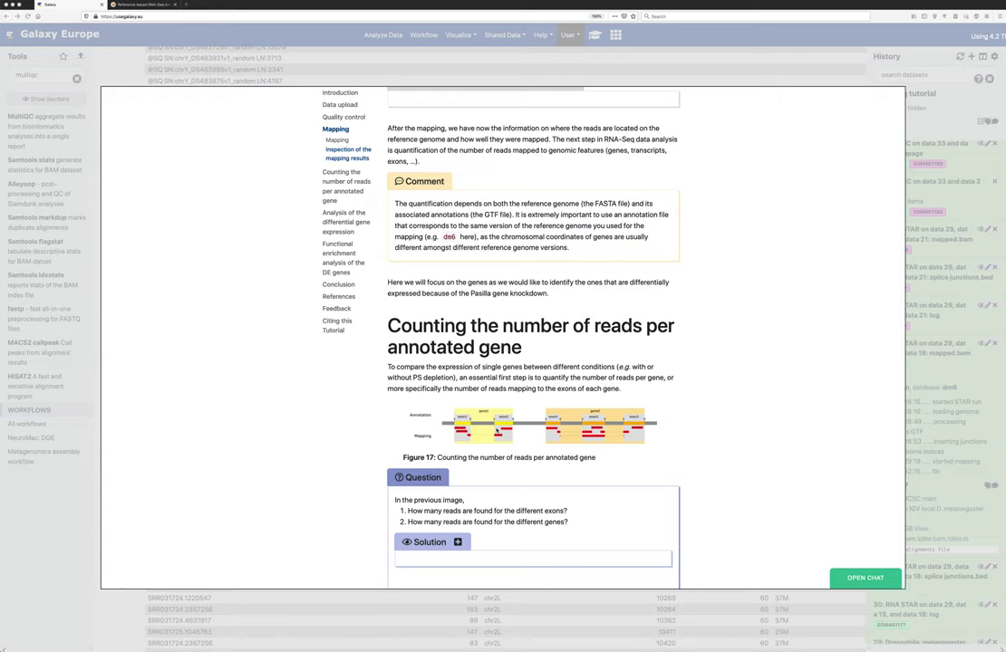
scroll(503, 434, "down", 2)
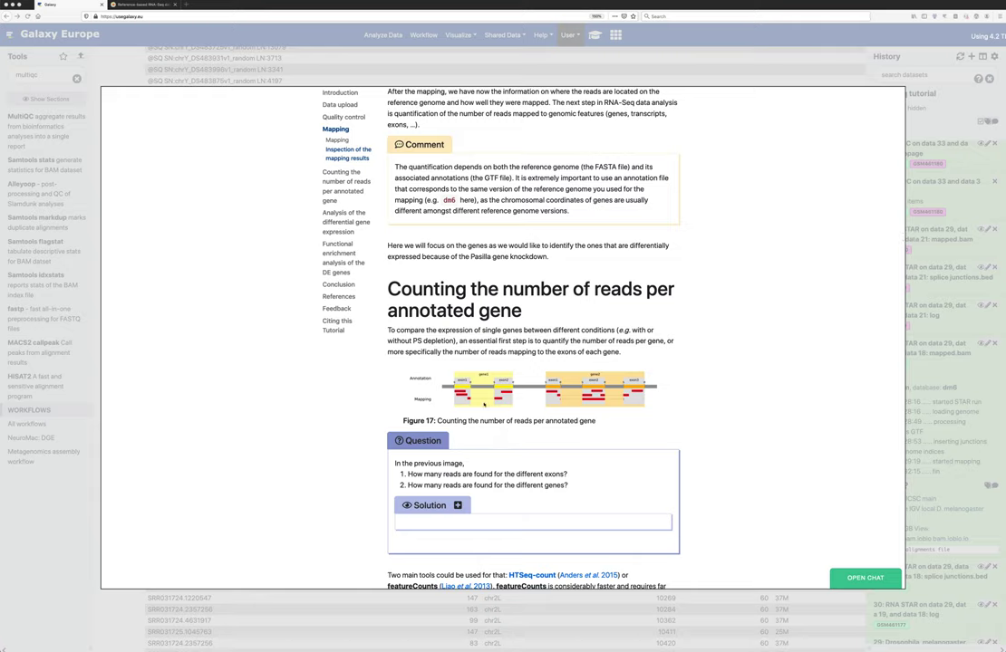
scroll(484, 405, "down", 1)
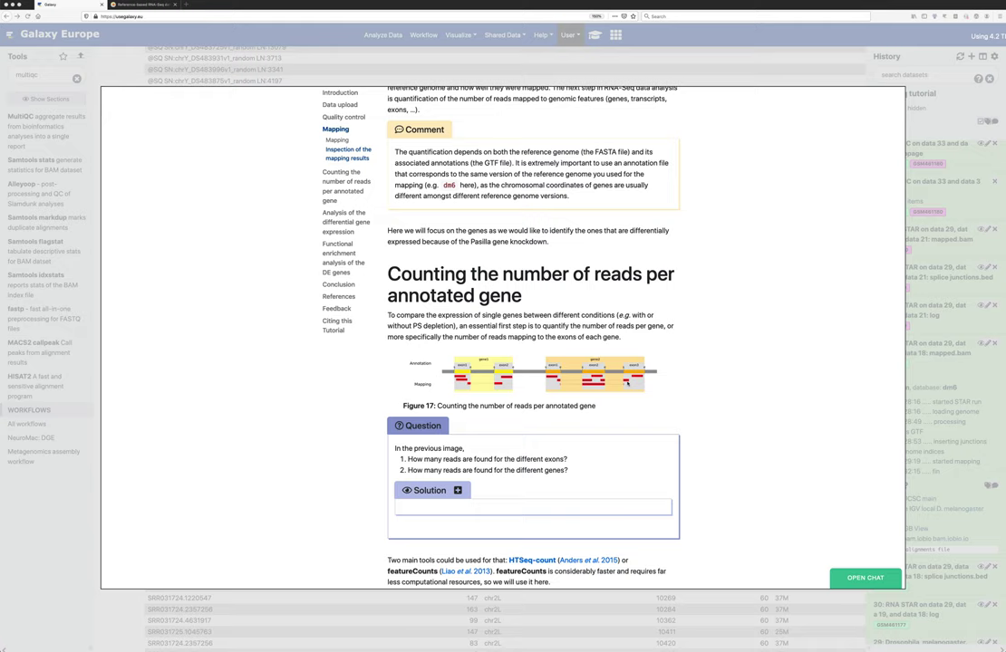
scroll(632, 406, "down", 2)
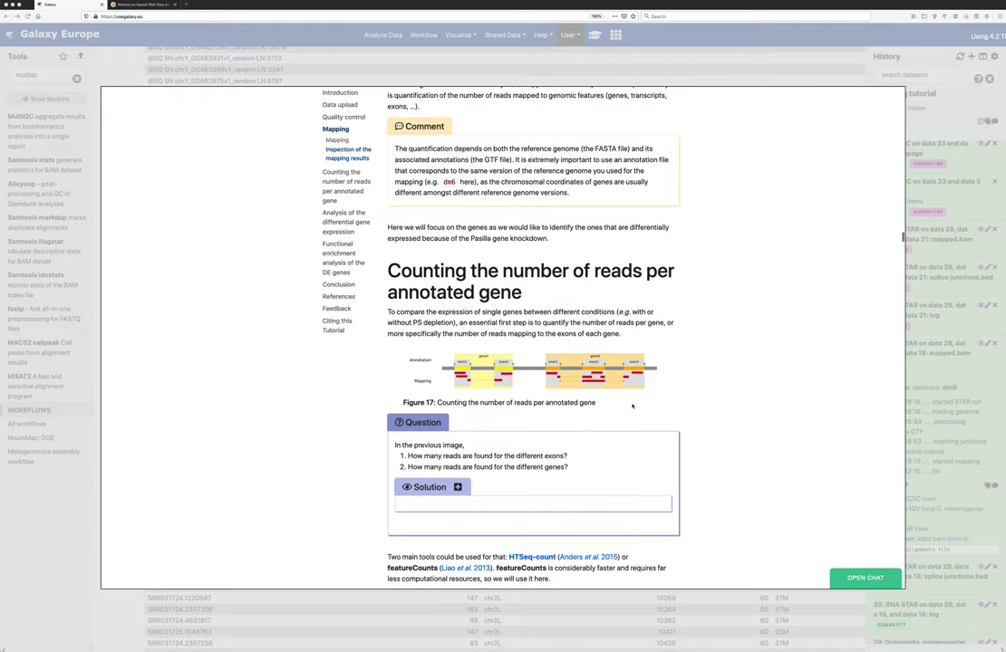
scroll(632, 406, "down", 1)
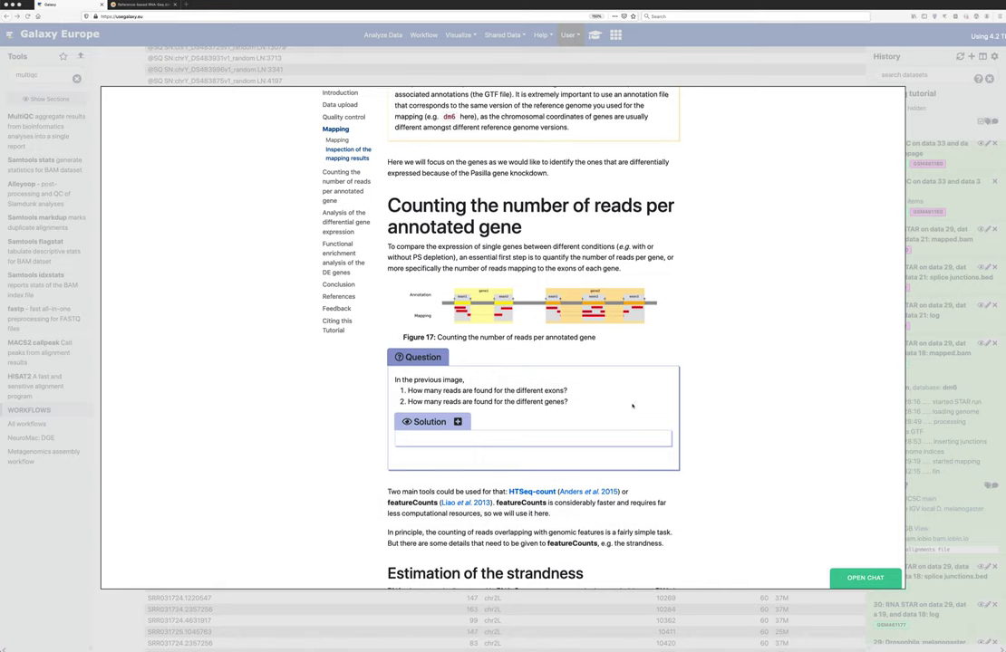
scroll(633, 406, "down", 3)
scroll(632, 406, "down", 1)
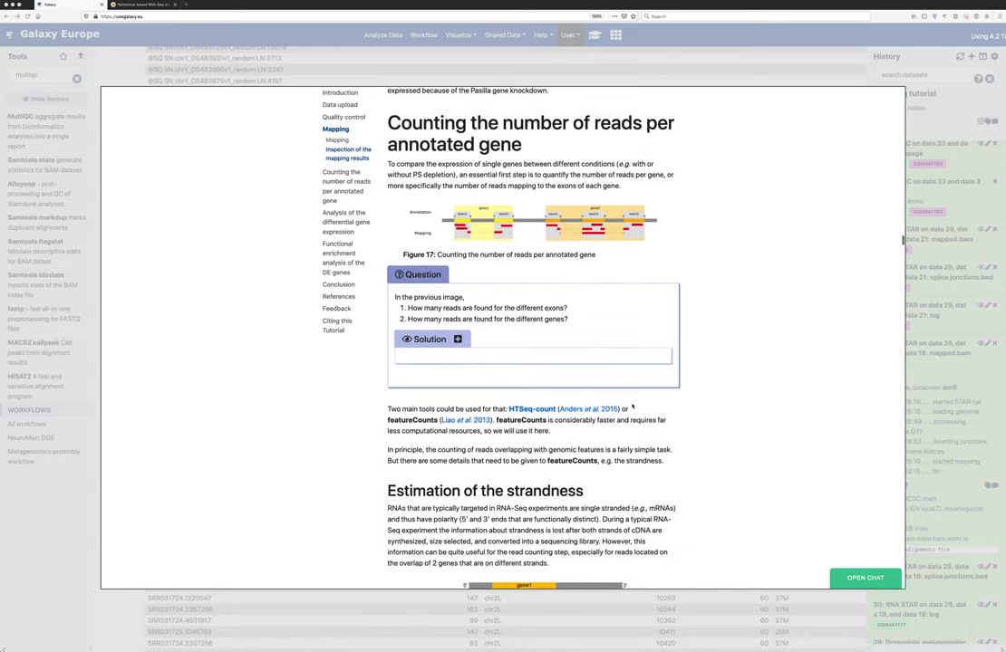
Read the tutorial's "Estimation of the strandness" section, including Figure 18 and the unstranded and stranded RNA-Seq library types.
scroll(633, 406, "down", 2)
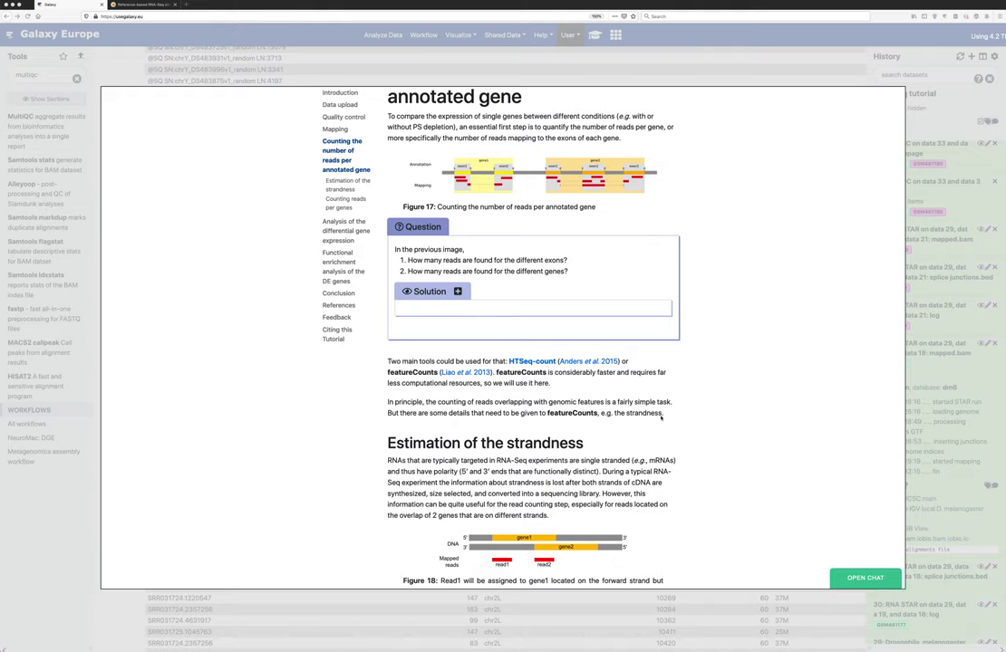
scroll(660, 418, "down", 1)
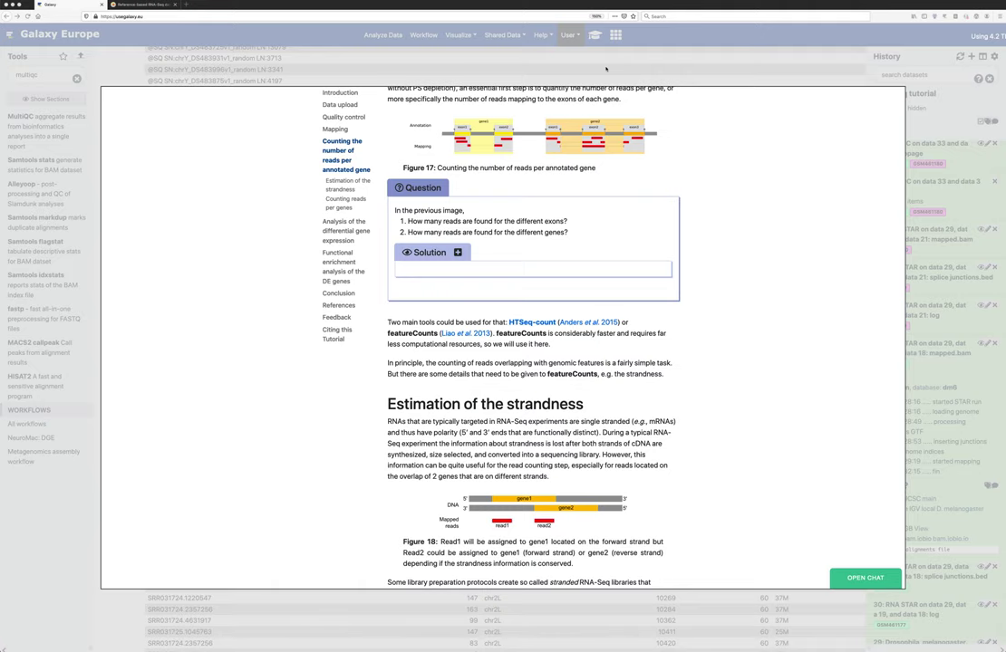
scroll(607, 310, "down", 4)
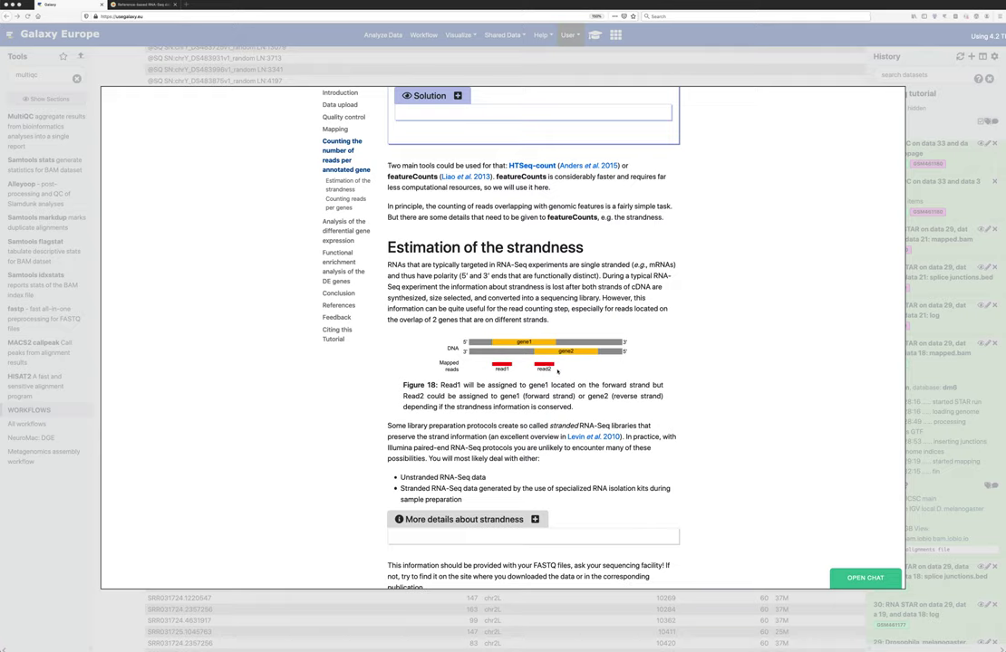
scroll(605, 396, "down", 1)
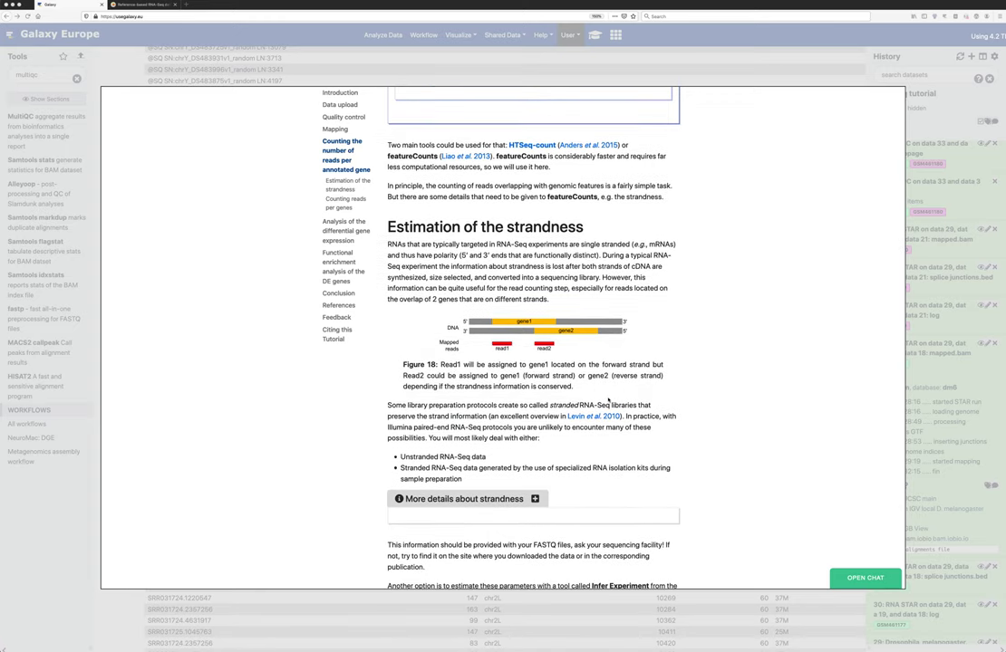
scroll(609, 399, "down", 3)
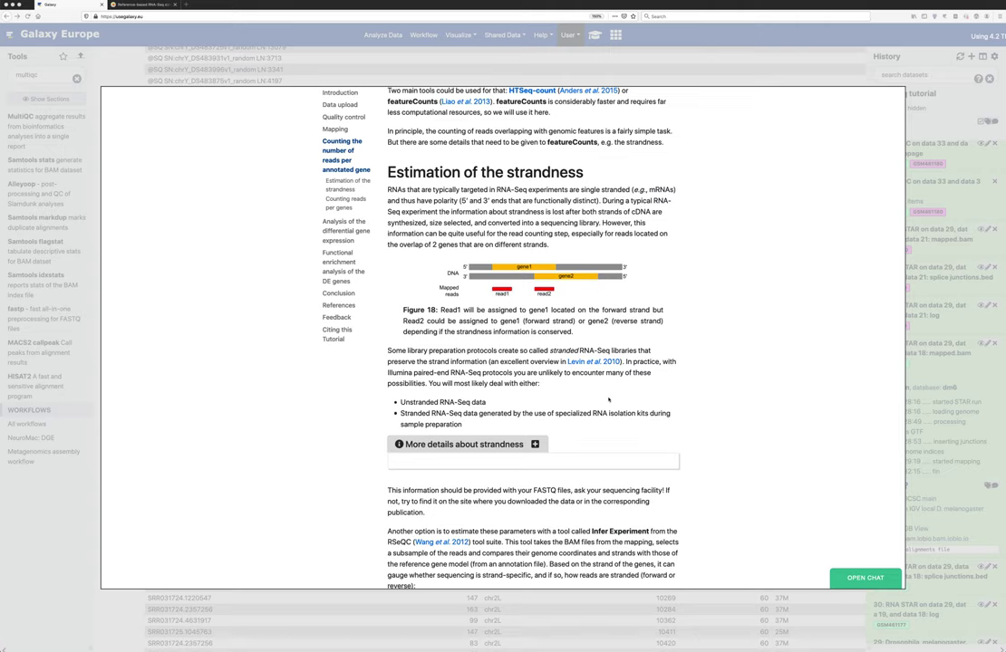
scroll(608, 399, "down", 1)
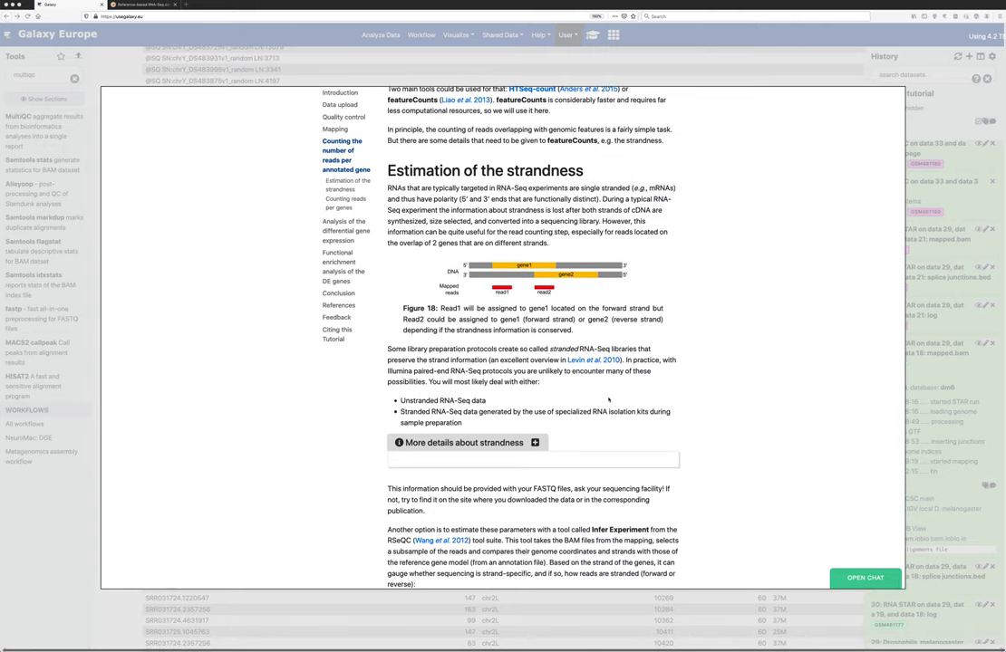
scroll(608, 400, "down", 2)
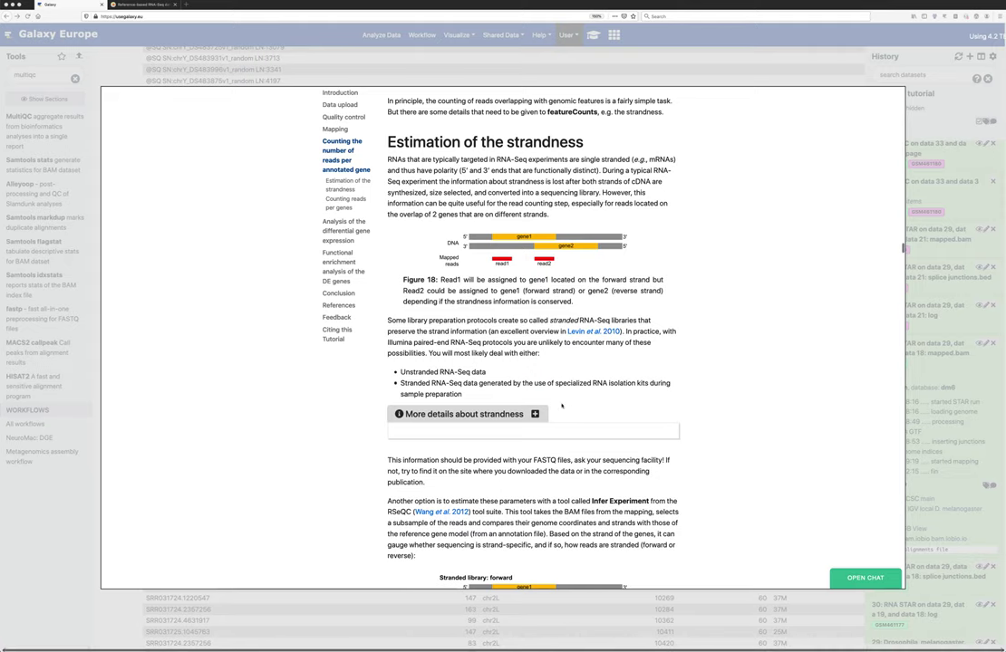
Expand the "More details about strandness" box, look at the DNA and RNA orientation figure, and collapse the box.
scroll(553, 405, "down", 4)
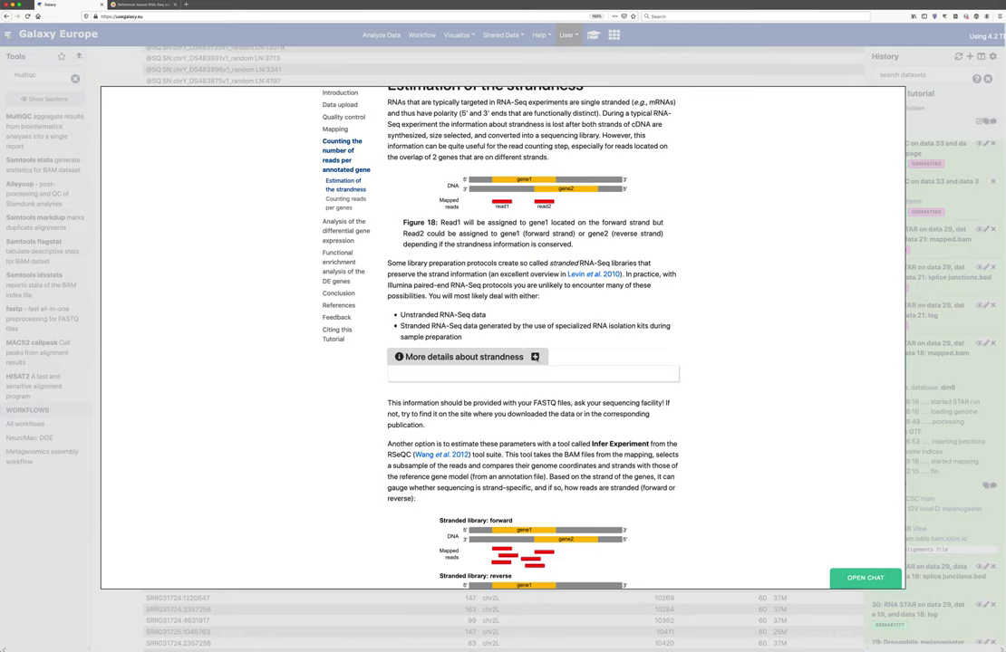
left_click(535, 358)
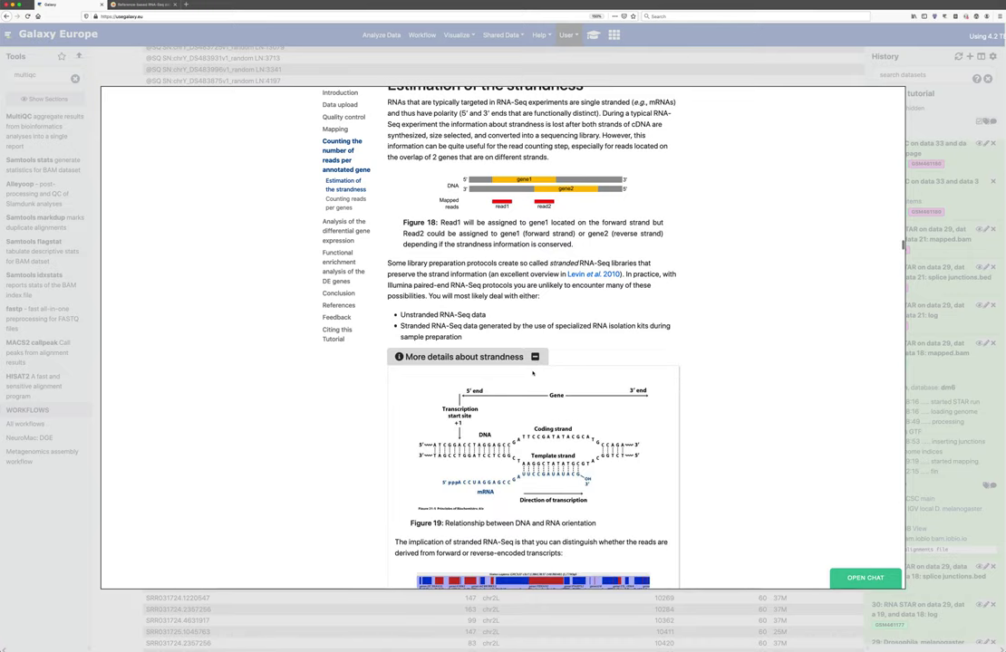
left_click(535, 357)
Read the Infer Experiment explanation, Figure 22's library comparison and the hands-on instructions for determining the library strandness.
scroll(522, 462, "down", 2)
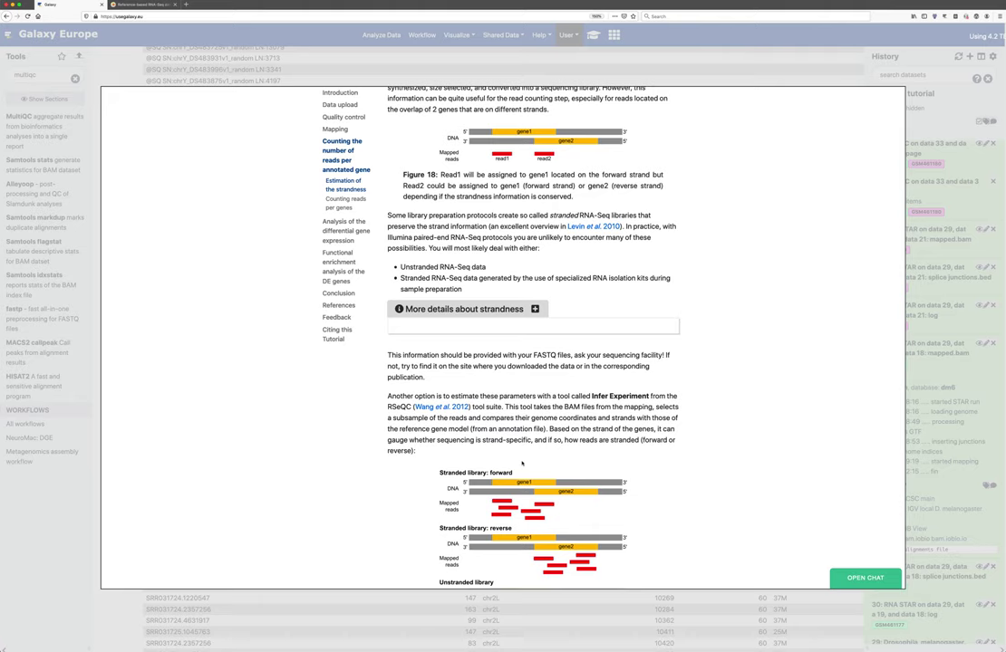
scroll(522, 463, "down", 2)
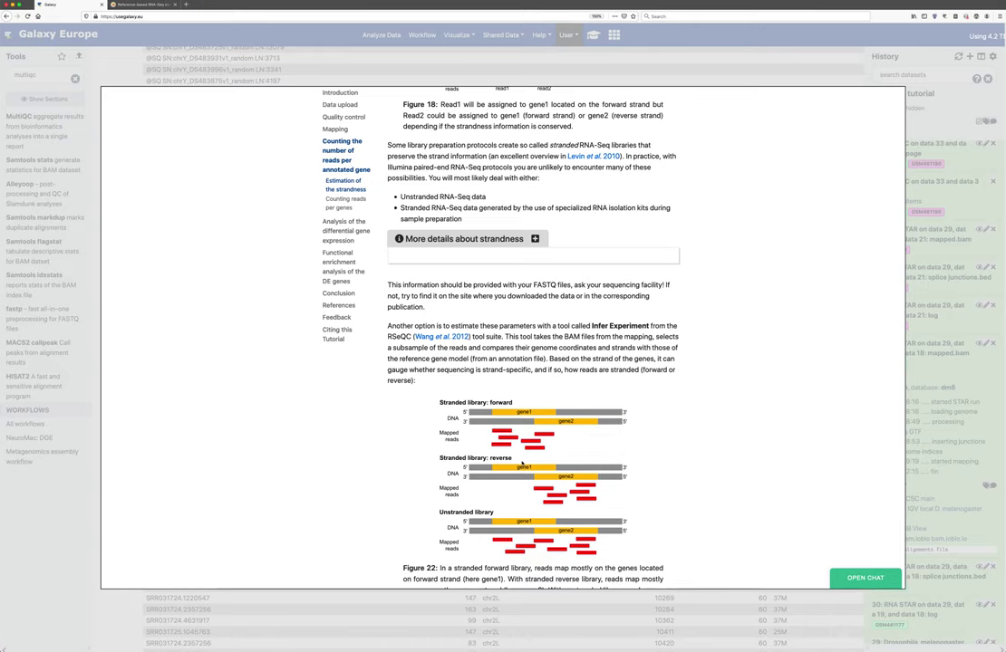
scroll(537, 474, "down", 1)
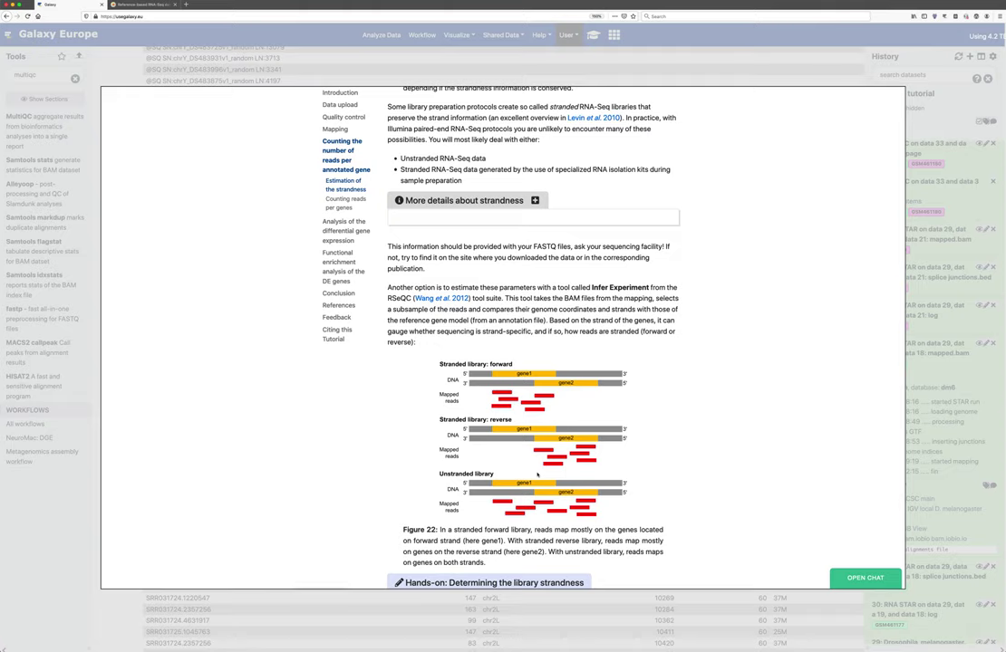
scroll(537, 475, "down", 1)
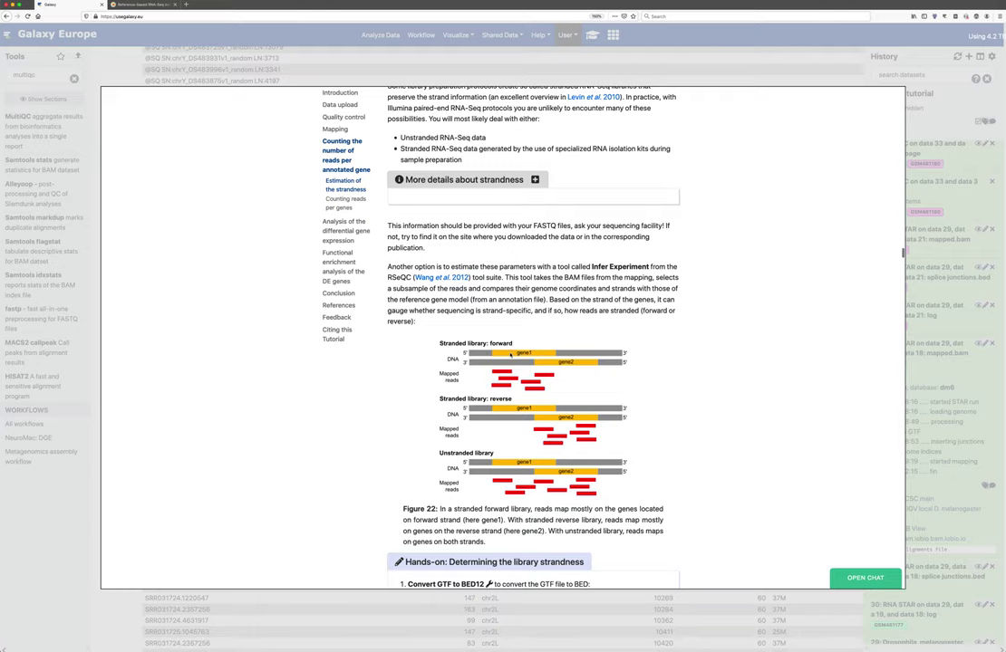
scroll(511, 355, "down", 2)
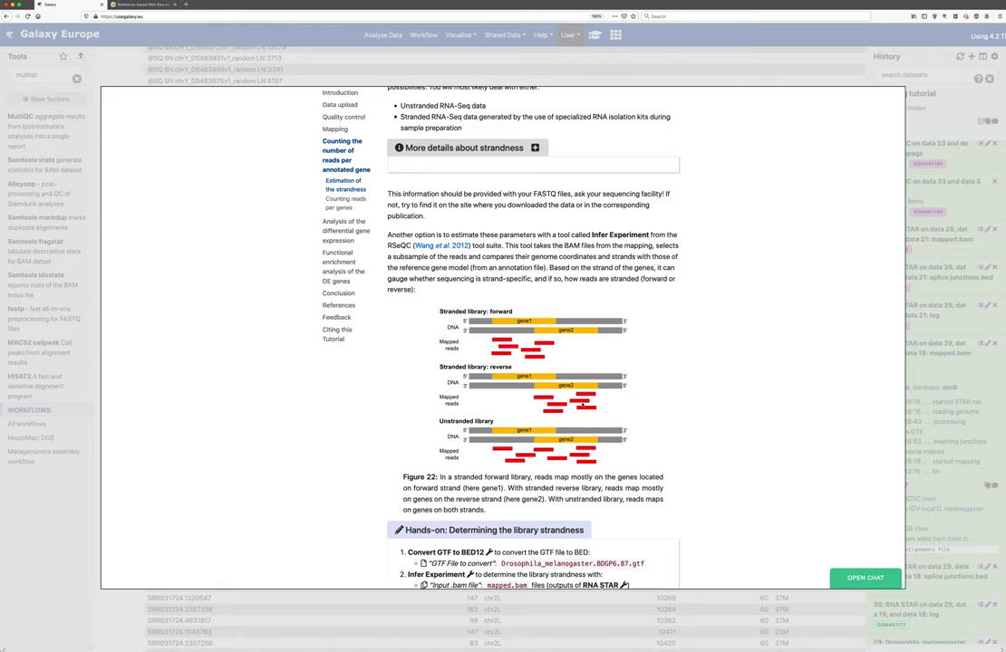
scroll(576, 395, "down", 3)
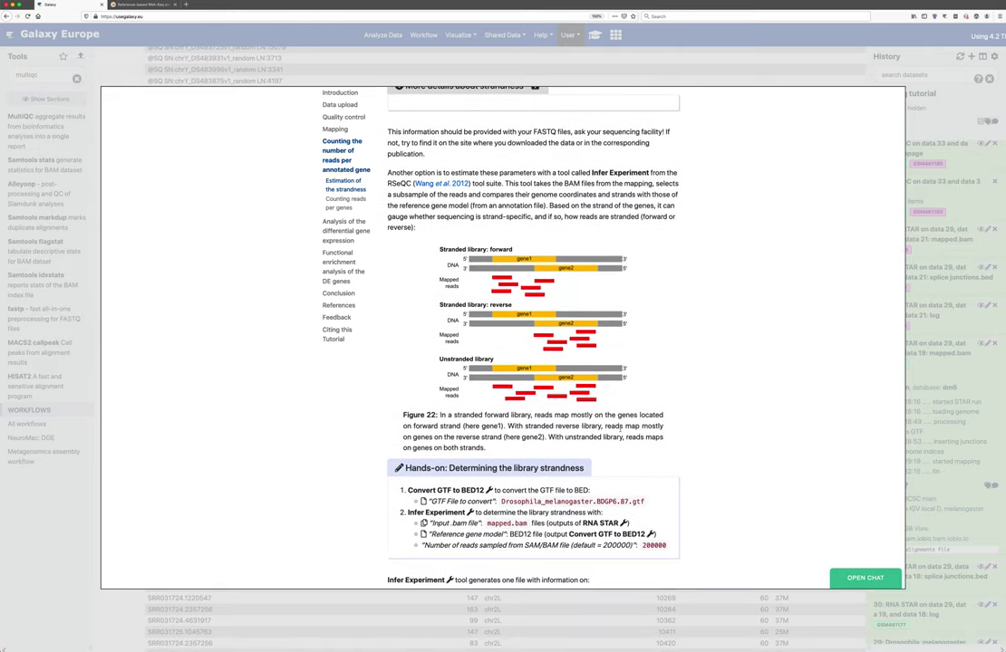
scroll(606, 426, "down", 1)
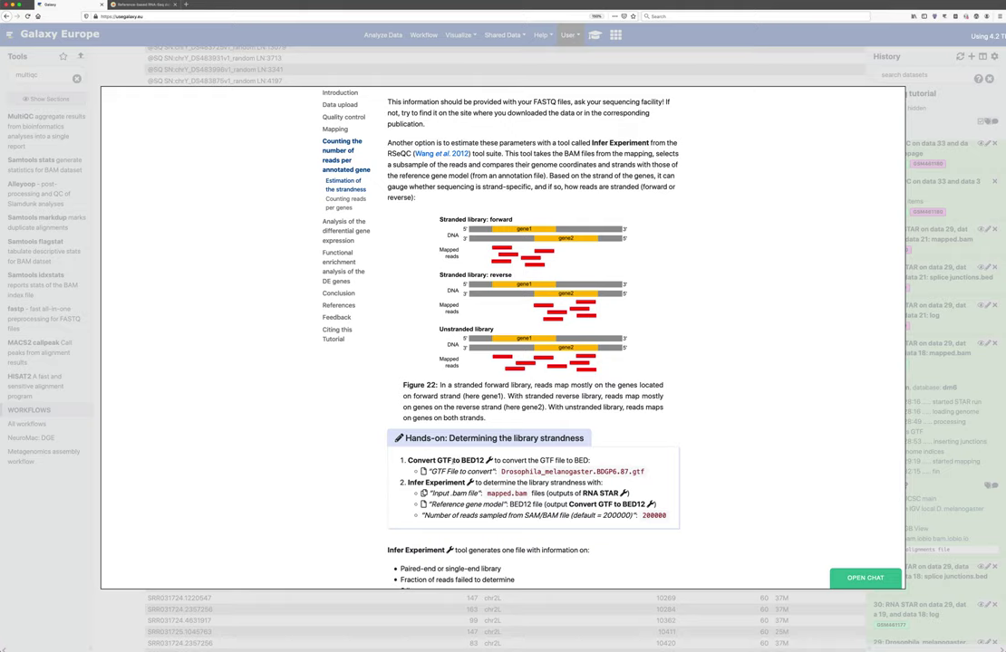
left_click_drag(407, 482, 602, 482)
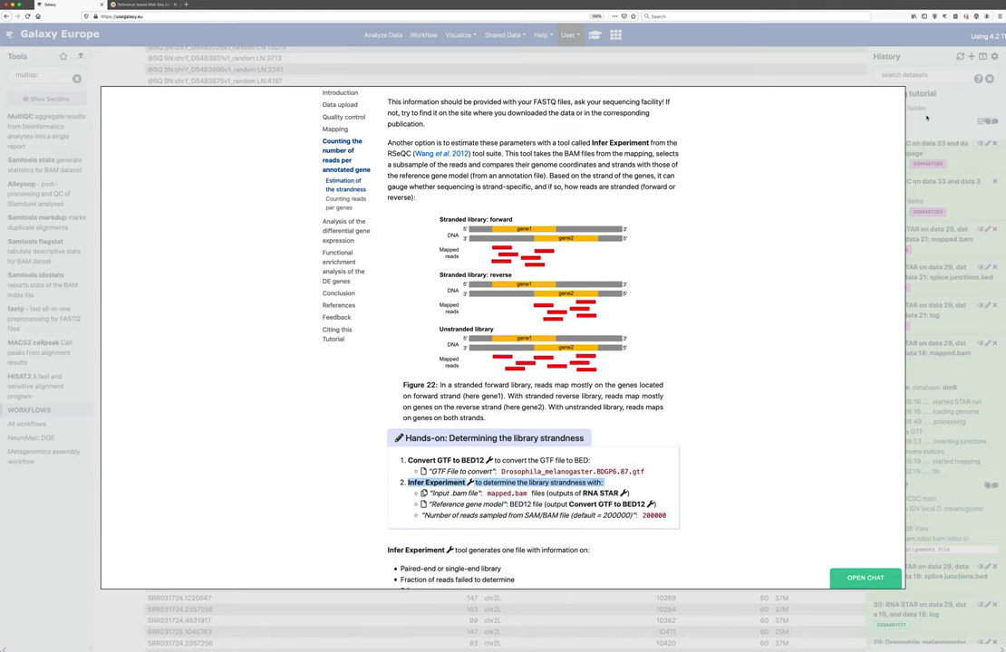
Close the tutorial, search the tools for "convert gtf to" and open Convert GTF to BED12.
left_click(962, 94)
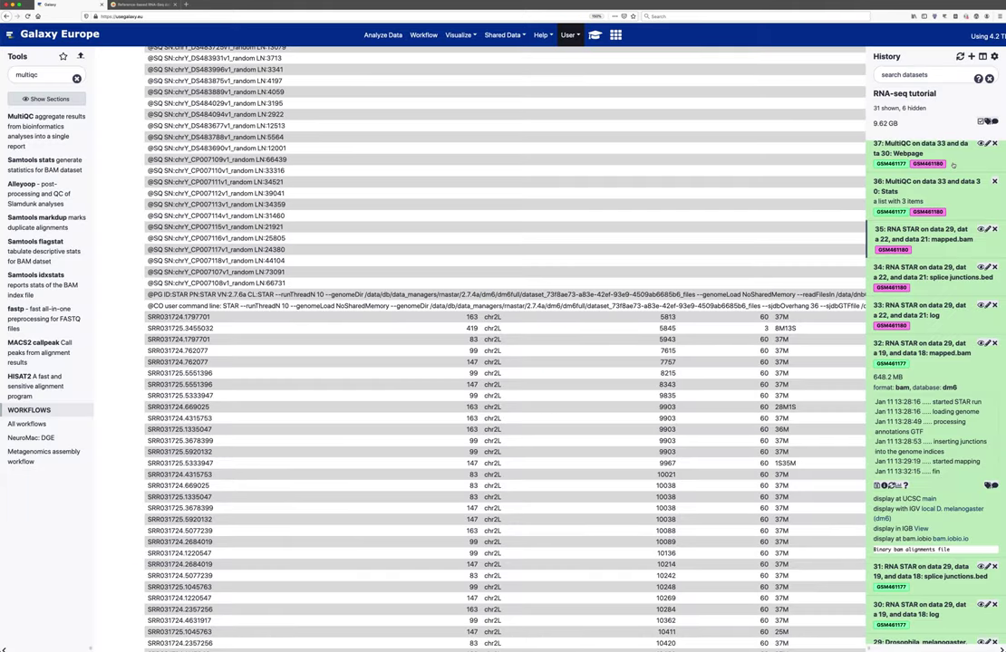
double_click(27, 75)
type("convert")
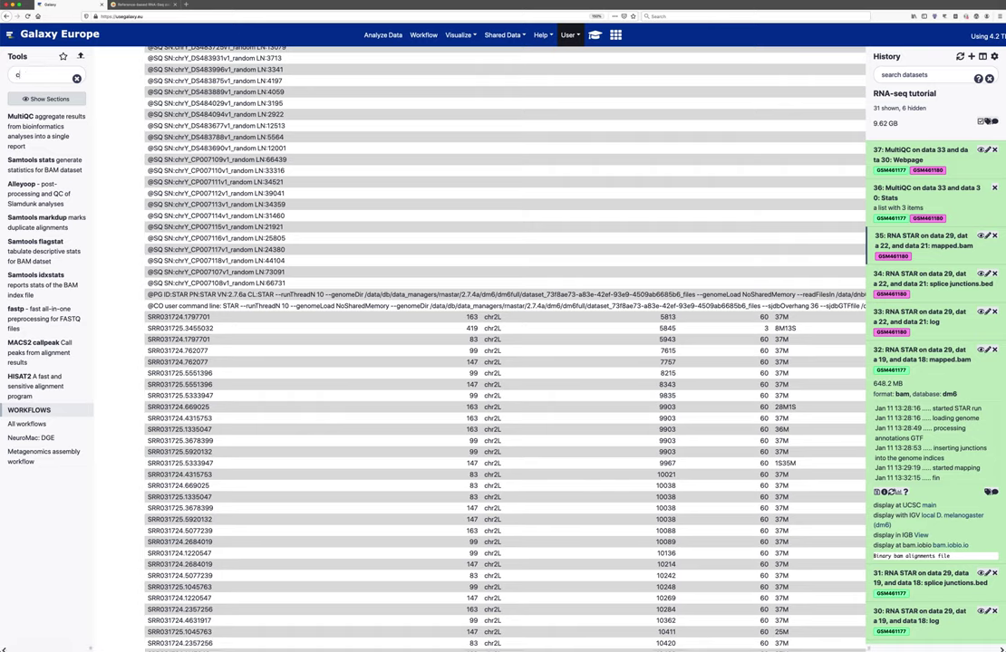
type(" gtf to")
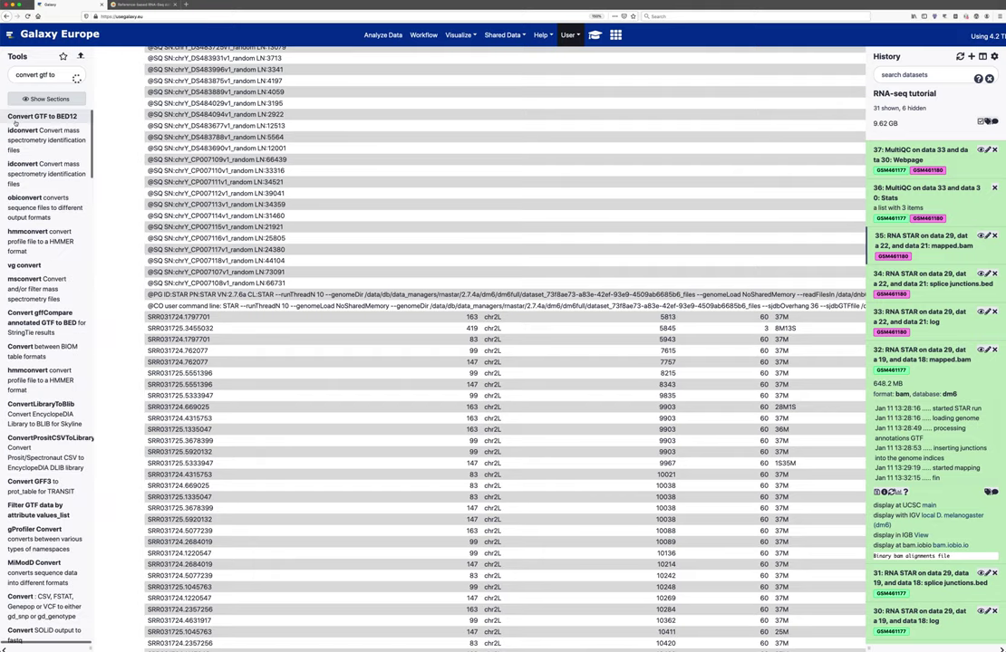
left_click(32, 117)
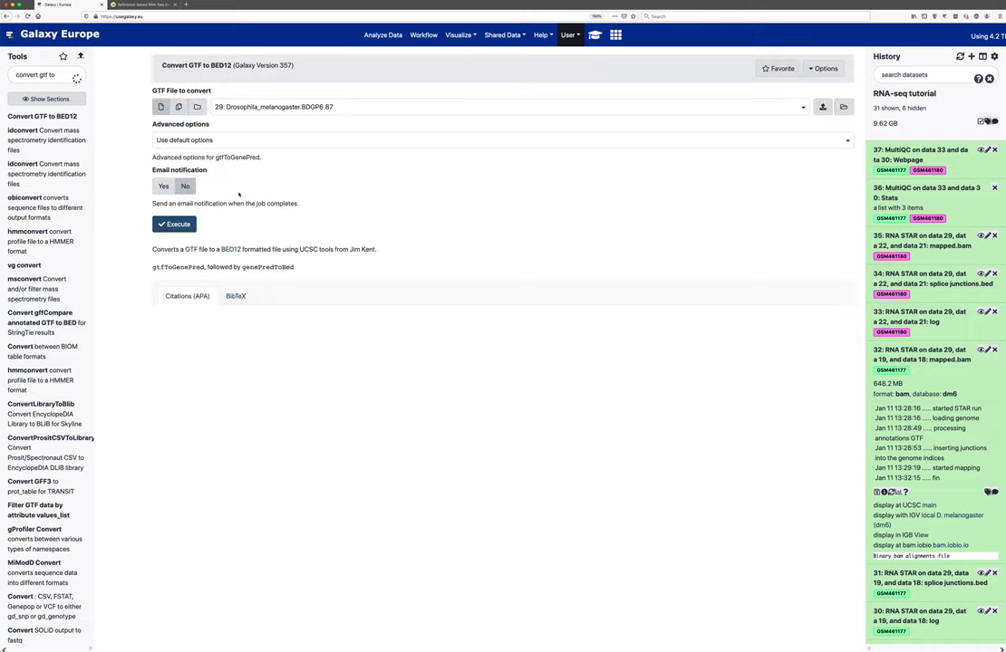
Keep Drosophila_melanogaster.BDGP6.87 as the GTF file, check it against the tutorial's instructions and run Convert GTF to BED12 with default options.
left_click(259, 107)
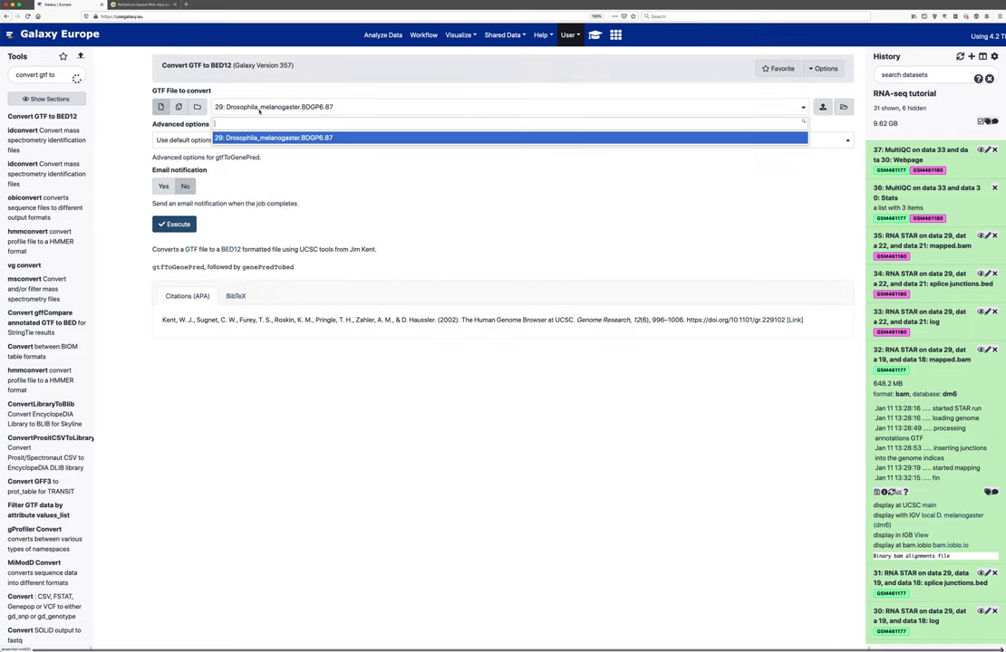
left_click(259, 107)
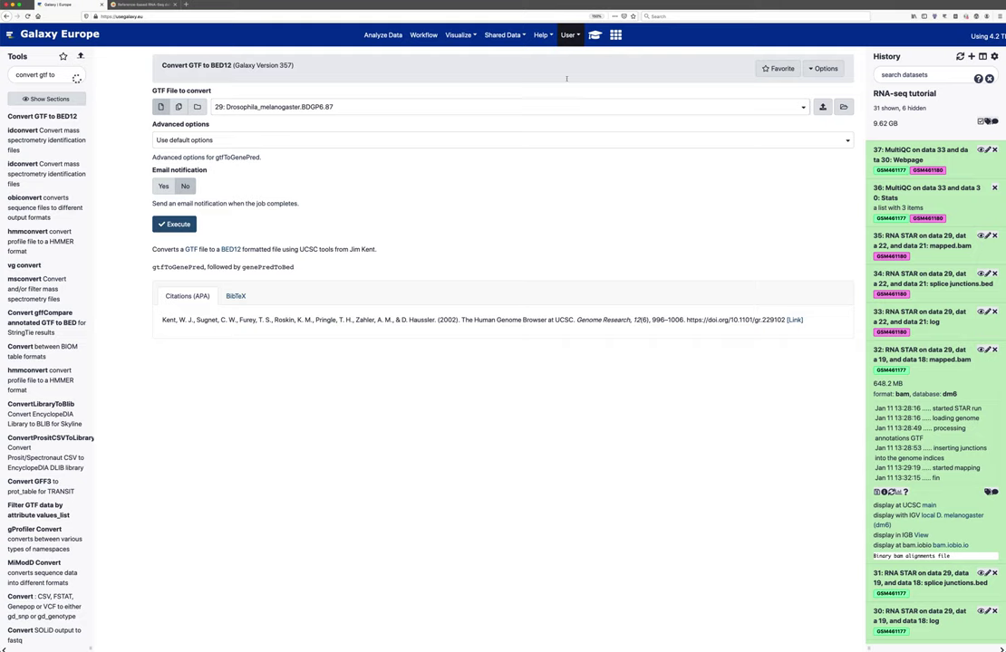
left_click(595, 35)
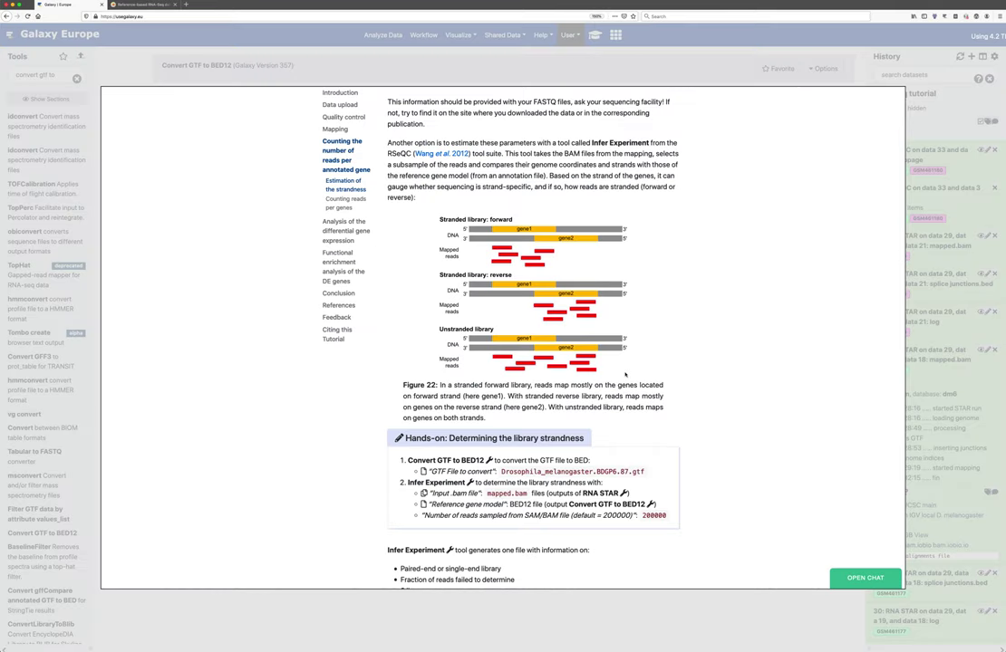
left_click(393, 37)
left_click(172, 225)
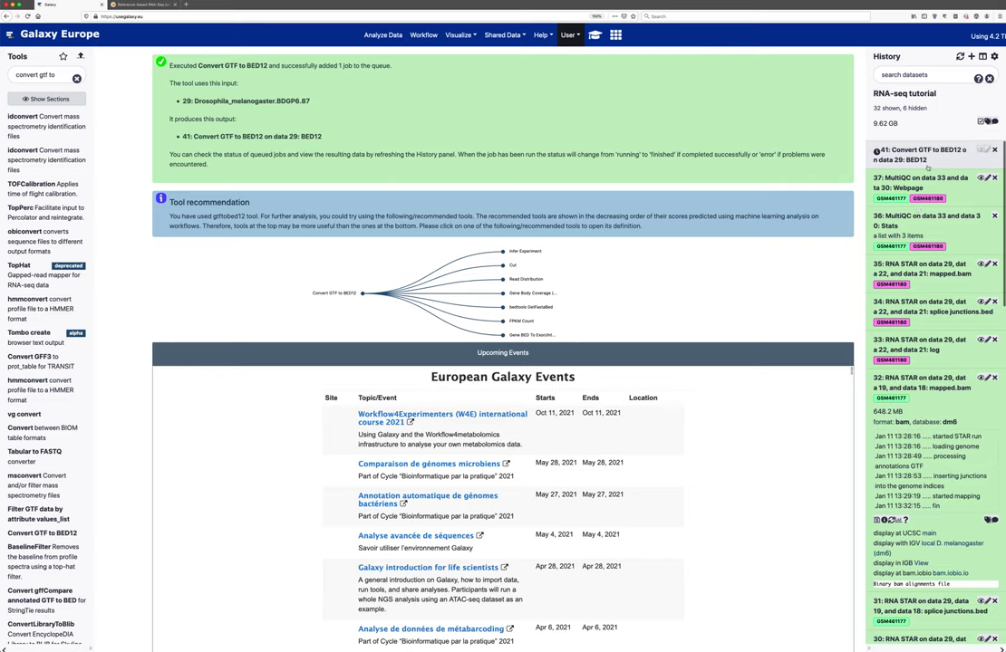
Collapse the details of dataset 32 in the history, then find and open the Infer Experiment tool.
left_click(913, 379)
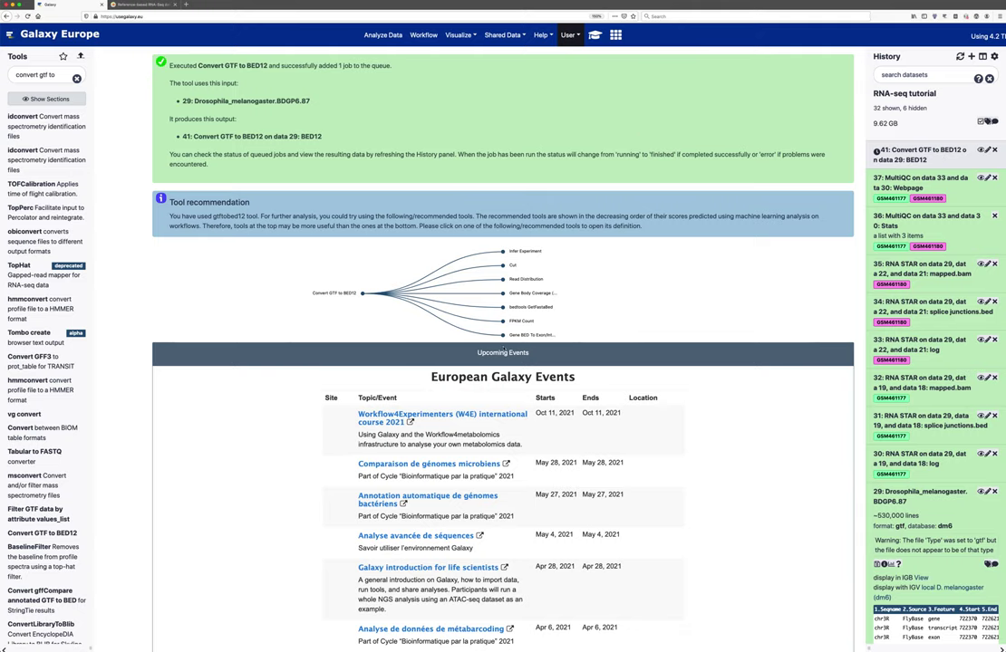
triple_click(44, 74)
type("infer experiment")
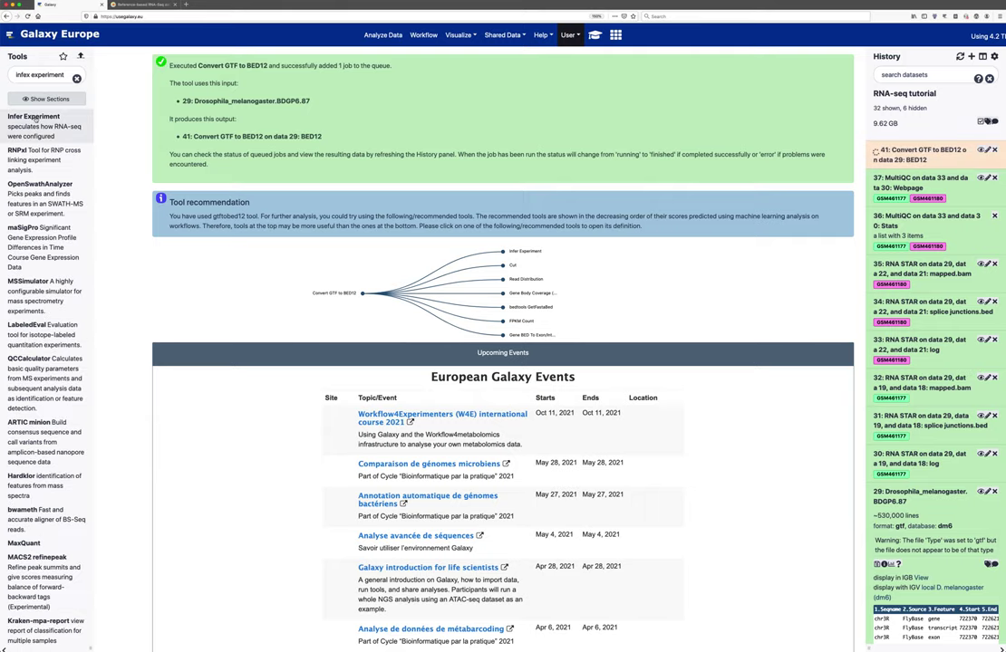
left_click(33, 119)
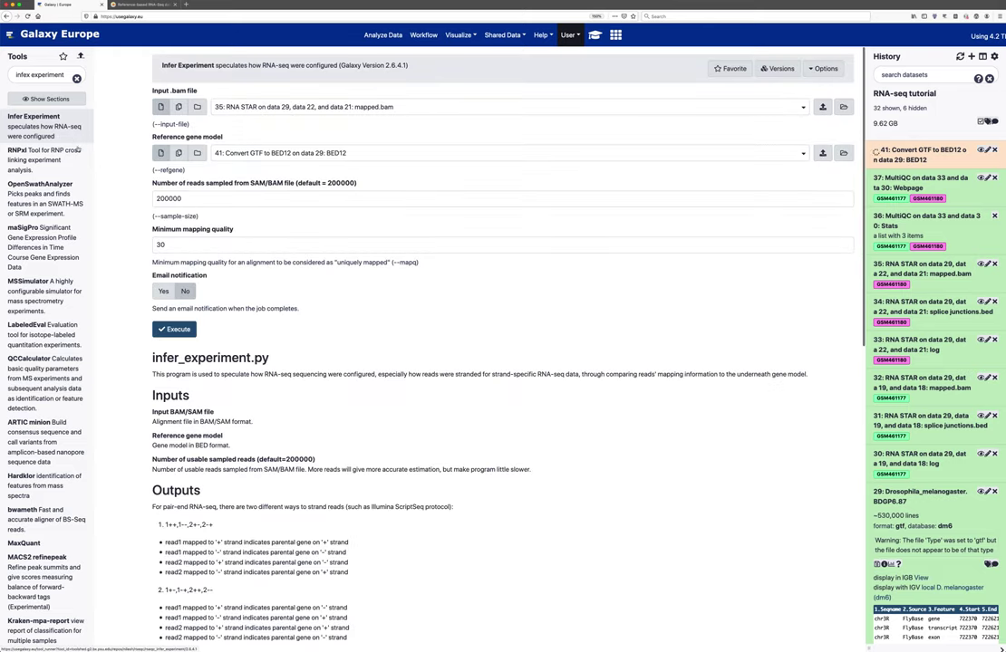
Select both RNA STAR mapped.bam datasets (35 and 32) as BAM input and keep the Convert GTF to BED12 output as reference gene model.
left_click_drag(171, 91, 197, 91)
left_click(179, 107)
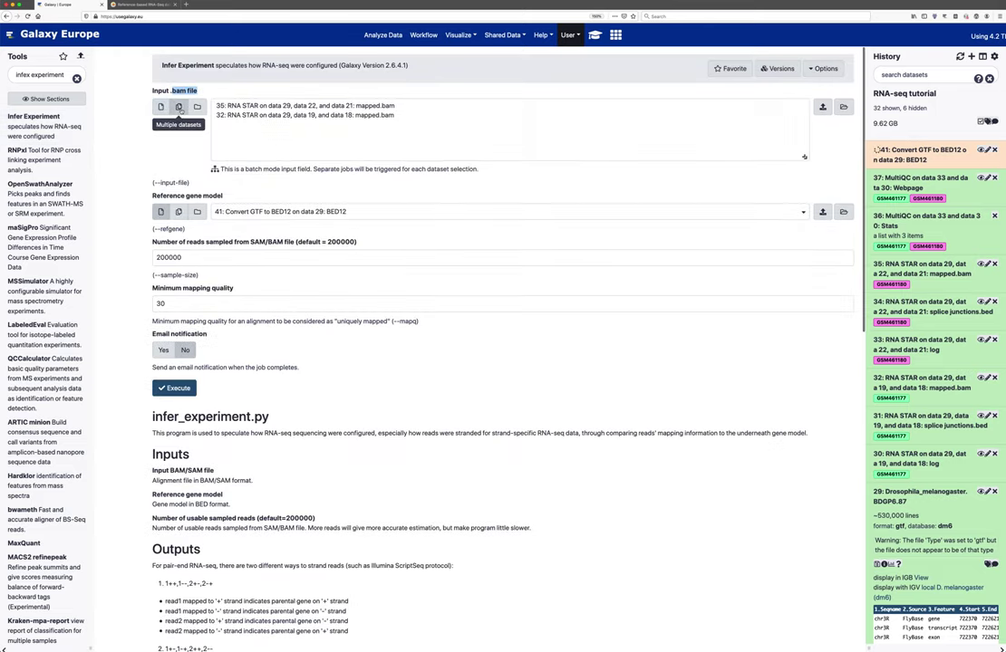
left_click(303, 106)
left_click(272, 115, "shift")
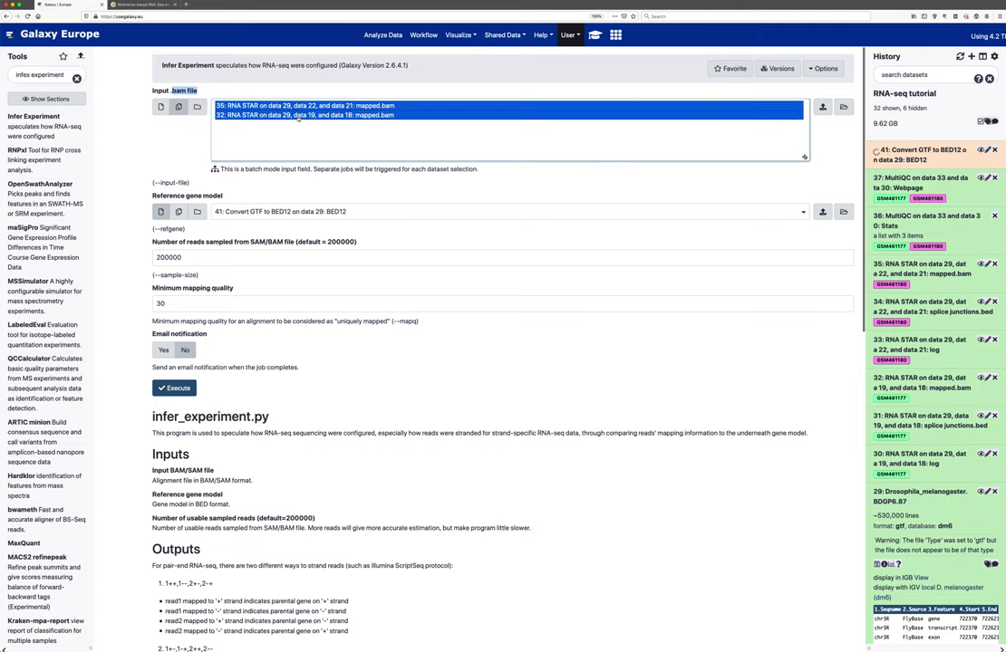
left_click(236, 214)
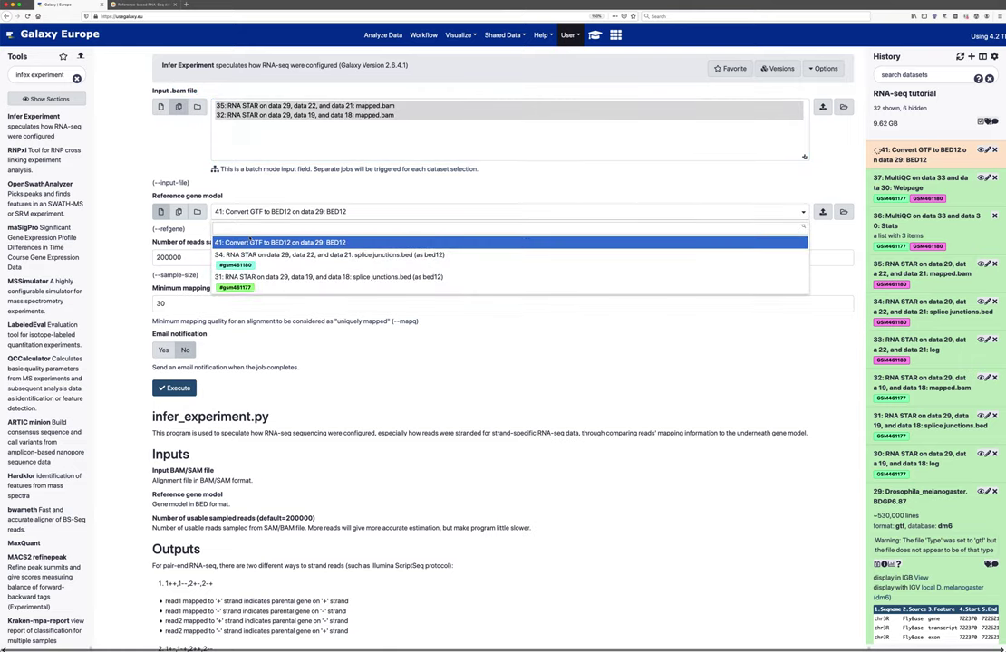
left_click(146, 47)
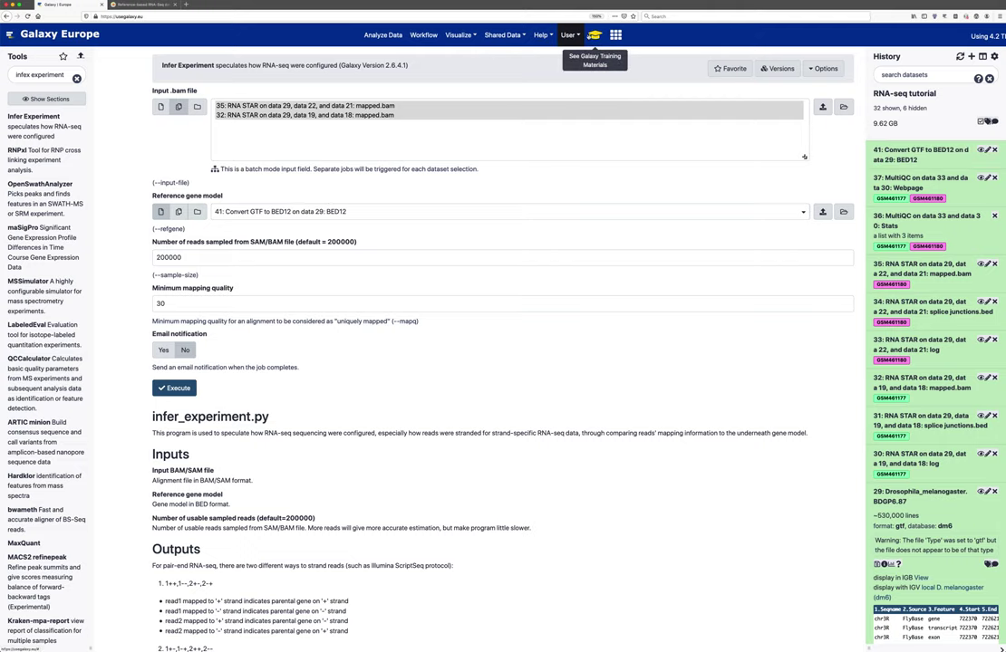
Check the read sampling number in the tutorial, keep 200000 reads and minimum mapping quality 30, and run Infer Experiment.
left_click(594, 35)
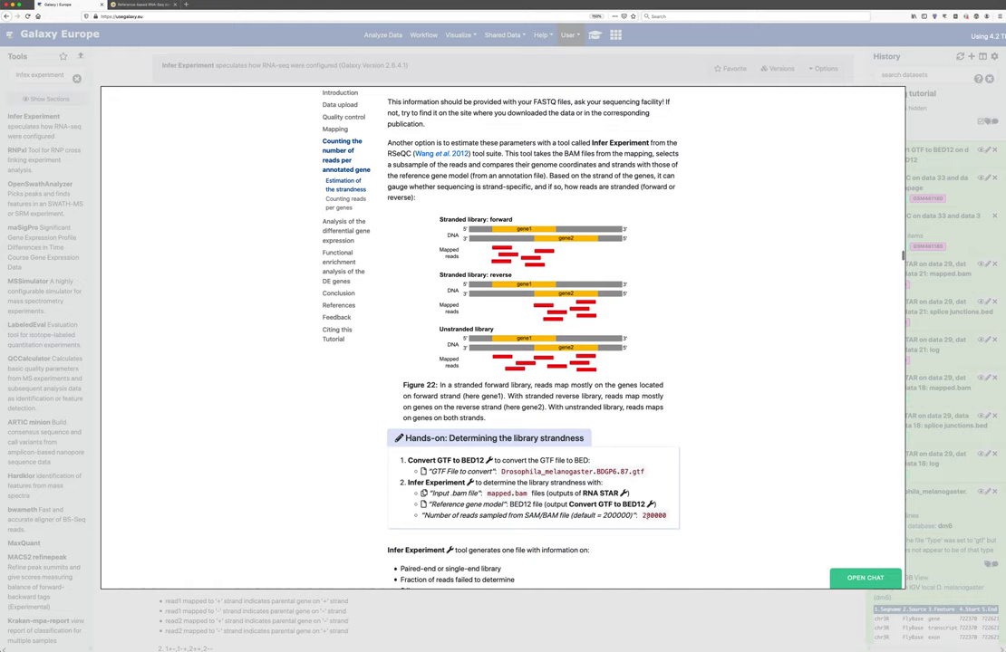
left_click(444, 79)
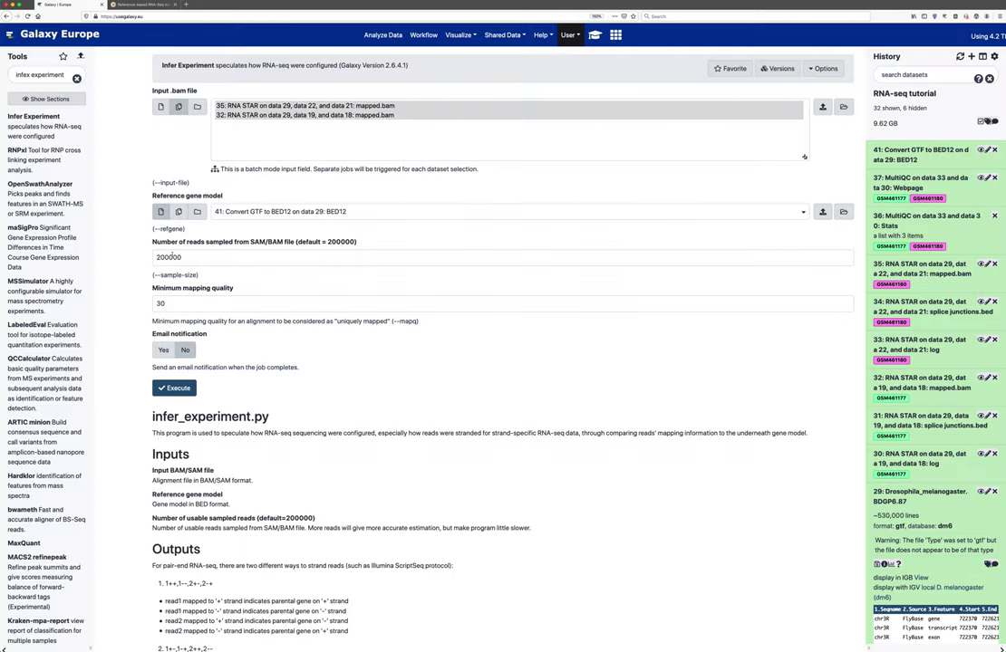
triple_click(183, 288)
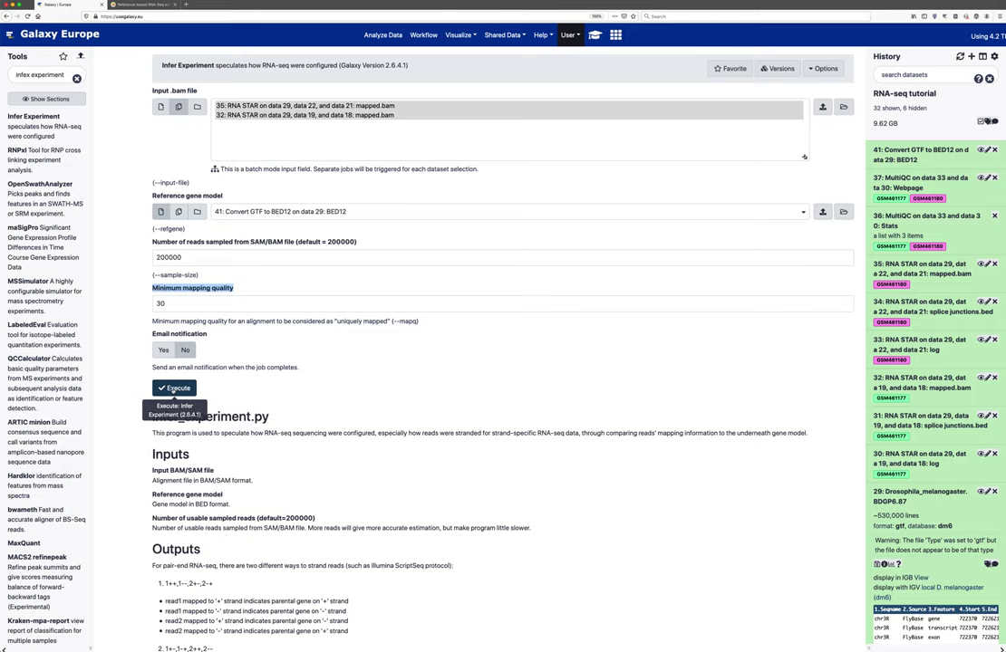
left_click(174, 389)
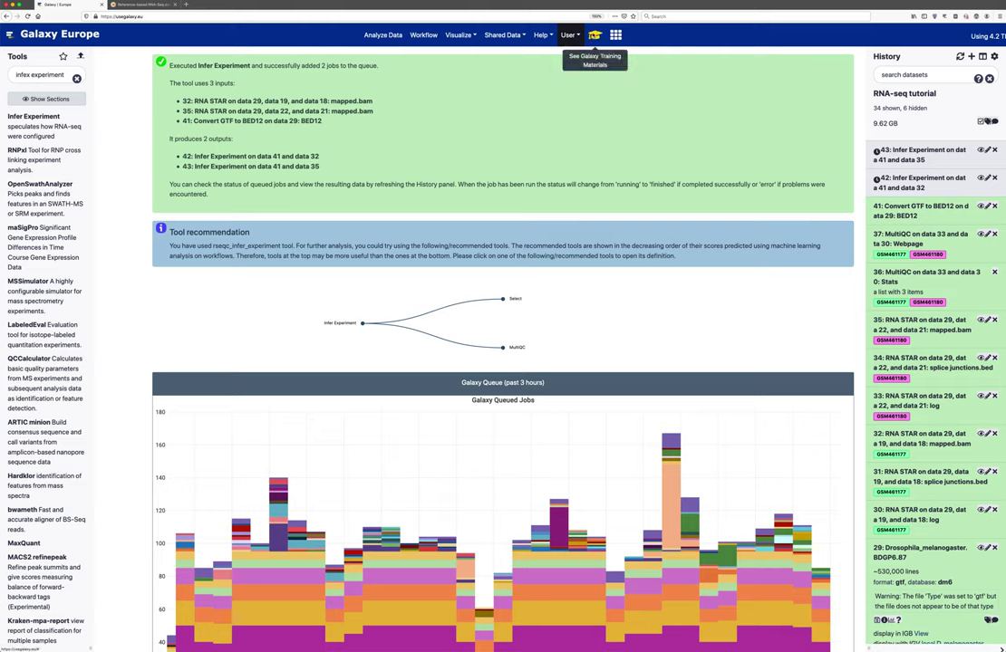
Read the tutorial's explanation of the Infer Experiment output for single-end and paired-end data, and close the tutorial.
left_click(594, 35)
scroll(565, 267, "down", 4)
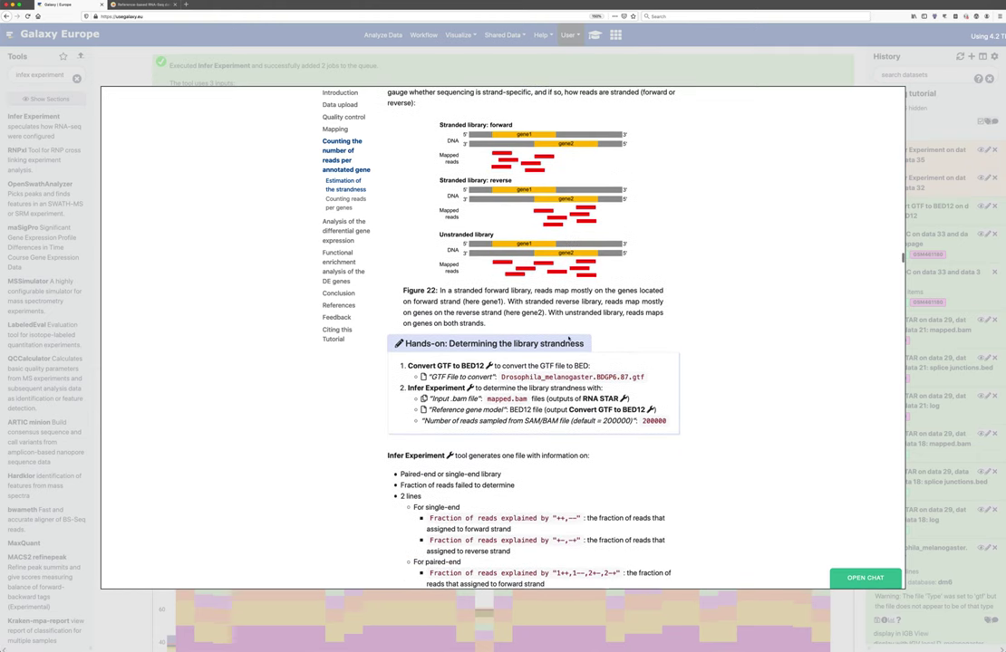
scroll(570, 338, "down", 3)
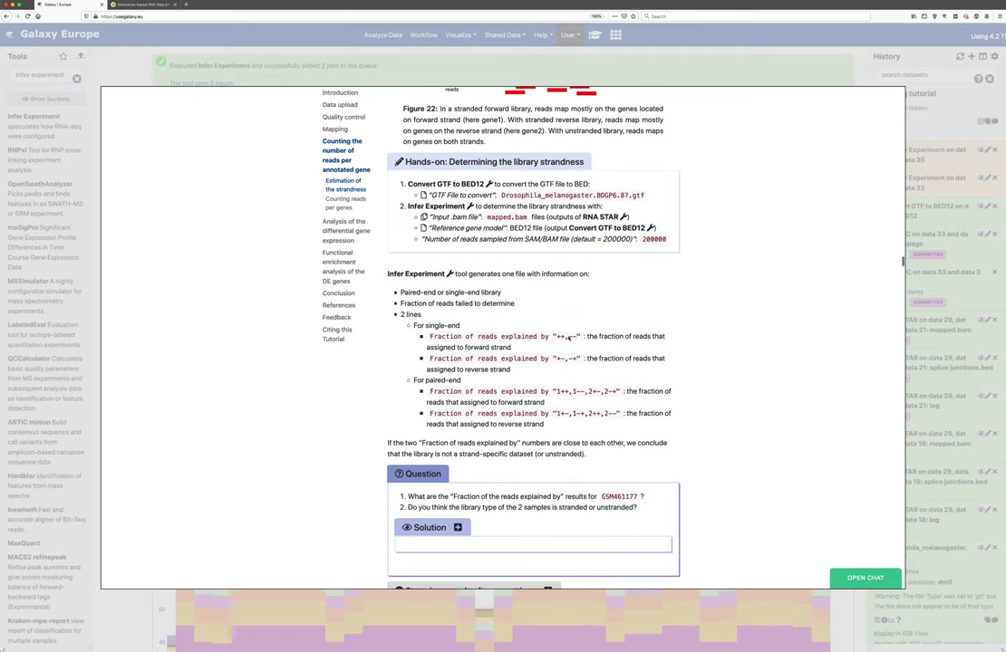
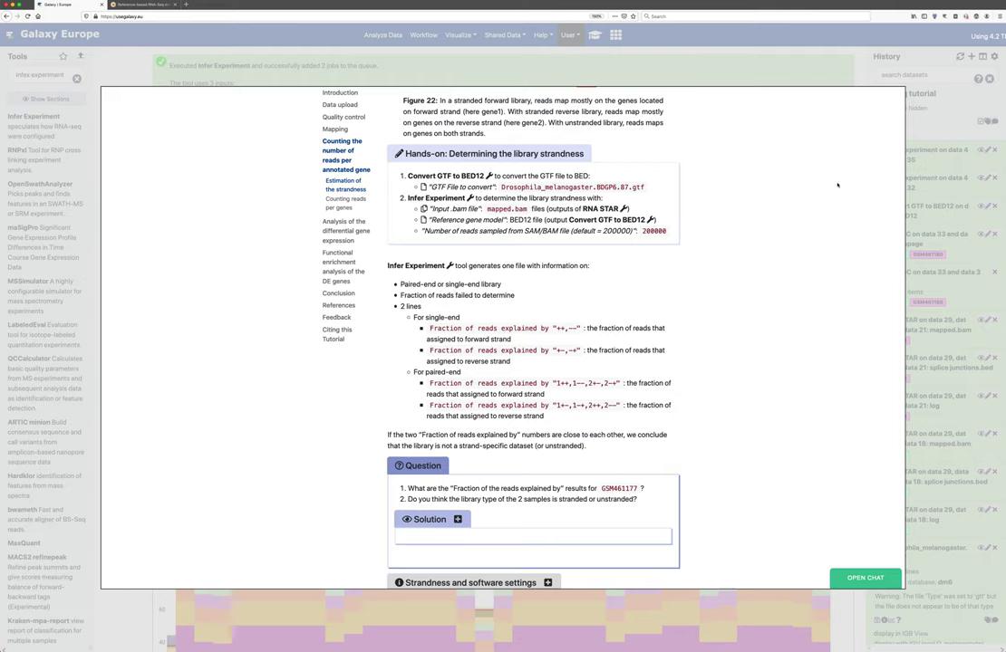
left_click(941, 117)
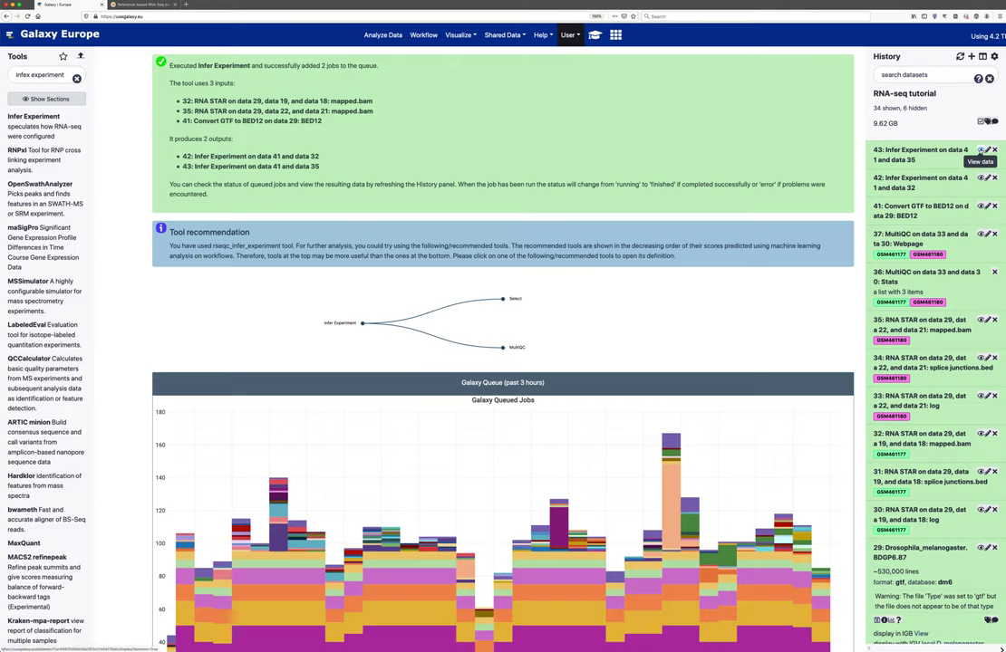
View the Infer Experiment output for data 35, expand its history details and examine the undetermined and strand-explained read fractions.
left_click(979, 150)
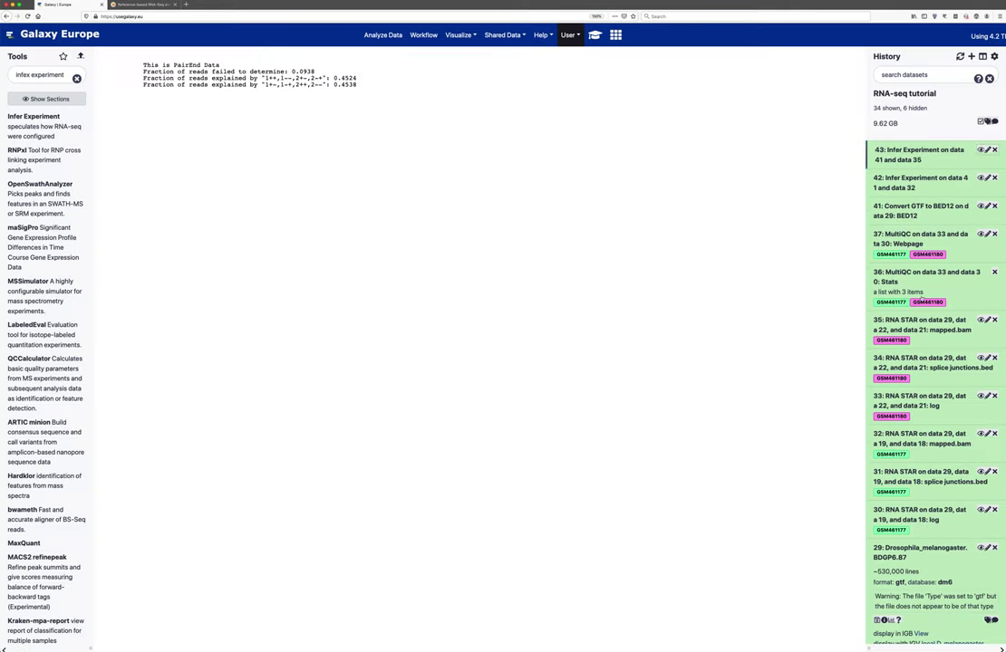
left_click(929, 154)
left_click(960, 57)
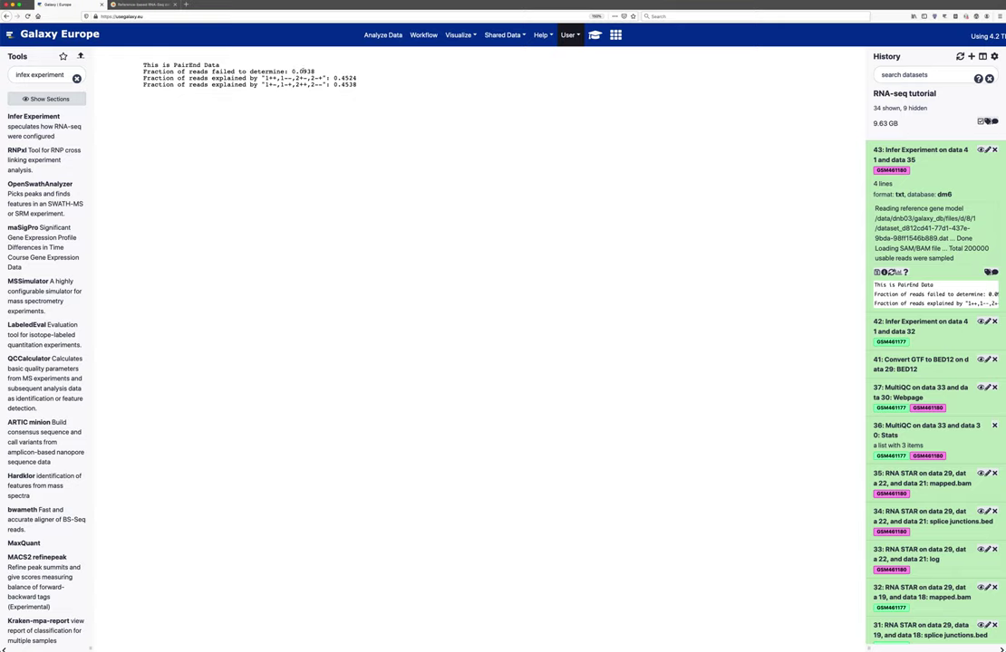
left_click_drag(306, 71, 329, 71)
left_click(262, 78)
left_click_drag(354, 78, 341, 79)
left_click(345, 79)
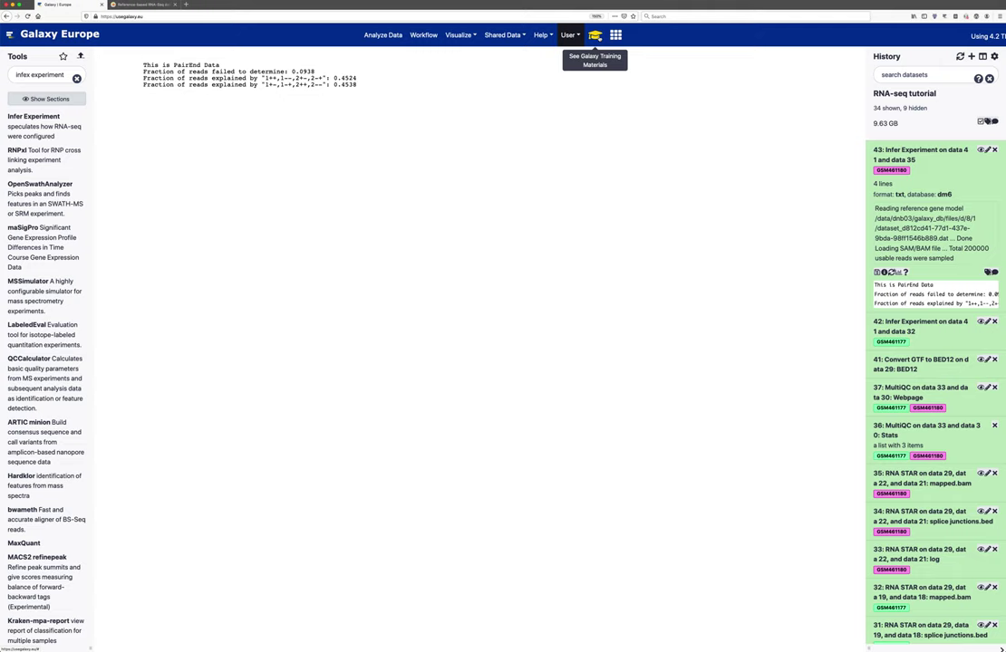
Reopen the tutorial and reveal the solution to the question on the GSM461177 read fractions and library type.
left_click(594, 36)
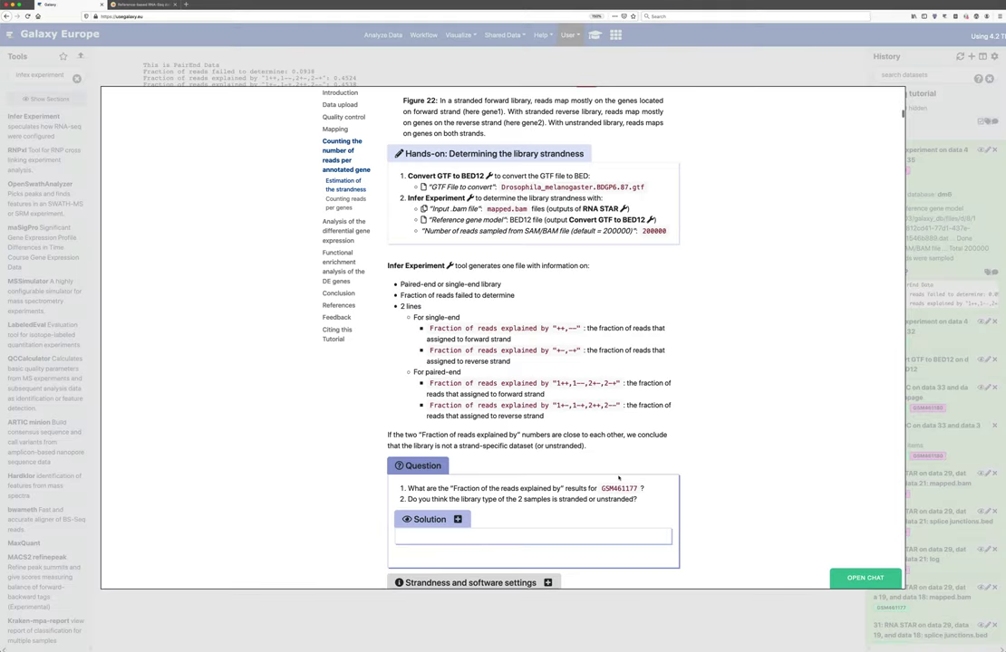
scroll(619, 478, "down", 3)
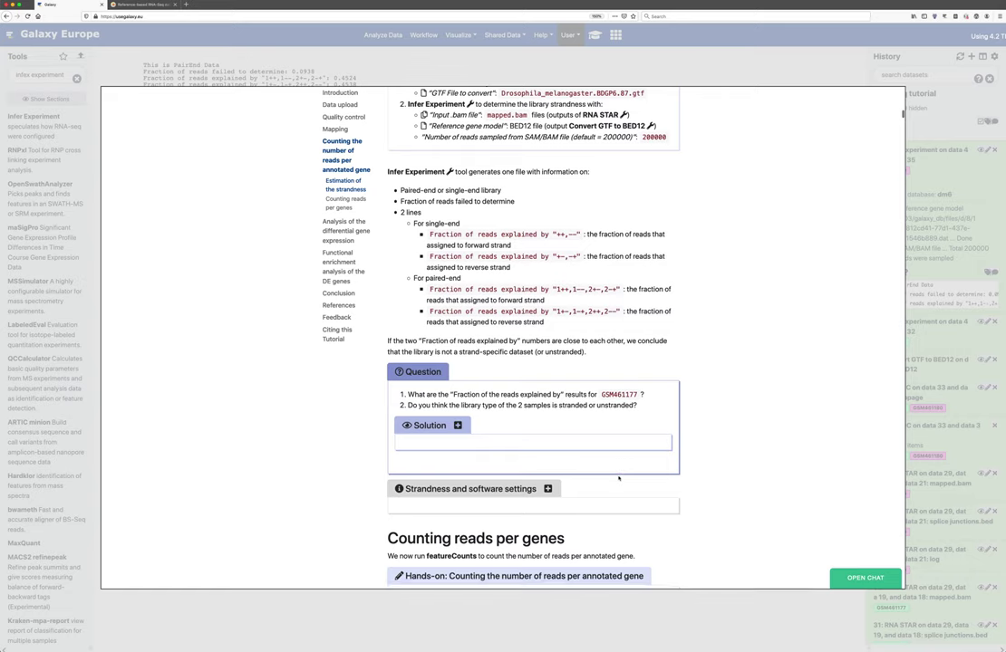
scroll(619, 478, "down", 2)
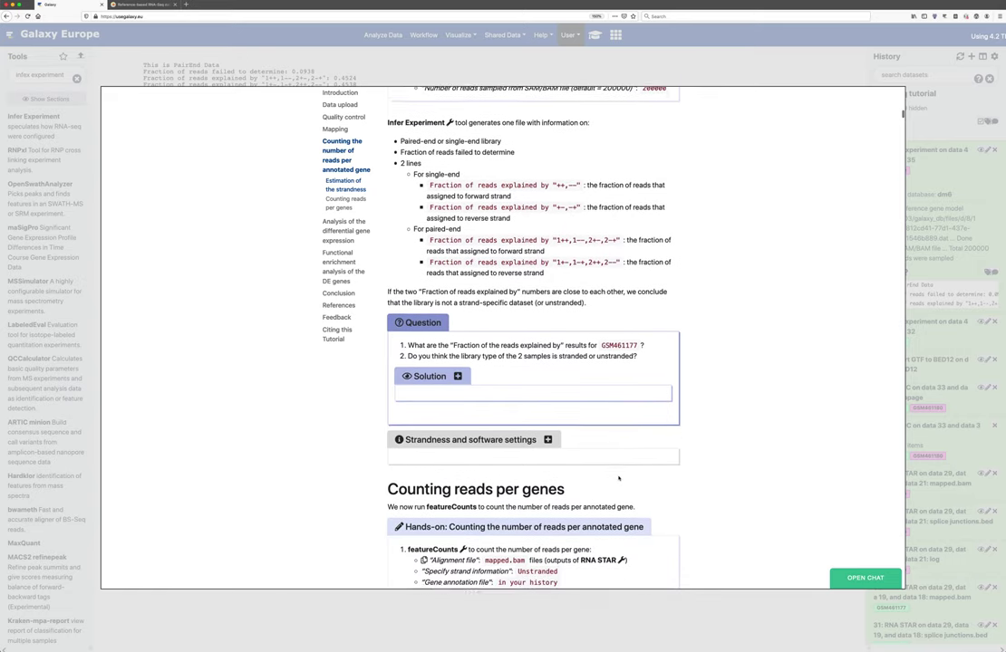
left_click(462, 379)
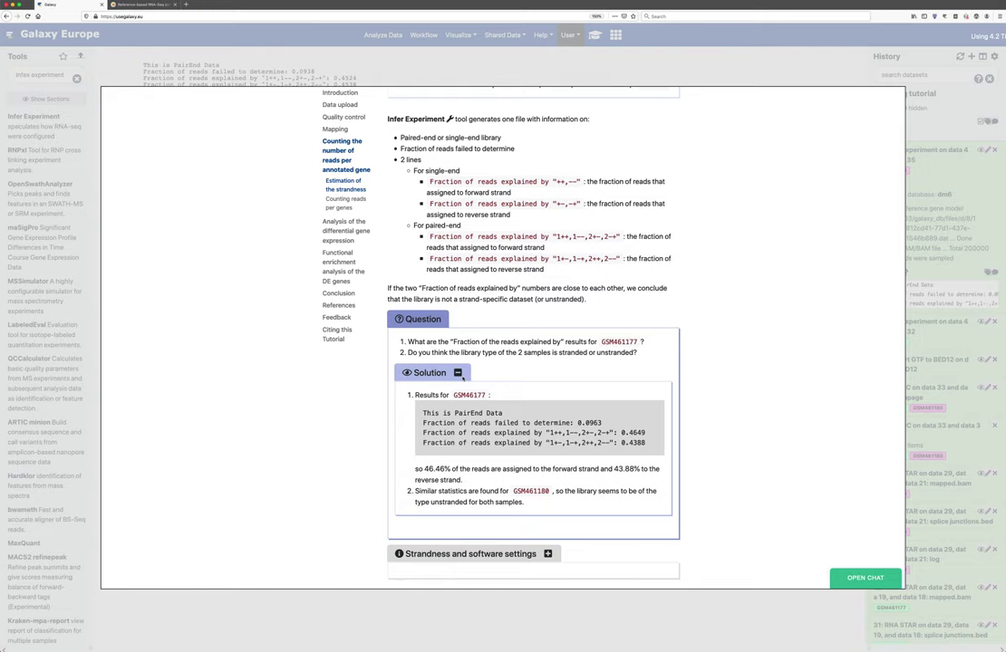
scroll(580, 408, "down", 2)
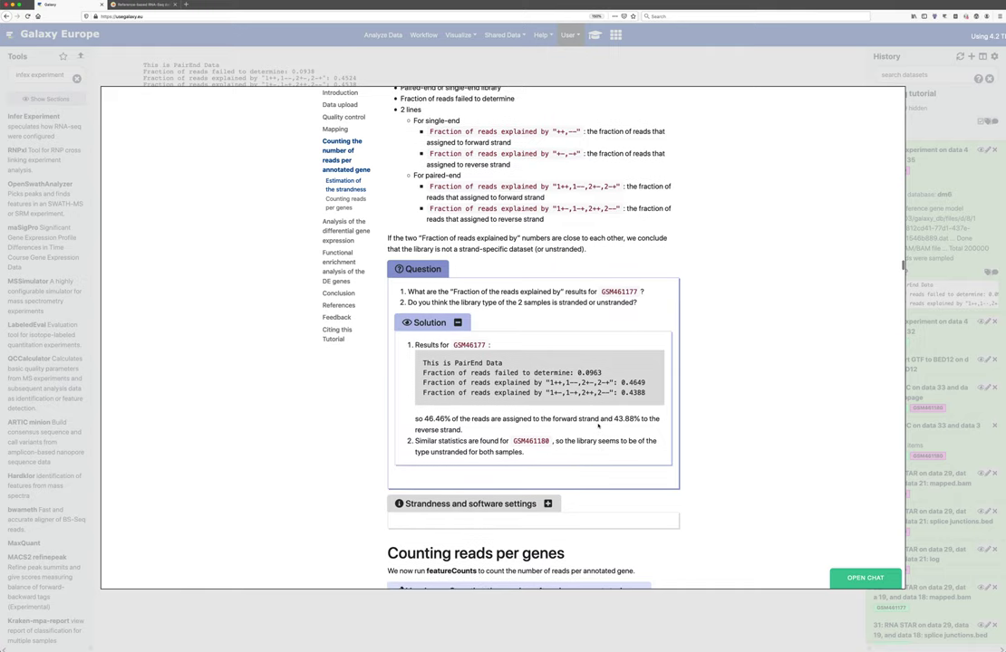
Expand the tutorial's "Strandness and software settings" section, examine its library type table for the different programs, and collapse it again.
scroll(598, 425, "down", 3)
left_click(548, 420)
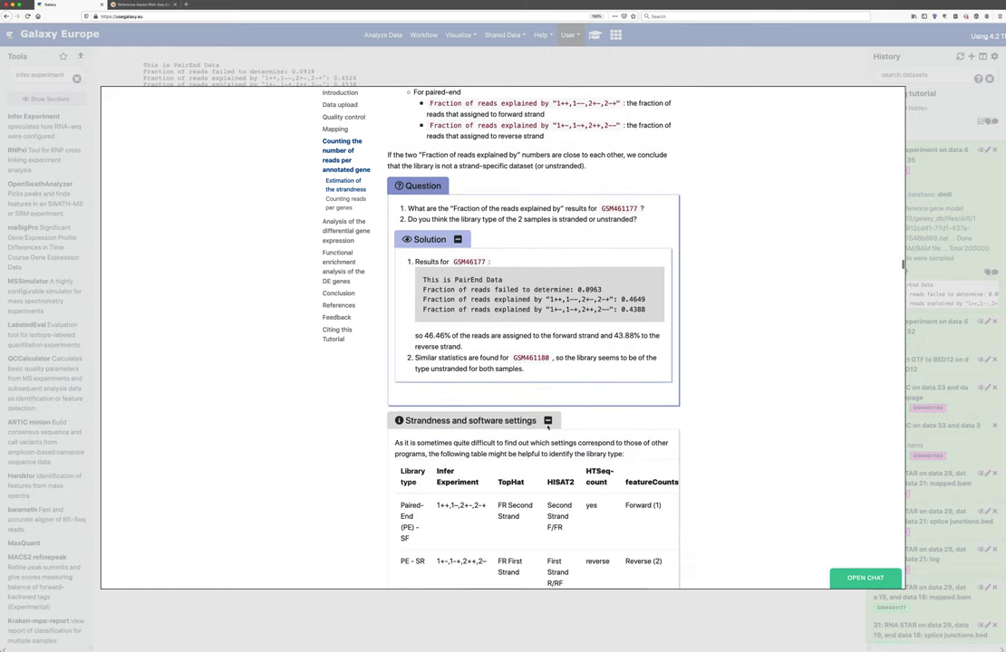
scroll(499, 422, "down", 2)
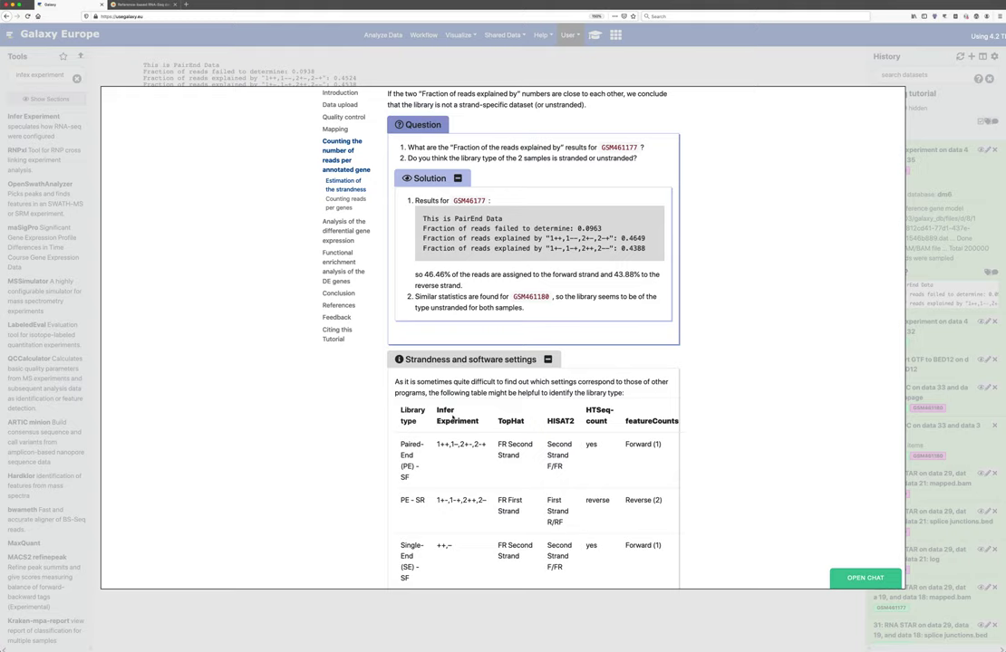
scroll(489, 398, "down", 3)
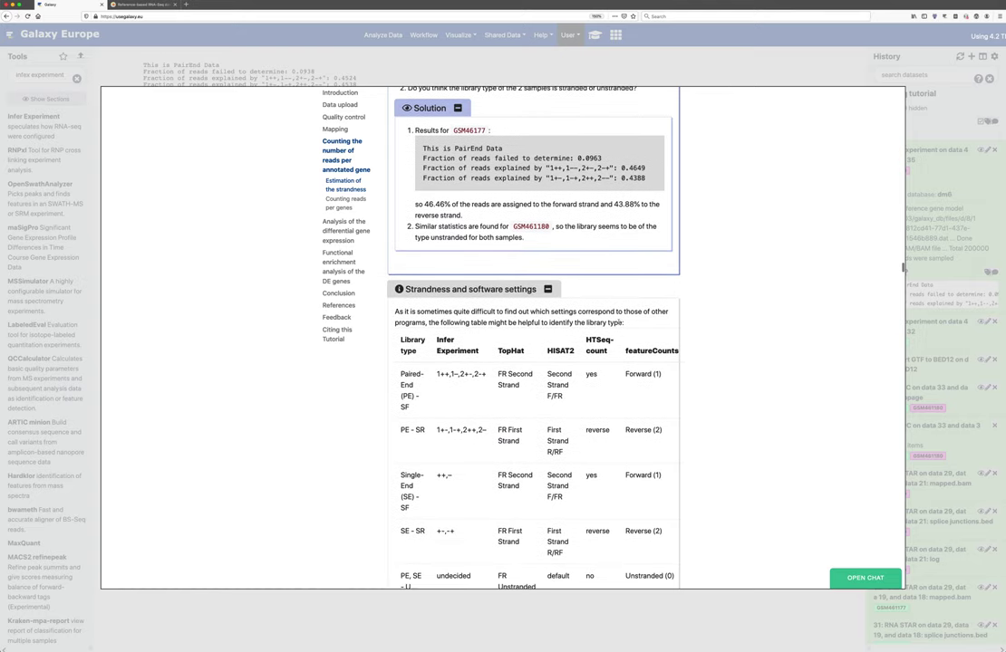
scroll(625, 331, "down", 2)
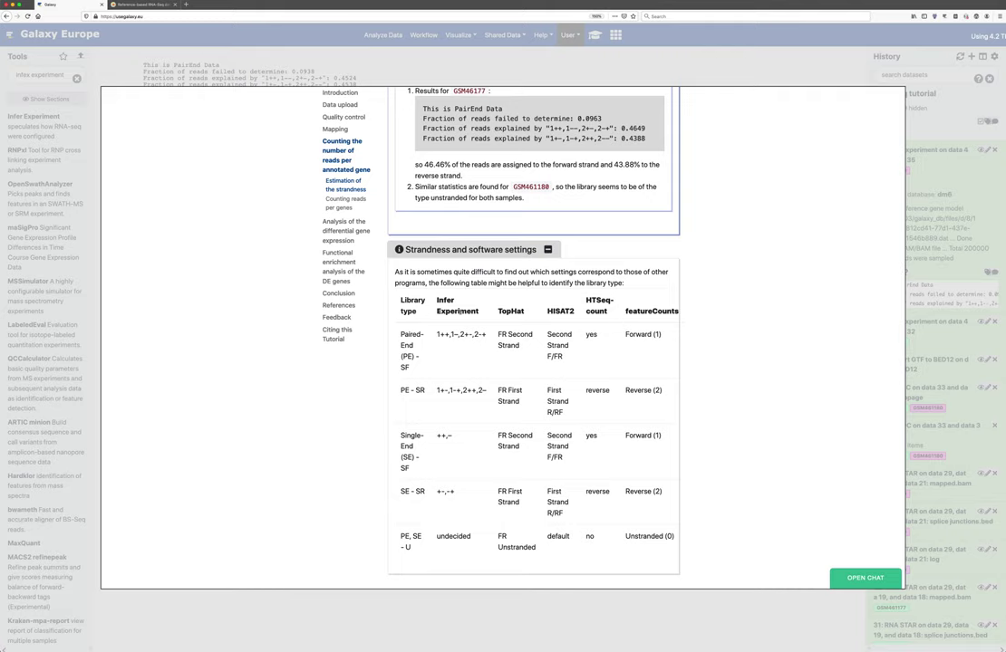
triple_click(416, 310)
left_click(439, 301)
left_click_drag(408, 367, 400, 367)
scroll(695, 384, "down", 5)
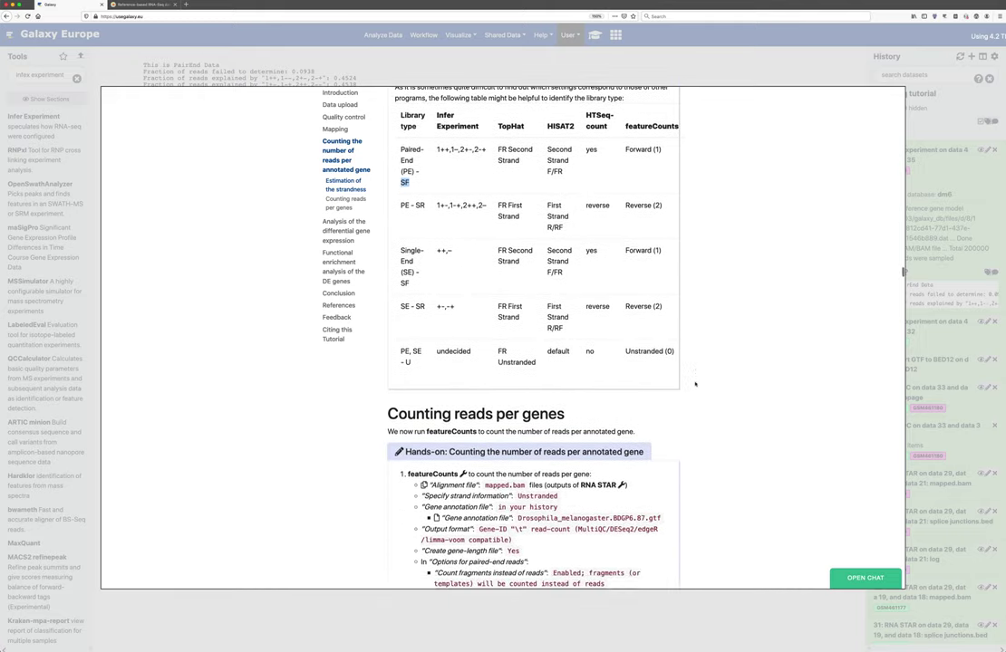
scroll(695, 384, "down", 1)
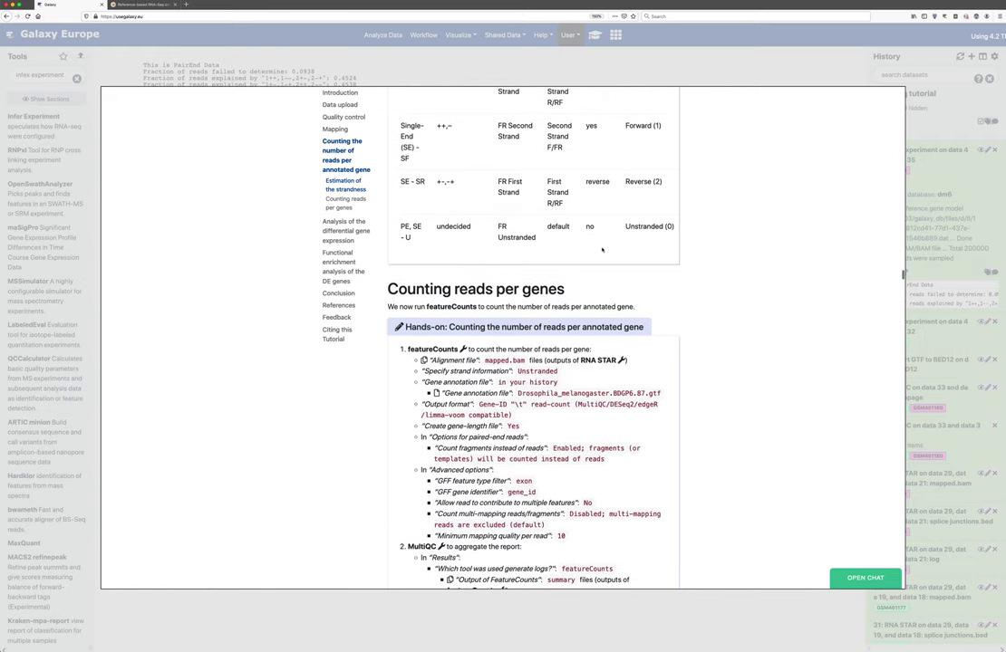
scroll(602, 247, "up", 6)
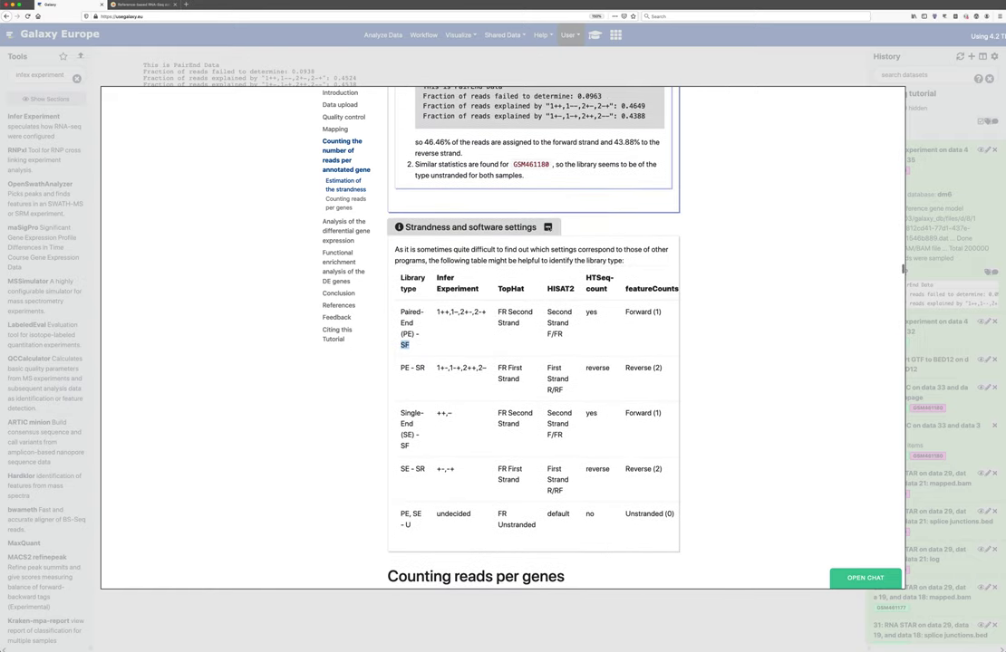
left_click(548, 227)
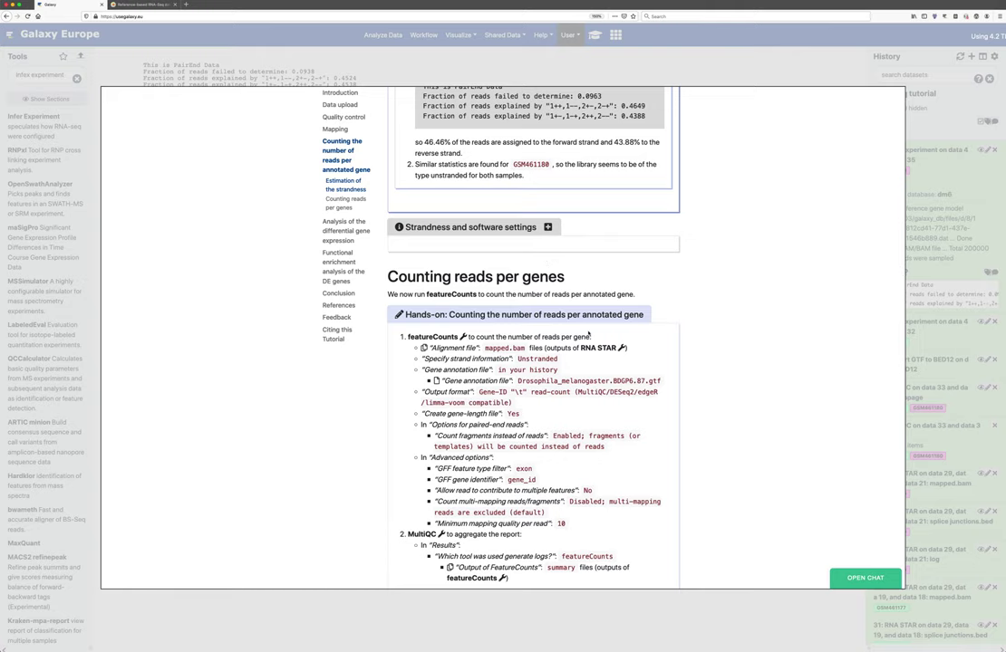
Review the tutorial's read counting instructions, close it, search the tools for "featurecounts" and open featureCounts.
scroll(589, 335, "down", 2)
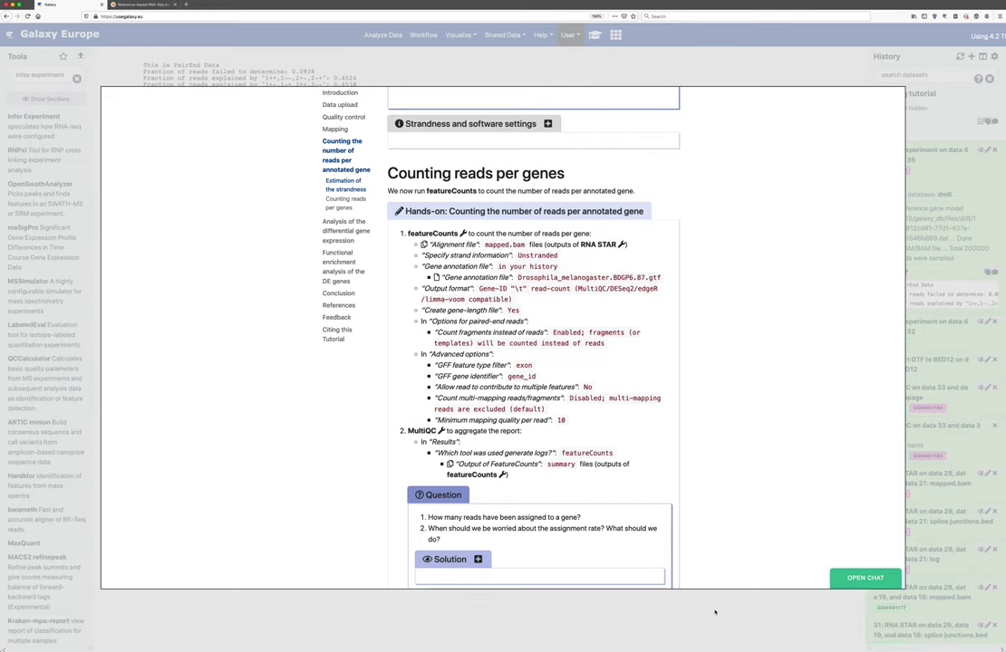
left_click(714, 613)
triple_click(40, 75)
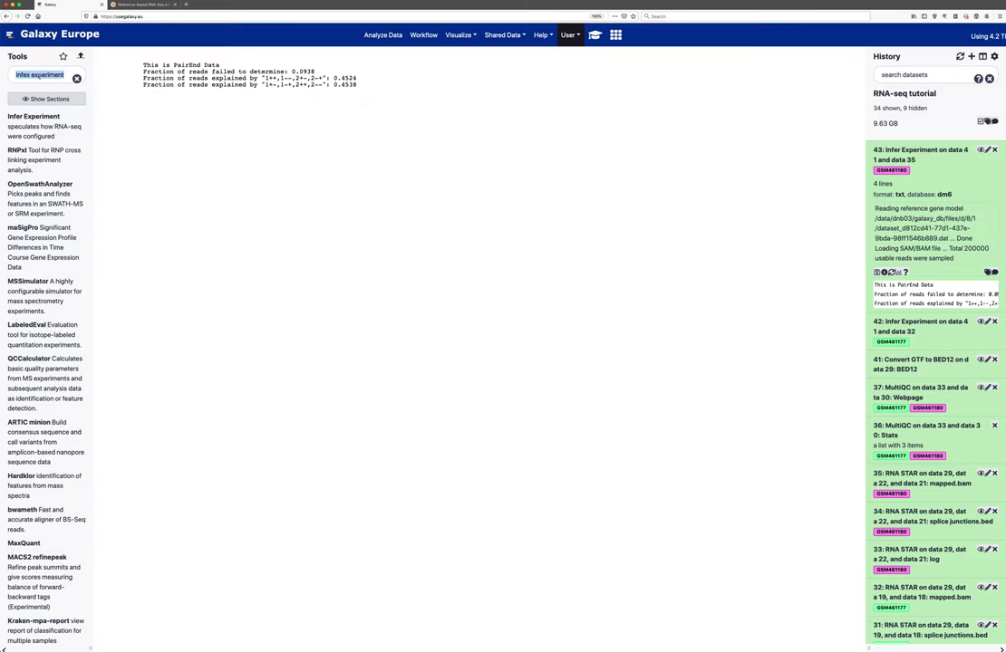
type("featurecounts")
left_click(63, 118)
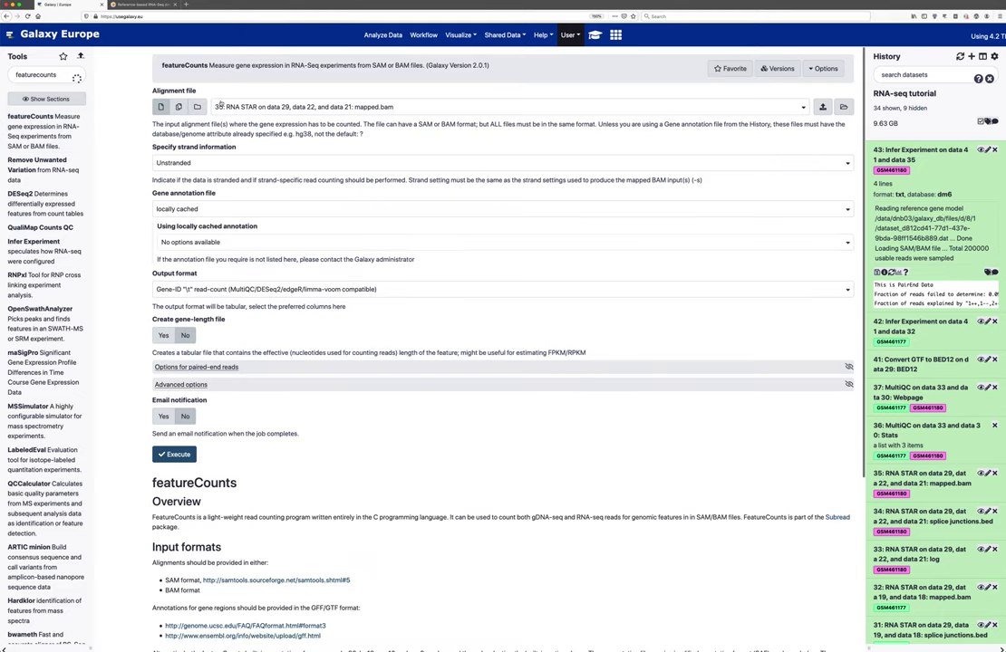
Select both RNA STAR mapped.bam datasets (35 and 32) as alignment files and keep the strand information as Unstranded.
left_click(179, 106)
left_click(299, 105)
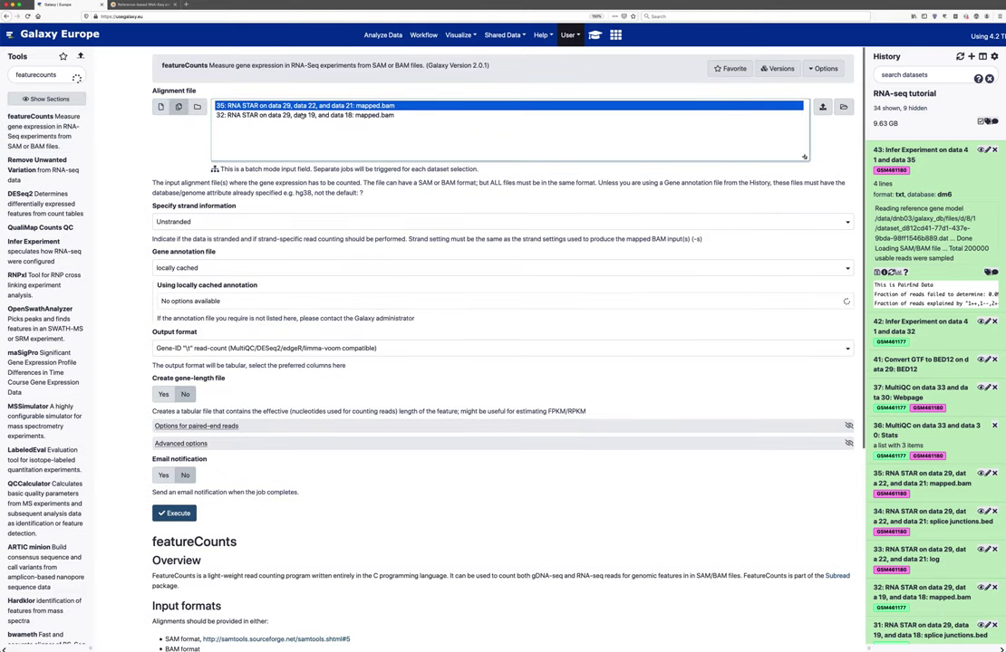
left_click(302, 115, "shift")
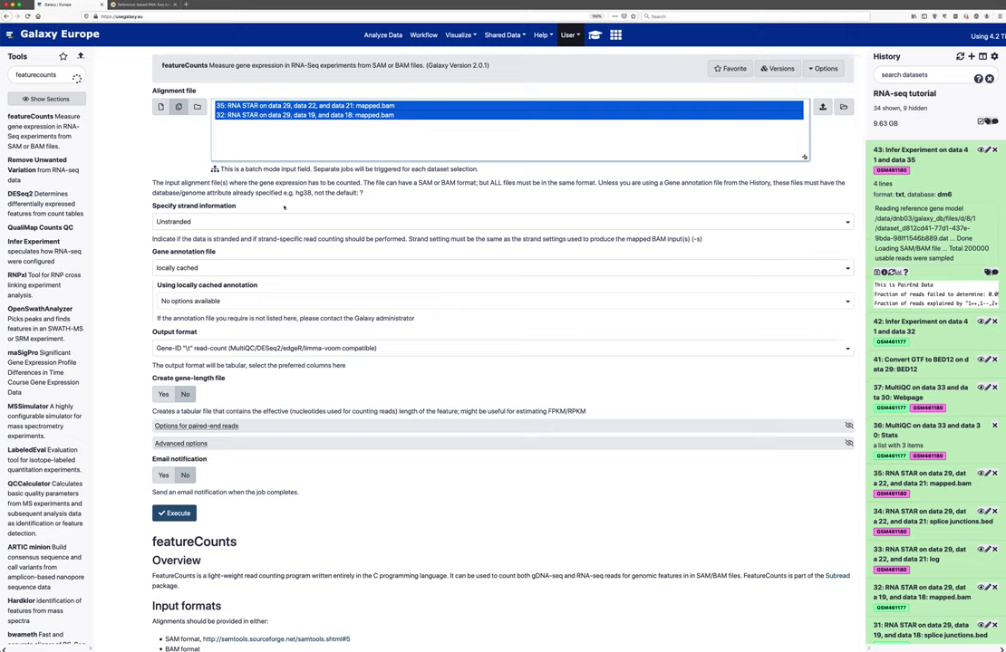
left_click(157, 207)
triple_click(157, 208)
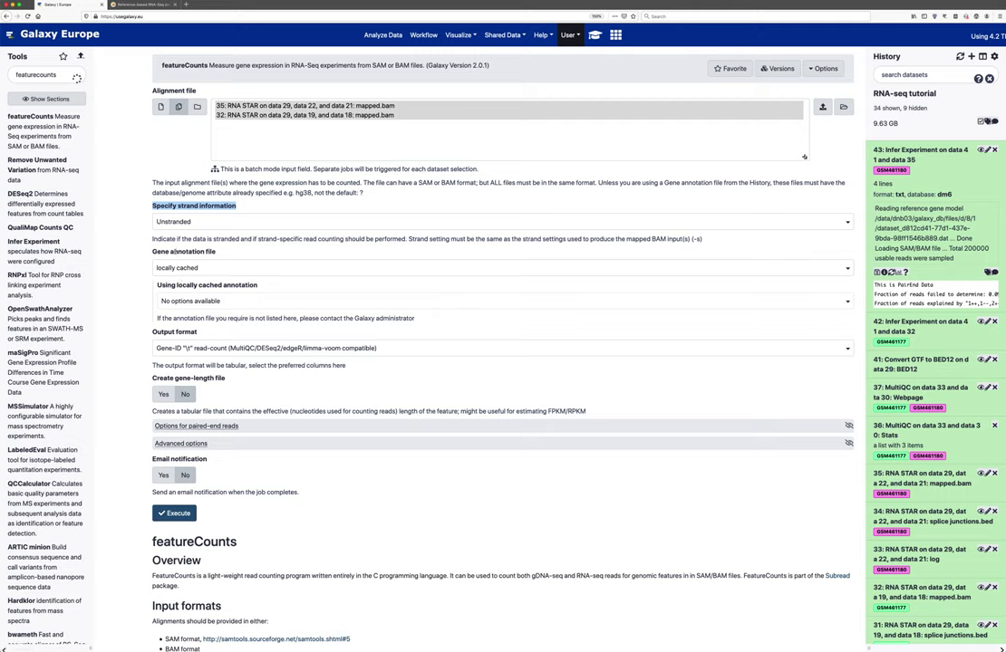
Set the gene annotation source to "in your history" and choose dataset 29, Drosophila_melanogaster.BDGP6.87, as the annotation file.
left_click(192, 270)
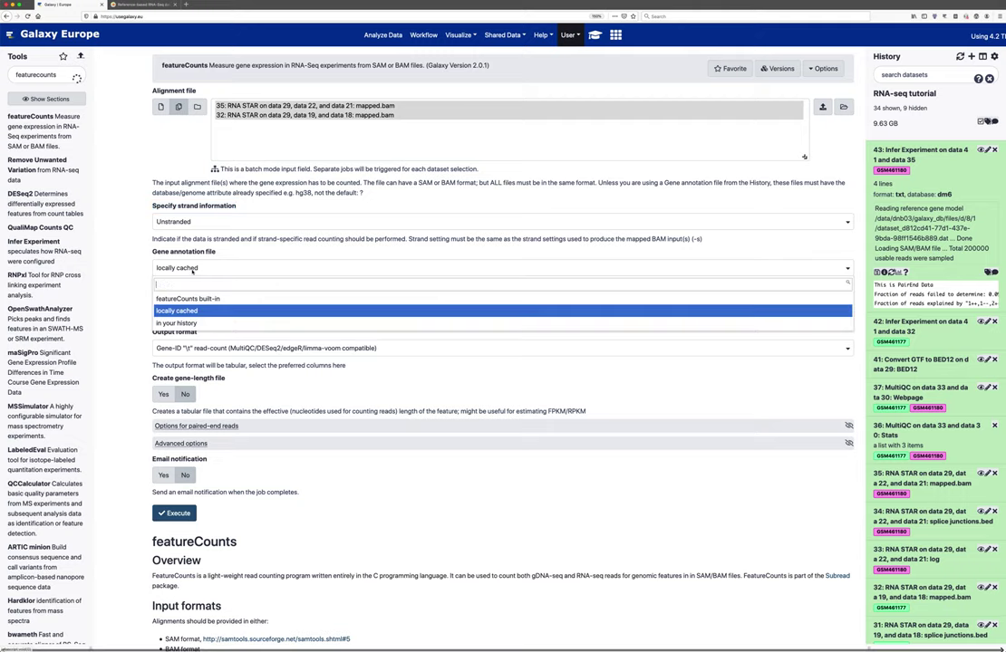
left_click(196, 303)
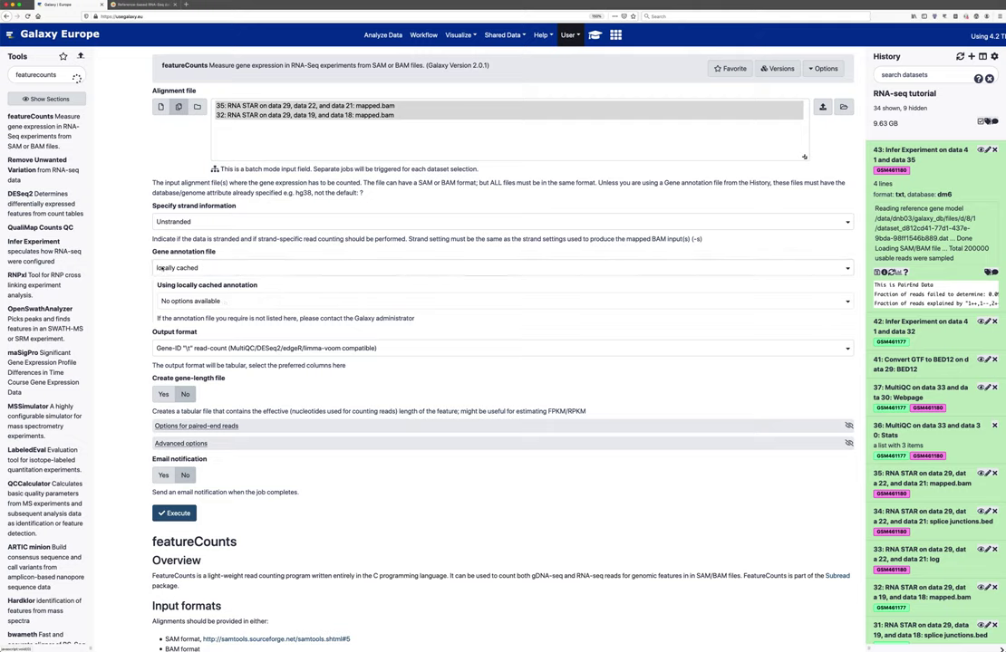
left_click(181, 268)
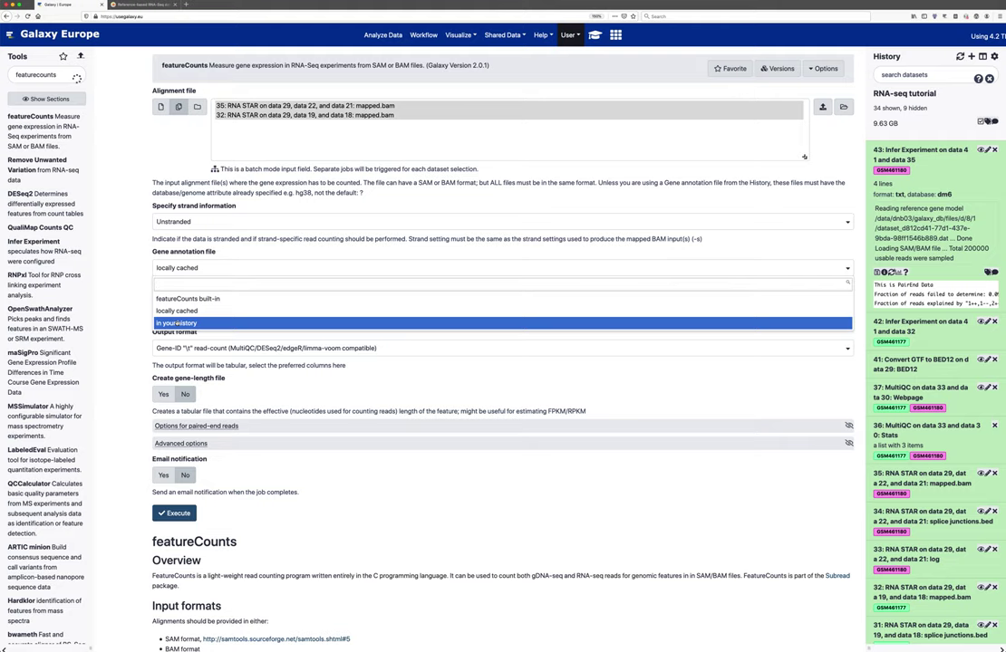
left_click(176, 324)
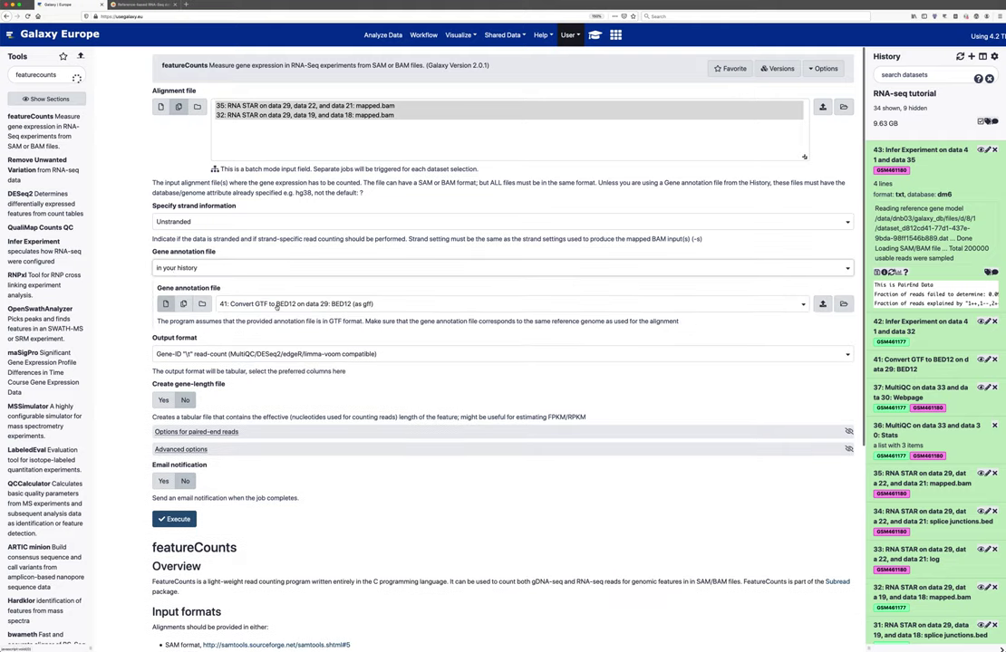
left_click(277, 306)
left_click(298, 346)
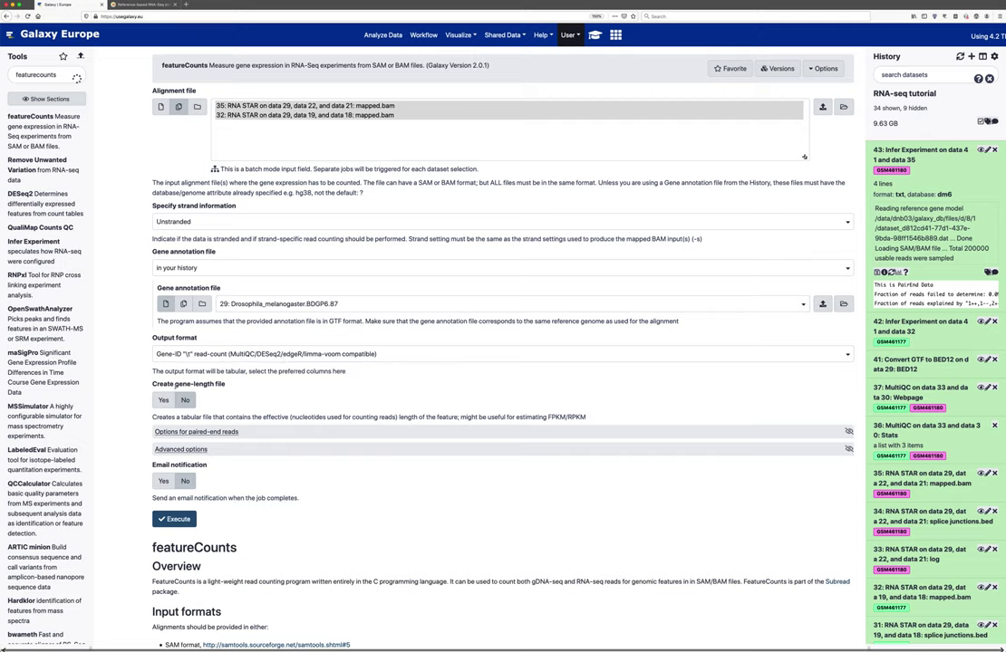
Set Create gene-length file to Yes and check the remaining featureCounts settings in the training tutorial.
left_click_drag(152, 384, 224, 384)
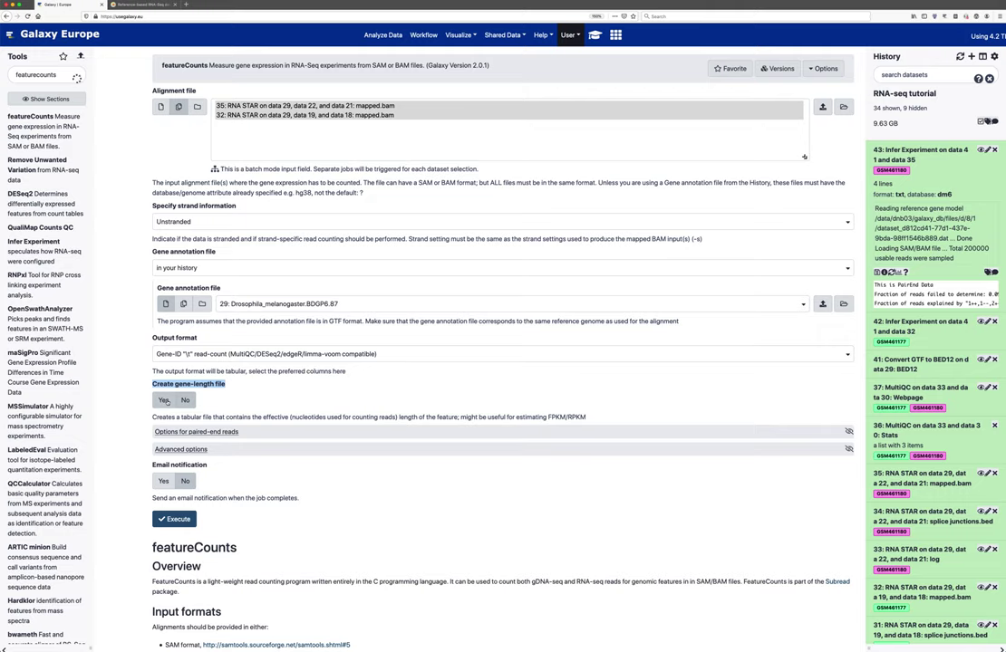
scroll(172, 399, "down", 1)
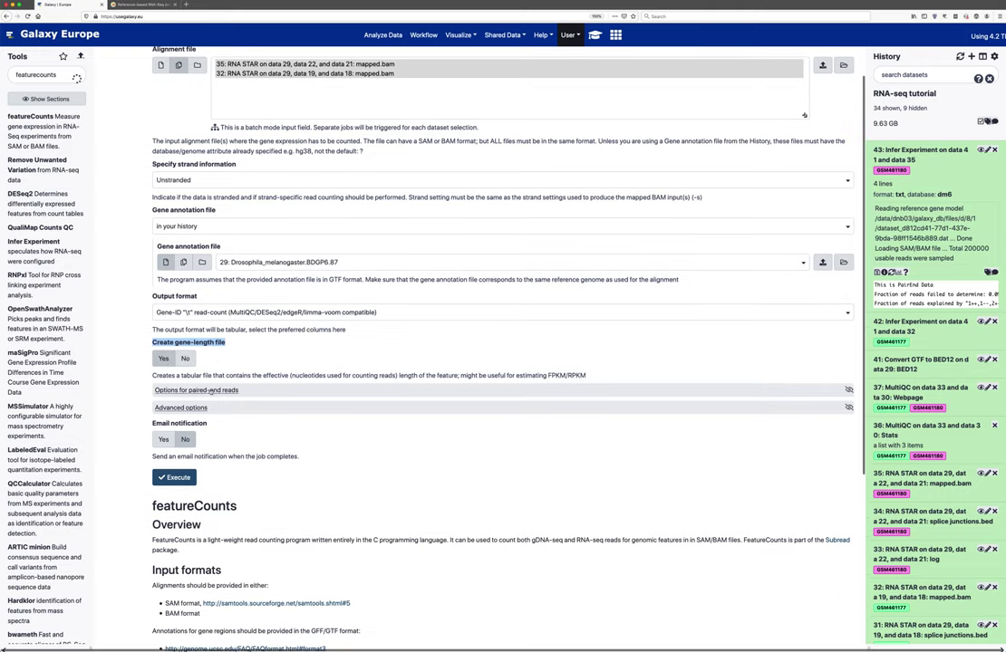
left_click(594, 35)
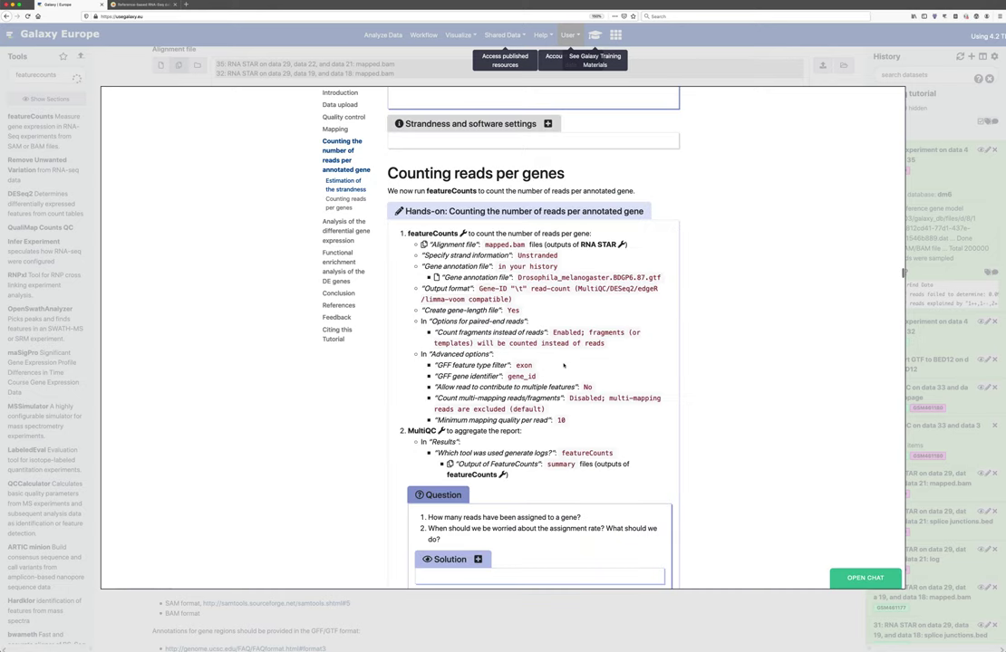
scroll(563, 365, "down", 1)
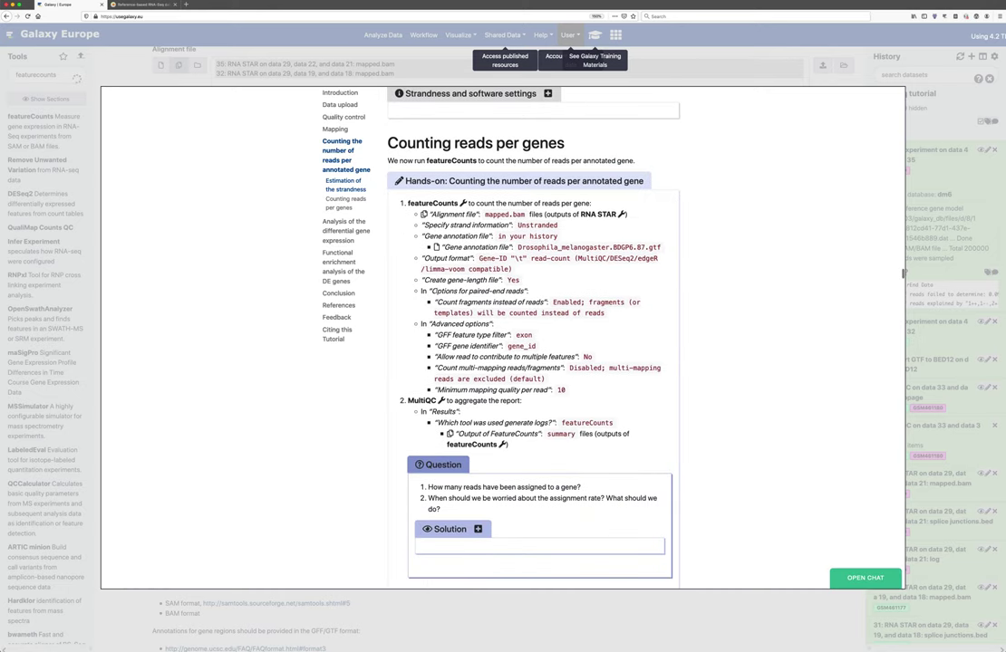
left_click(595, 604)
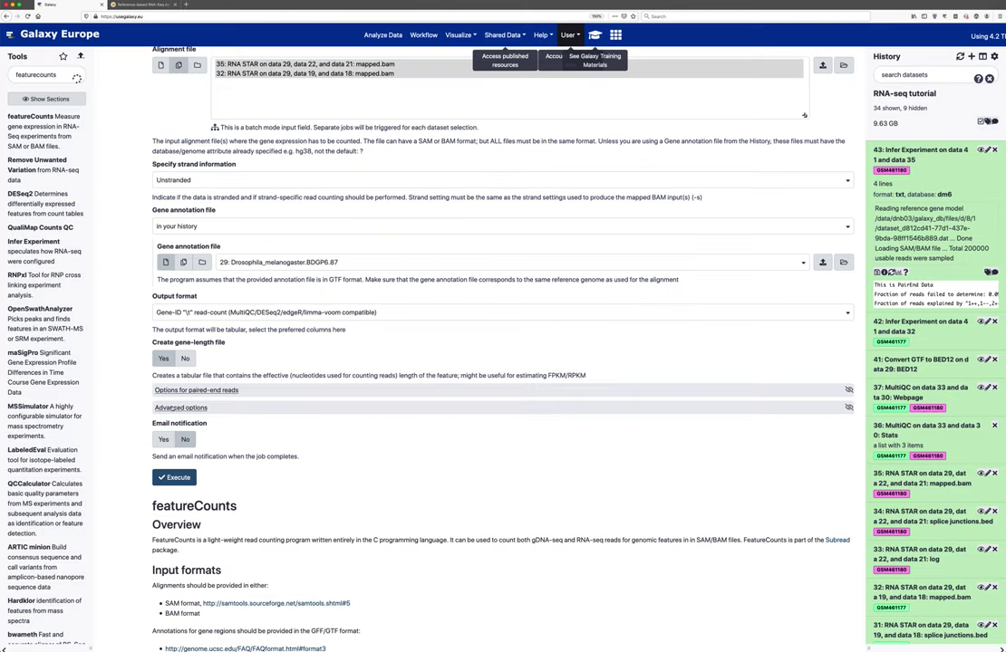
In the paired-end read options, set Count fragments instead of reads to "Enabled; fragments (or templates) will be counted instead of reads".
left_click(180, 390)
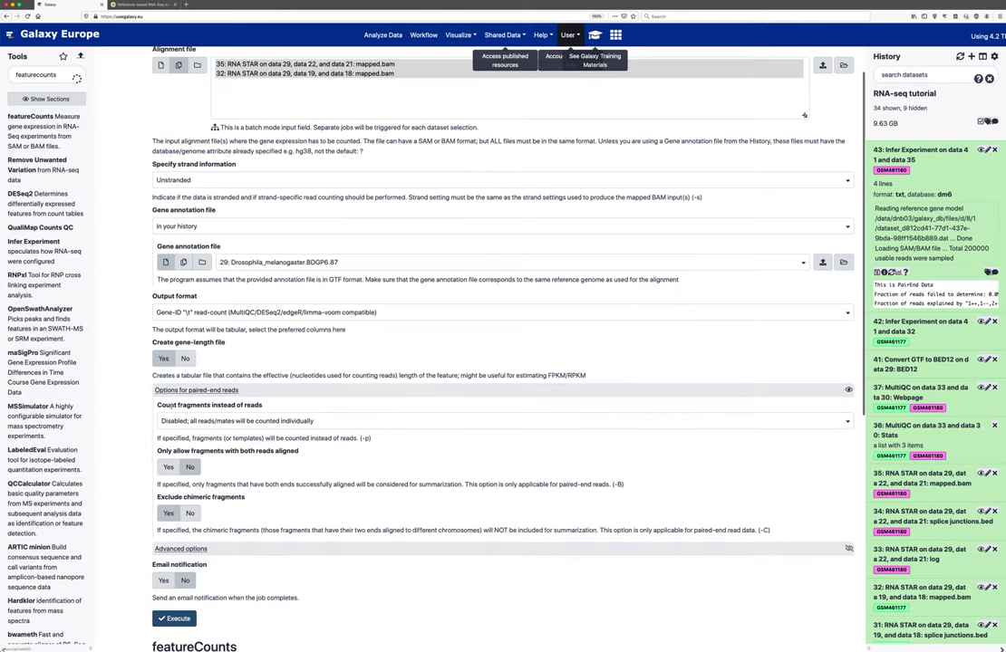
triple_click(172, 405)
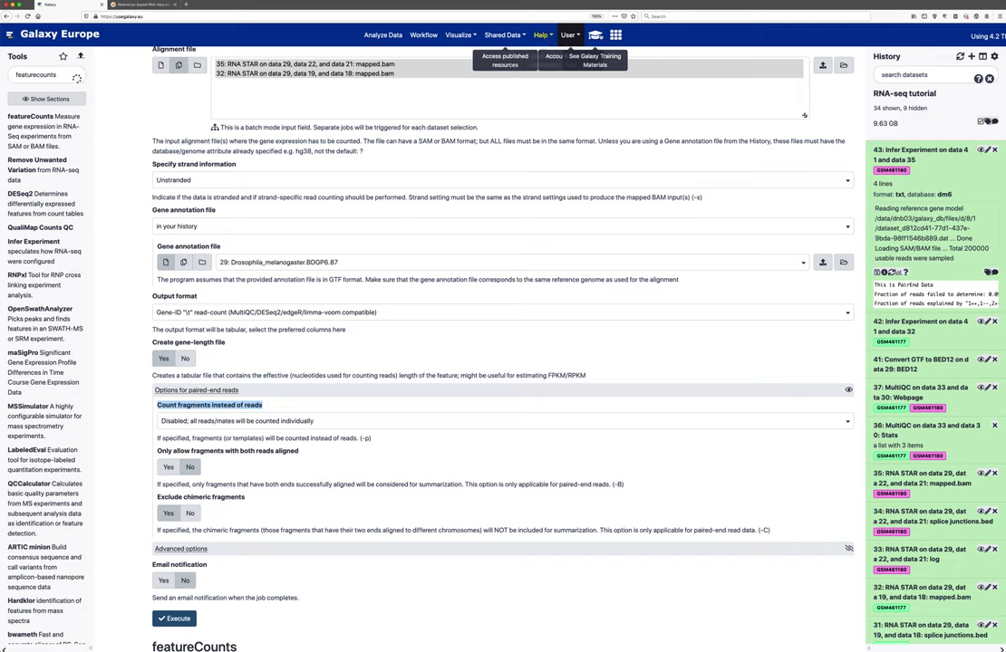
left_click(595, 34)
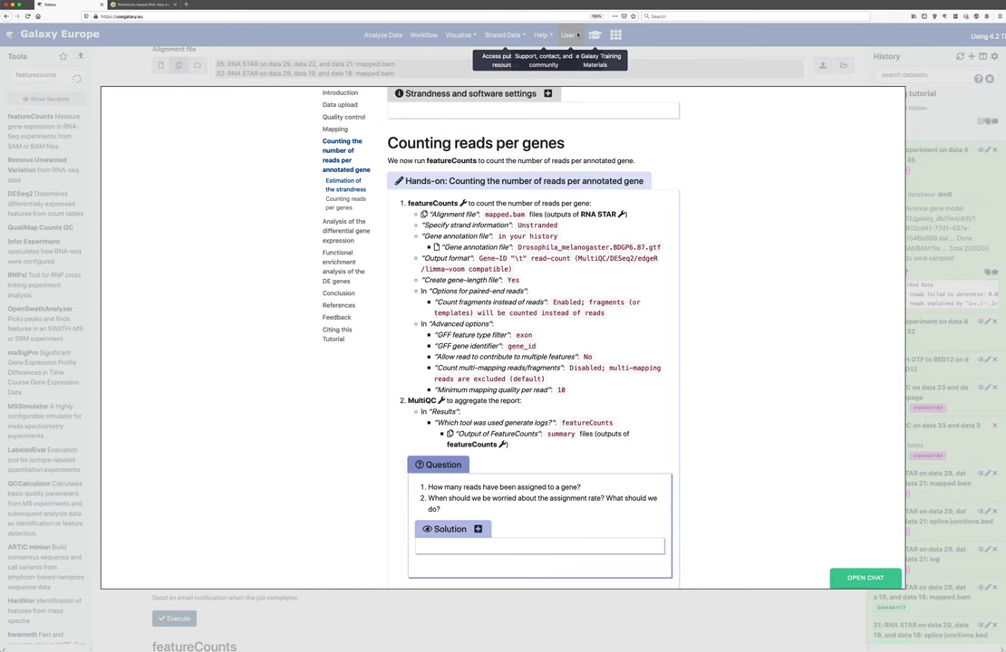
left_click(577, 35)
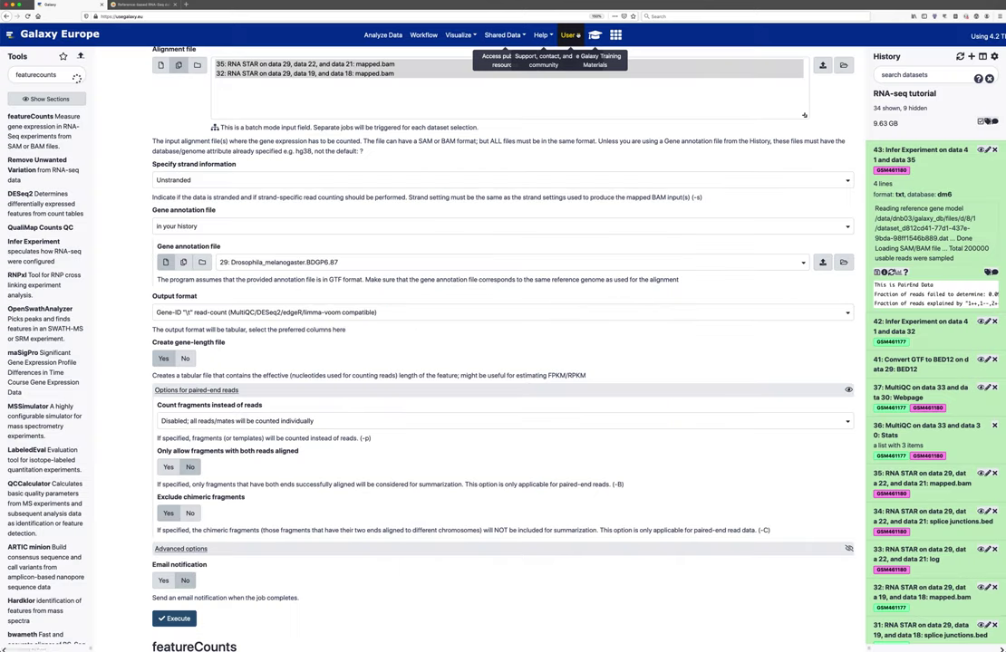
left_click(211, 424)
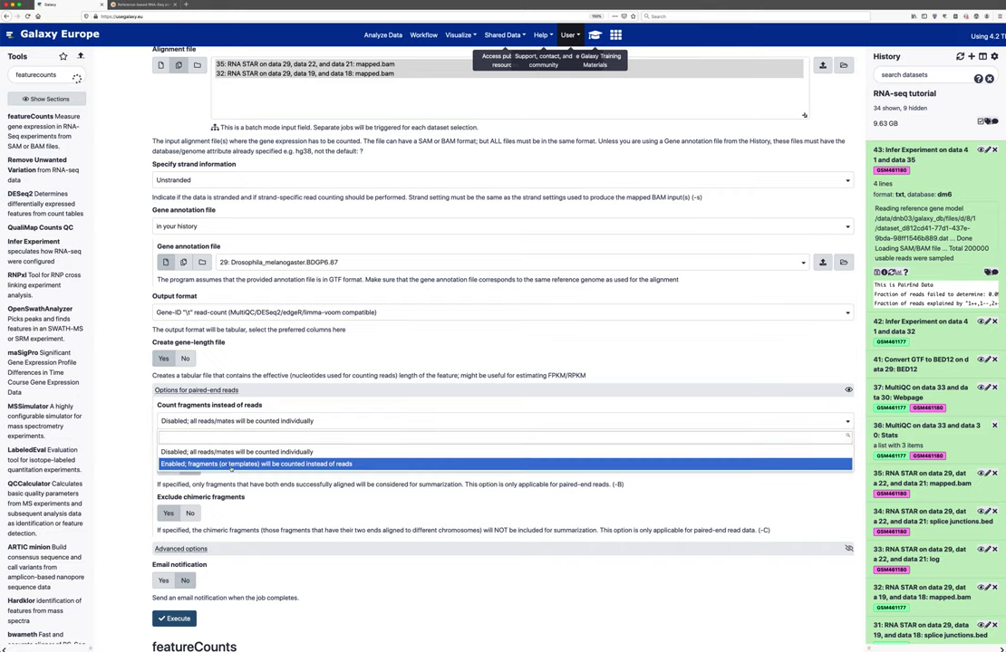
left_click(231, 465)
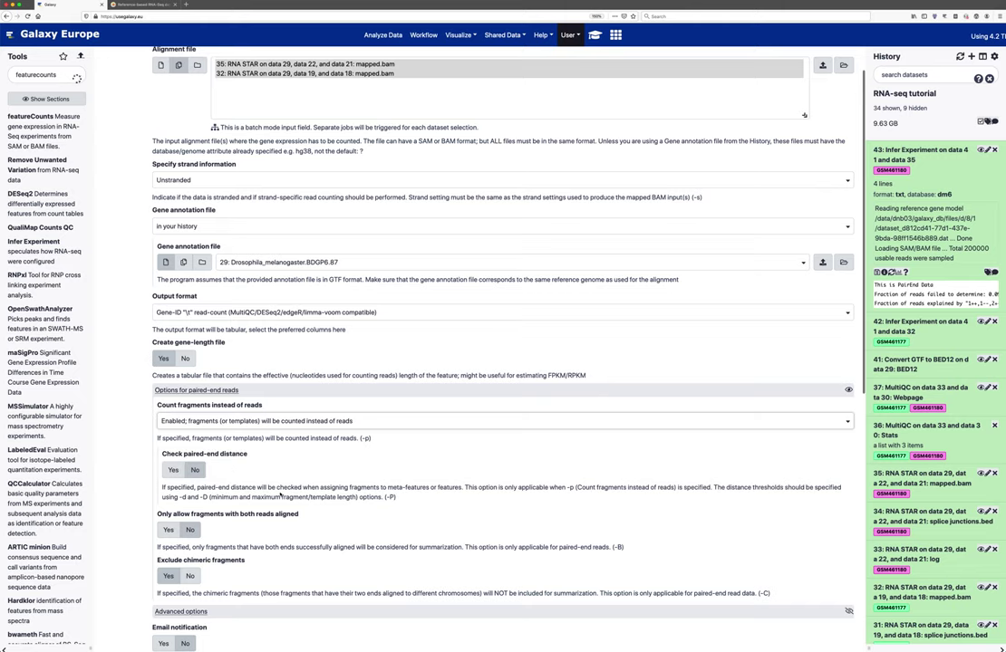
Expand the advanced options, keeping exon as GFF feature type filter, gene_id as GFF gene identifier and mapping to multiple features disabled.
scroll(269, 515, "down", 4)
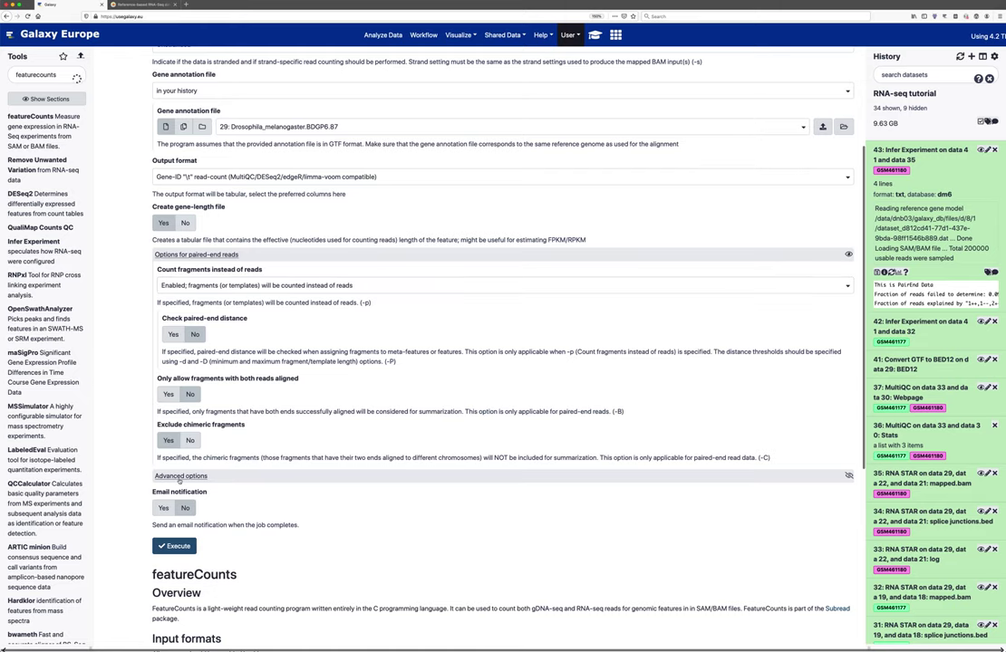
left_click(180, 477)
scroll(258, 501, "down", 2)
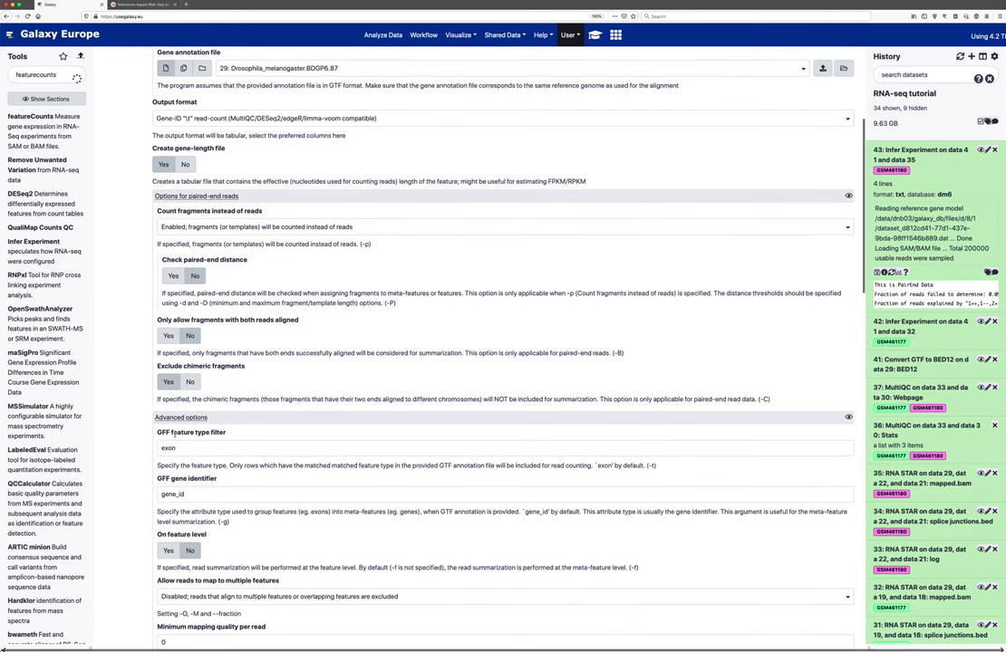
left_click_drag(177, 448, 144, 449)
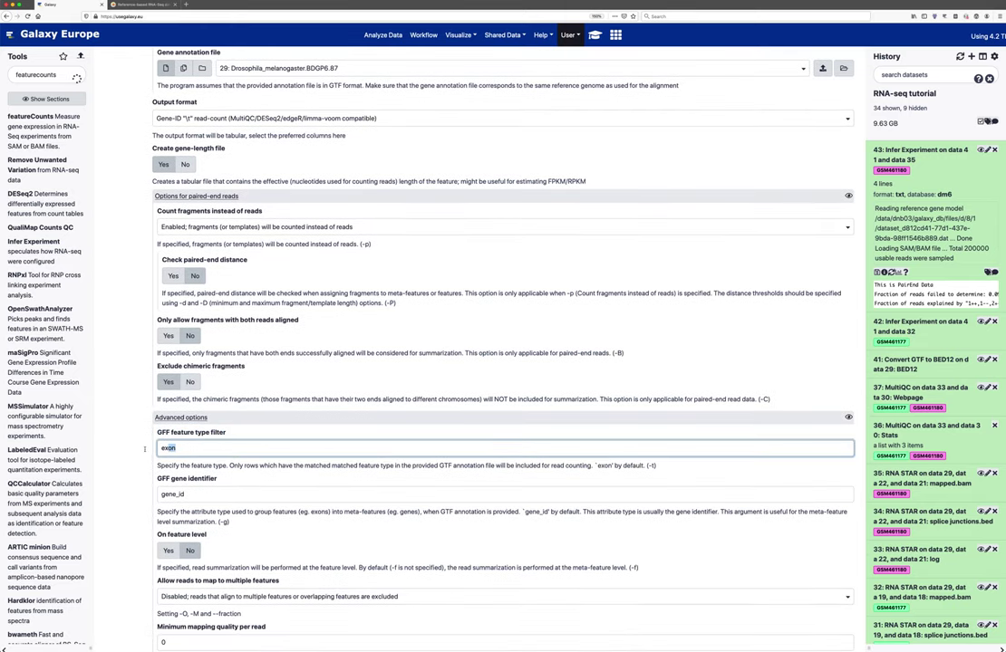
key("super+Tab")
key("super+Tab")
left_click_drag(188, 494, 159, 494)
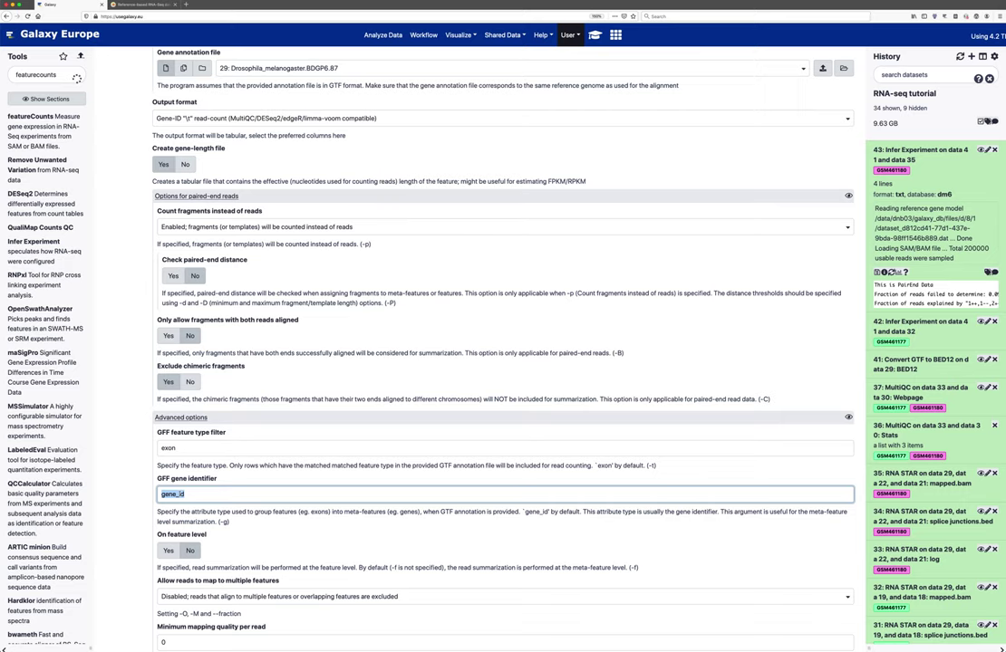
scroll(190, 494, "down", 3)
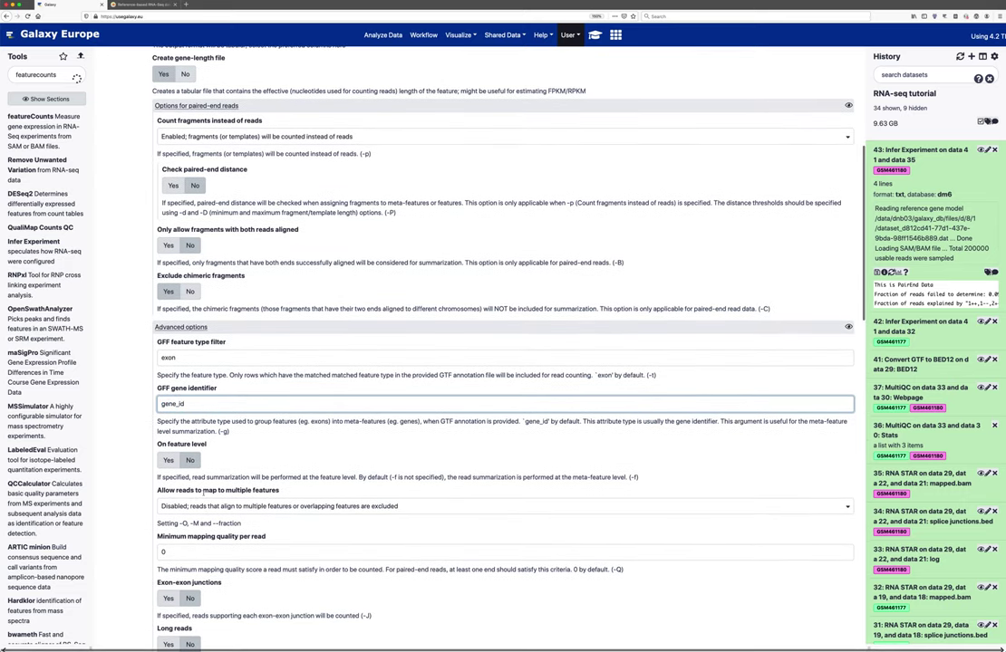
triple_click(209, 491)
scroll(214, 494, "down", 3)
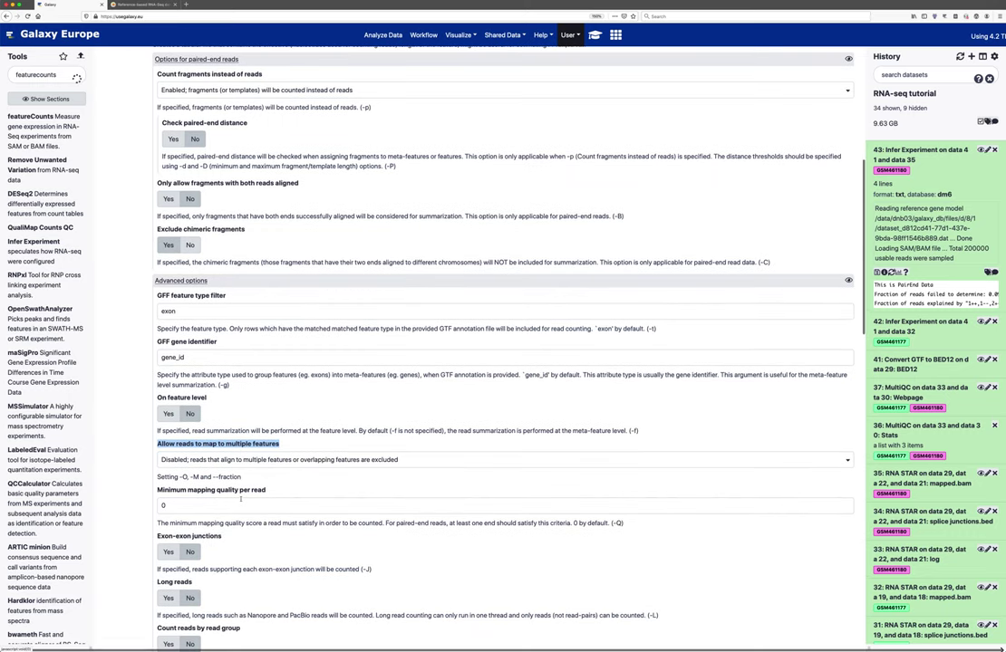
Check the required mapping quality in the tutorial and set the minimum mapping quality per read to 10.
left_click(218, 481)
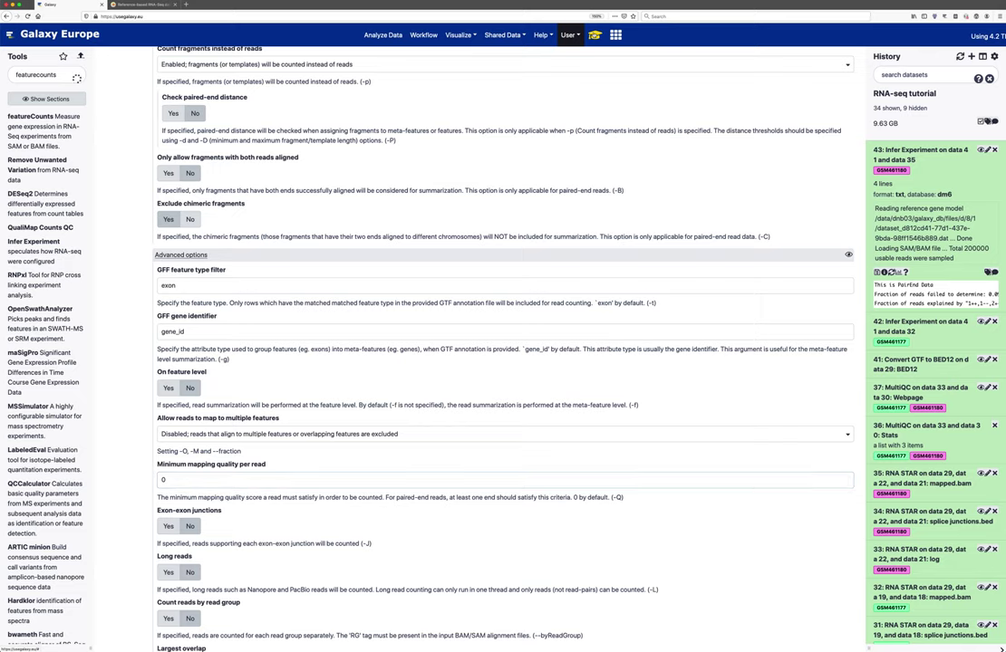
left_click(595, 34)
scroll(589, 367, "down", 1)
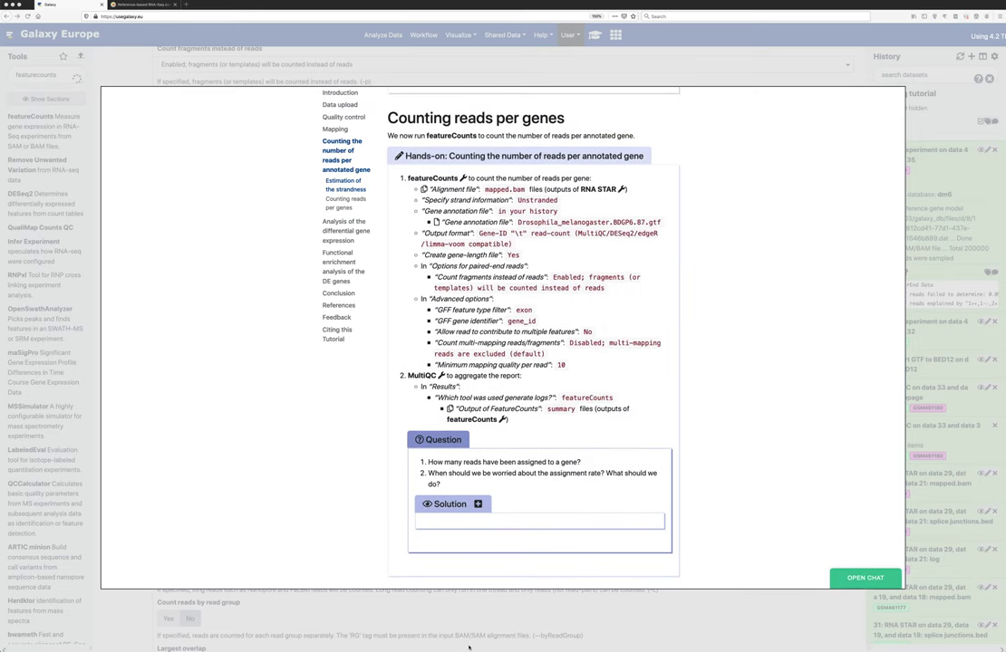
left_click(263, 615)
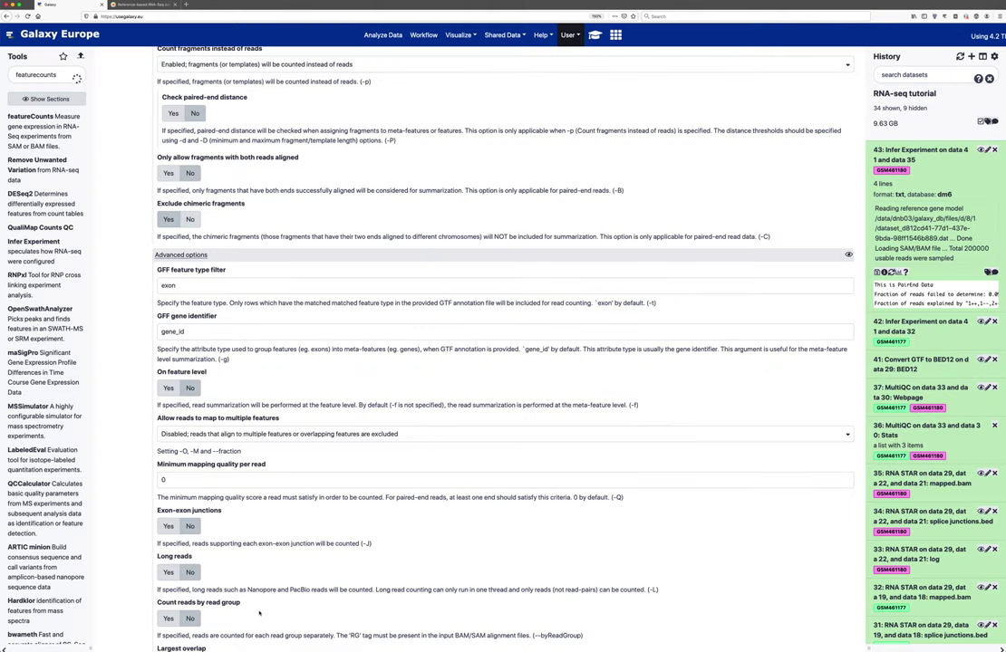
left_click(163, 480)
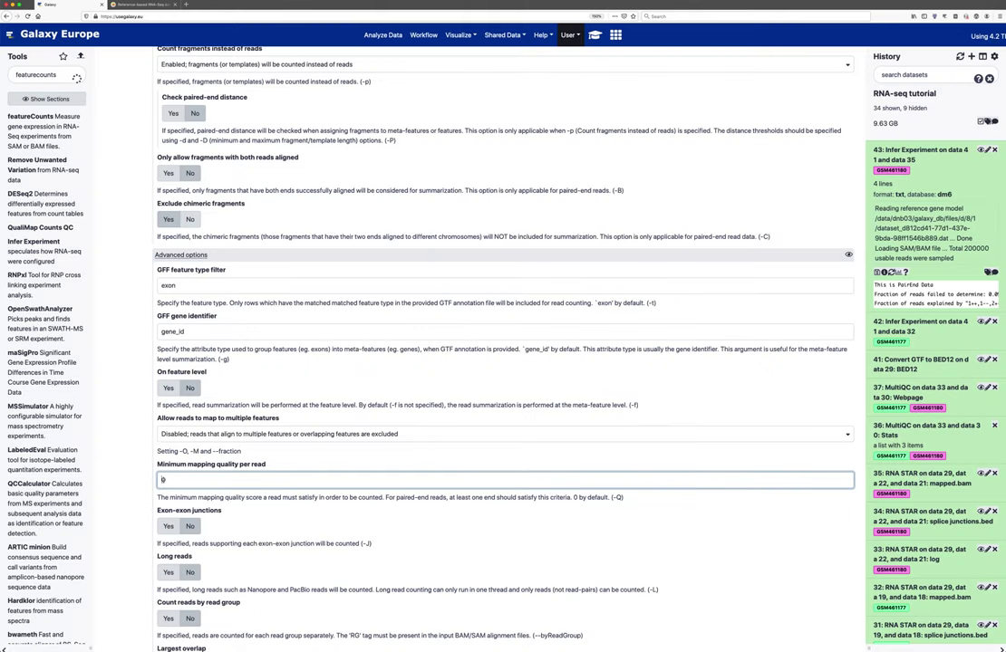
type("1")
Leave the remaining advanced options at their defaults and run featureCounts on both alignment files.
scroll(232, 490, "down", 1)
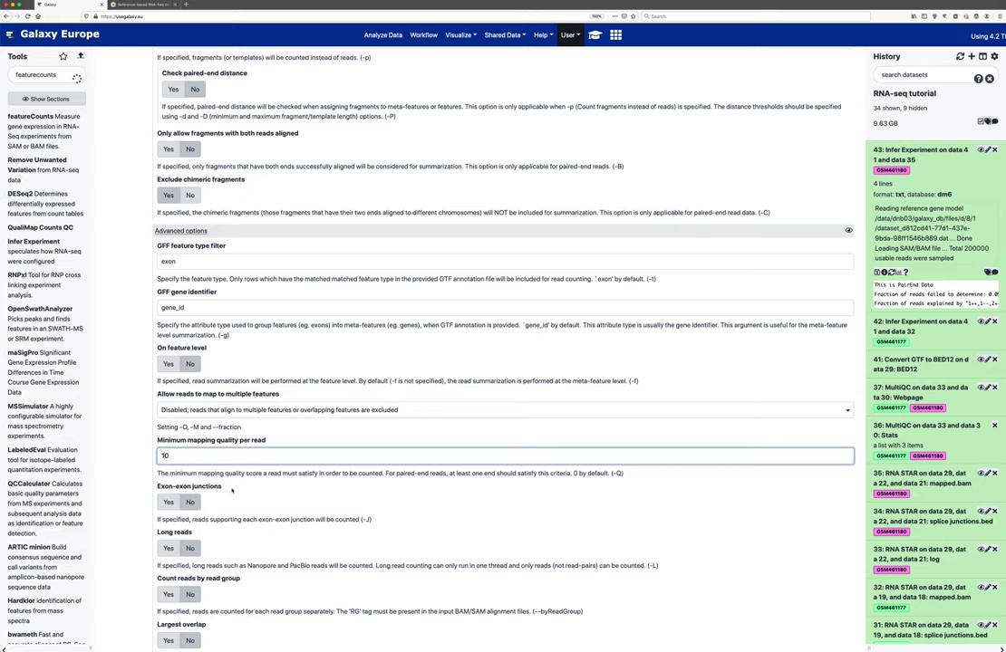
scroll(232, 490, "down", 4)
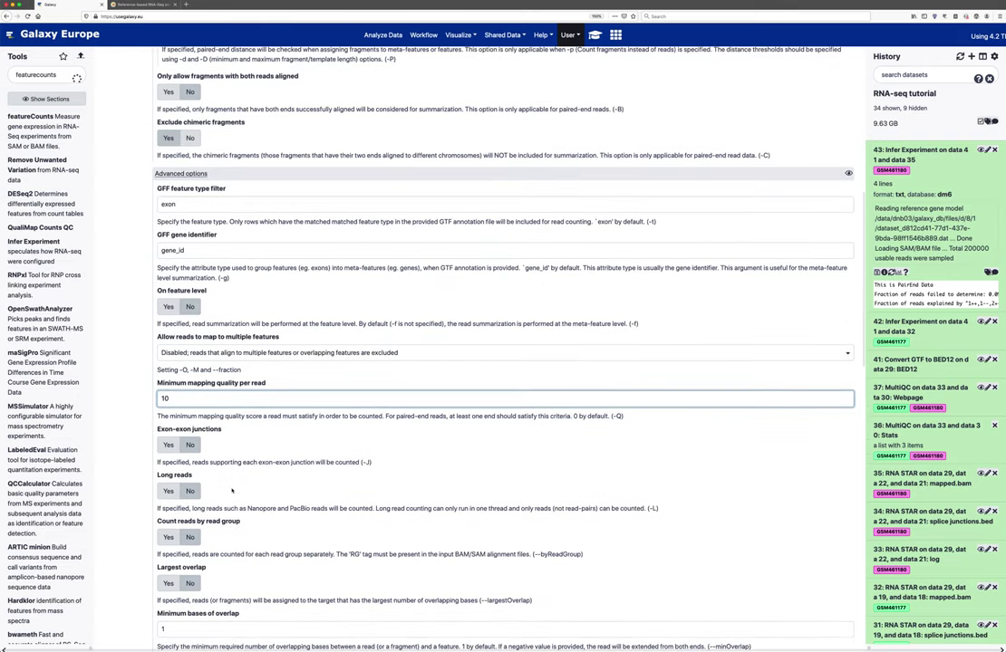
scroll(232, 491, "down", 6)
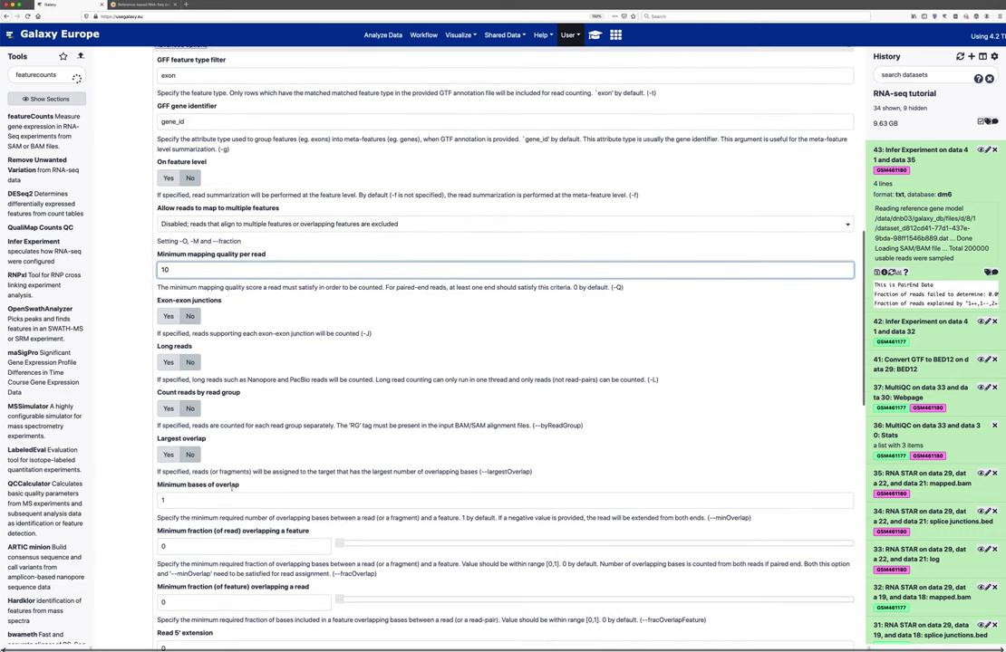
scroll(232, 490, "down", 13)
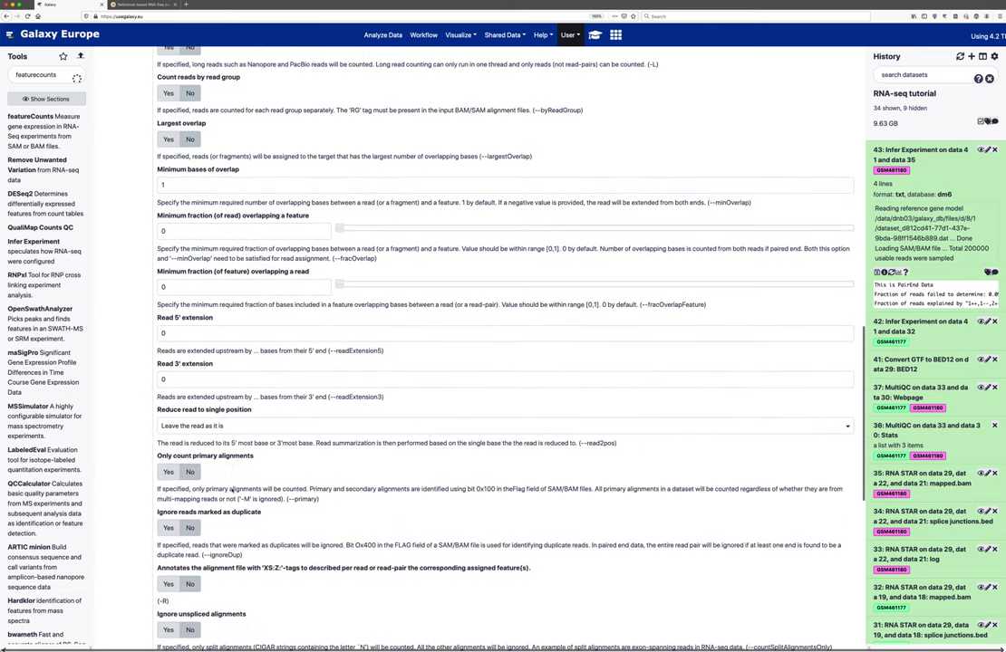
scroll(232, 490, "down", 4)
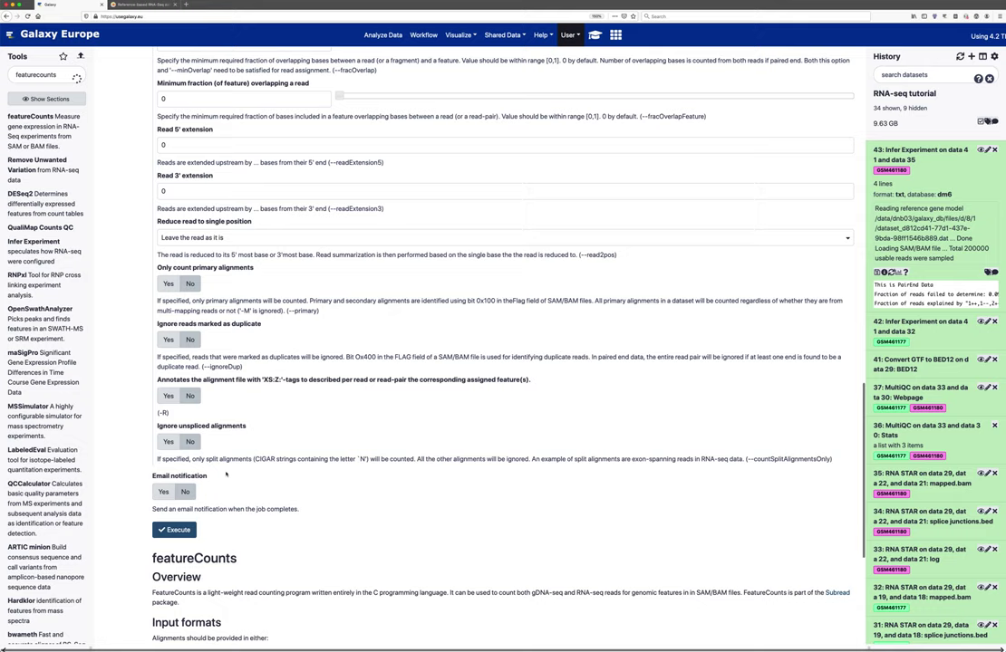
left_click(172, 530)
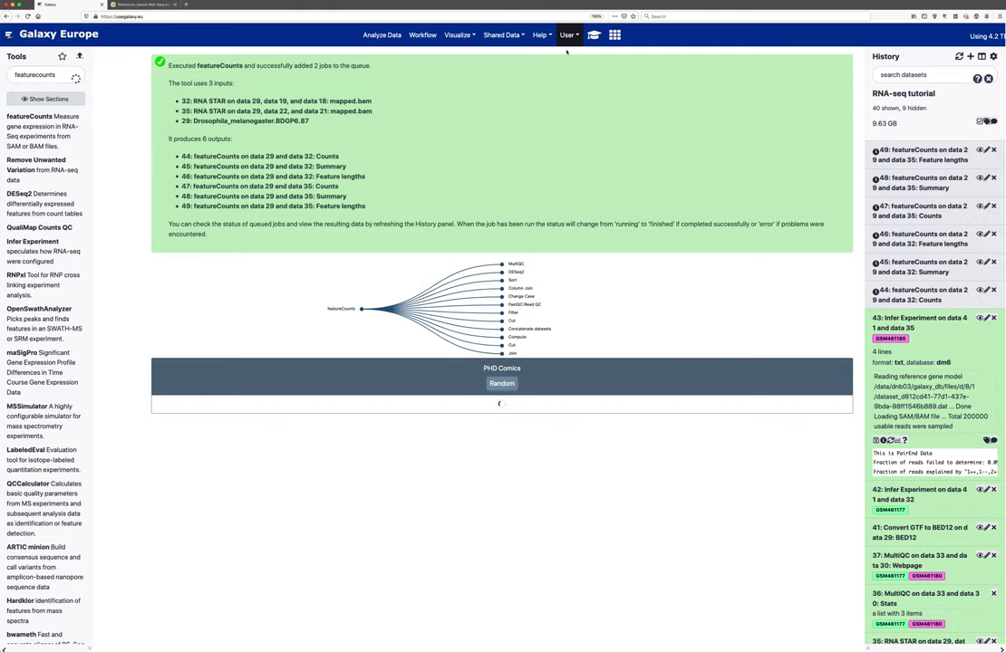
Search the tools for "multiqc".
double_click(28, 75)
type("multiqc")
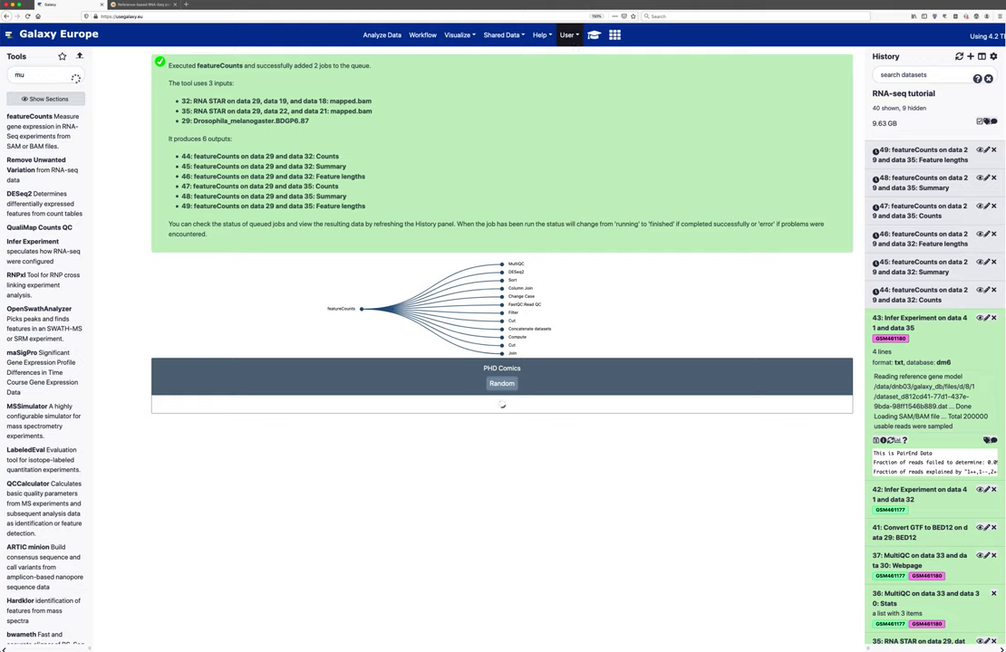